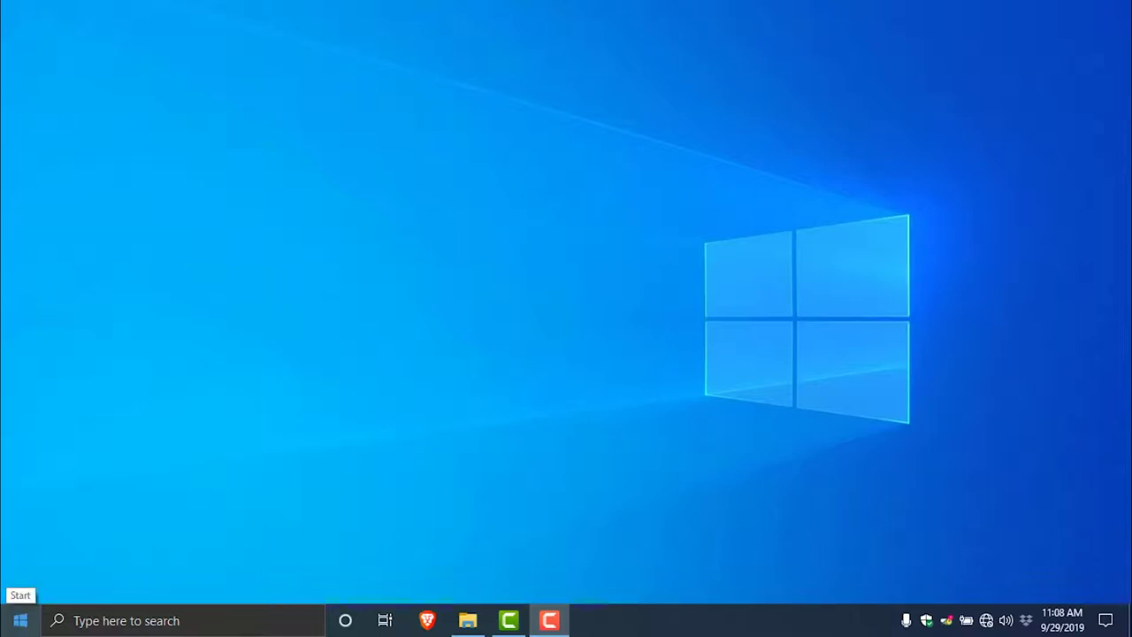
Browse the Start menu app list and search for excel without launching anything
left_click(19, 620)
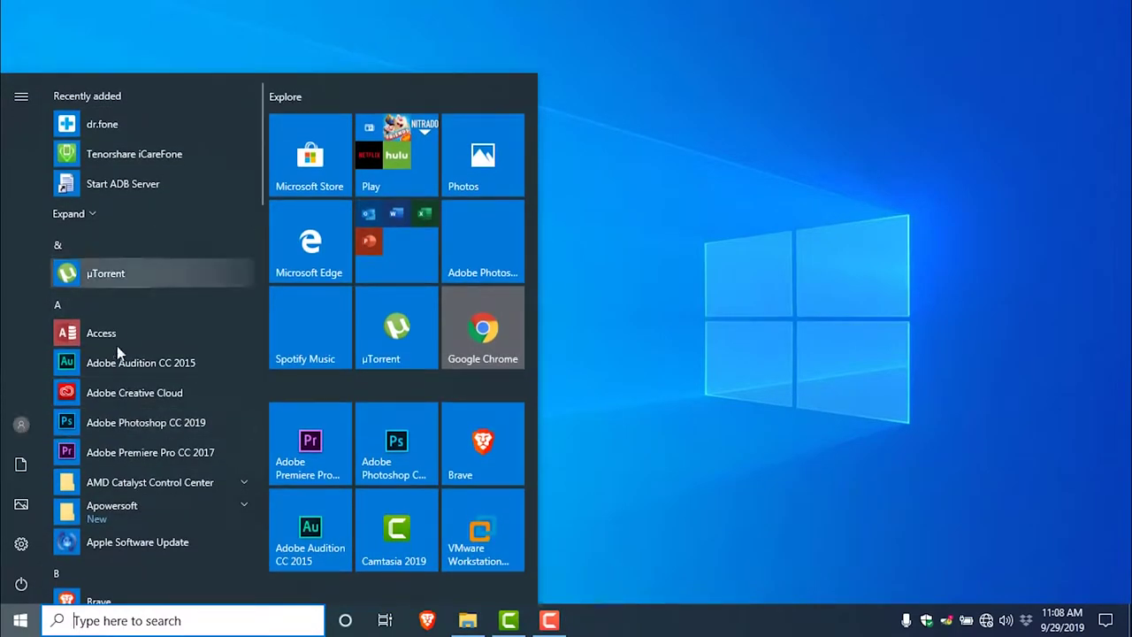
scroll(118, 354, "down", 2)
scroll(121, 455, "down", 2)
scroll(116, 456, "down", 1)
scroll(116, 455, "down", 1)
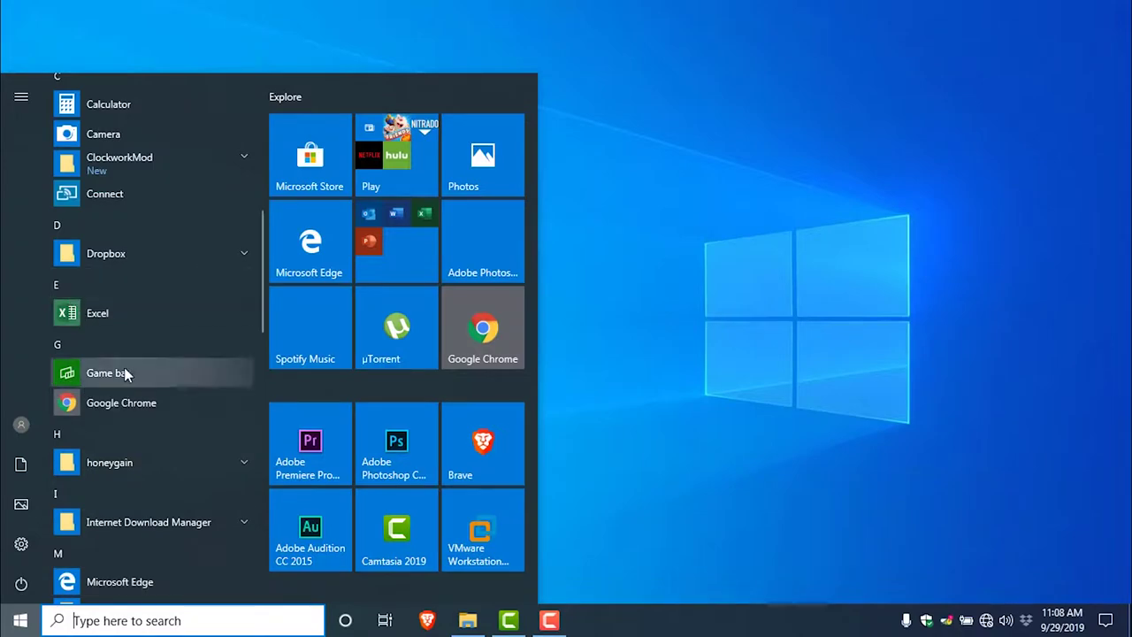
left_click(821, 287)
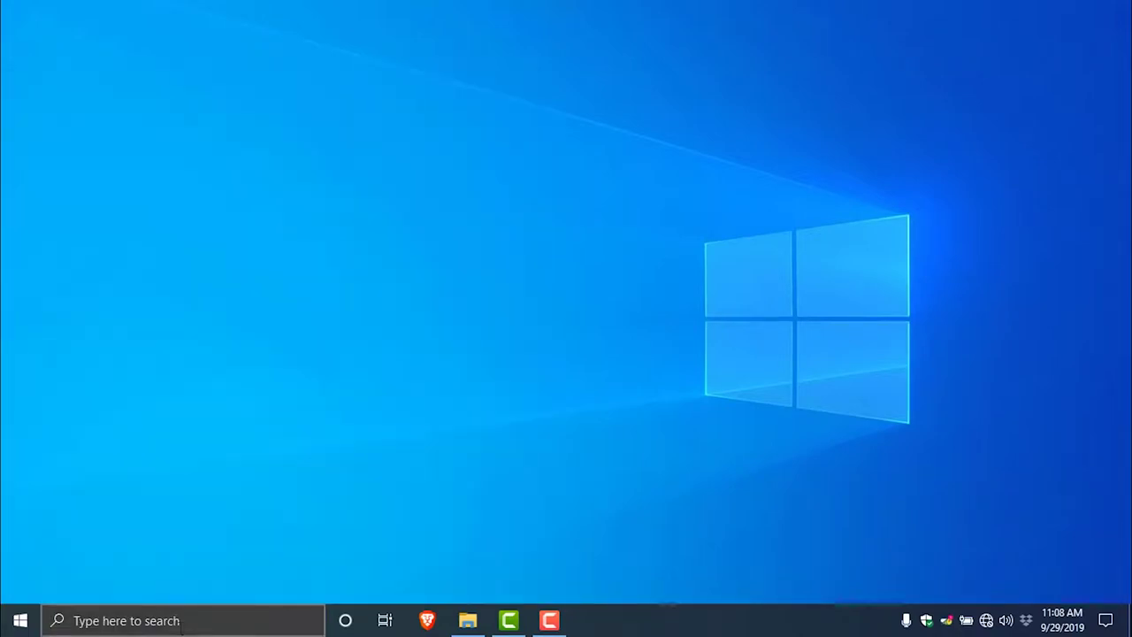
left_click(180, 623)
type("exc")
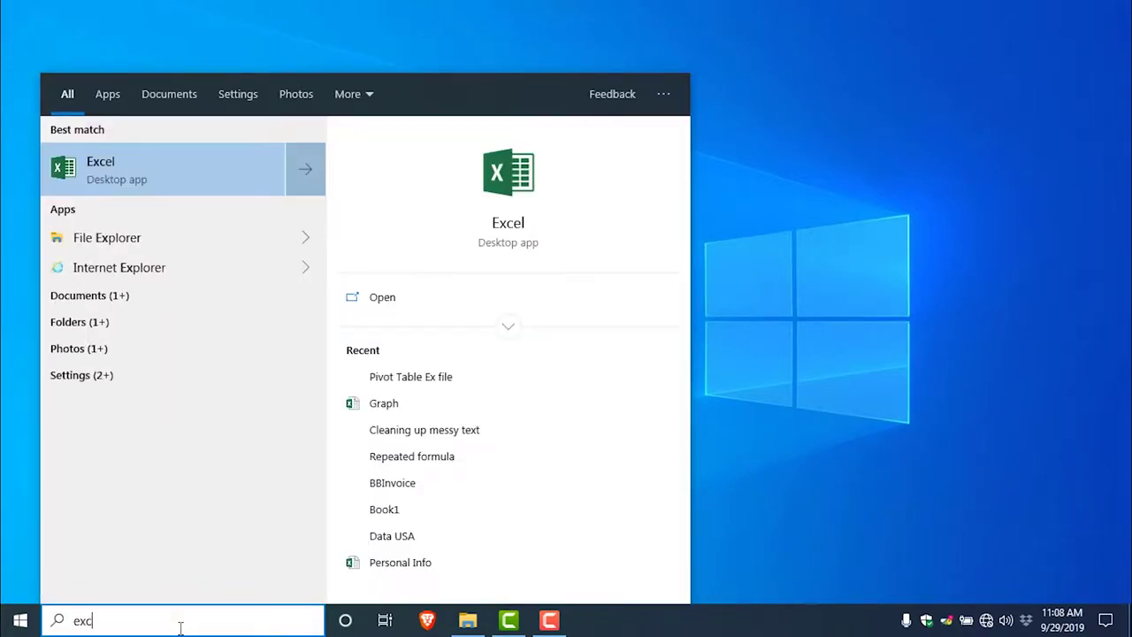
type("el")
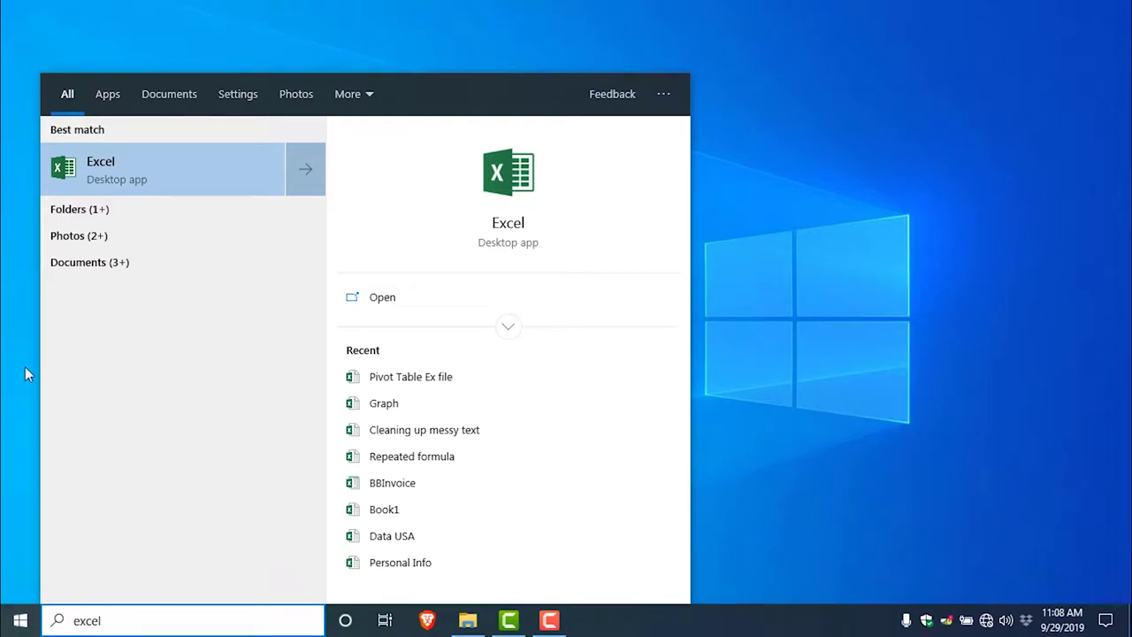
left_click(835, 283)
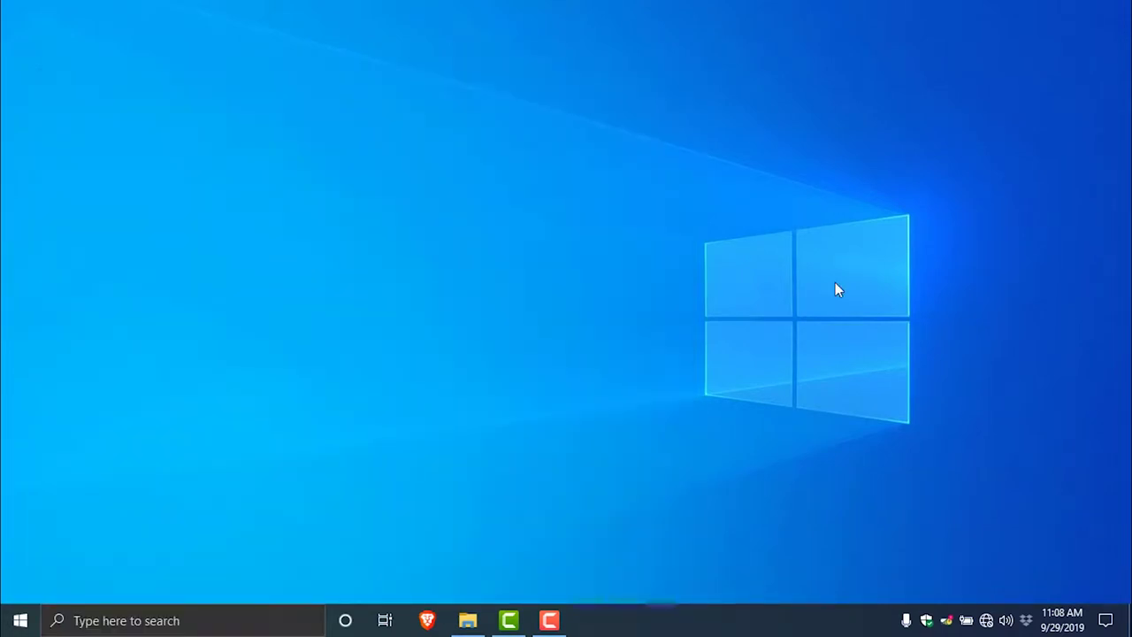
Launch Excel by running 'excel' from the Run dialog
key("super+r")
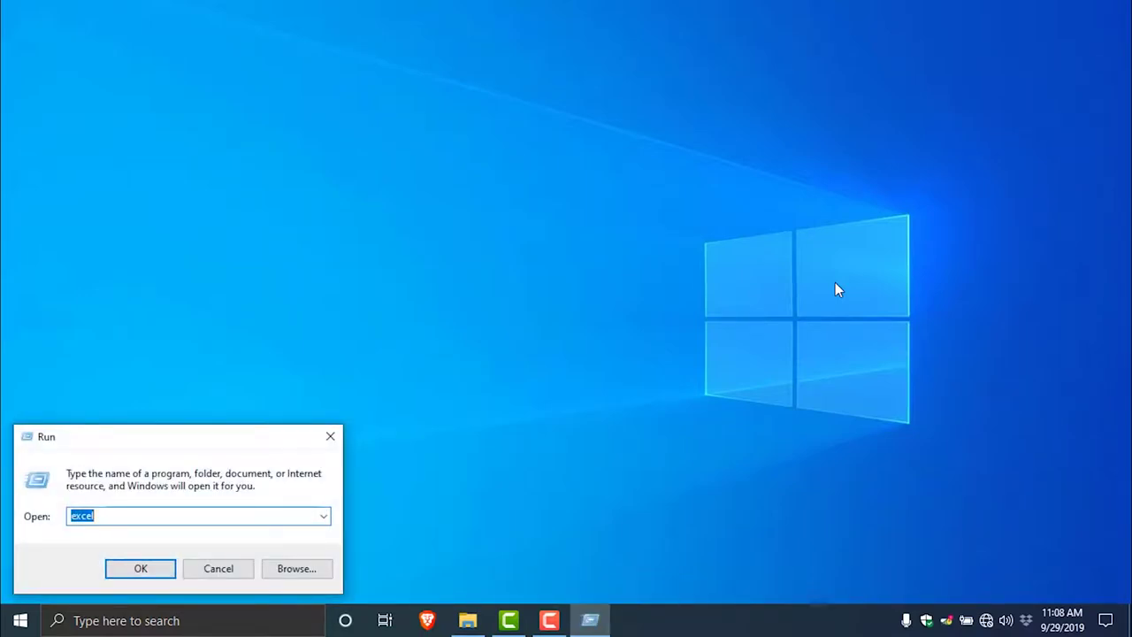
type("exce")
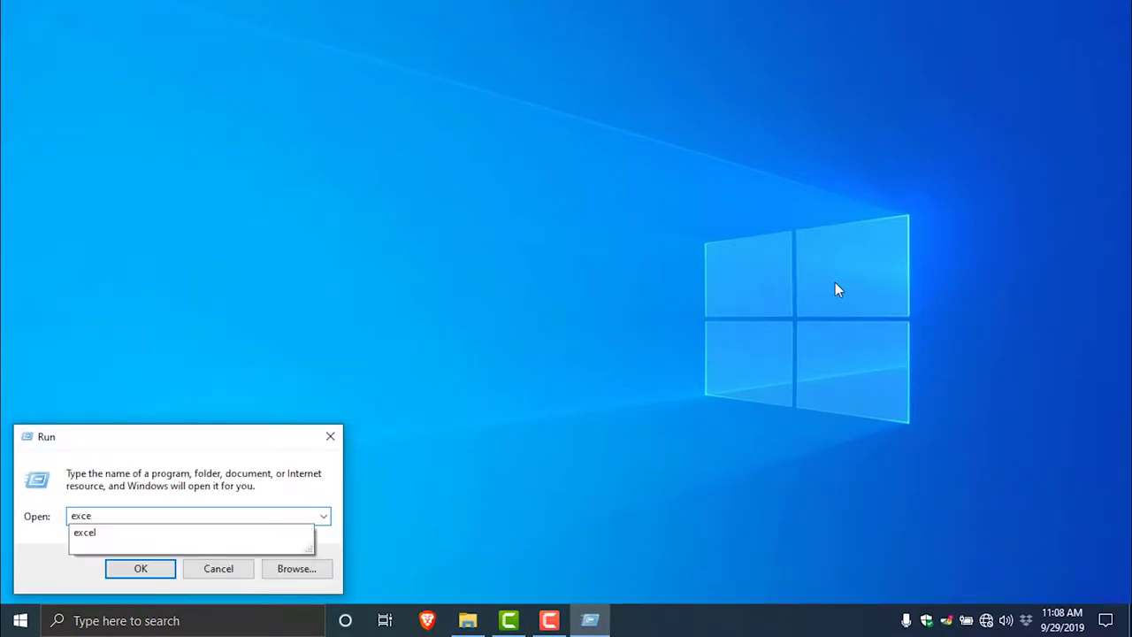
type("l")
key("Return")
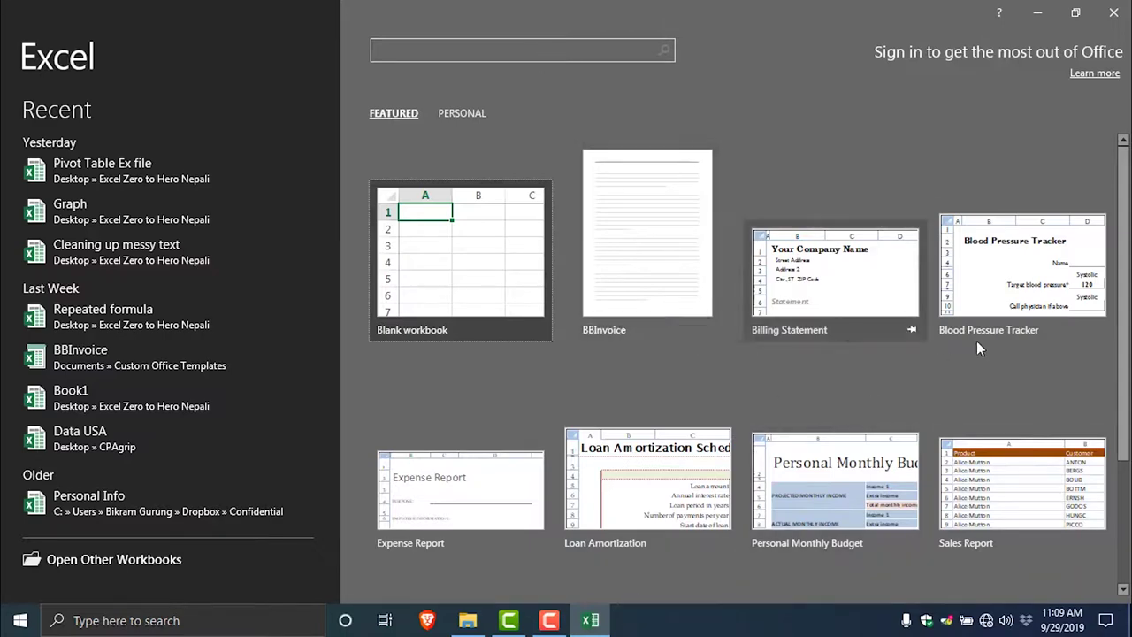
Create a new Blank workbook, Book1, from the Excel start screen's template gallery
scroll(866, 266, "down", 1)
scroll(512, 442, "down", 2)
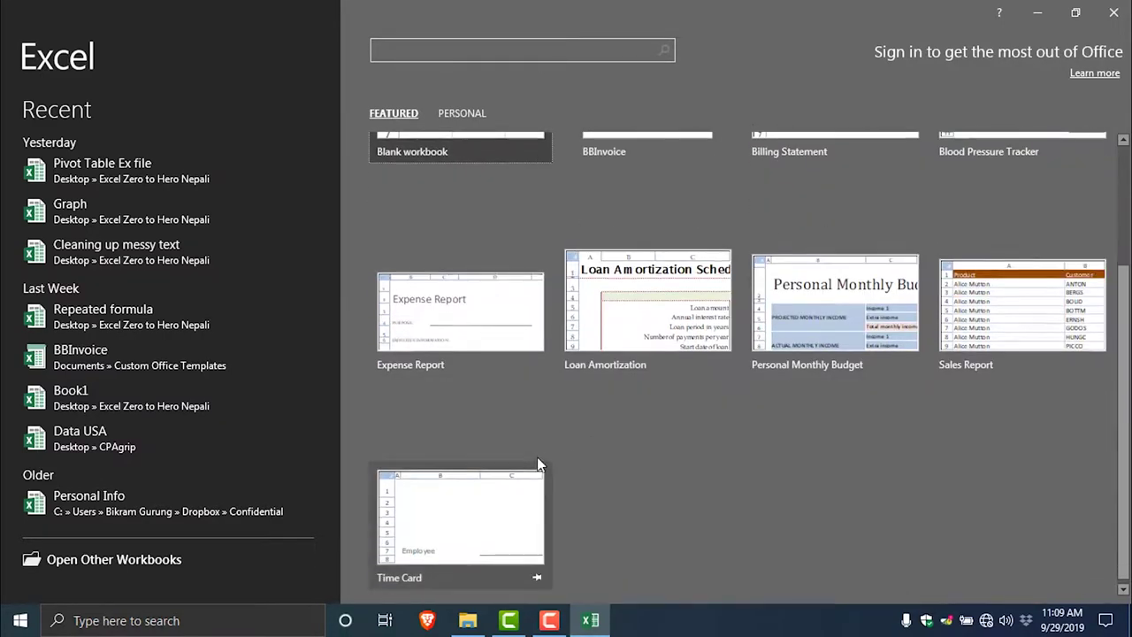
scroll(531, 459, "up", 2)
scroll(486, 407, "up", 1)
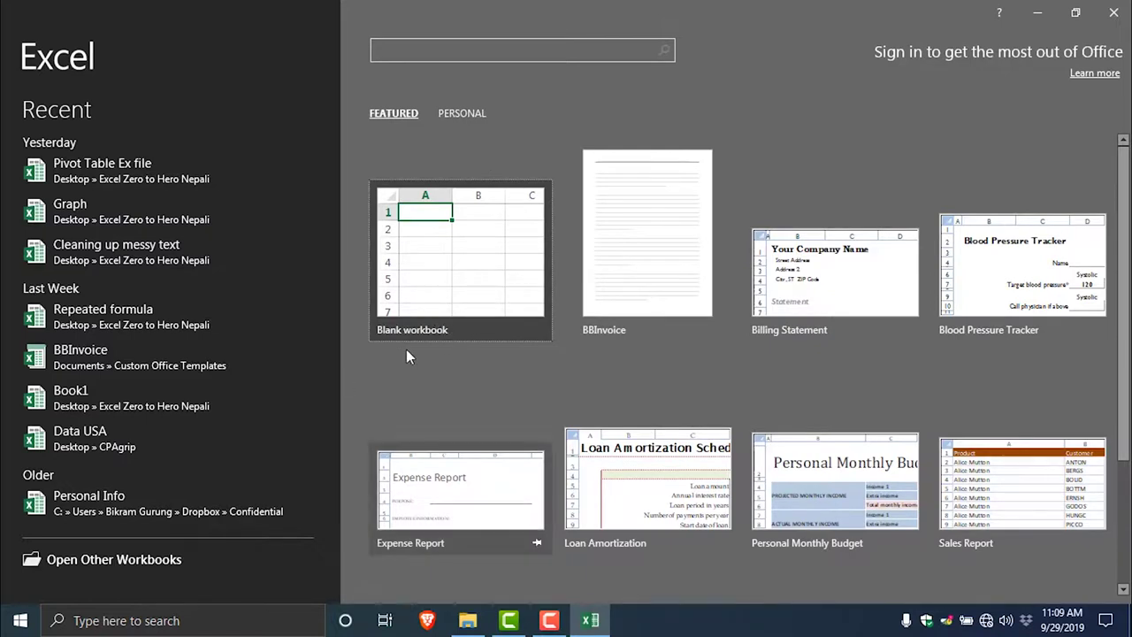
left_click(459, 287)
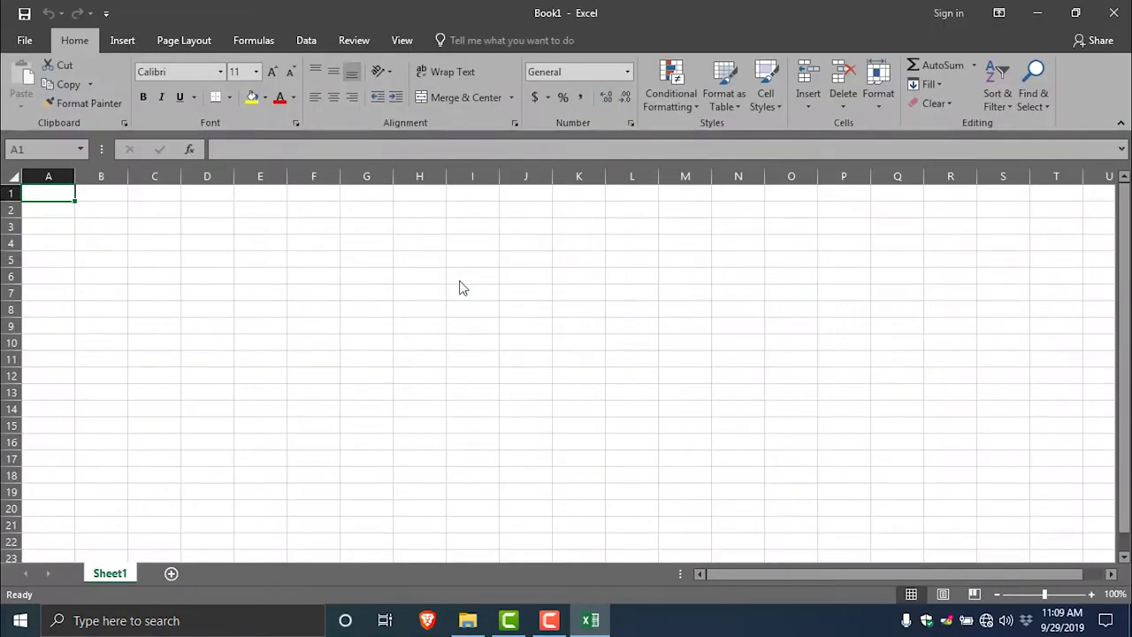
scroll(247, 398, "down", 3)
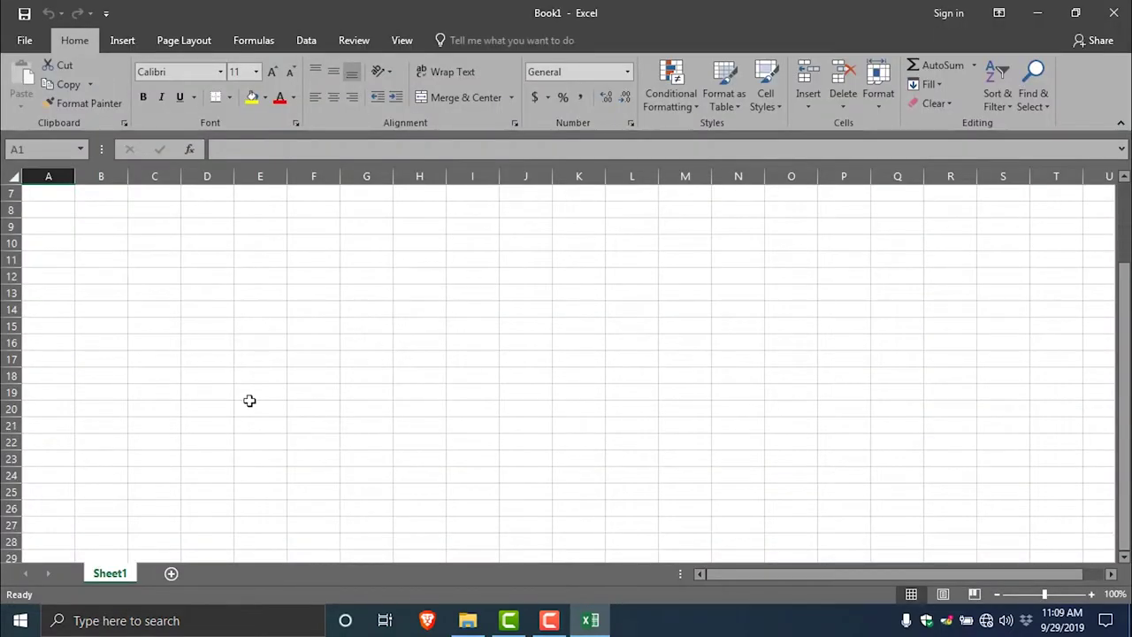
scroll(288, 404, "down", 4)
scroll(297, 402, "up", 7)
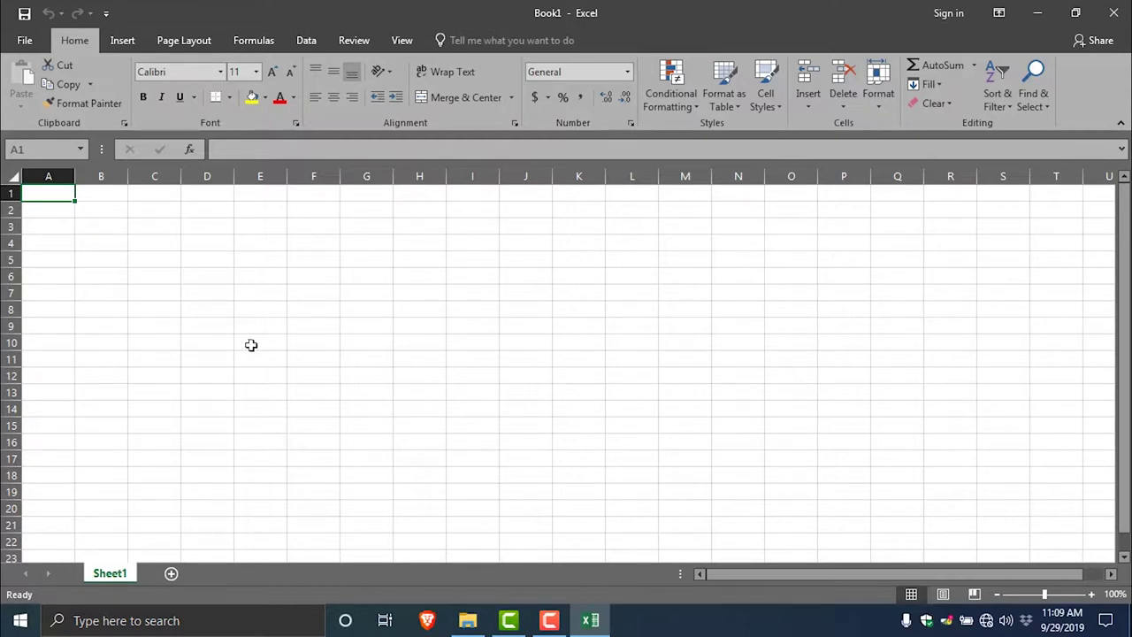
Rename the Sheet1 tab to 'abc comapny' and return to cell A1
right_click(118, 574)
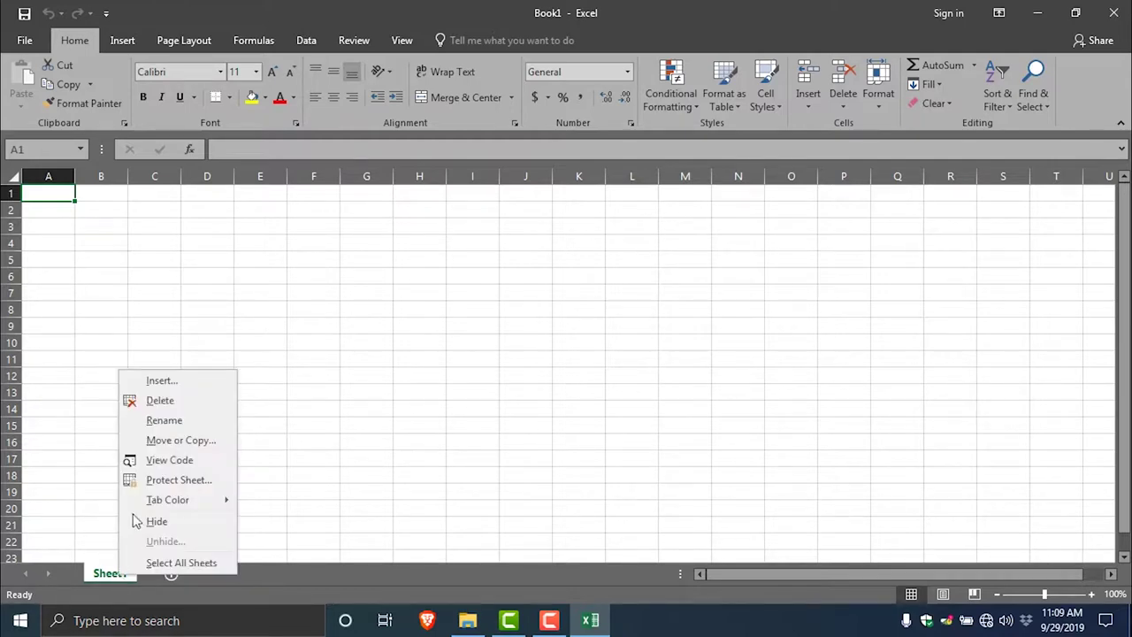
left_click(154, 421)
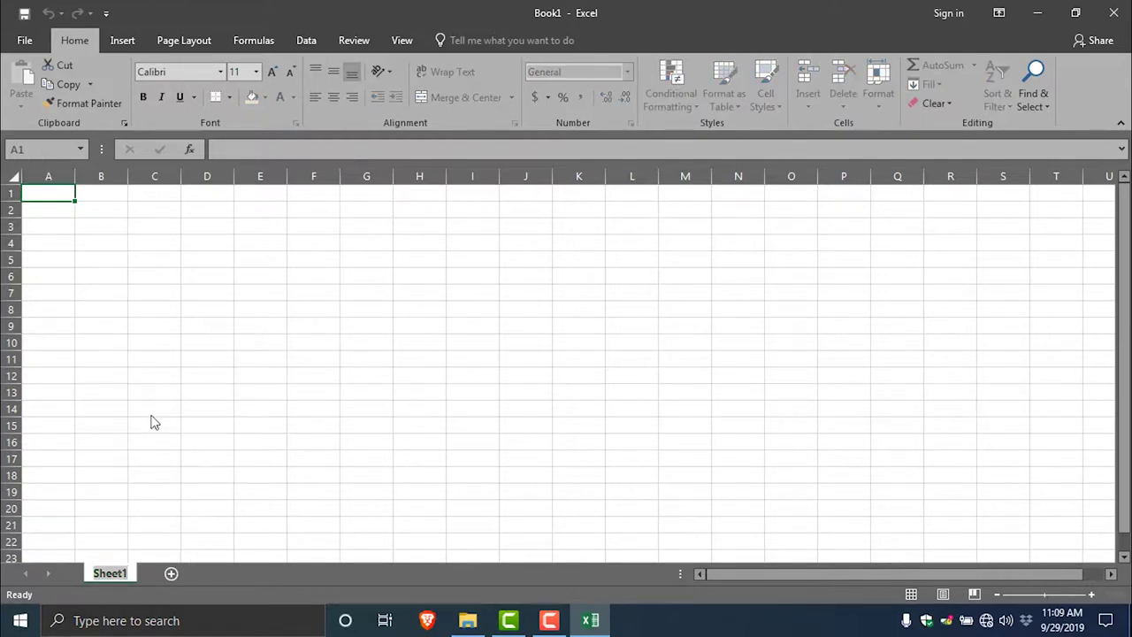
type("abc")
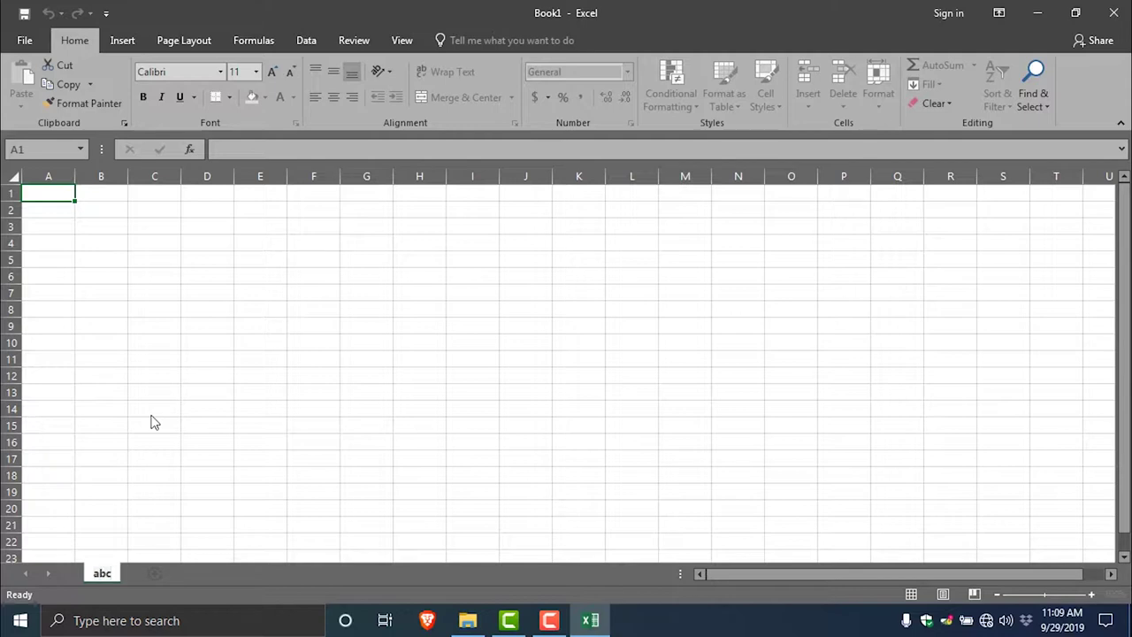
type(" com")
key("BackSpace")
type("mm")
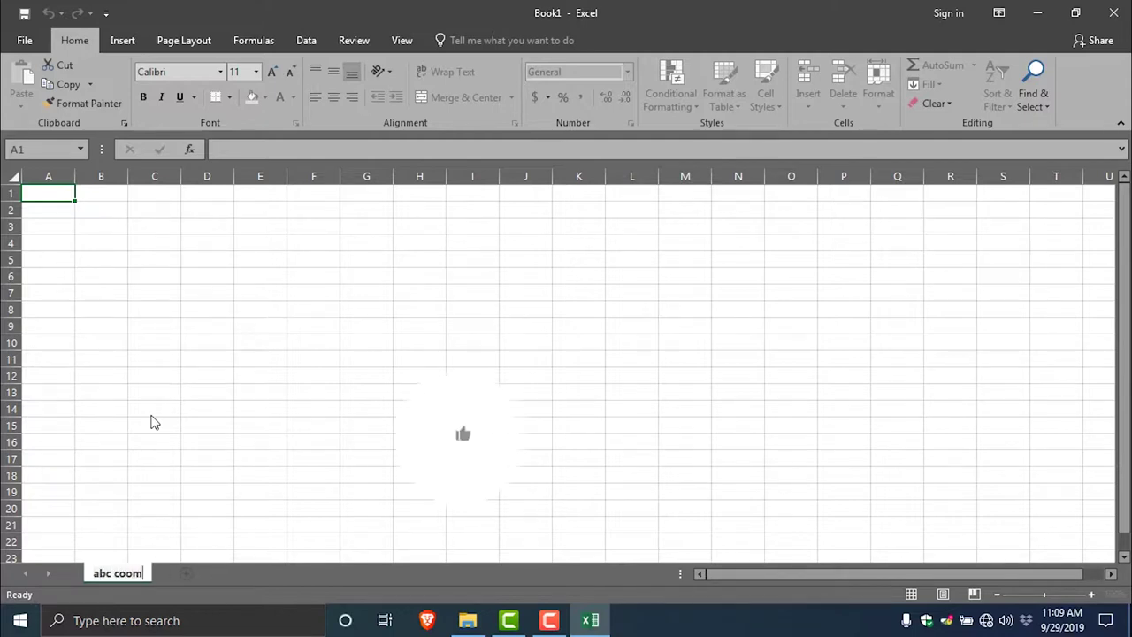
key("BackSpace")
key("BackSpace")
type("mapny")
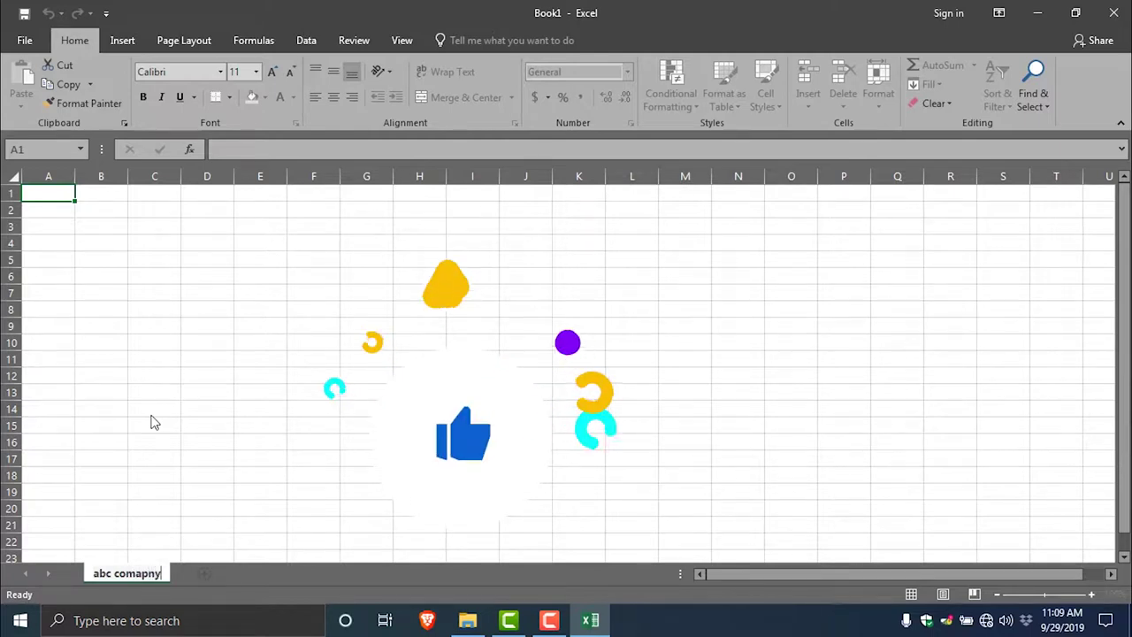
left_click(150, 414)
left_click(37, 193)
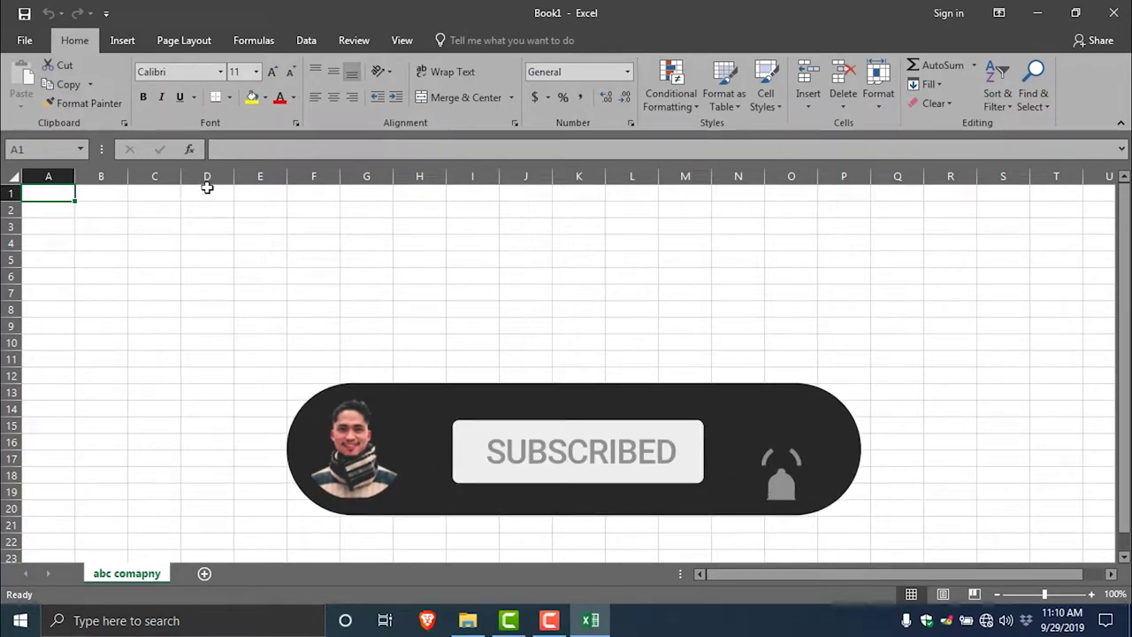
Switch the abc comapny sheet to Page Layout view
left_click(399, 40)
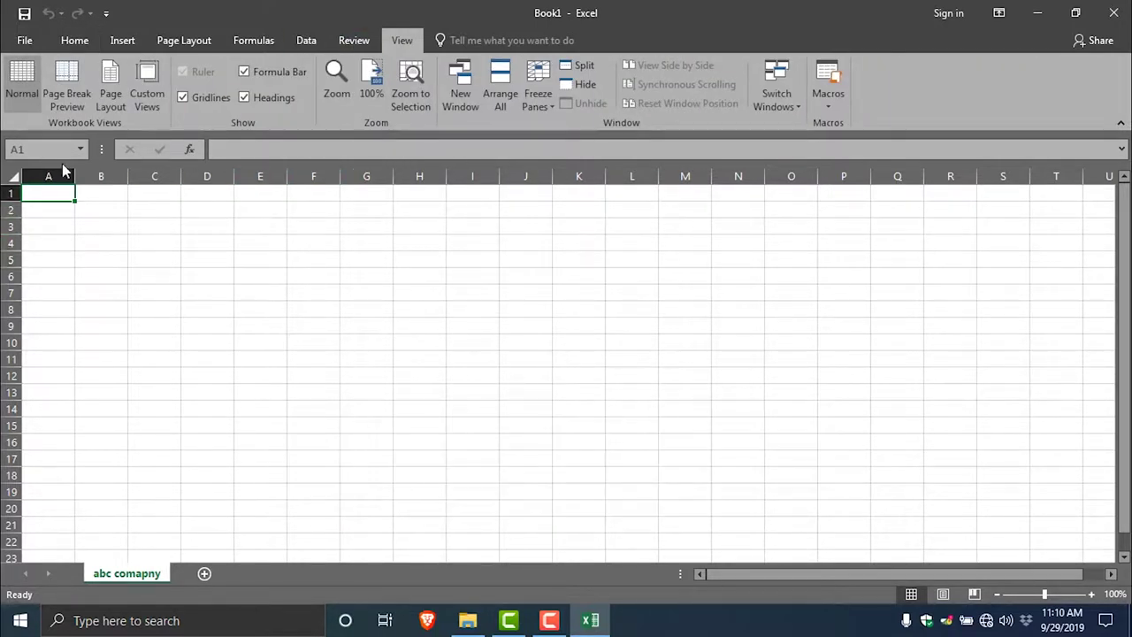
left_click(21, 81)
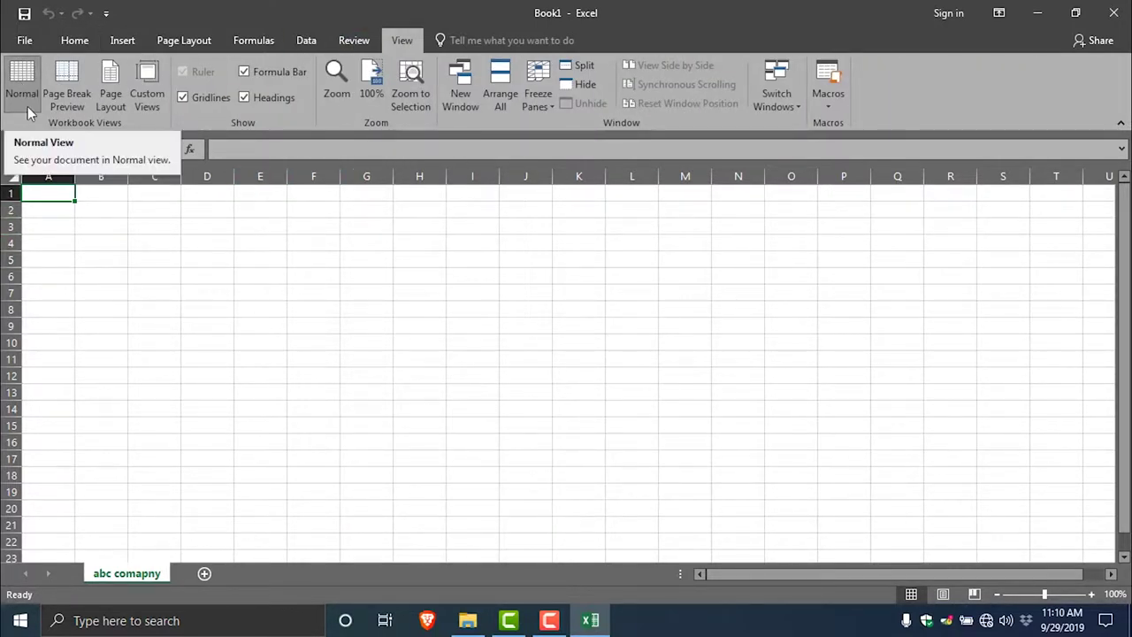
left_click(108, 97)
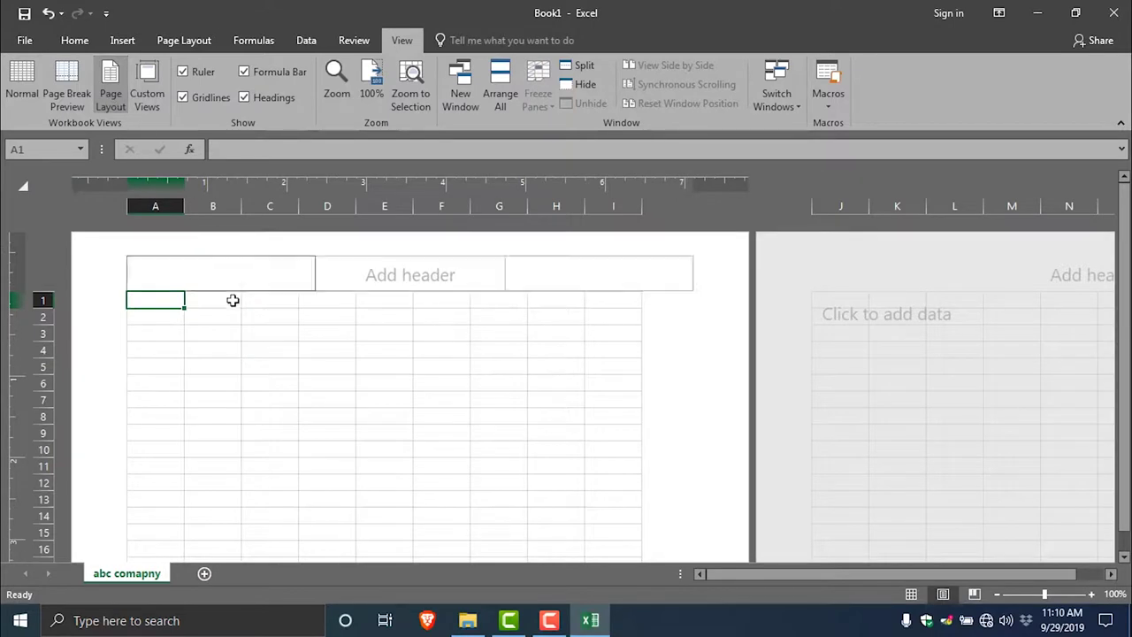
Adjust the zoom and scroll through the pages to inspect the page layout
scroll(642, 470, "down", 3)
scroll(641, 466, "up", 3)
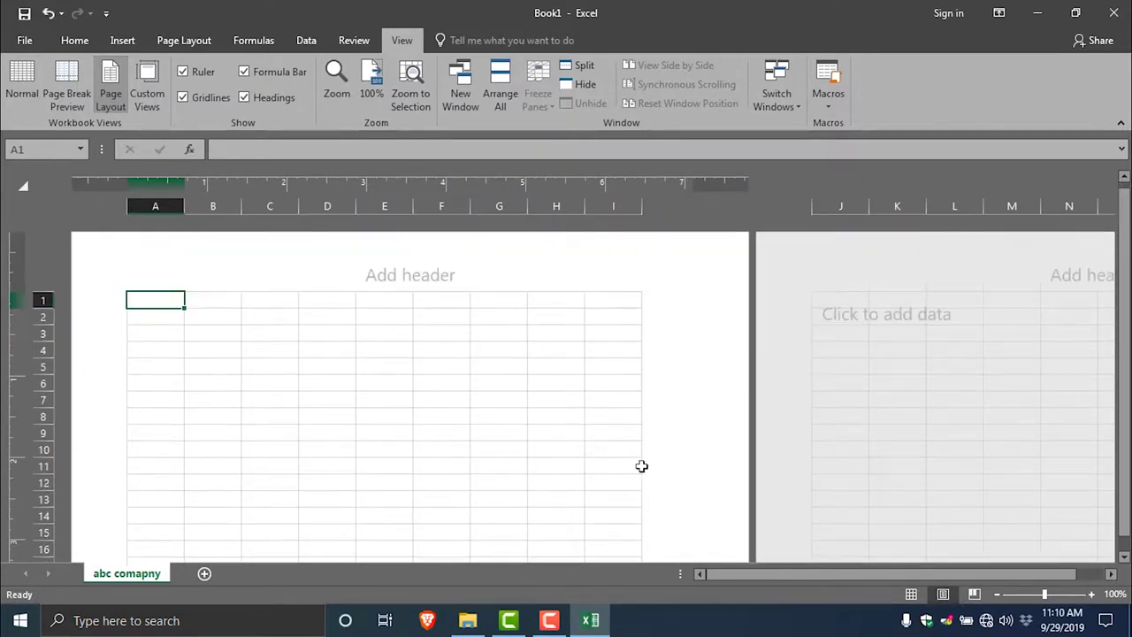
left_click_drag(754, 571, 716, 573)
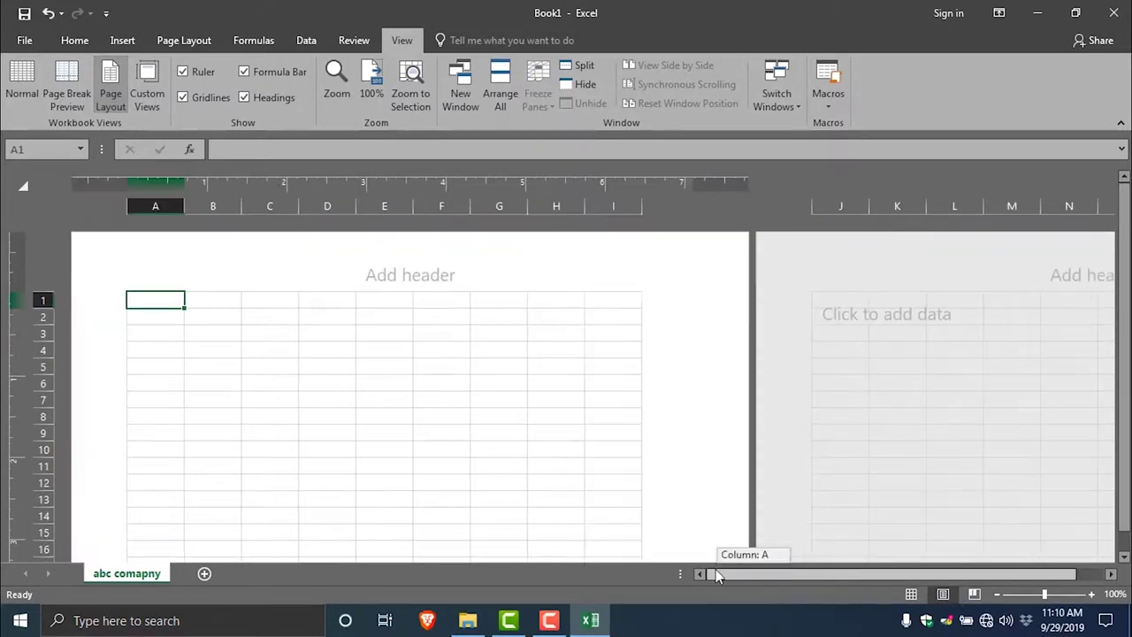
scroll(589, 427, "down", 5)
scroll(591, 490, "down", 5)
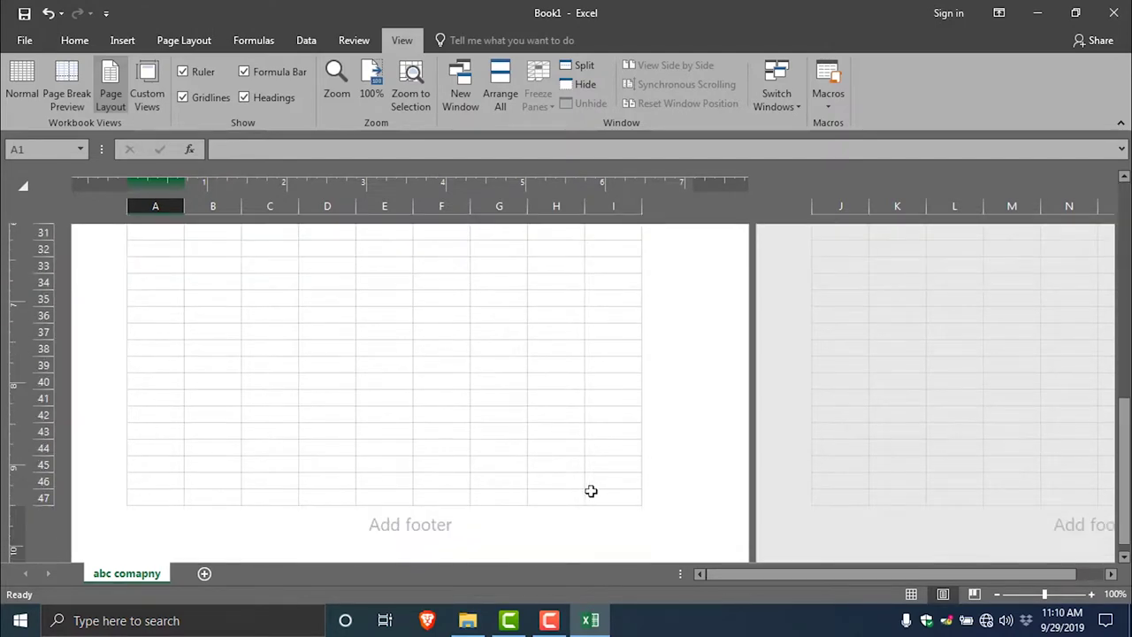
scroll(392, 409, "down", 3)
scroll(719, 303, "up", 3)
scroll(502, 284, "up", 5)
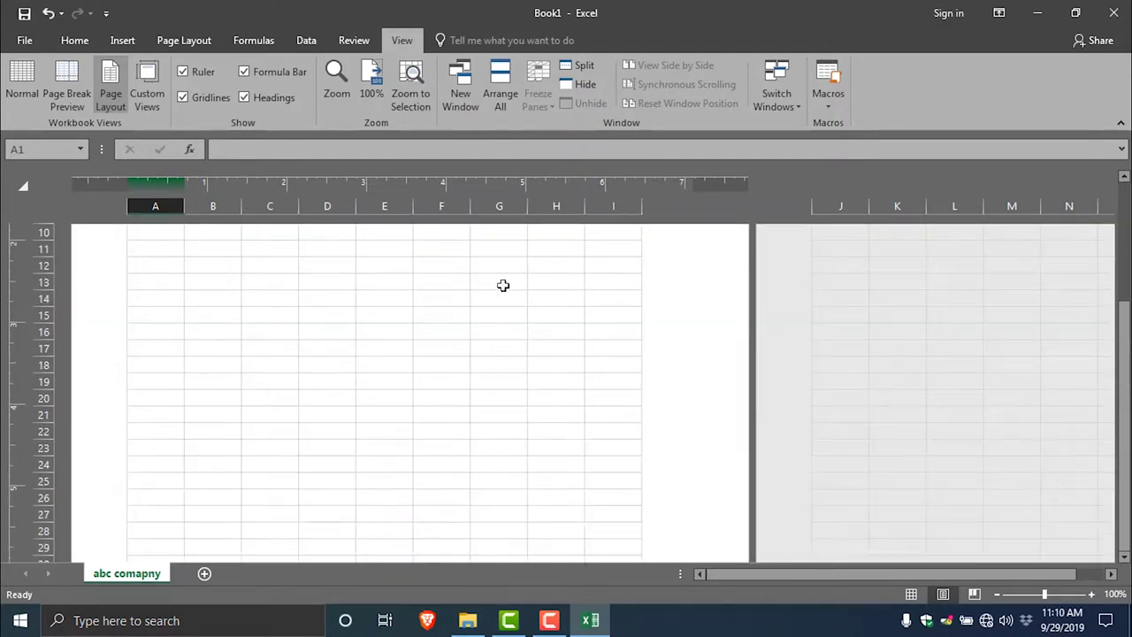
scroll(328, 300, "up", 3)
scroll(806, 399, "down", 5)
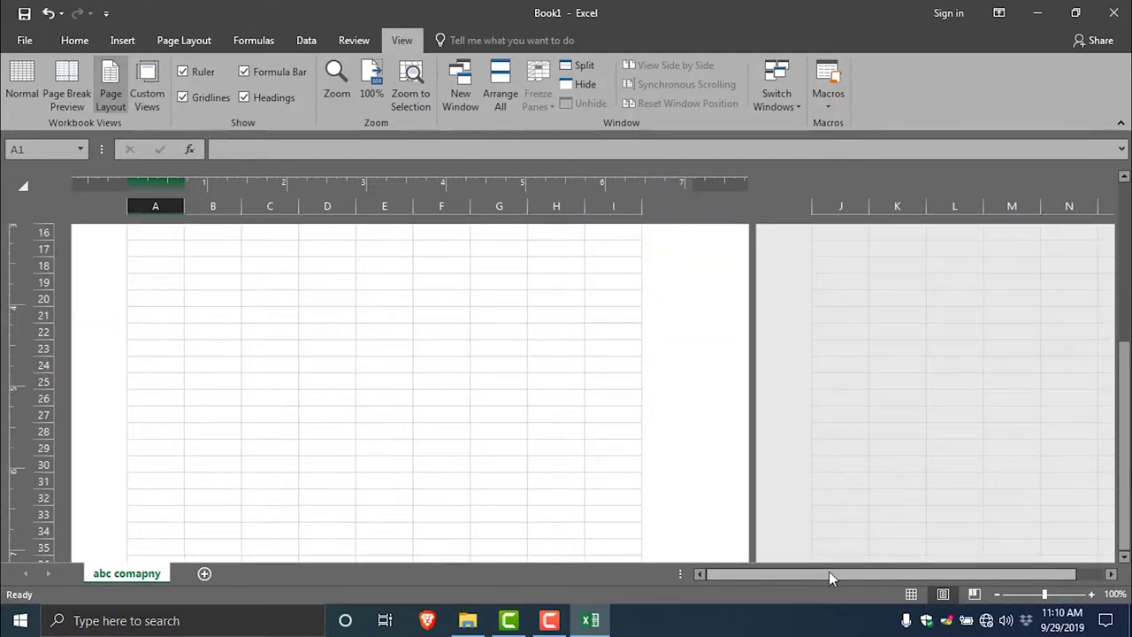
left_click_drag(828, 573, 921, 573)
scroll(998, 525, "down", 3)
scroll(1002, 534, "down", 9)
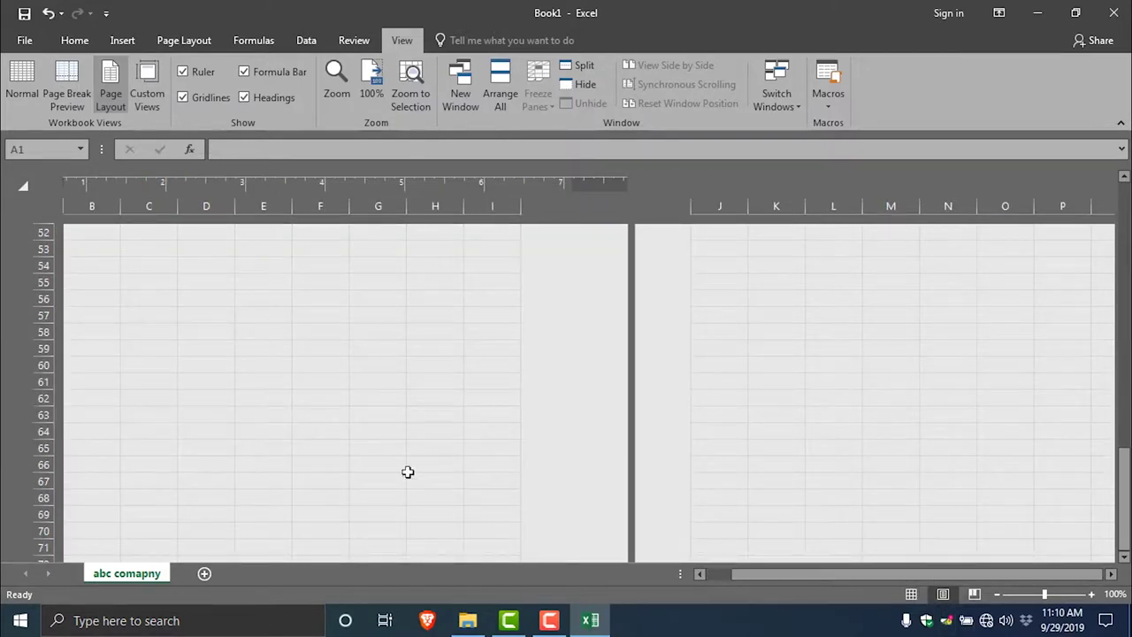
left_click_drag(730, 573, 706, 573)
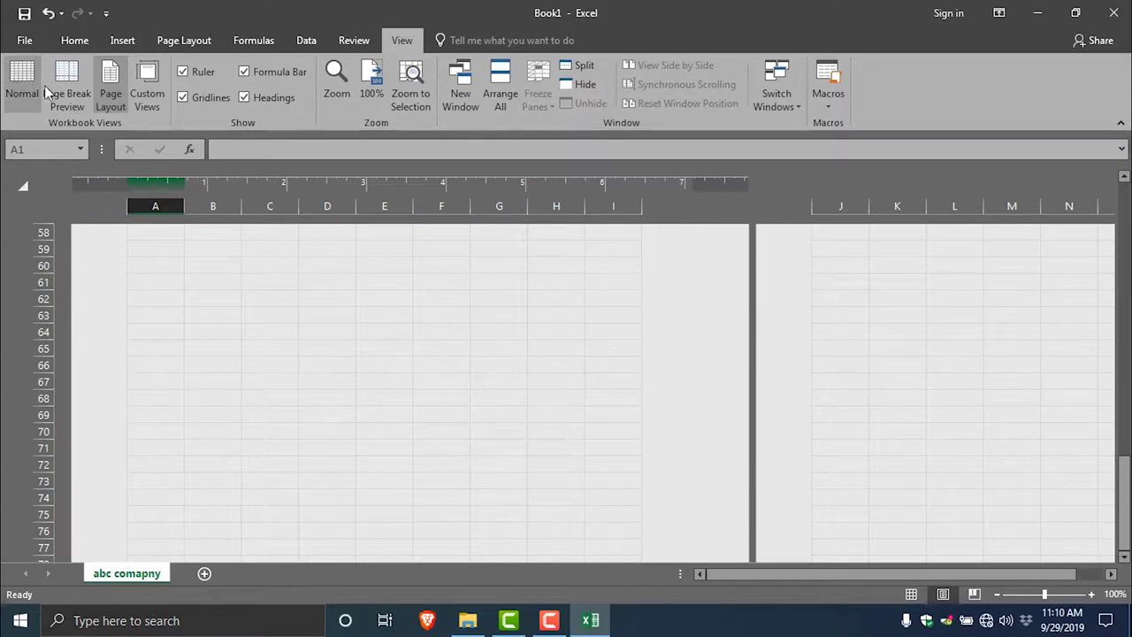
Set the worksheet's paper size to A4 from Page Layout > Size
left_click(76, 42)
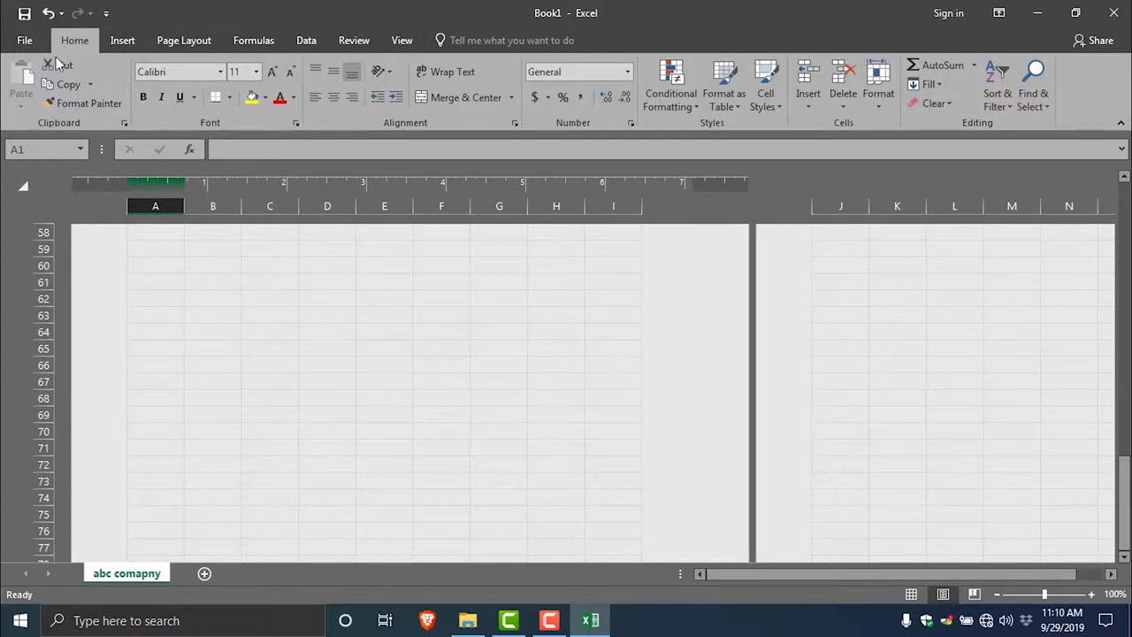
left_click(184, 41)
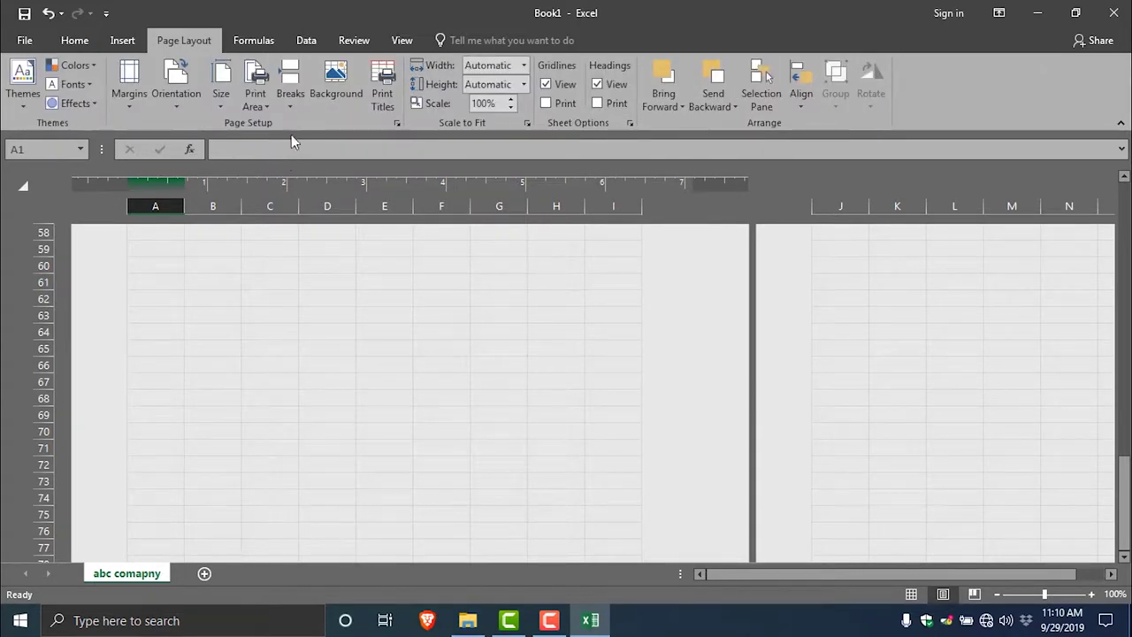
left_click(219, 106)
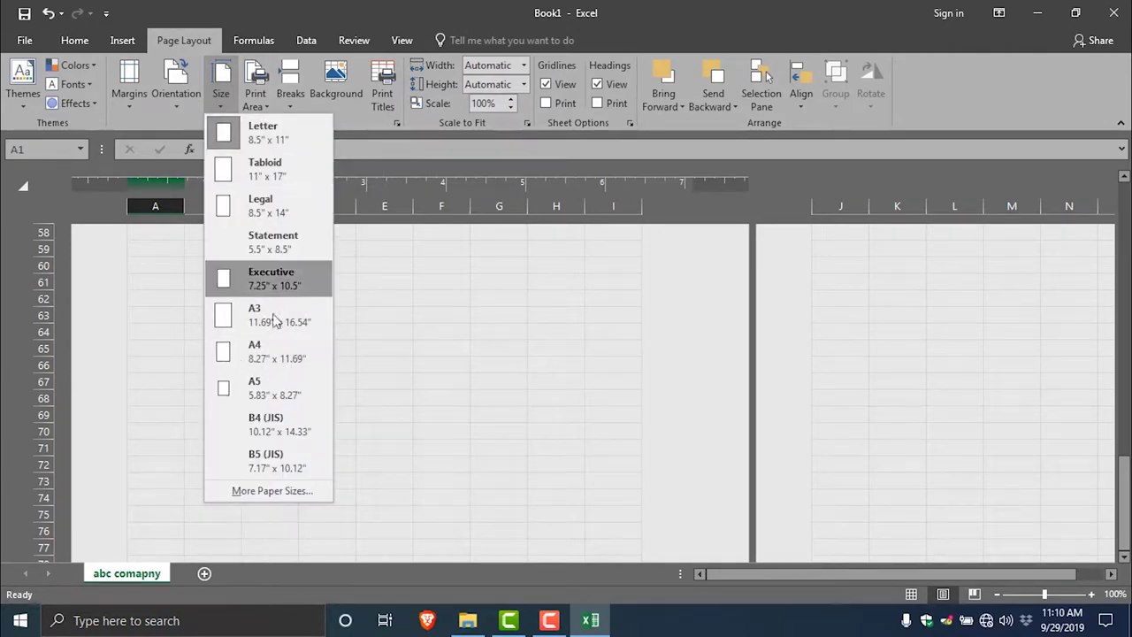
left_click(262, 355)
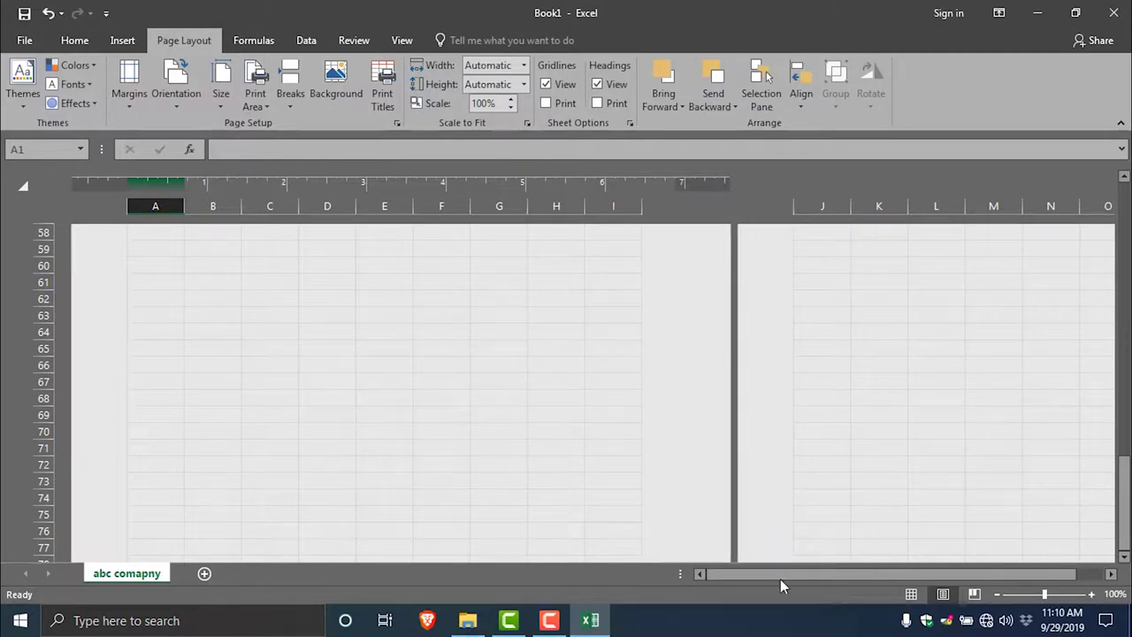
left_click_drag(780, 576, 850, 576)
scroll(303, 267, "down", 3)
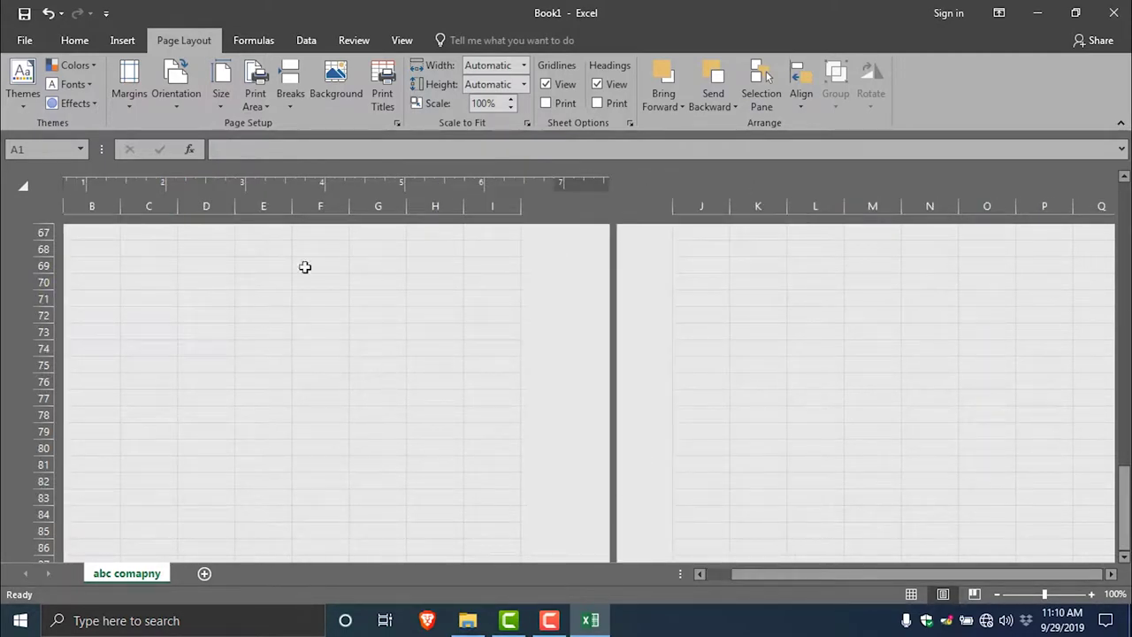
left_click(222, 88)
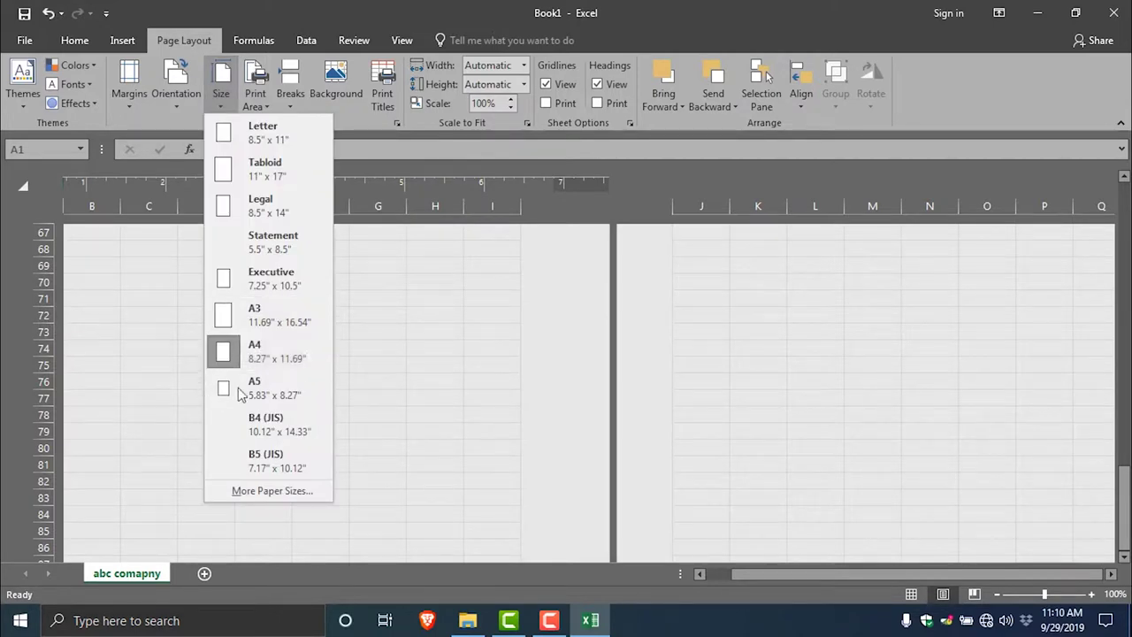
left_click(248, 346)
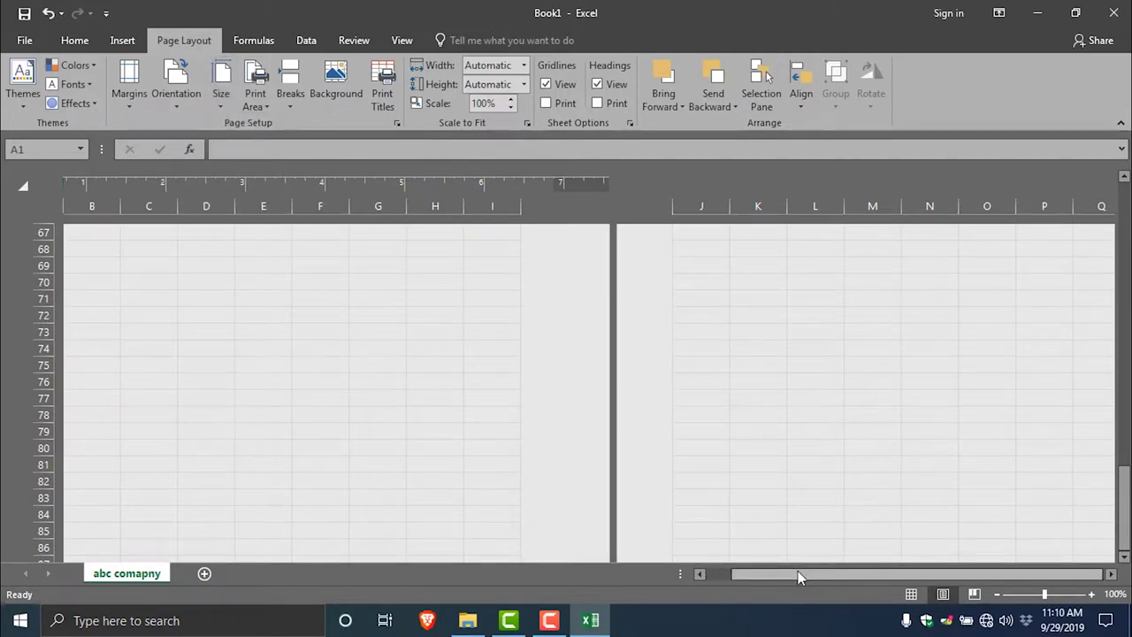
left_click_drag(797, 571, 707, 573)
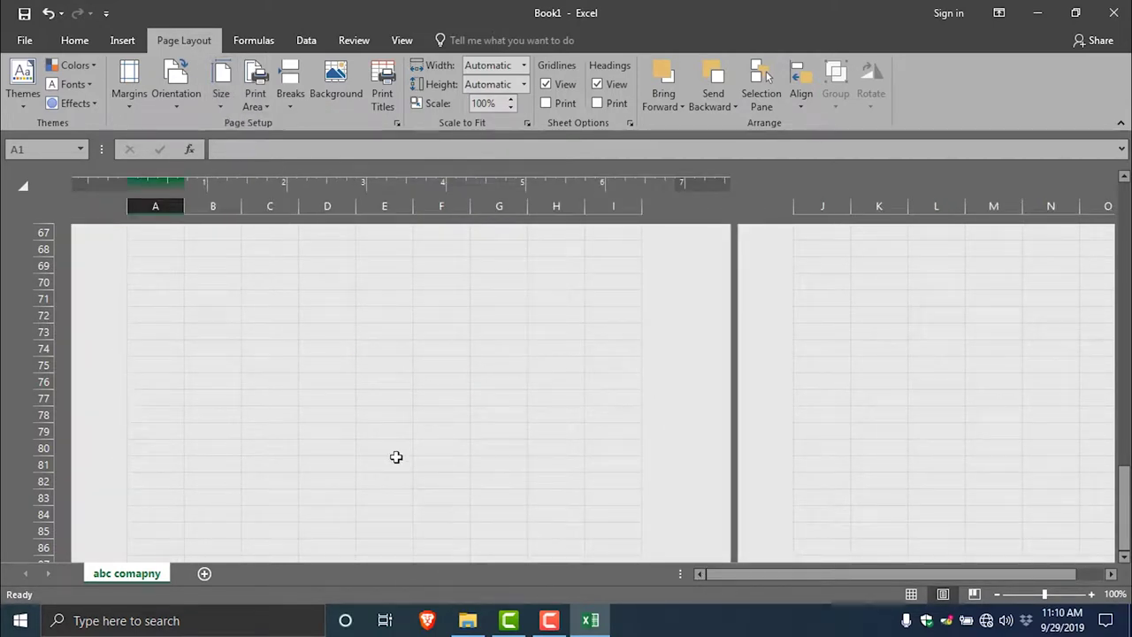
scroll(619, 536, "down", 1)
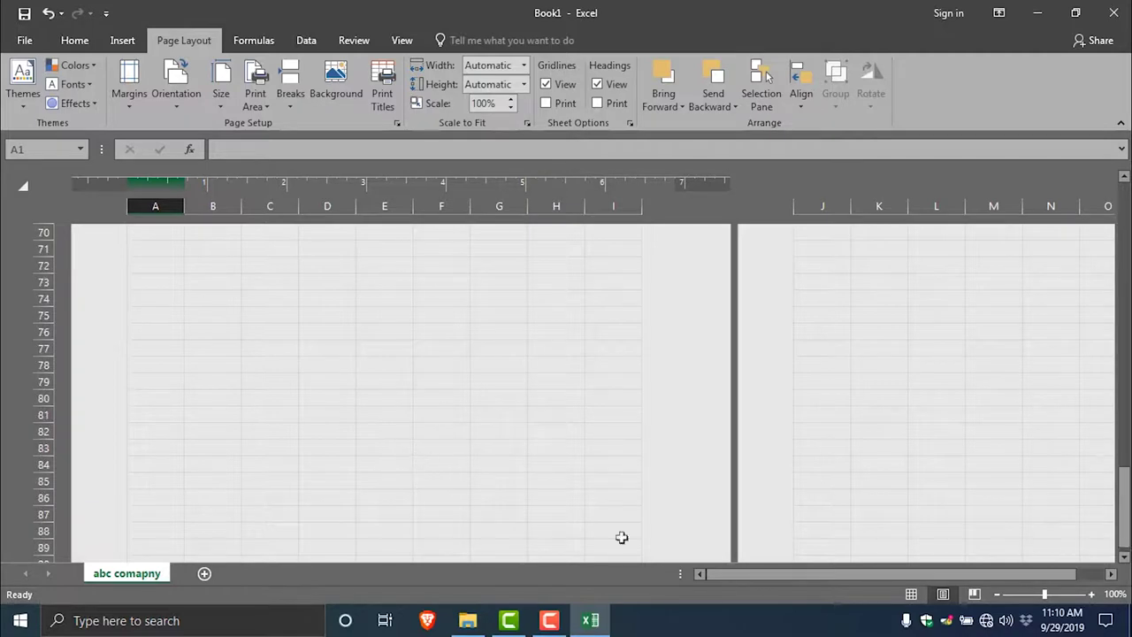
Glance at File > Info, then look through the Formulas, Page Layout, Insert, Home and Data tabs
left_click(27, 42)
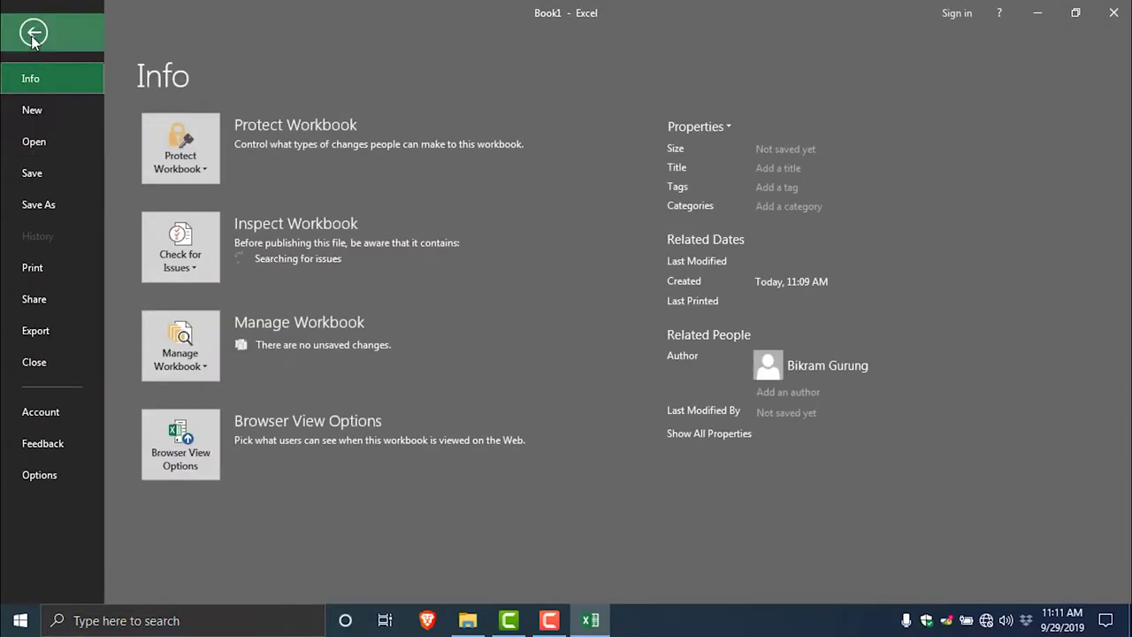
left_click(35, 35)
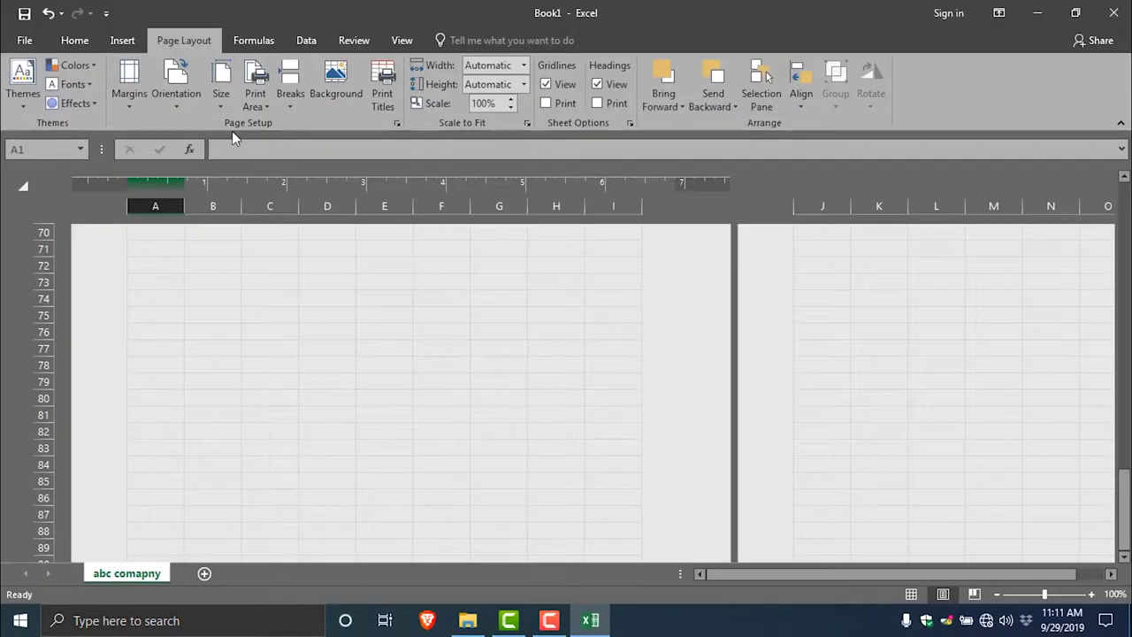
left_click(270, 41)
left_click(166, 46)
left_click(124, 44)
left_click(74, 46)
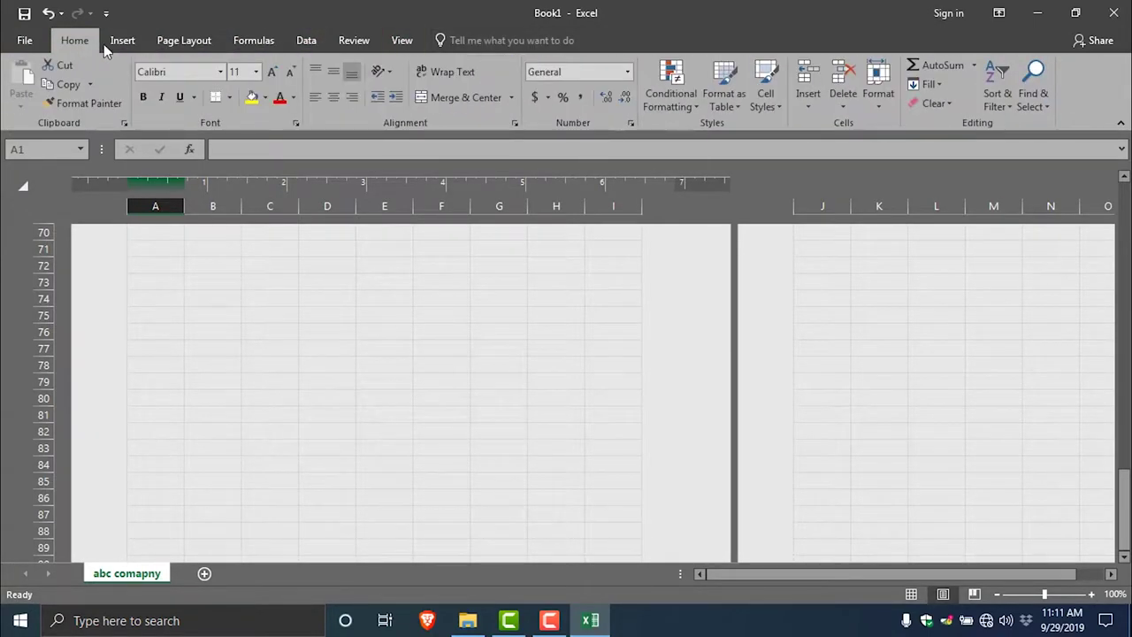
left_click(304, 41)
left_click(353, 41)
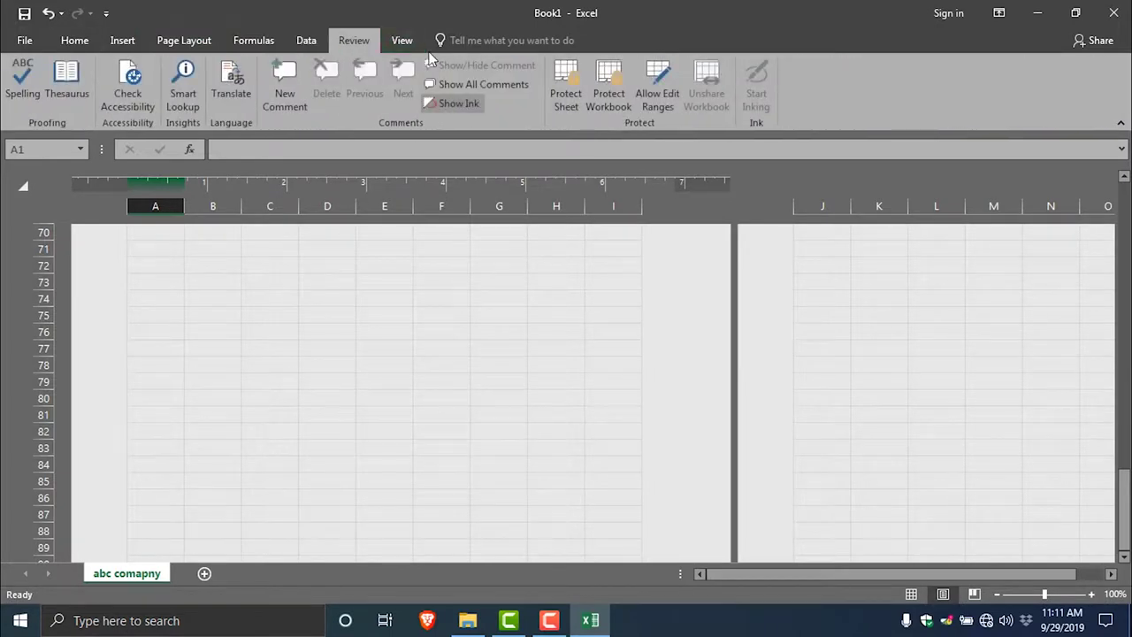
left_click(402, 41)
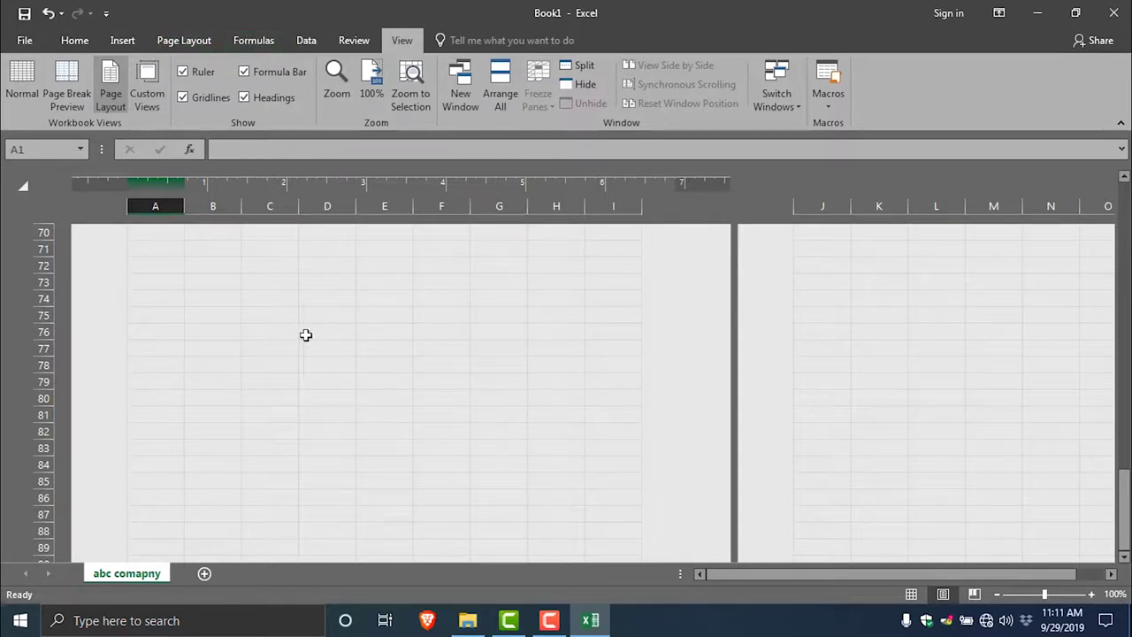
scroll(554, 416, "up", 3)
scroll(554, 417, "up", 3)
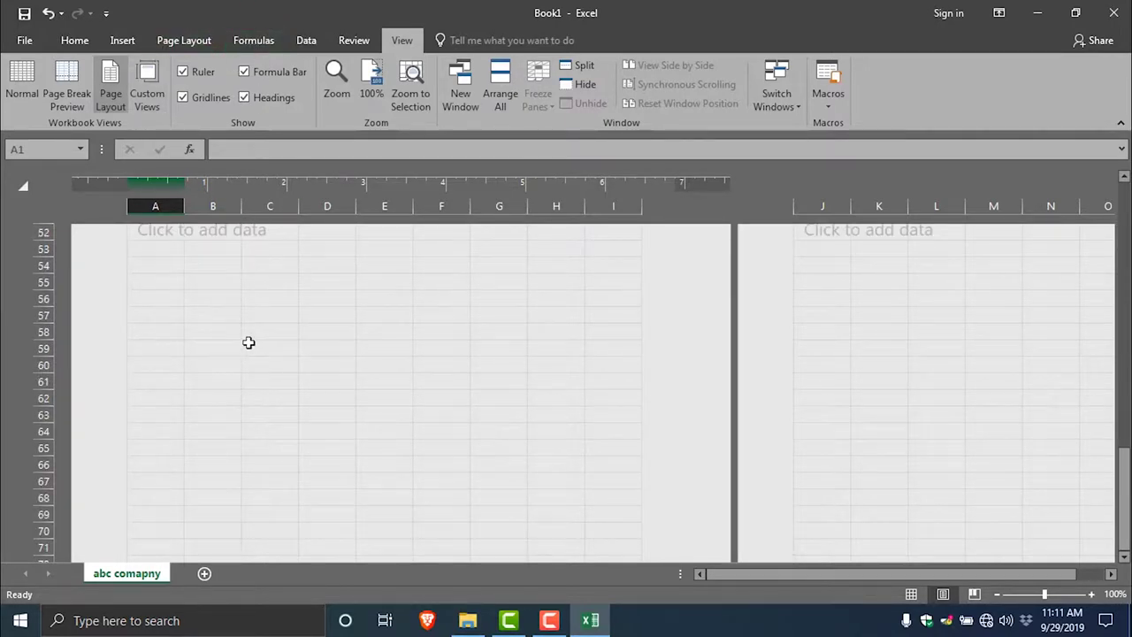
scroll(247, 341, "up", 3)
scroll(253, 374, "up", 2)
scroll(263, 371, "up", 5)
scroll(270, 368, "up", 8)
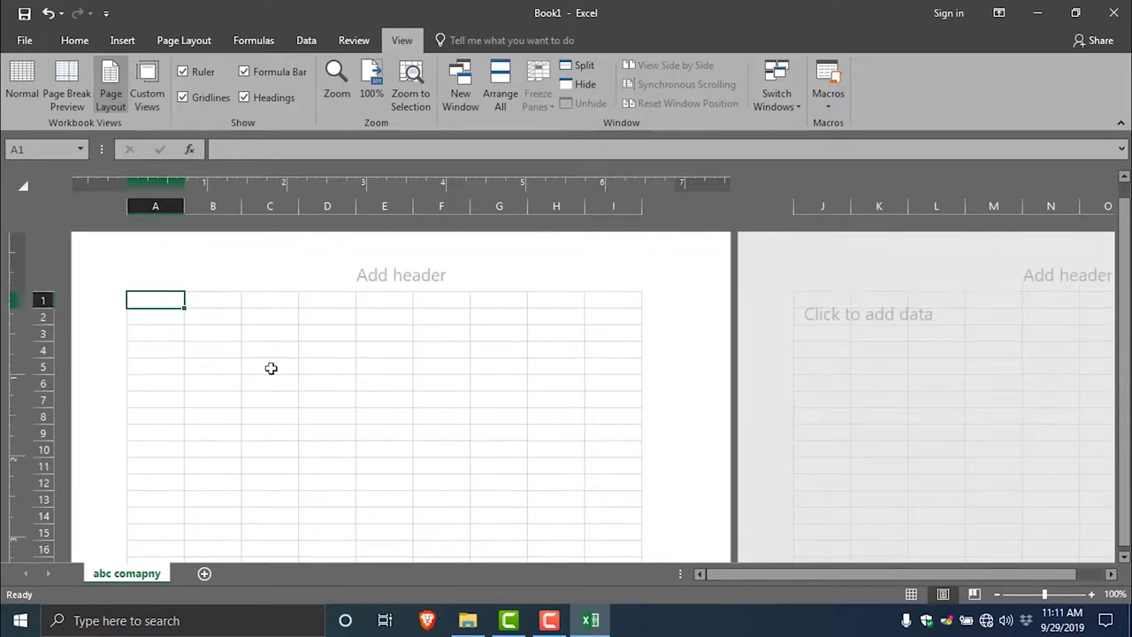
scroll(288, 356, "down", 4)
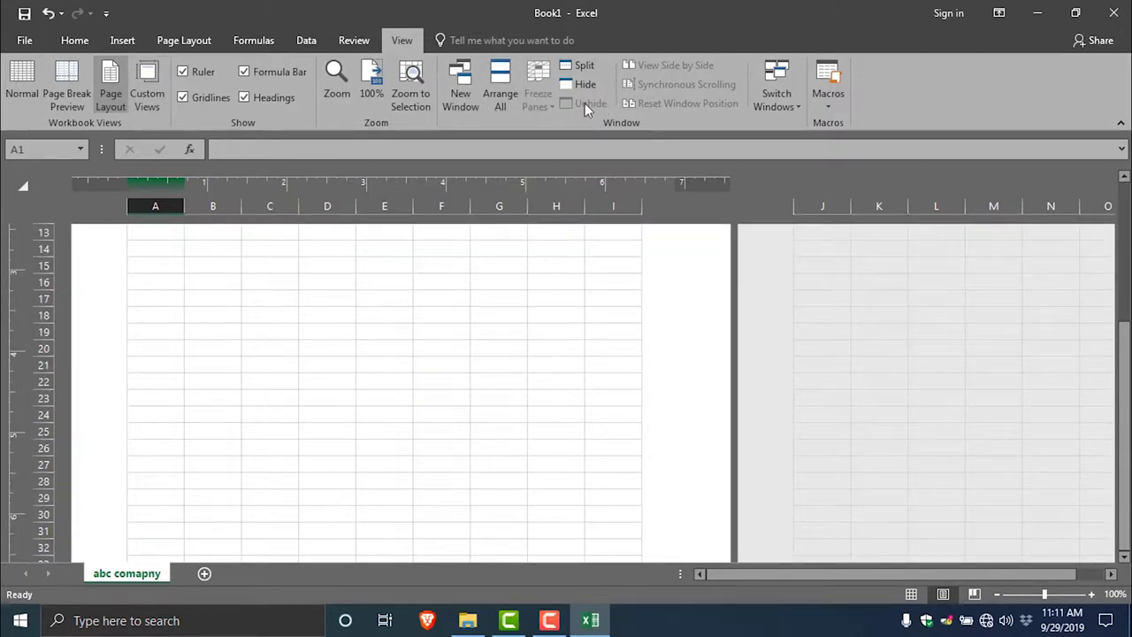
left_click(353, 39)
left_click(306, 40)
left_click(253, 39)
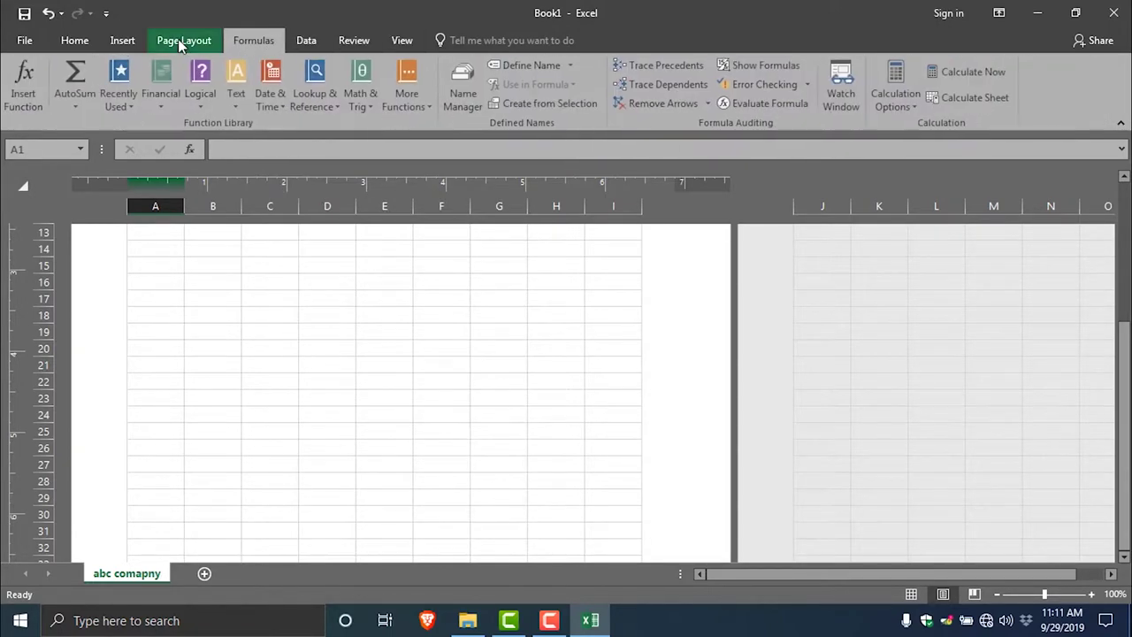
left_click(184, 42)
left_click(79, 43)
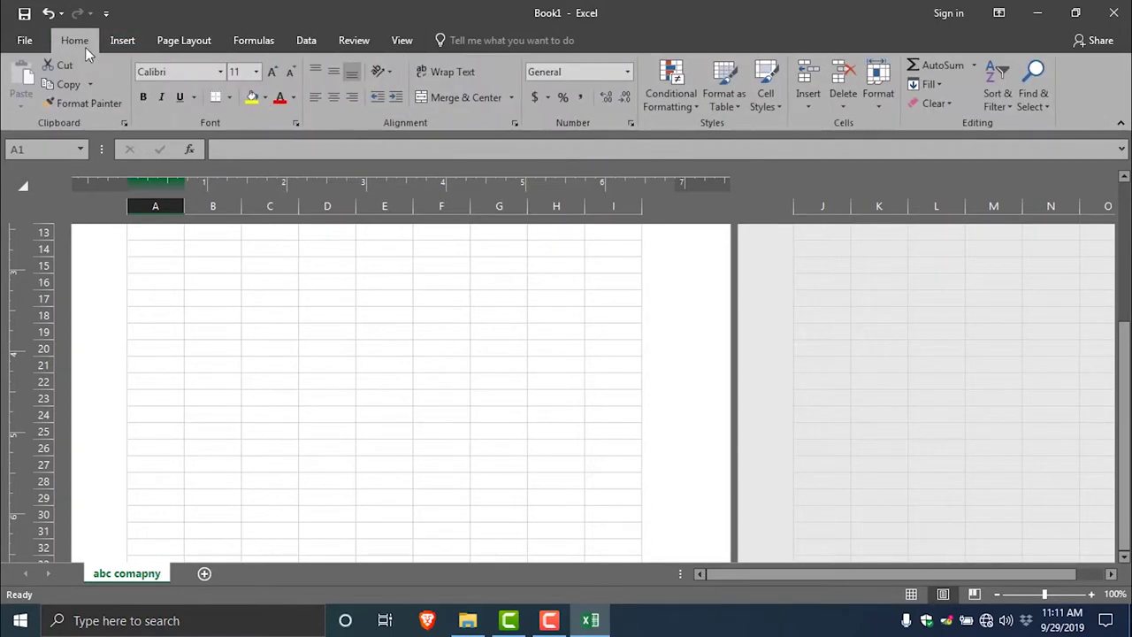
scroll(247, 301, "up", 5)
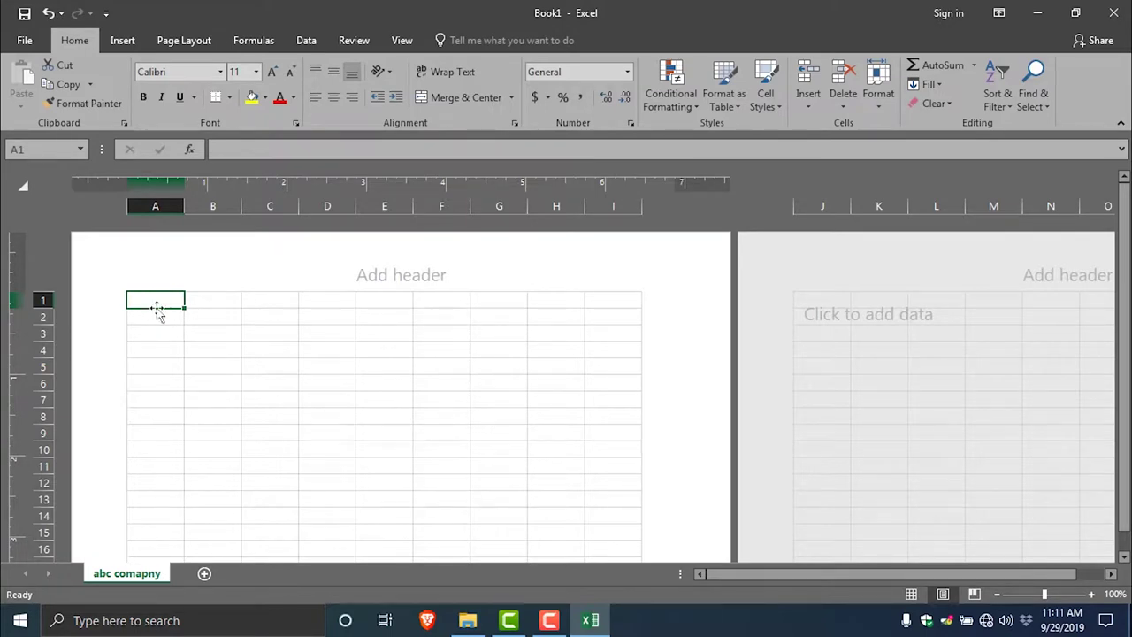
left_click(256, 331)
left_click(364, 363)
left_click(345, 321)
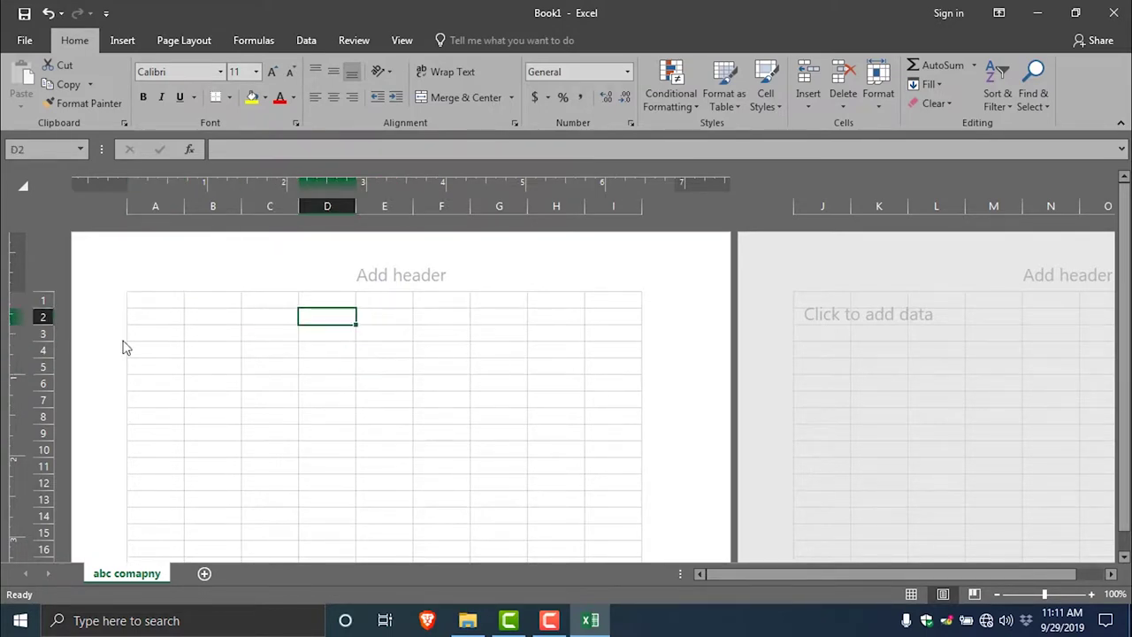
left_click(173, 315)
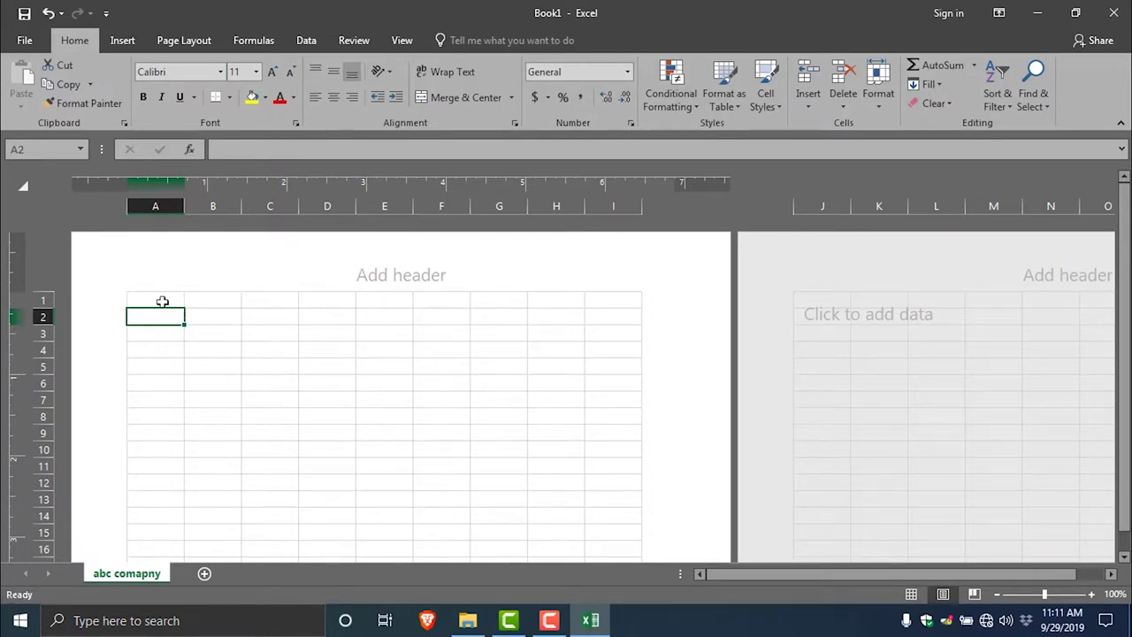
left_click(162, 301)
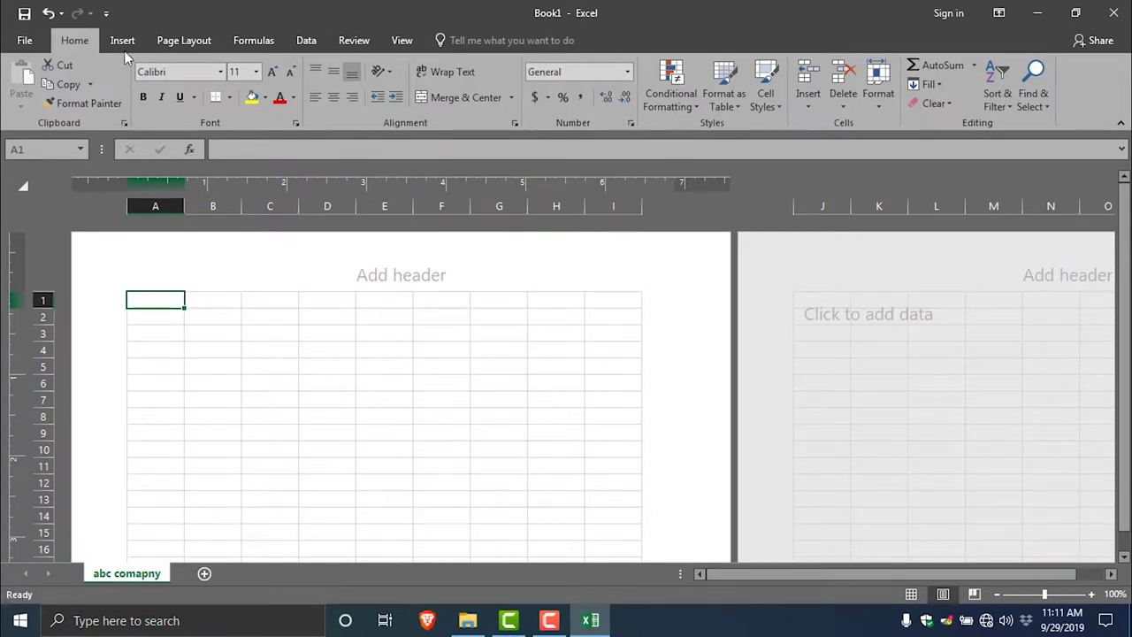
Insert the logo from F:\Tranquility spa pvt ltd and enlarge it to cover about A1:B6
left_click(187, 81)
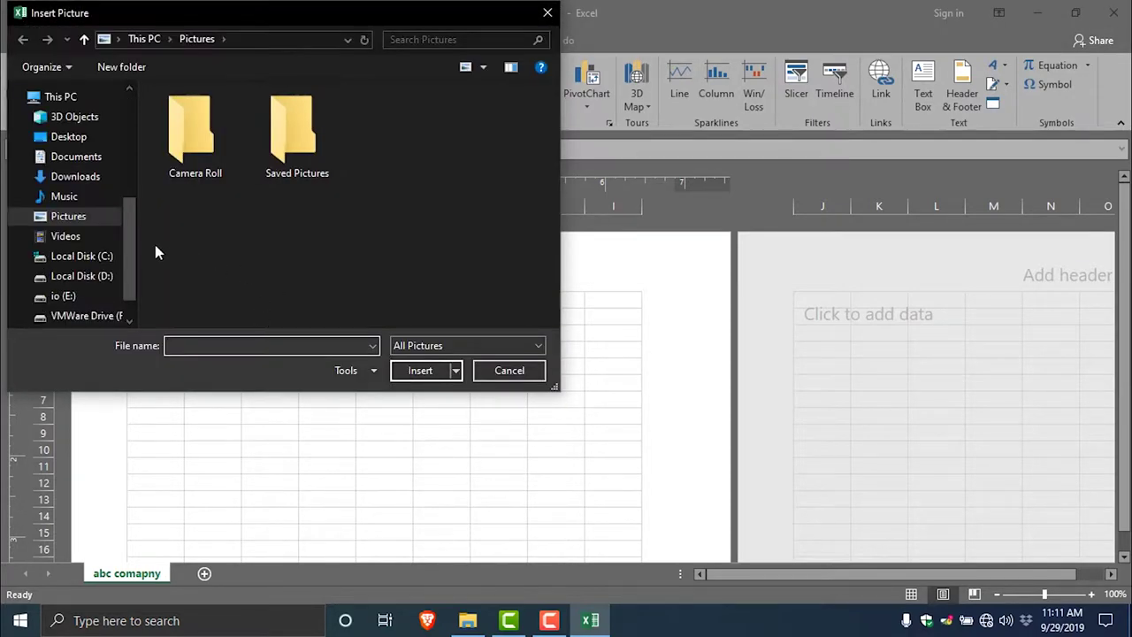
left_click_drag(130, 253, 132, 275)
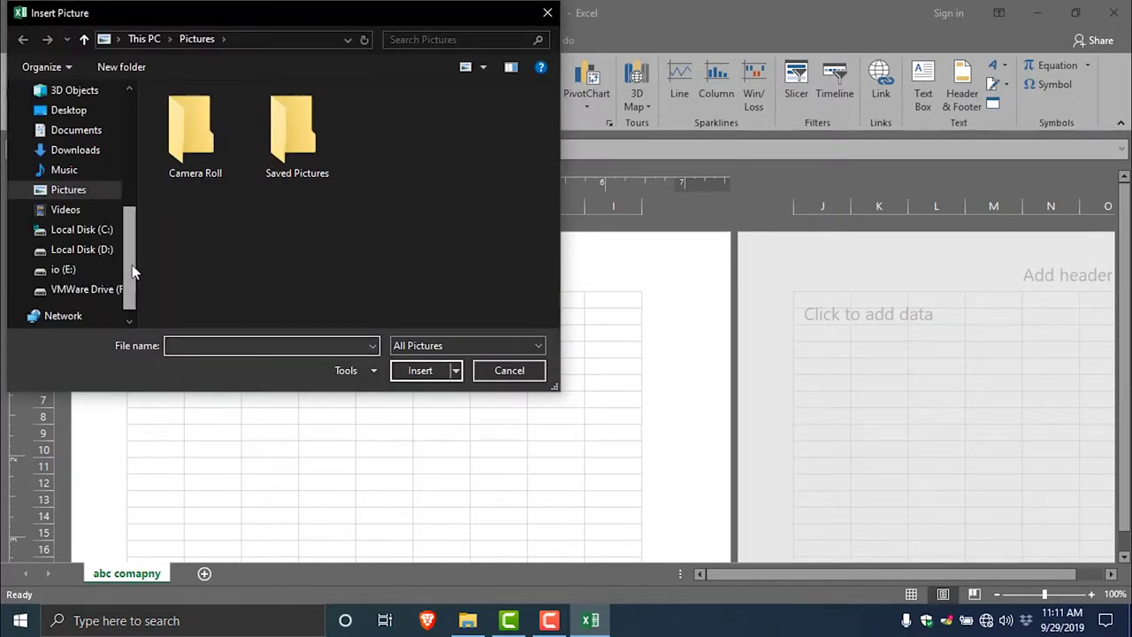
left_click(84, 269)
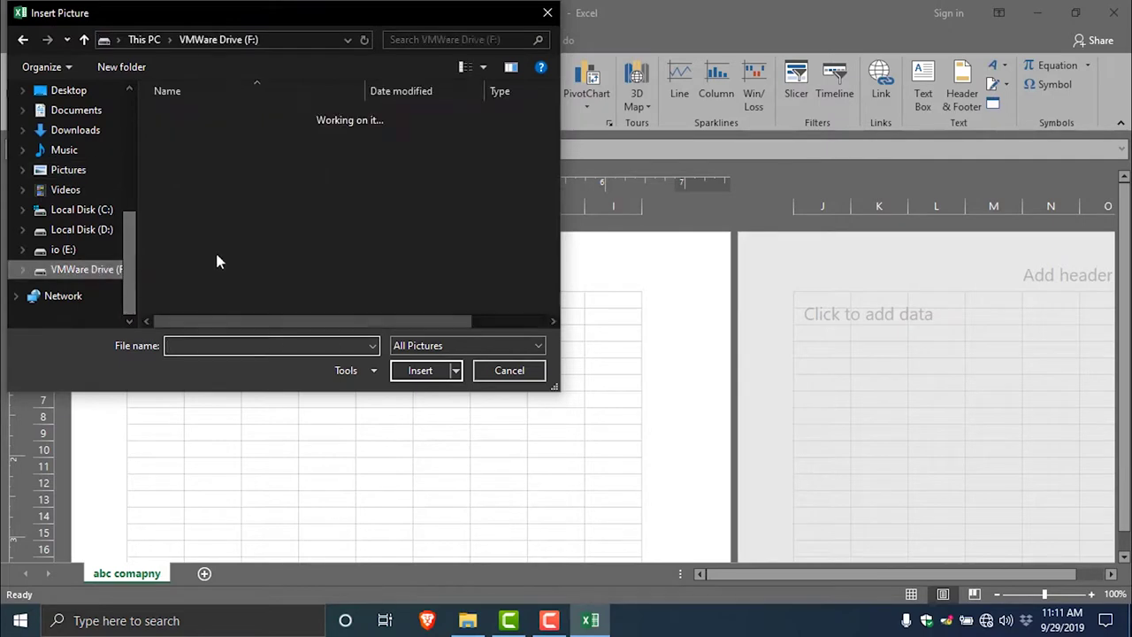
scroll(256, 241, "down", 3)
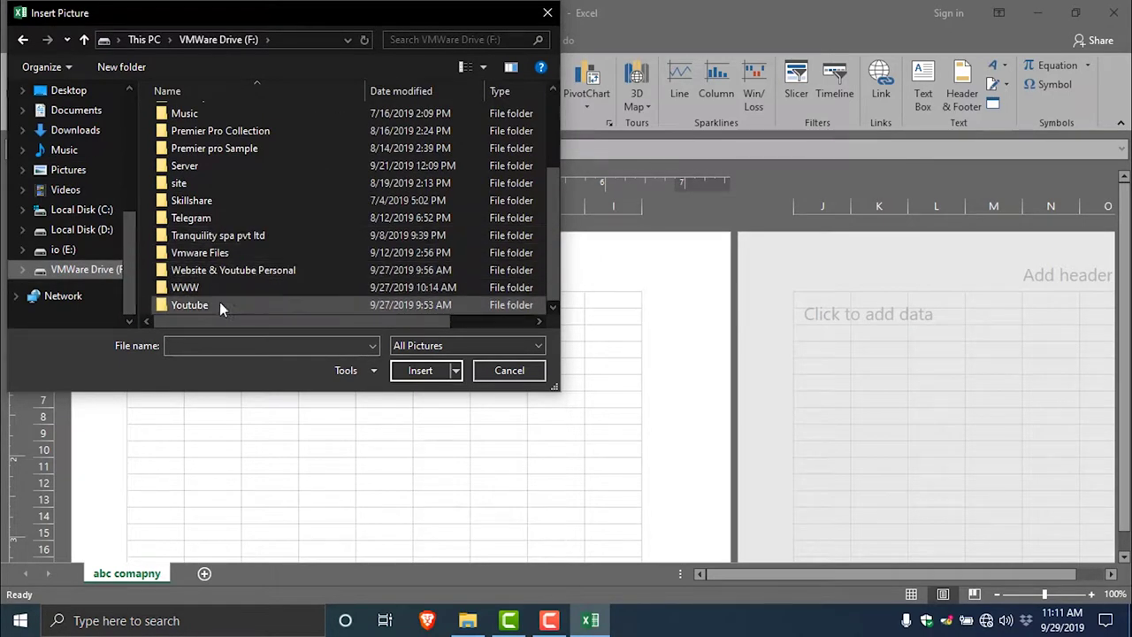
double_click(226, 235)
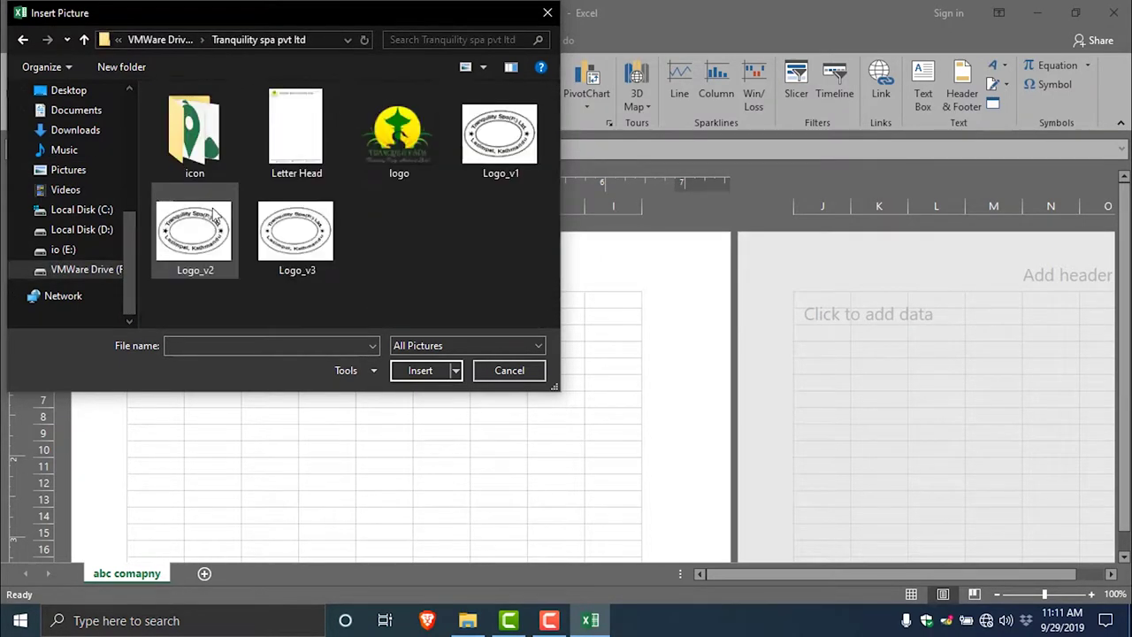
double_click(403, 131)
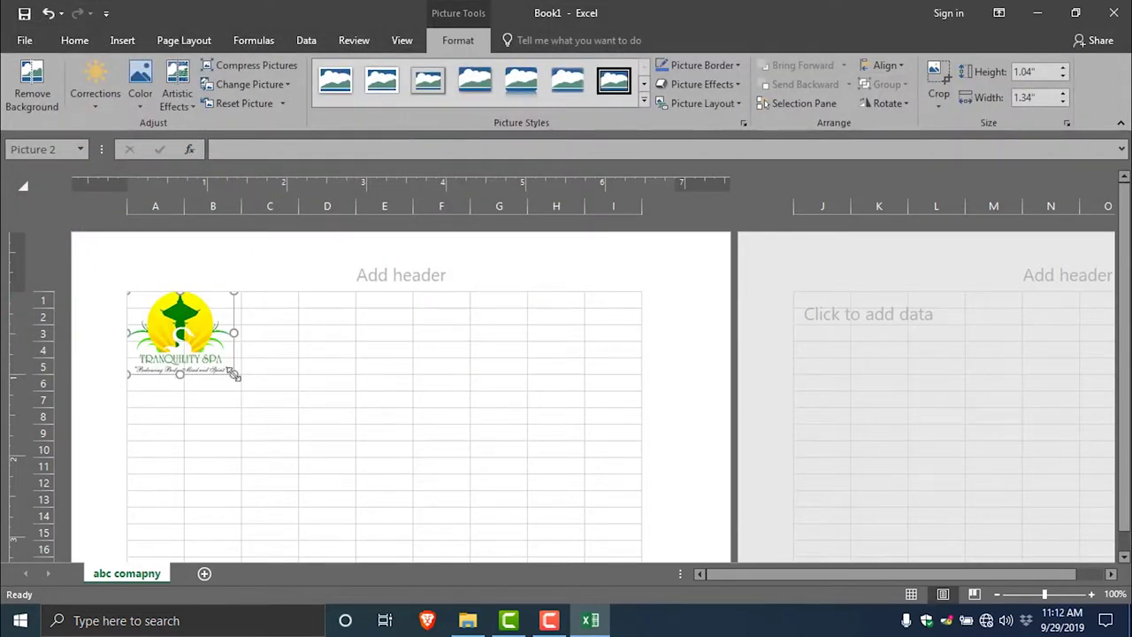
left_click_drag(232, 374, 253, 386)
left_click(299, 364)
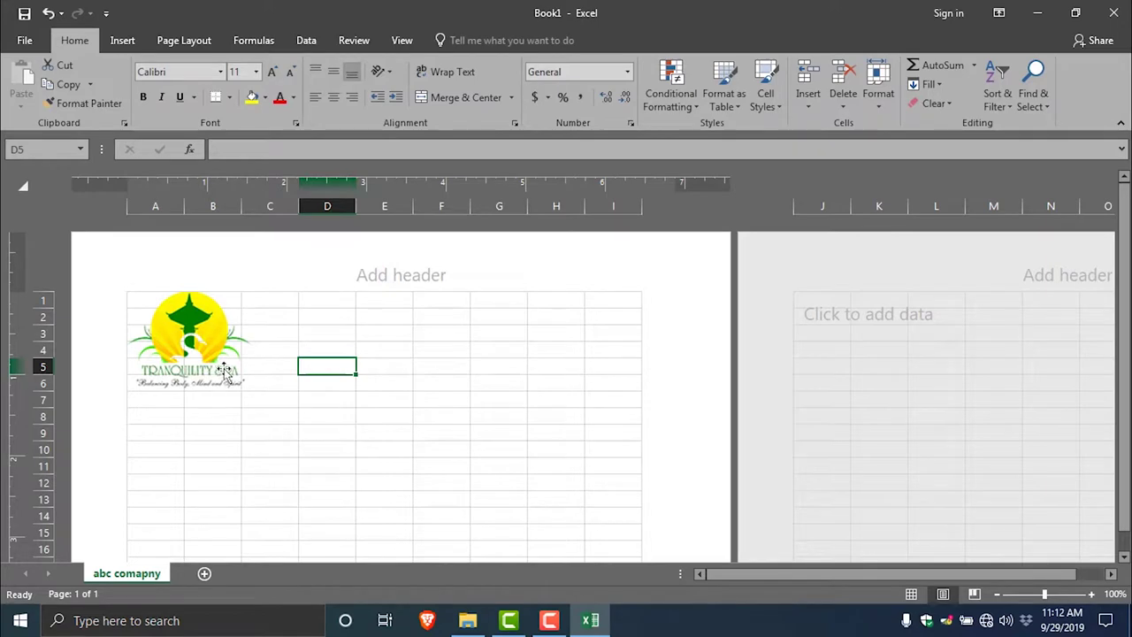
Look through the Insert, Page Layout, Formulas, Data, Review and View tabs
left_click(131, 48)
left_click(214, 41)
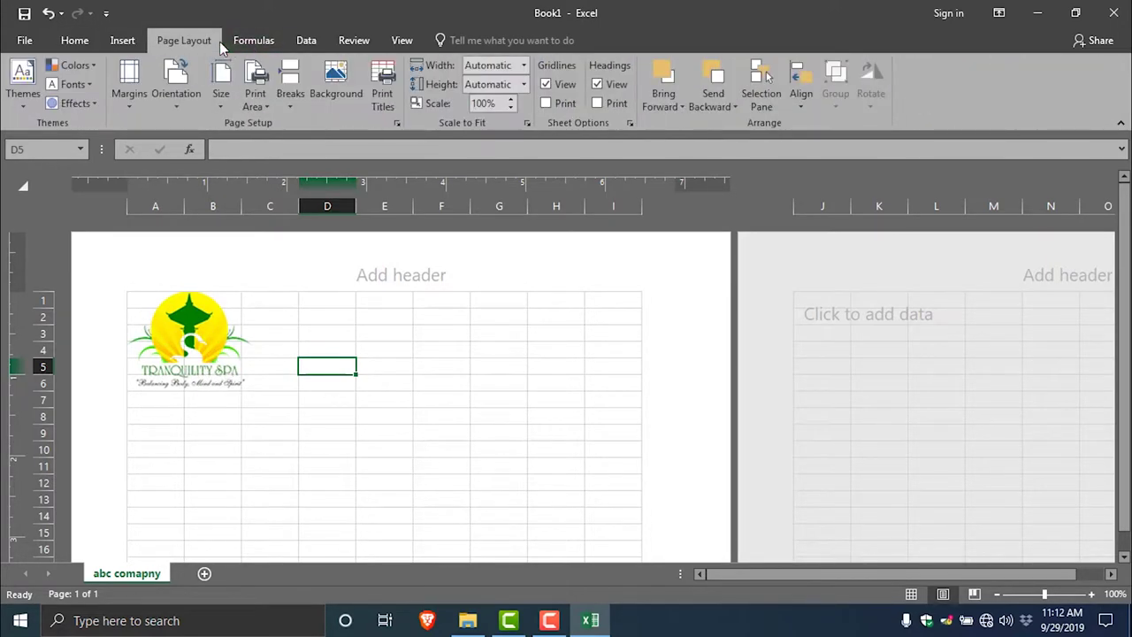
left_click(265, 44)
left_click(320, 39)
left_click(336, 39)
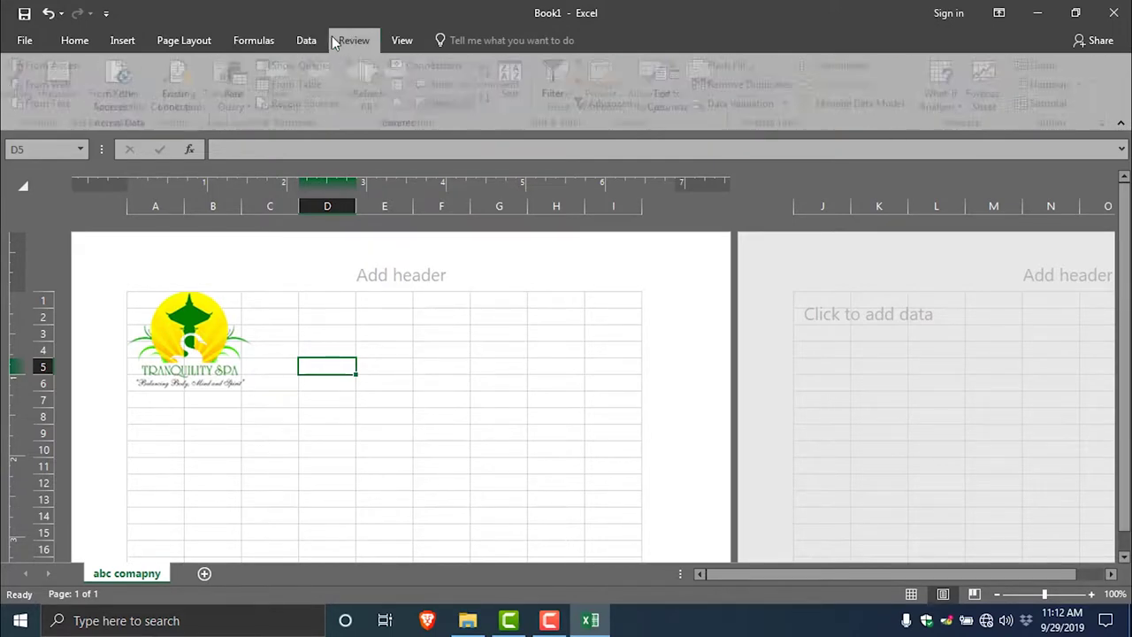
left_click(402, 40)
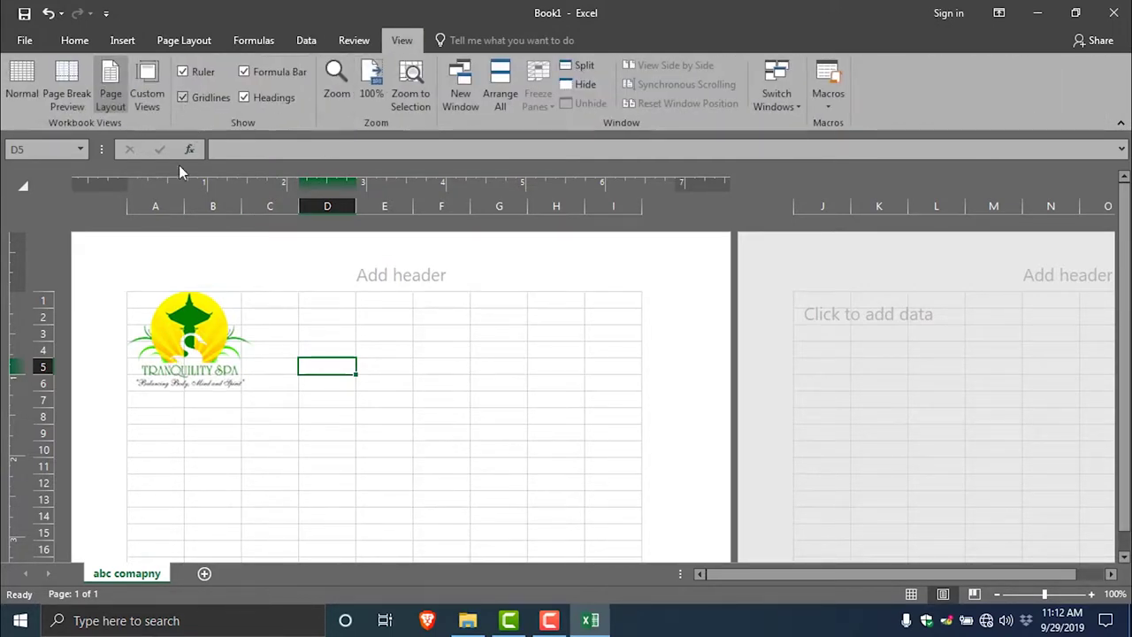
Toggle the Gridlines option repeatedly to compare, leaving gridlines shown
left_click(184, 98)
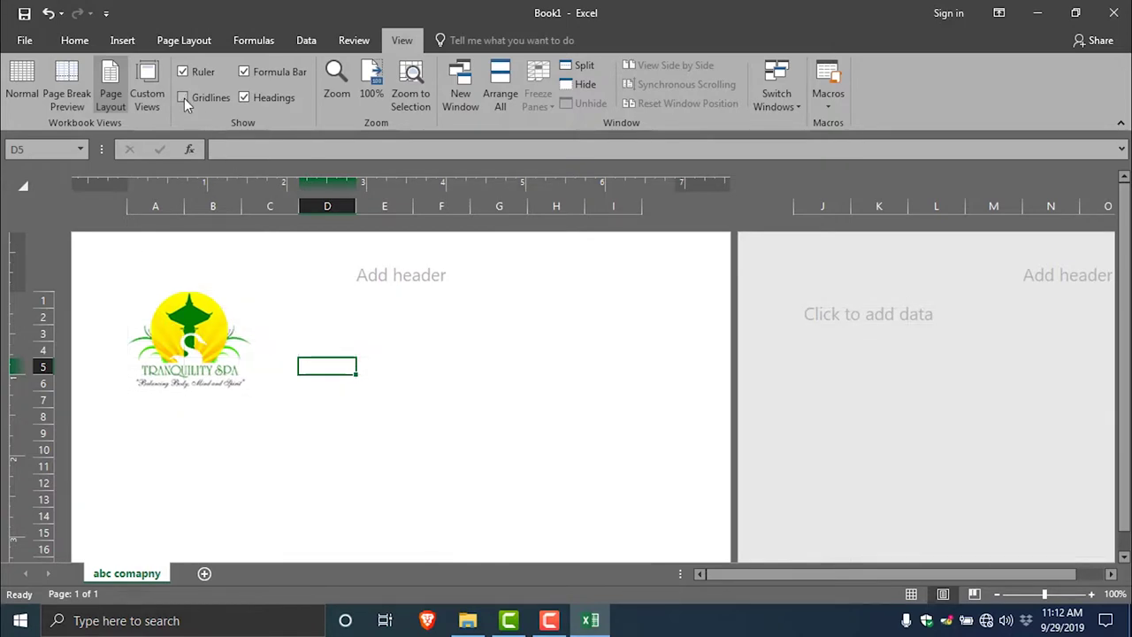
left_click(184, 98)
left_click(184, 97)
left_click(184, 97)
left_click(184, 98)
left_click(184, 97)
left_click(184, 97)
left_click(184, 97)
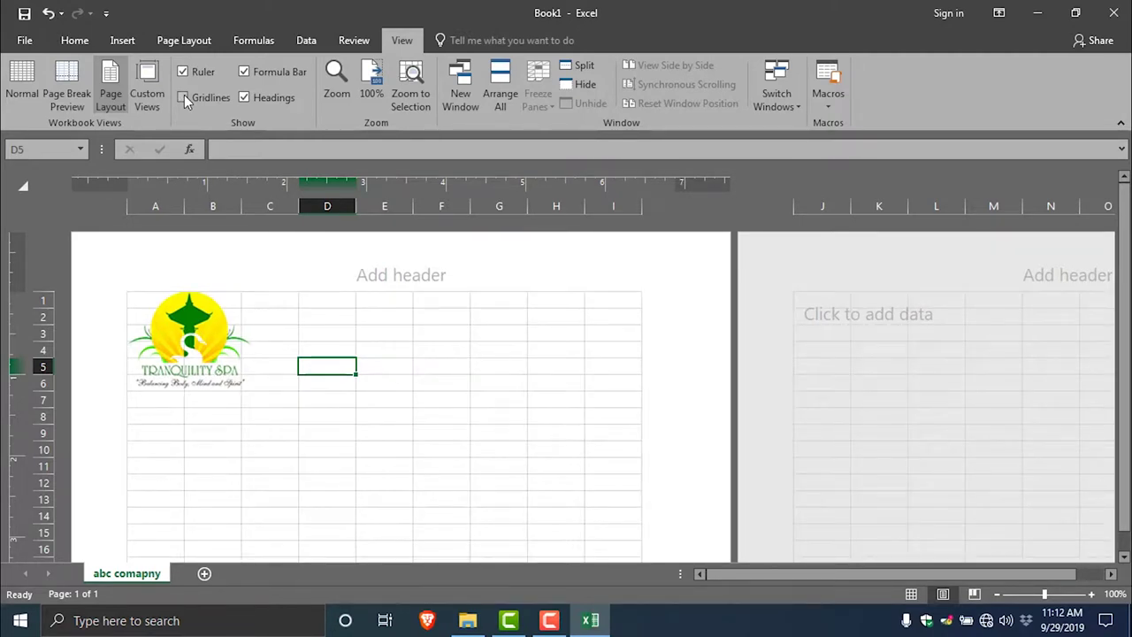
left_click(184, 97)
Hide the ruler and toggle the formula bar off and back on
left_click(183, 71)
left_click(183, 71)
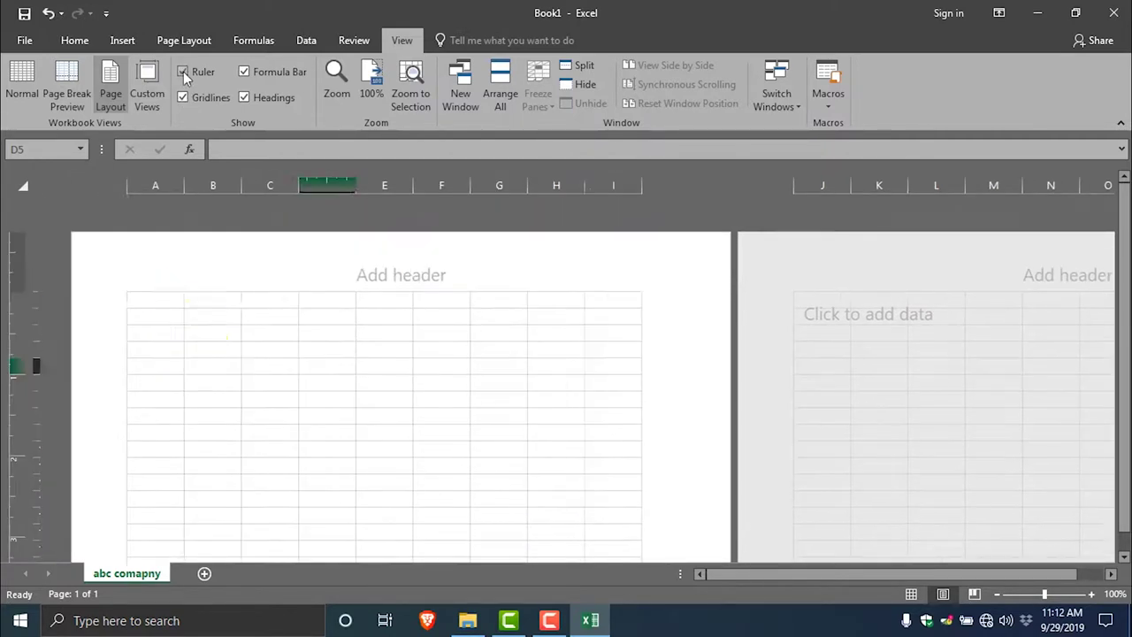
left_click(183, 71)
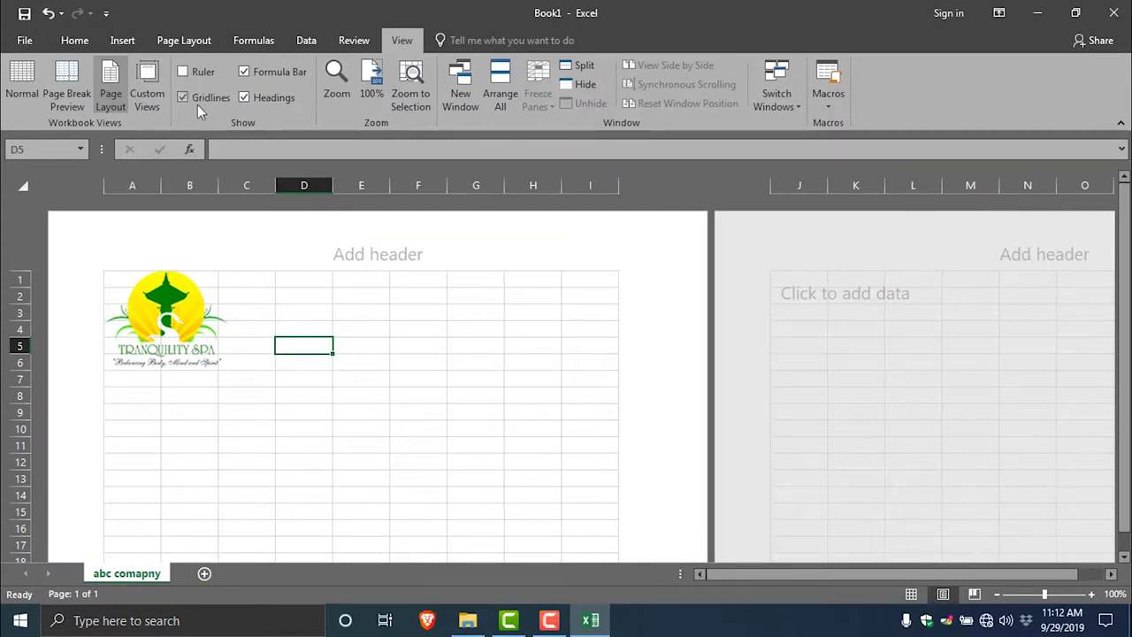
left_click(244, 71)
left_click(244, 72)
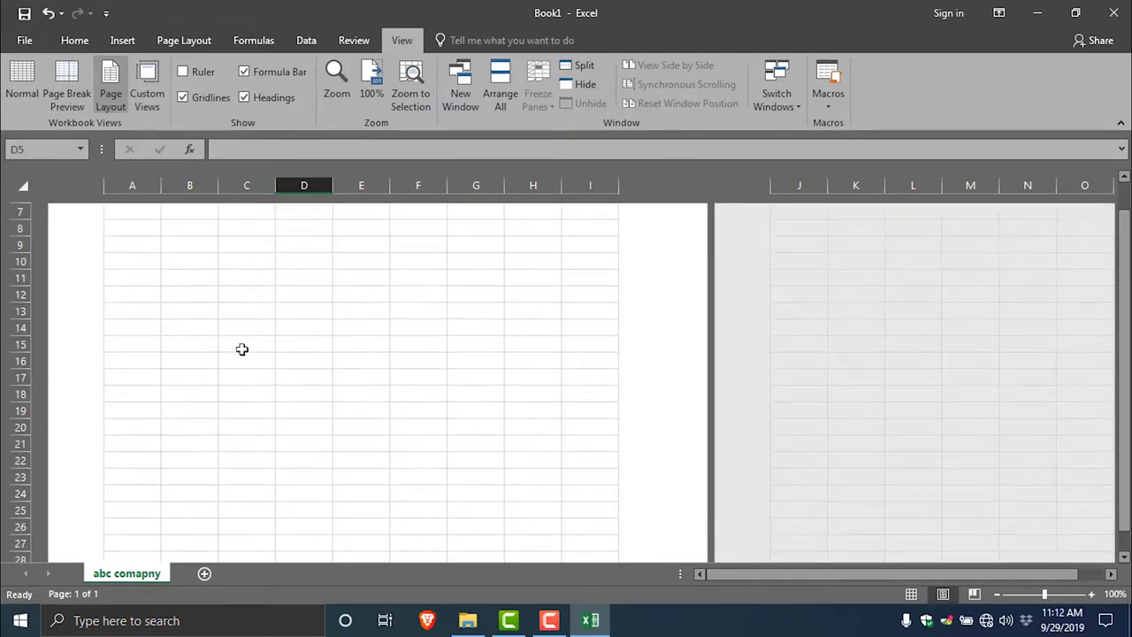
left_click(589, 283)
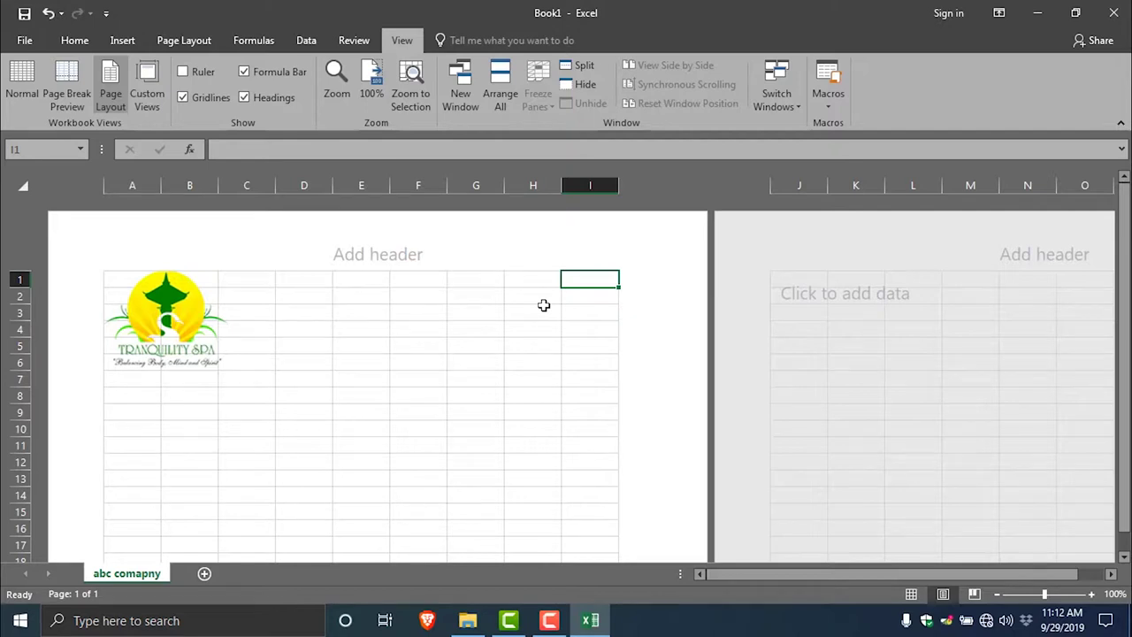
Enter 'Quotation' in I1 and set its font size to 36
type("q")
key("BackSpace")
key("BackSpace")
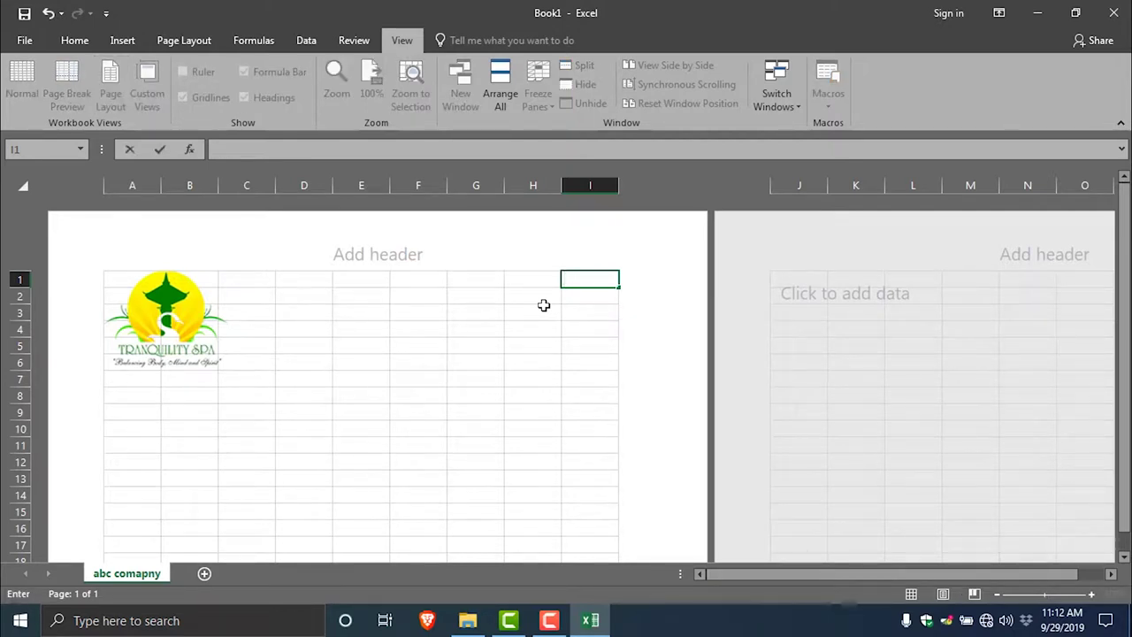
type("Q")
type("uotation")
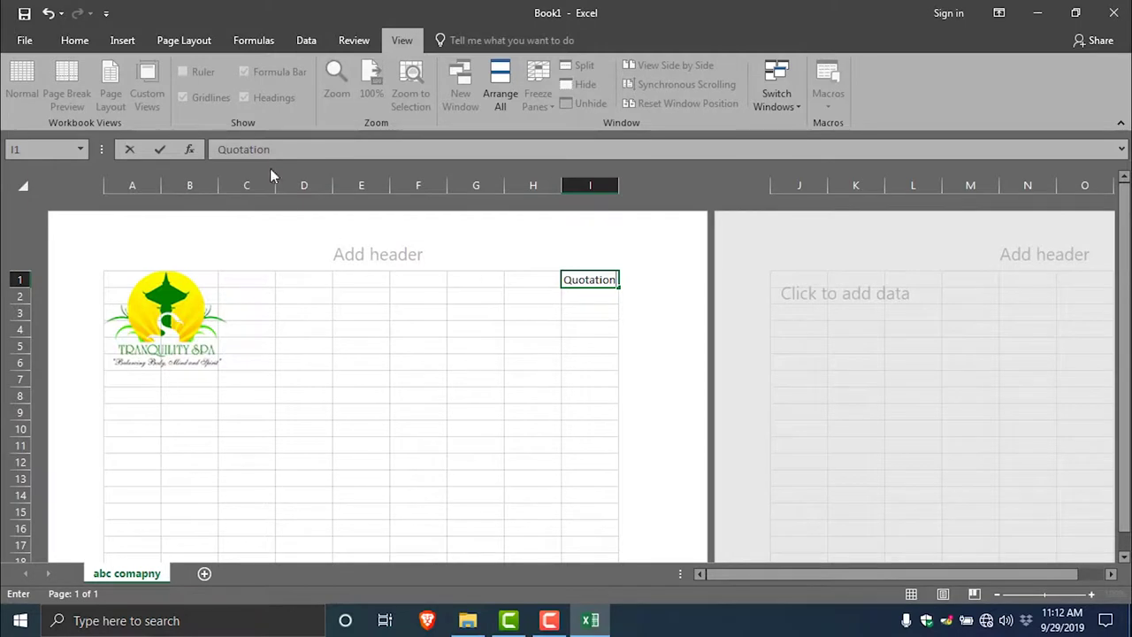
double_click(248, 150)
left_click(80, 41)
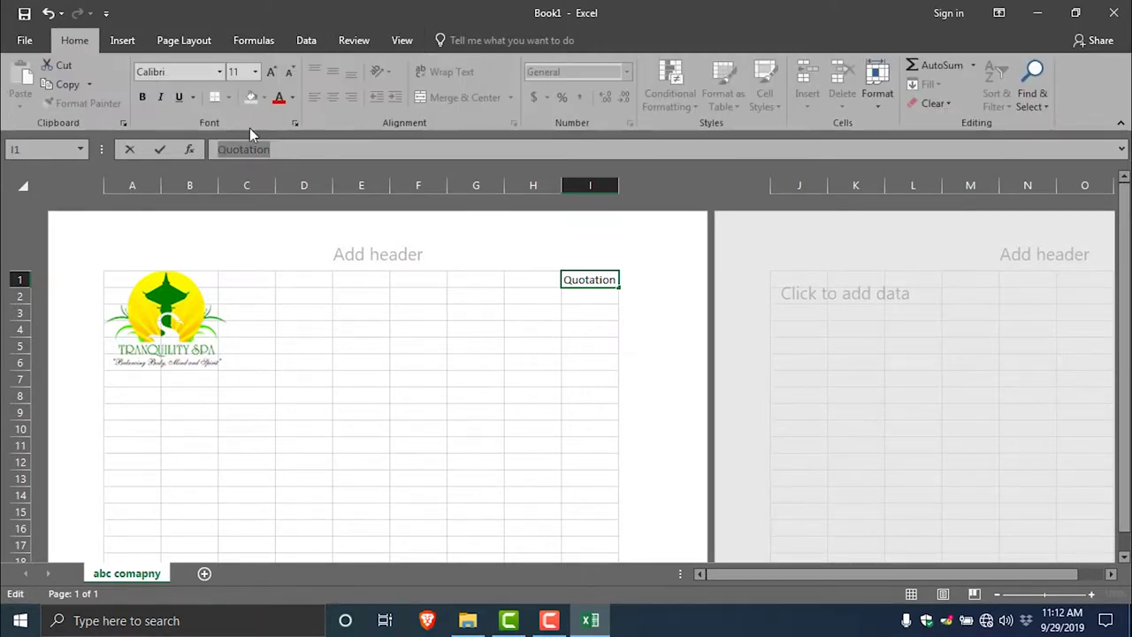
left_click(256, 71)
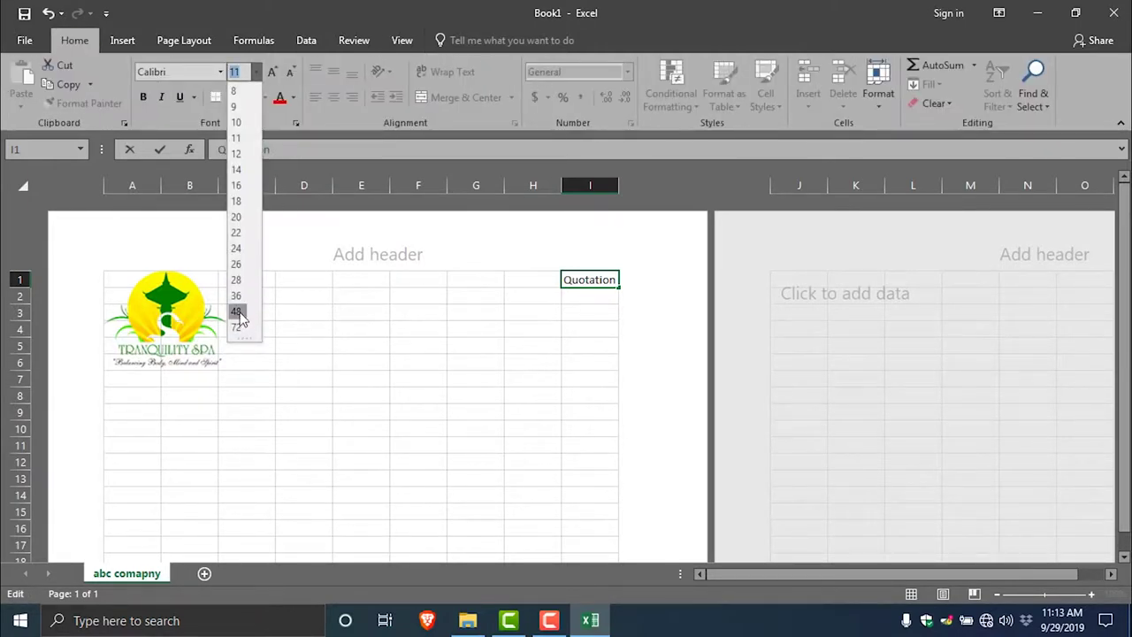
left_click(236, 295)
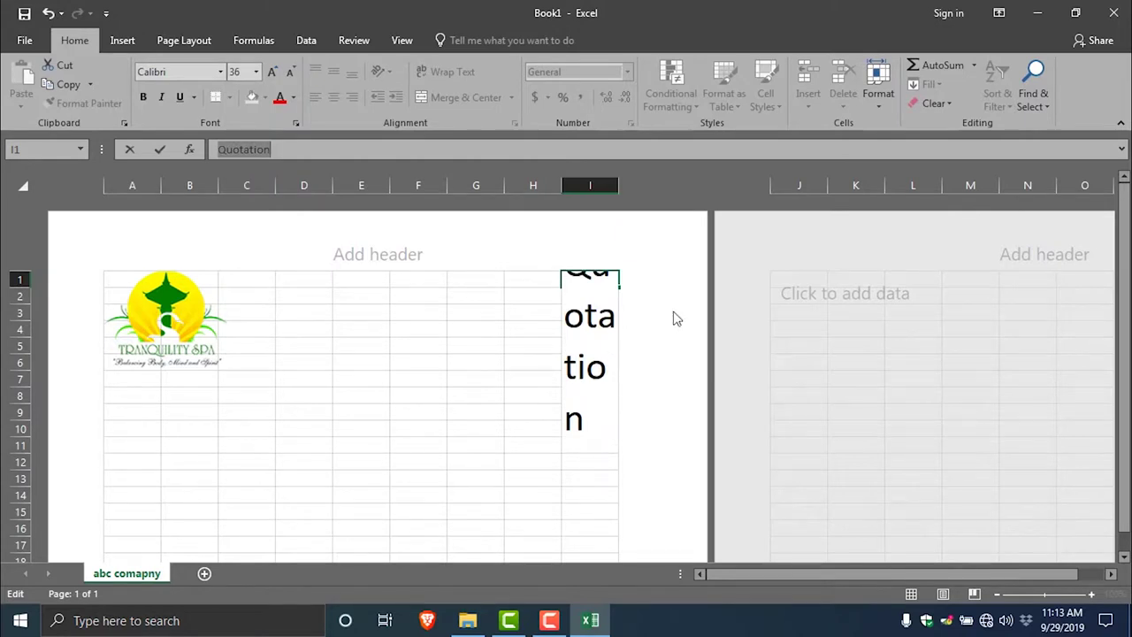
left_click(513, 335)
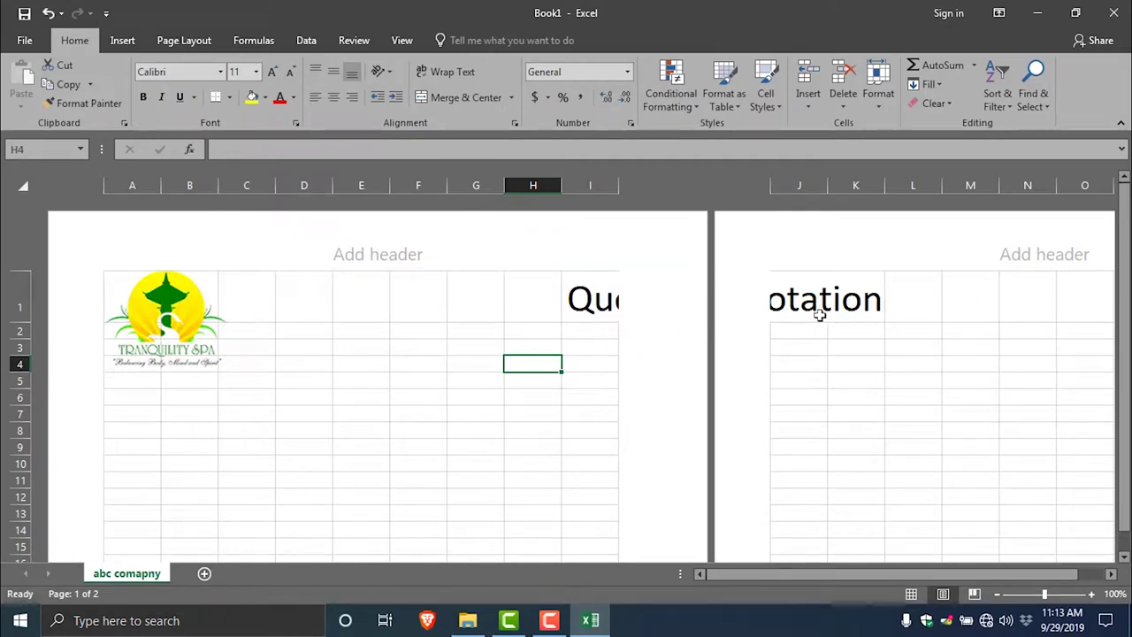
Right-align the Quotation title in I1
left_click(605, 299)
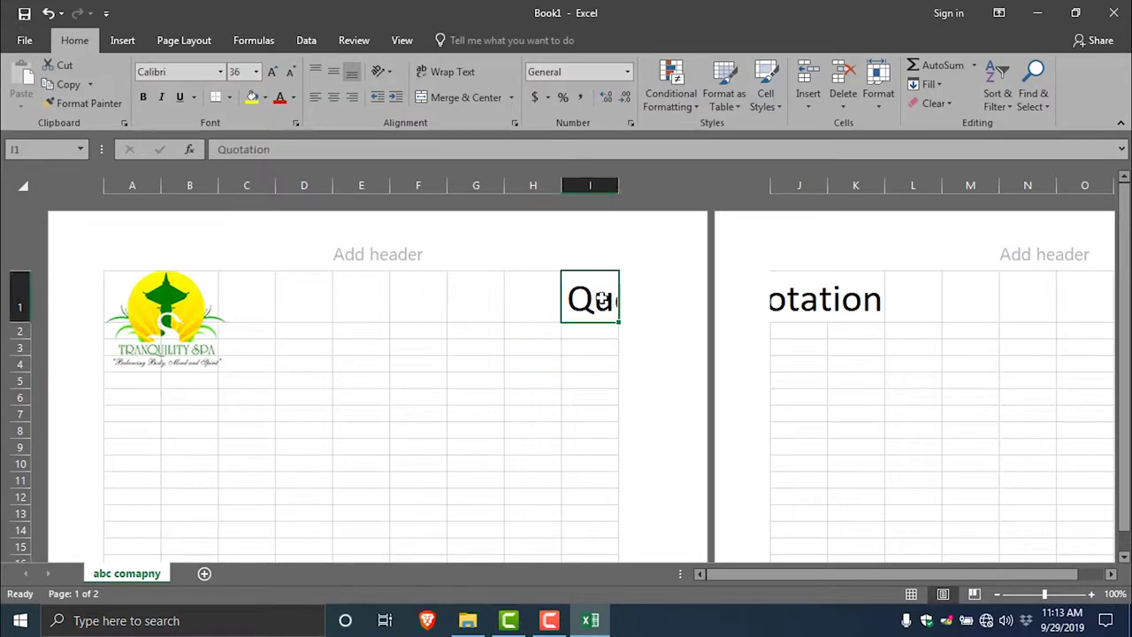
left_click(354, 99)
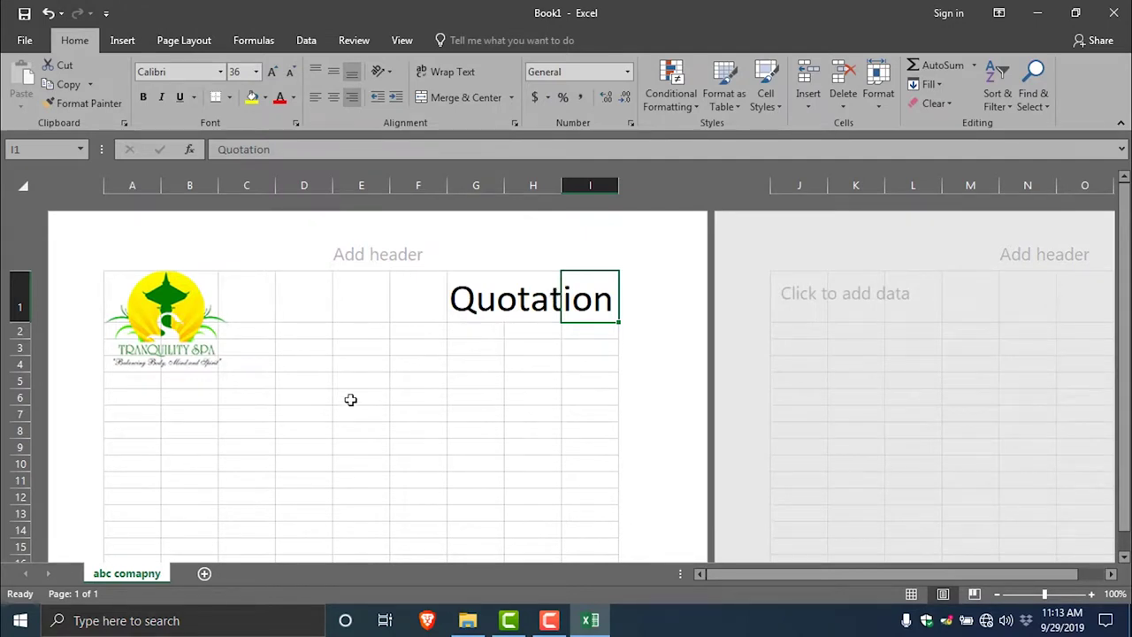
scroll(405, 422, "down", 1)
scroll(412, 419, "up", 1)
scroll(498, 408, "down", 1)
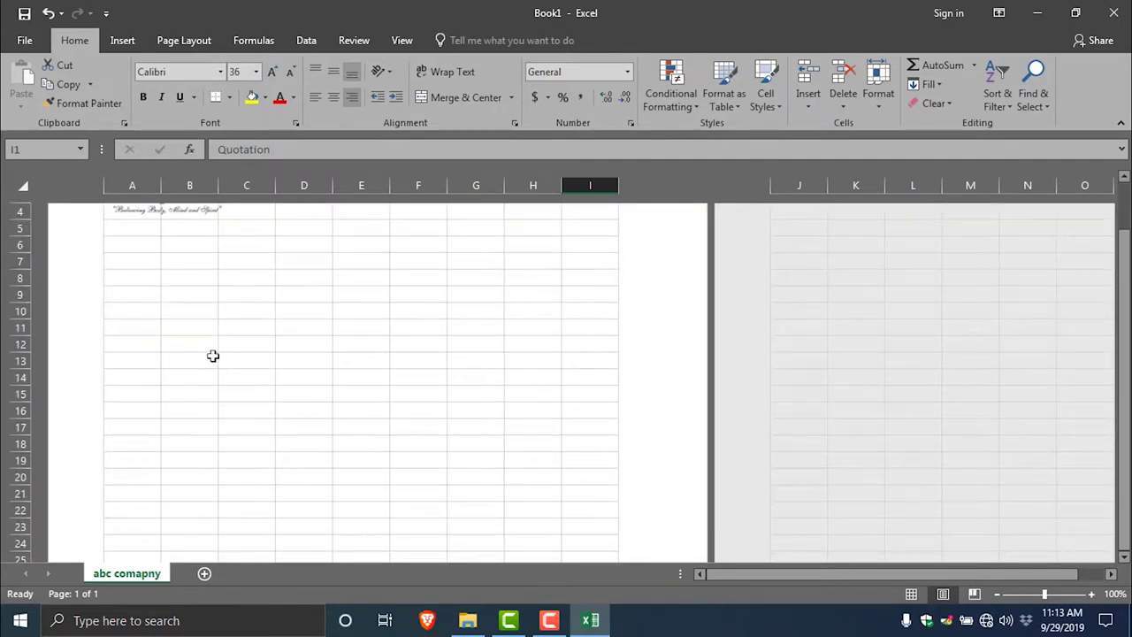
scroll(242, 346, "up", 1)
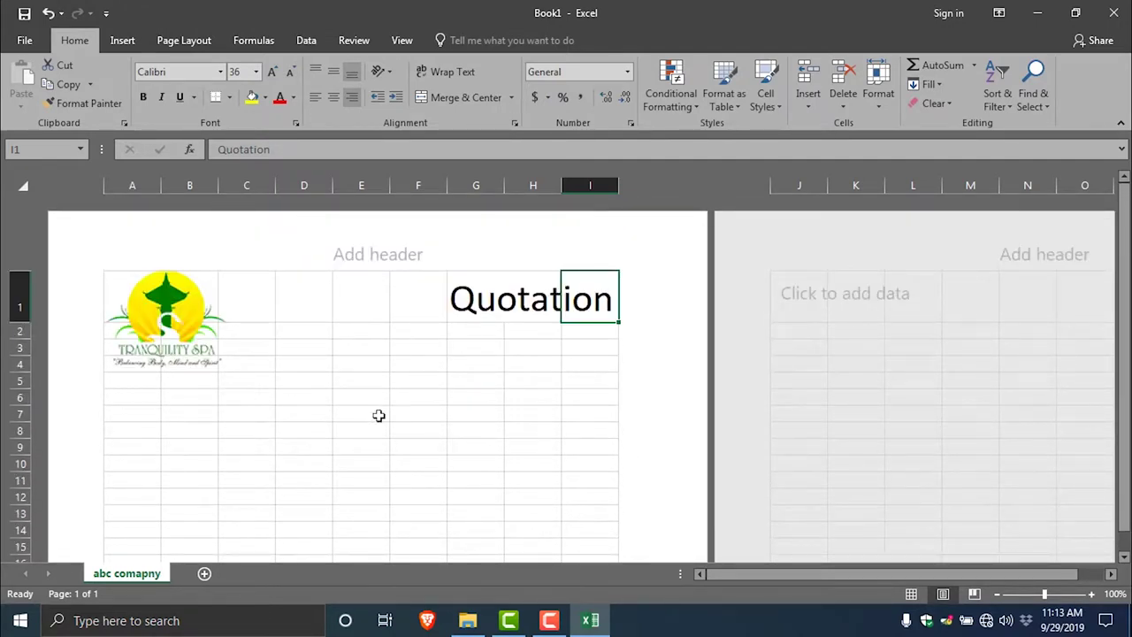
left_click(467, 382)
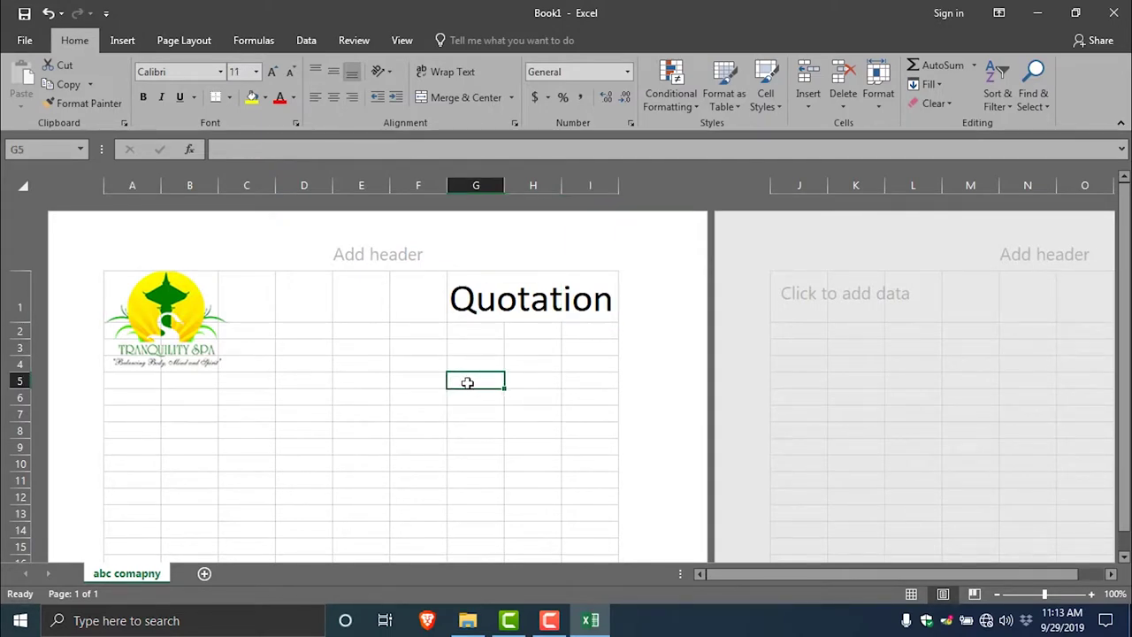
Enter the labels Date, Quote#: and Valid For in G5:G7 and right-align them
type("d=")
key("BackSpace")
key("BackSpace")
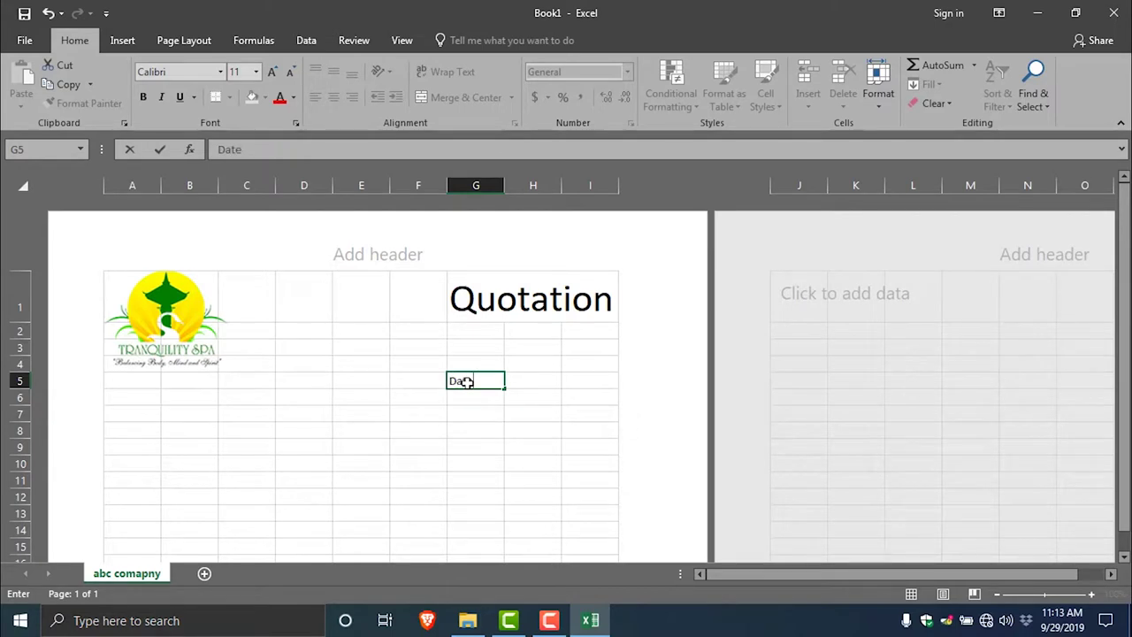
key("Return")
type("Quote#:")
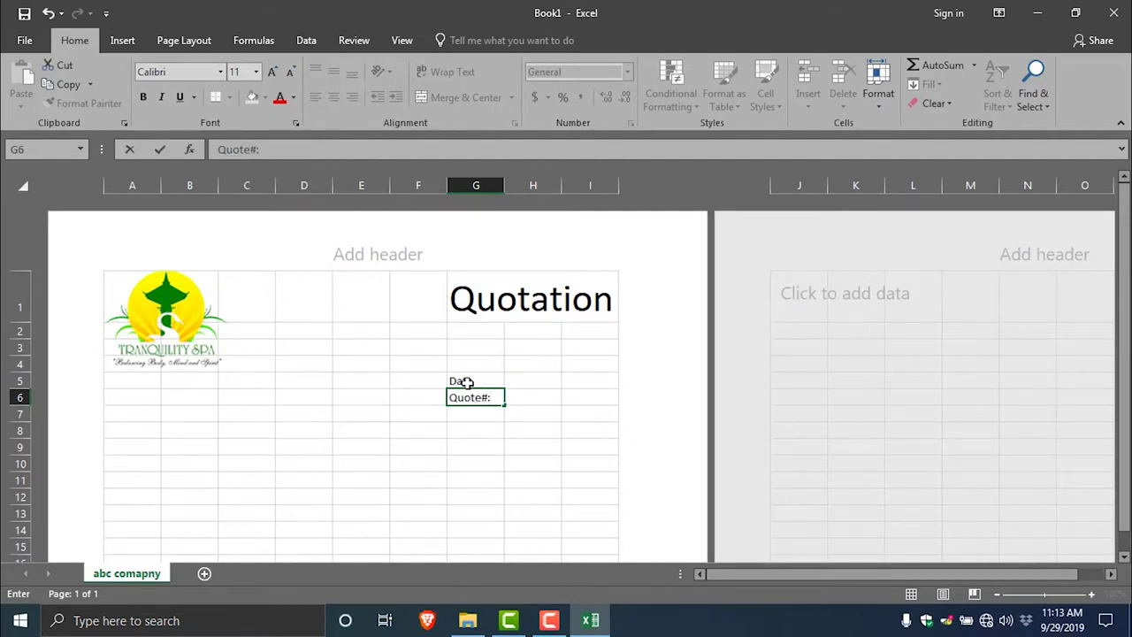
key("Return")
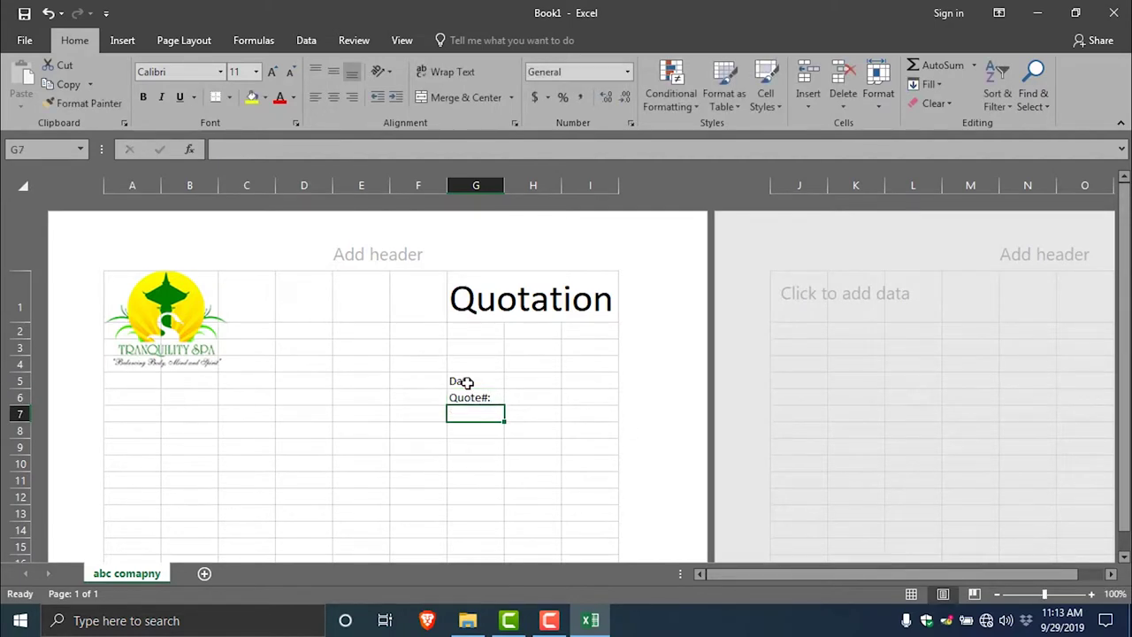
type("Valid For")
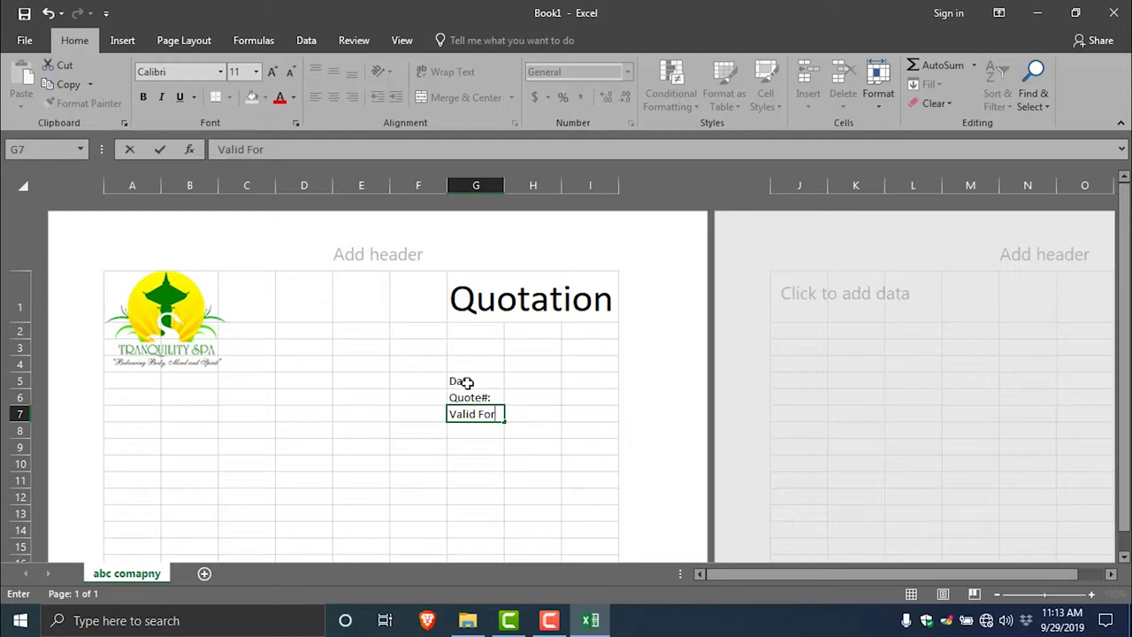
left_click(466, 381)
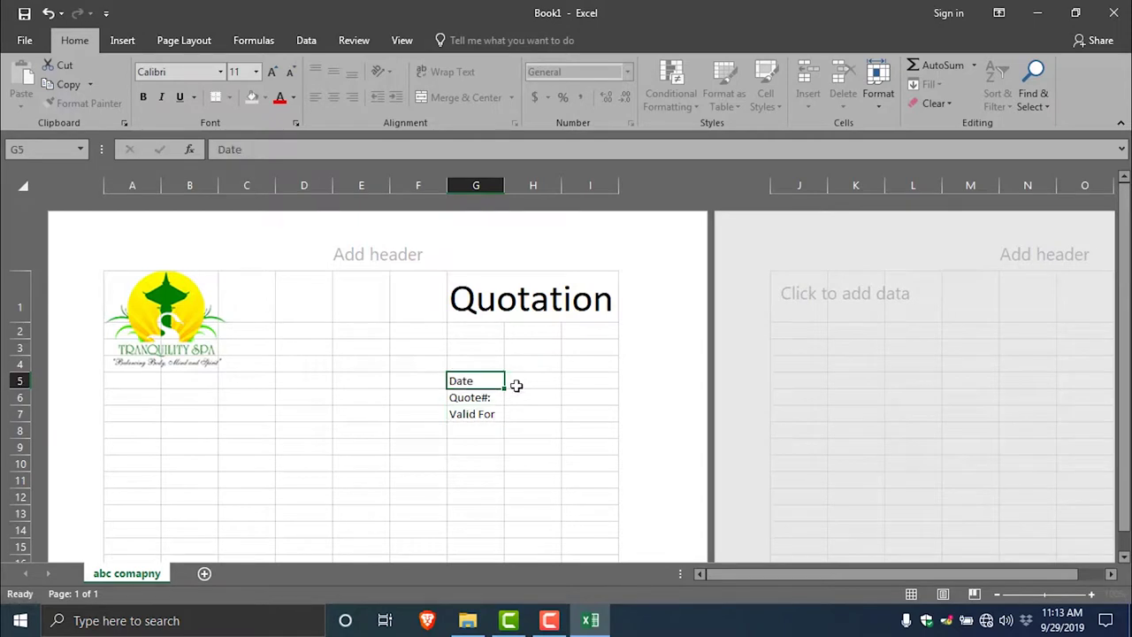
left_click_drag(485, 381, 480, 412)
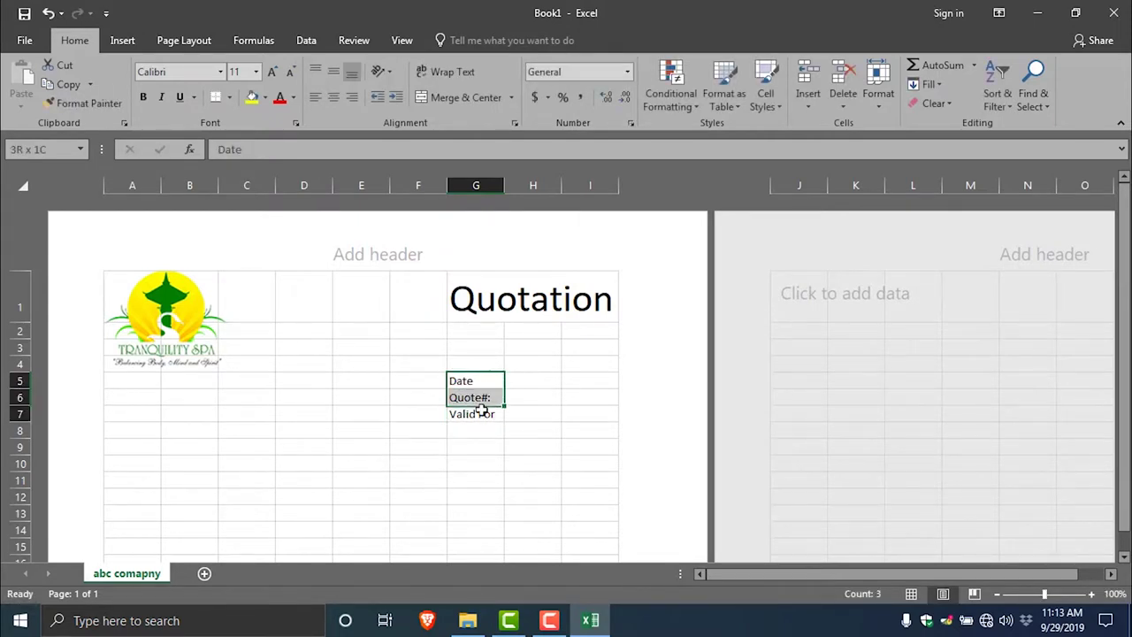
left_click(352, 98)
left_click(533, 382)
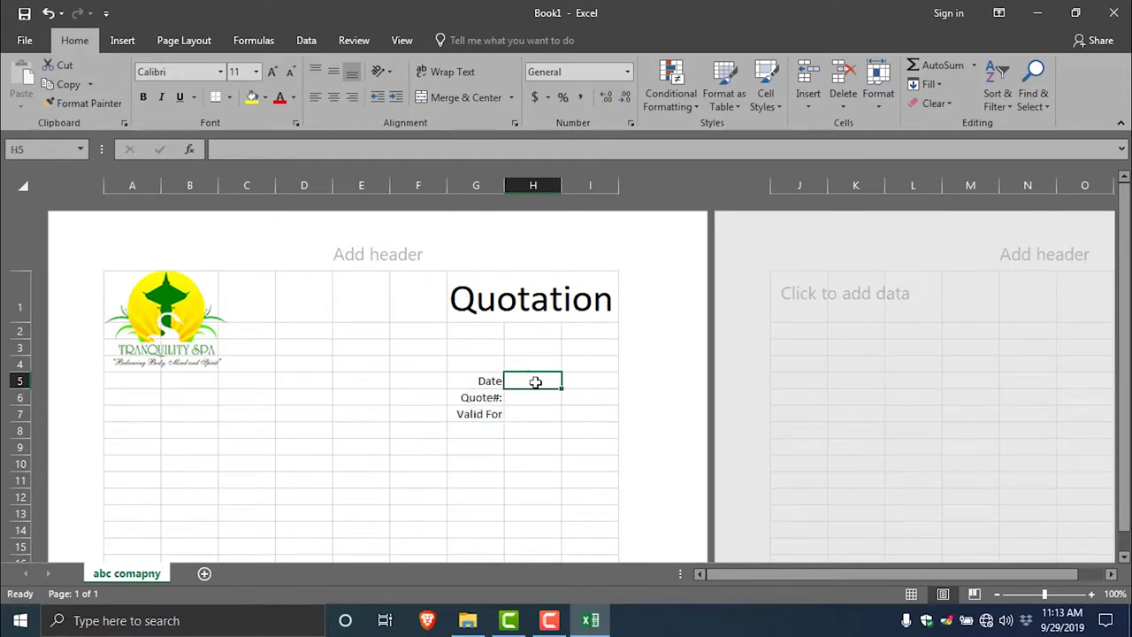
Enter the date 9/29/2019 in H5 and the quote number in H6
type("9/")
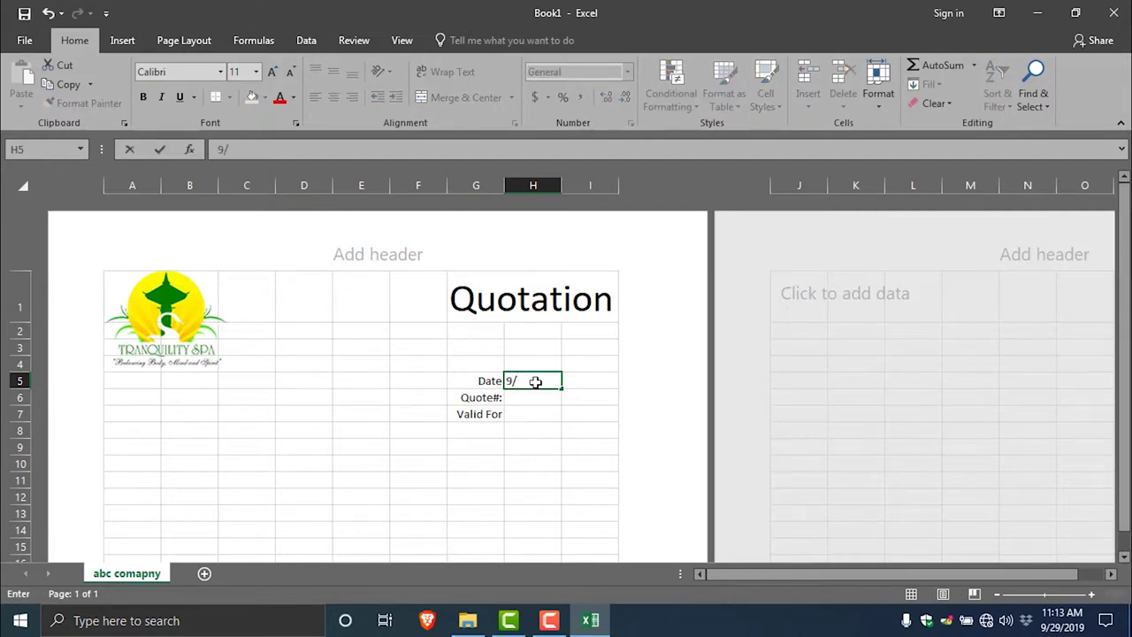
type("29/2019")
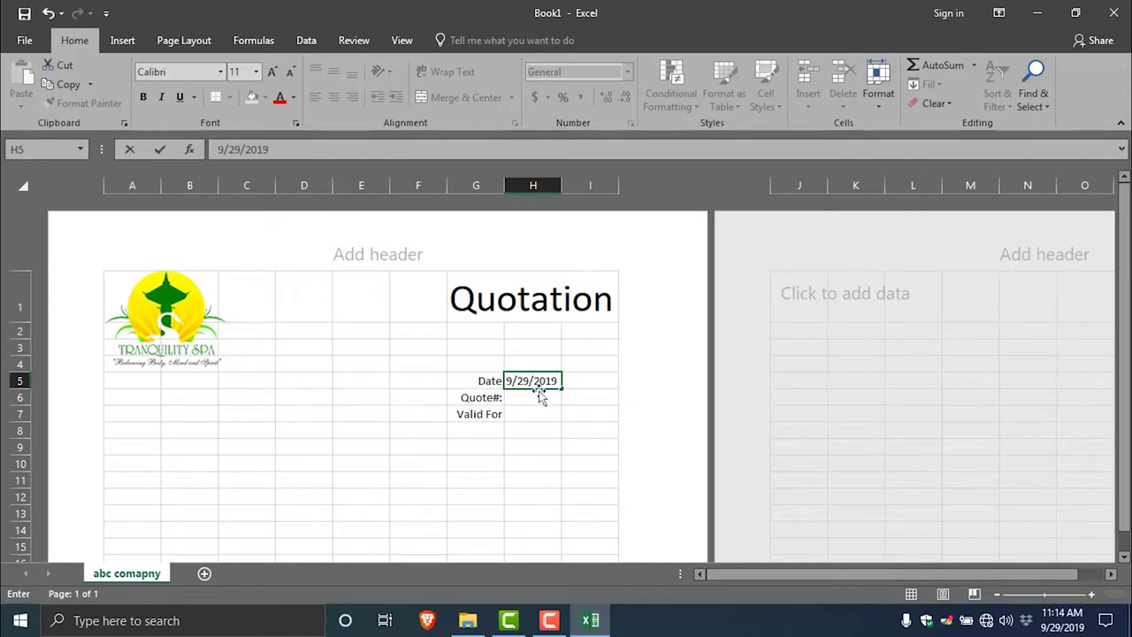
left_click(539, 398)
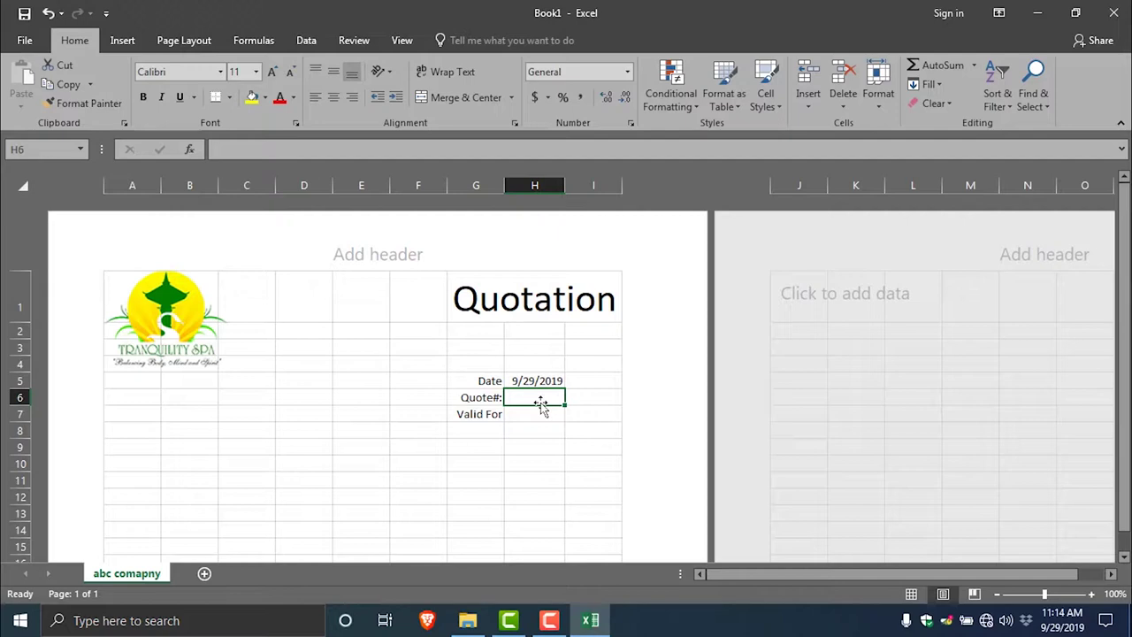
type("00148")
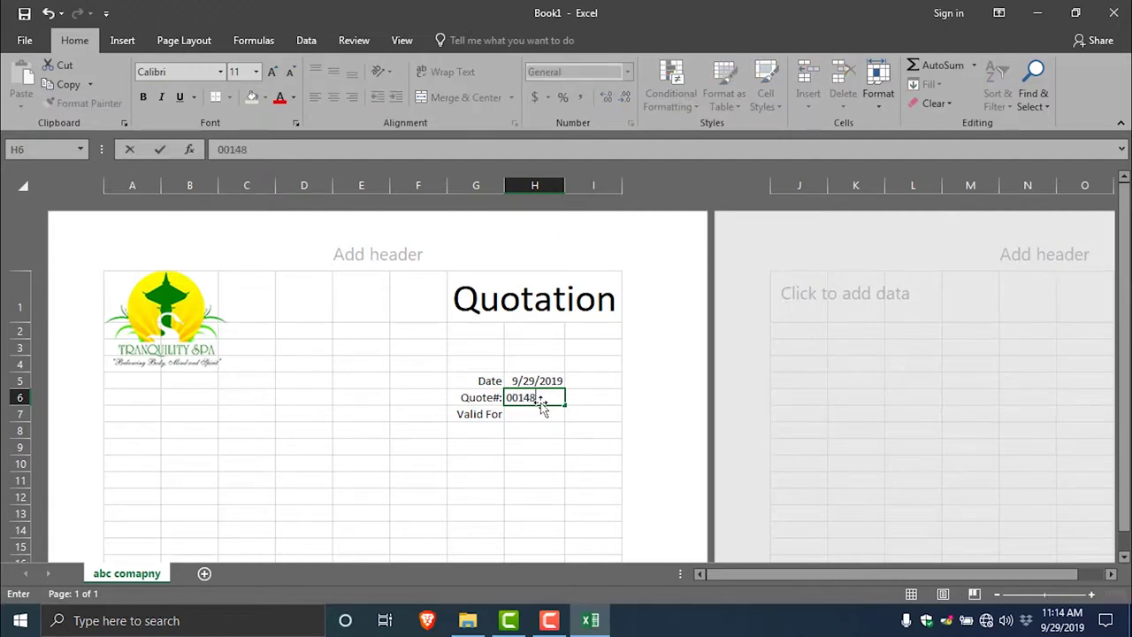
left_click(516, 412)
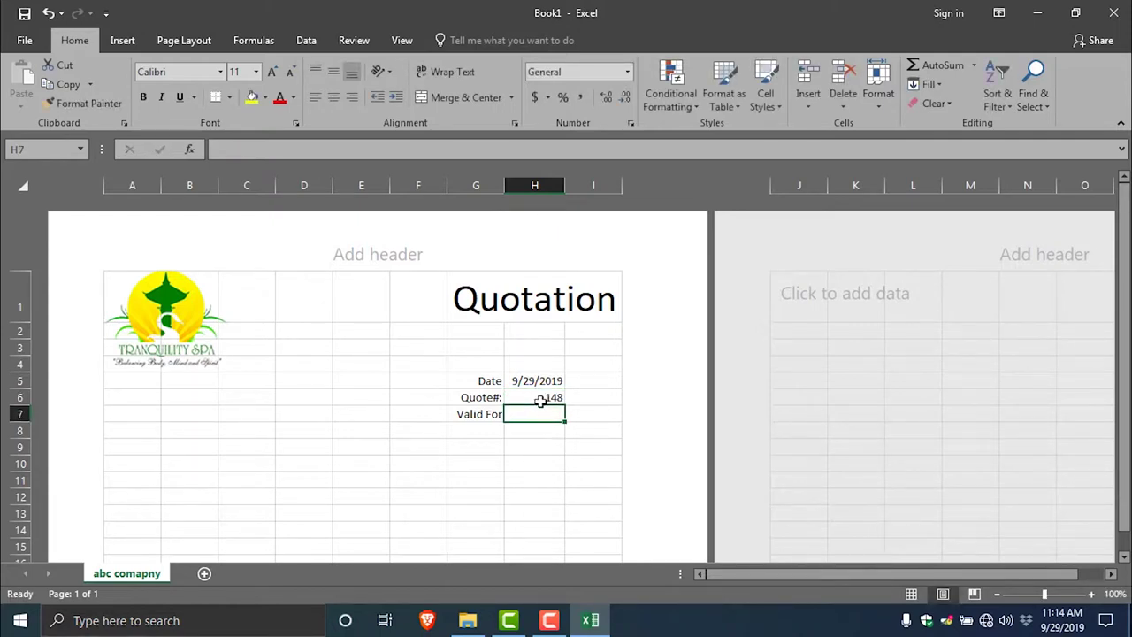
left_click(536, 397)
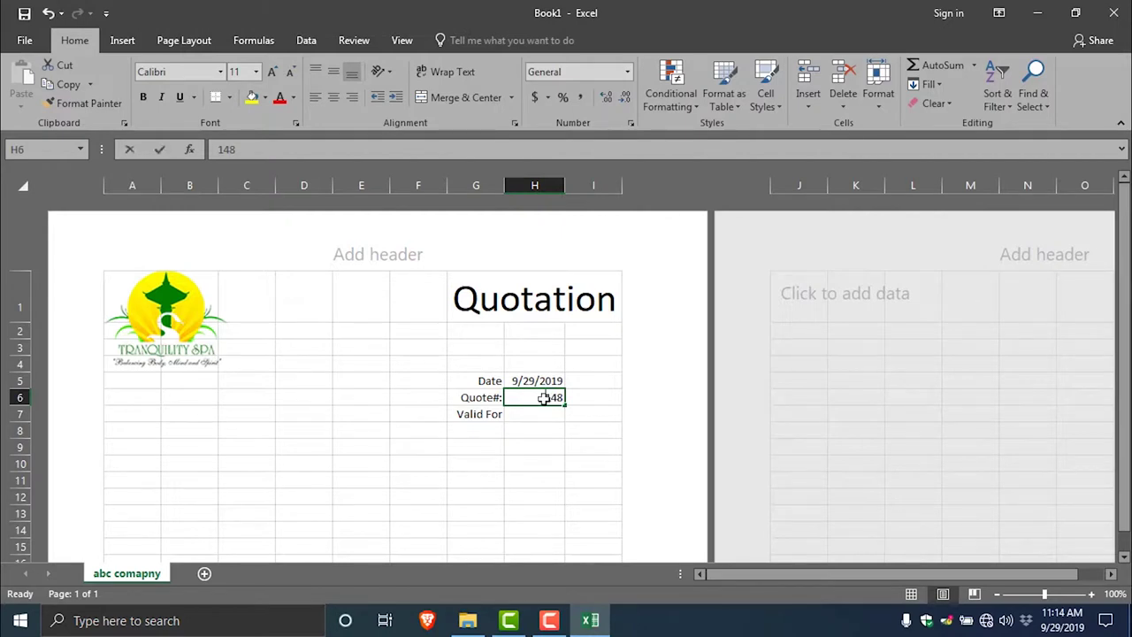
type("00")
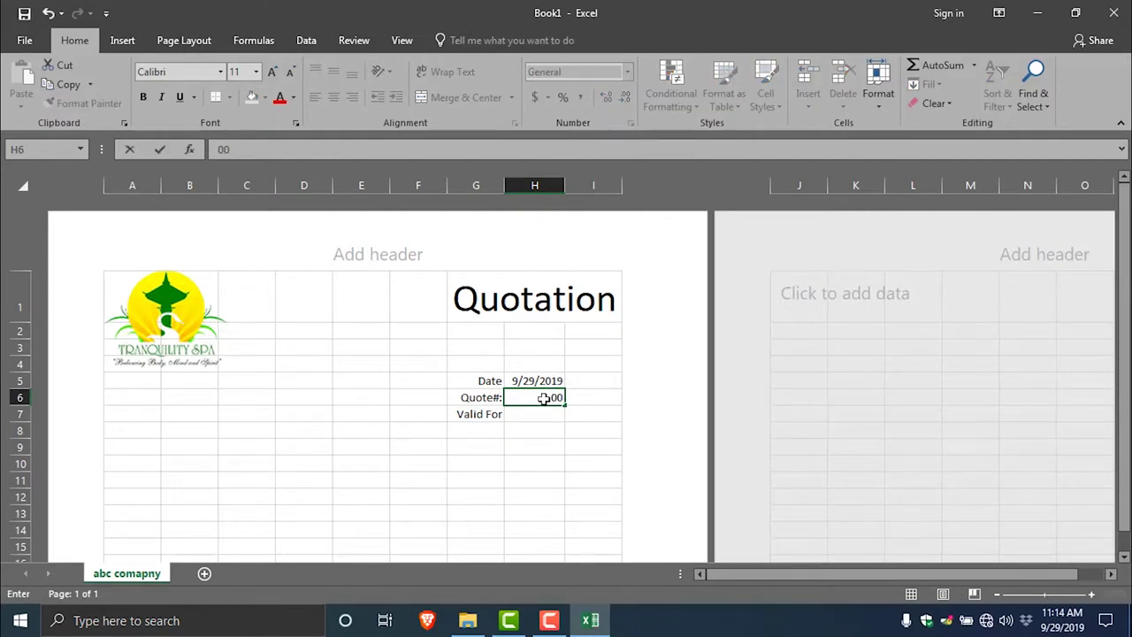
type("14986")
left_click(546, 417)
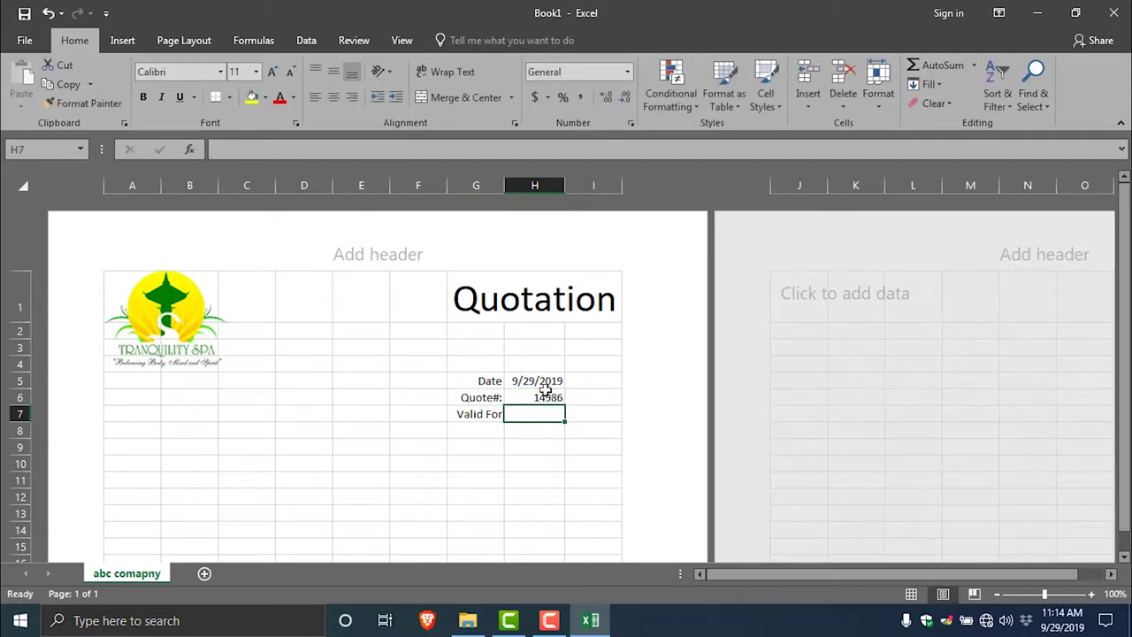
left_click(546, 395)
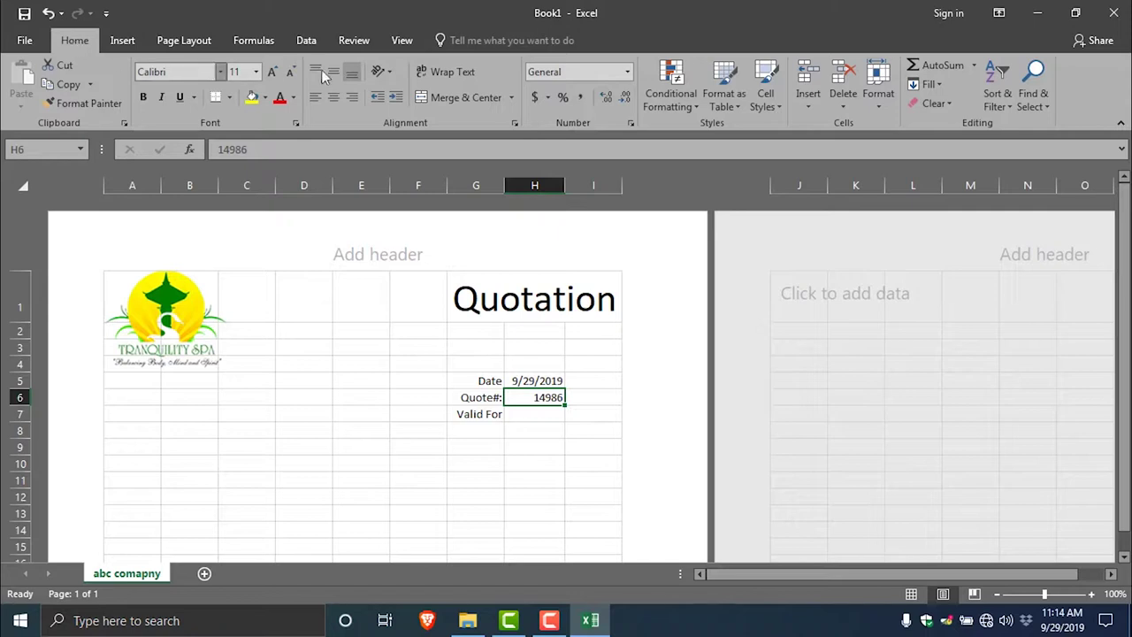
Format H6 as Text and prefix 00 so the quote number reads 0014986
left_click(628, 74)
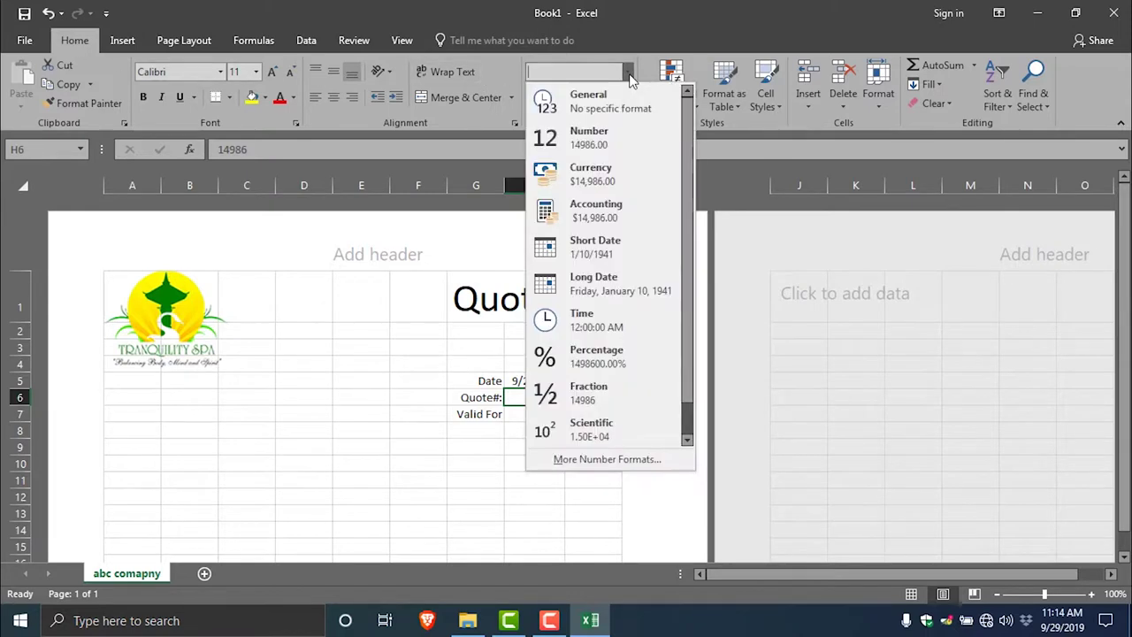
scroll(622, 433, "down", 1)
left_click(586, 437)
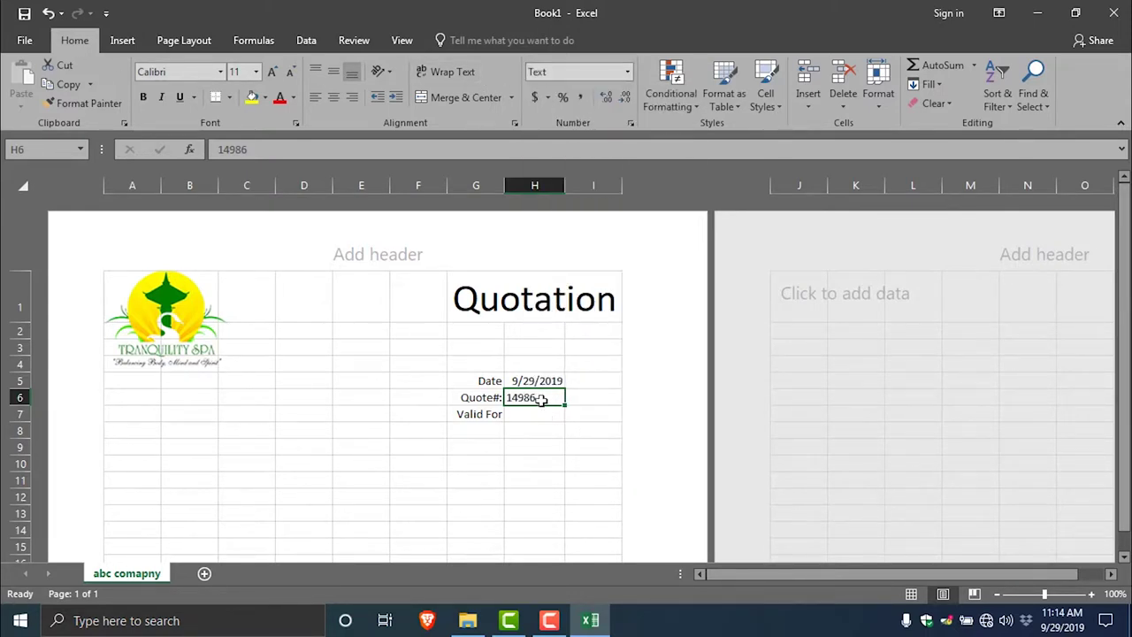
left_click(218, 149)
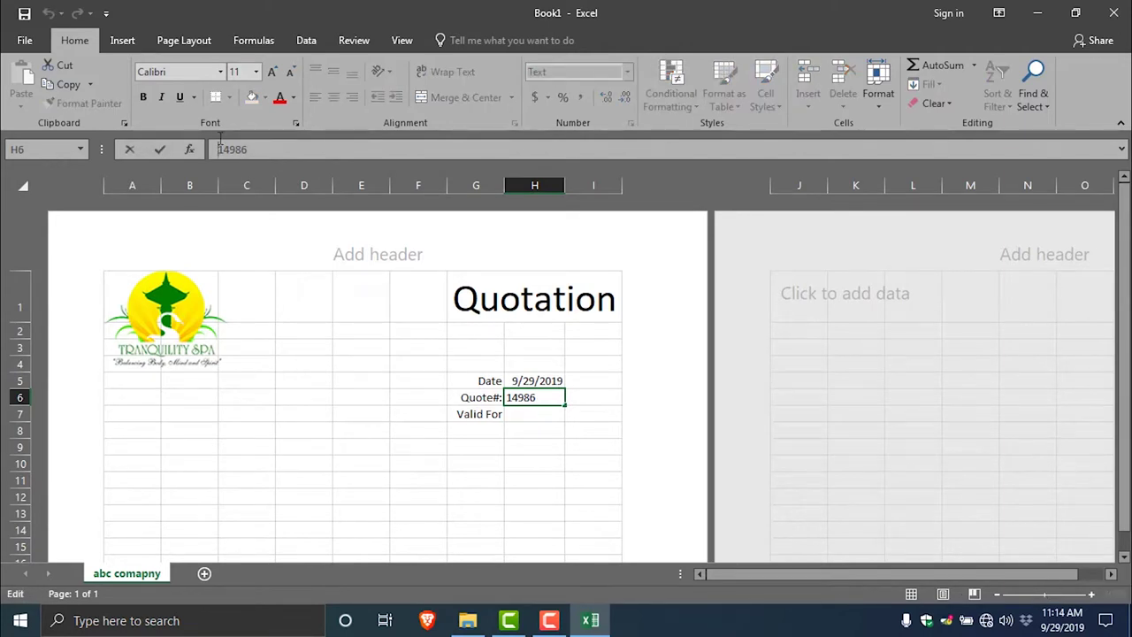
type("0")
type("0")
left_click(521, 419)
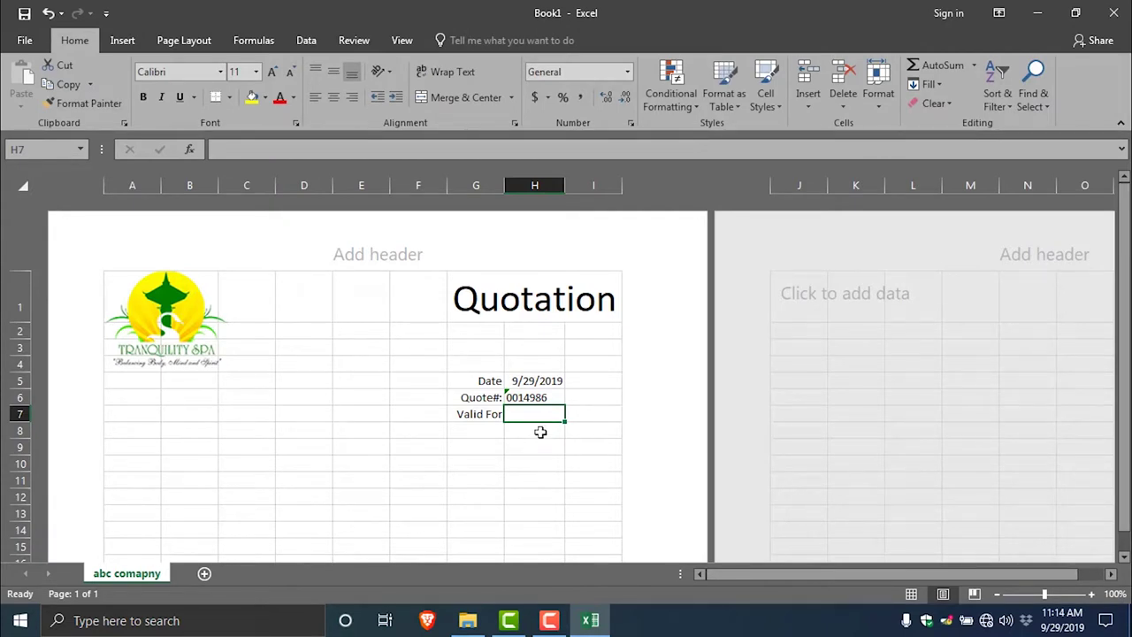
Enter 7 Days as the validity period in H7
type("3")
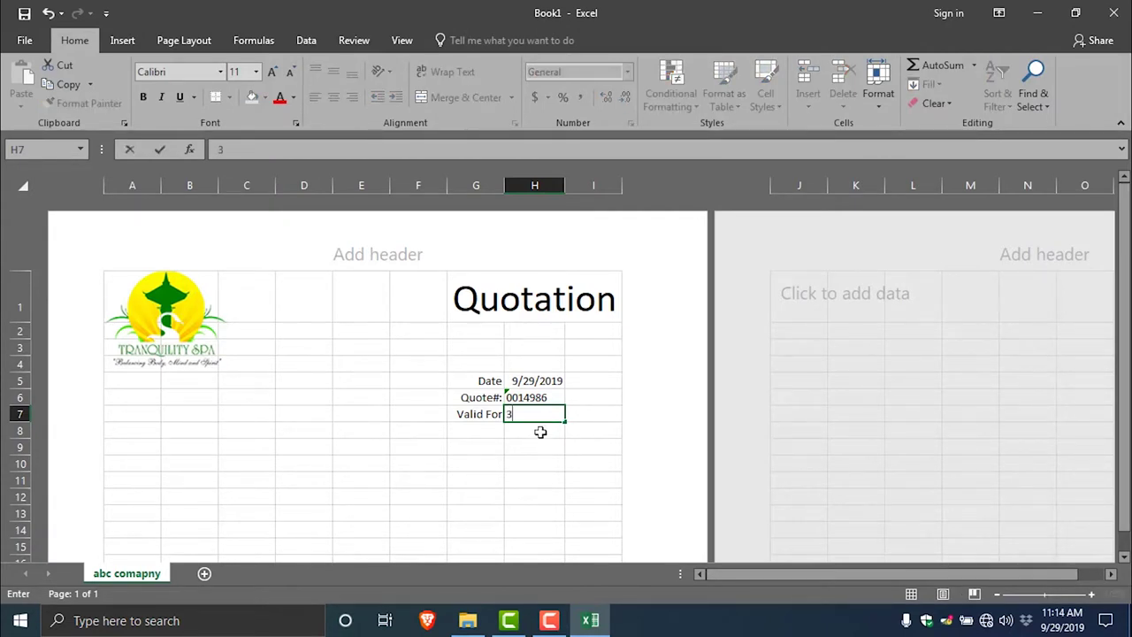
key("BackSpace")
type("Days")
key("Up")
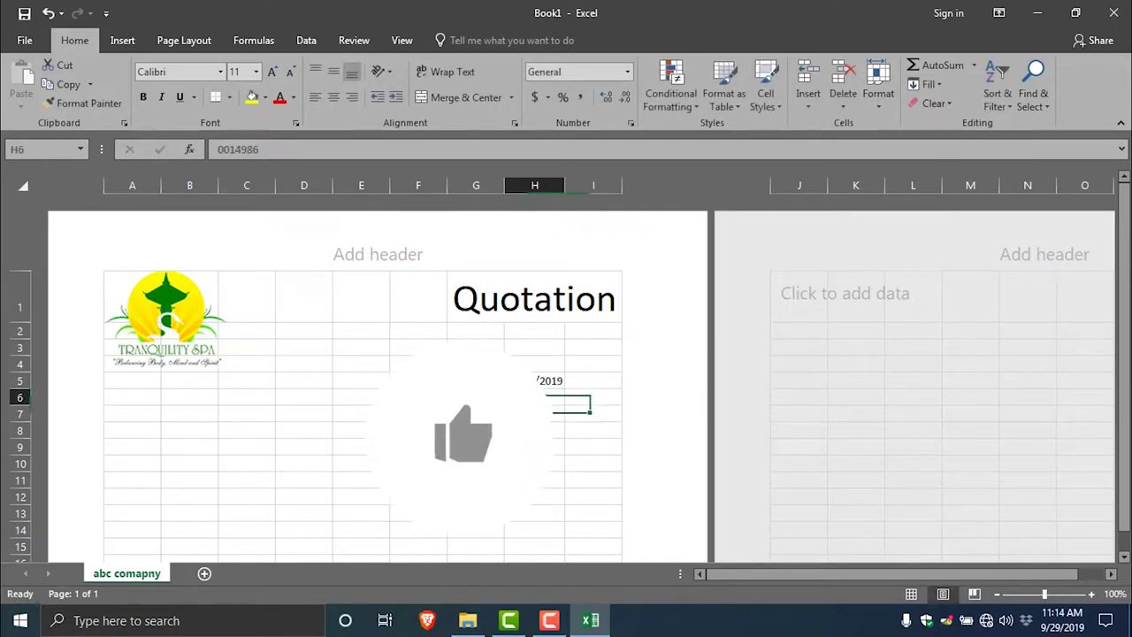
Adjust the alignment of H6 and H7: right-align the quote number and left-align the validity period
left_click(352, 98)
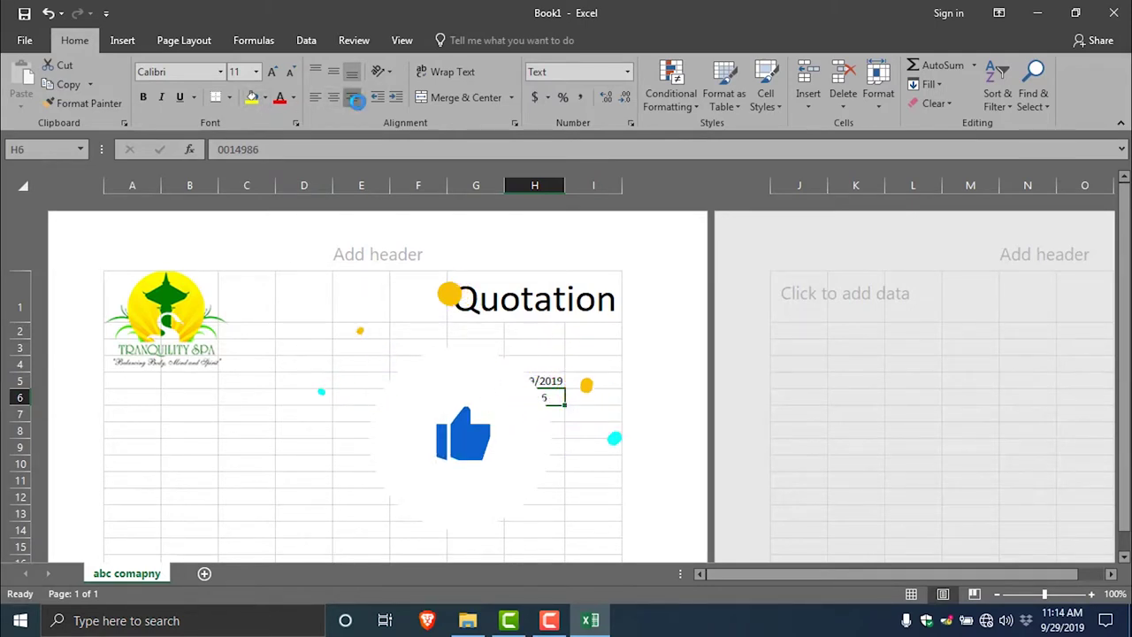
key("Down")
left_click(352, 97)
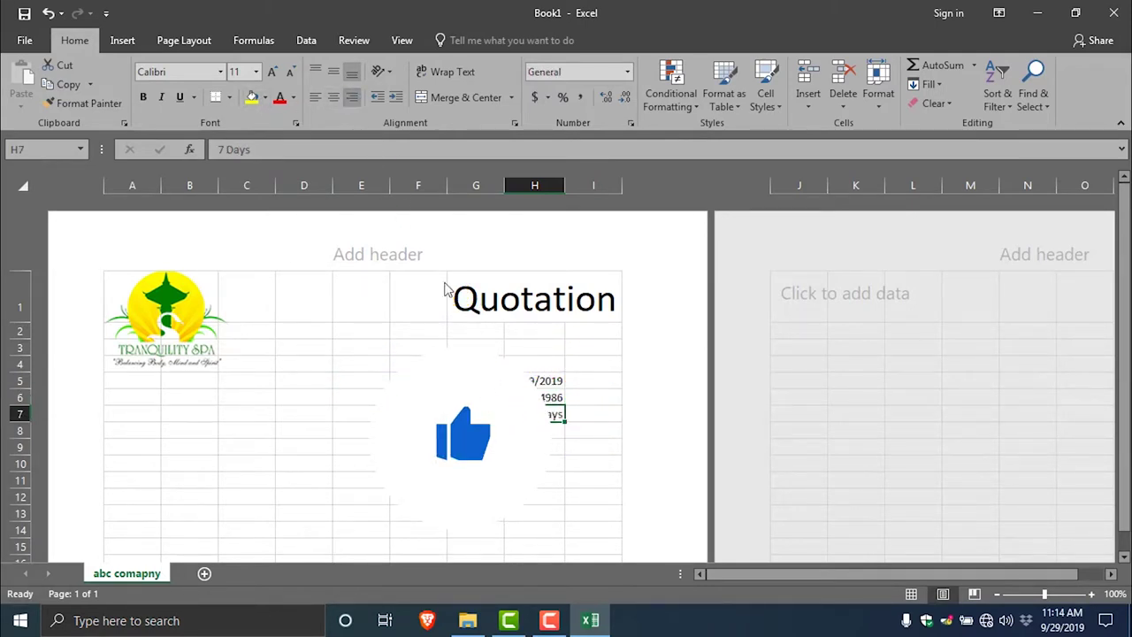
left_click(532, 381)
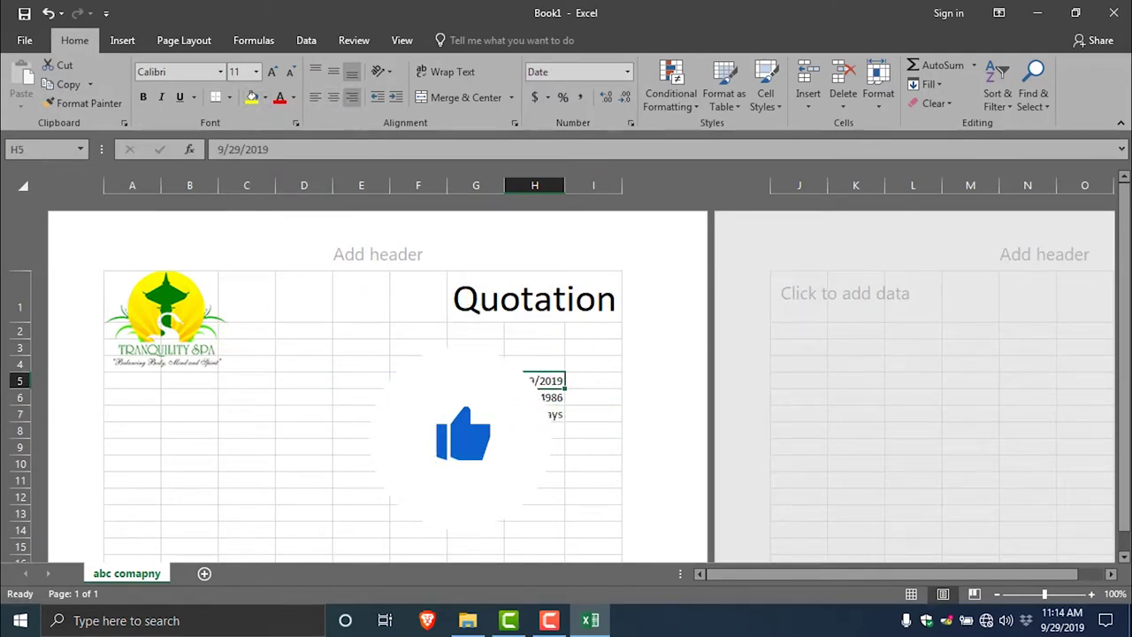
left_click(535, 413)
left_click(549, 397)
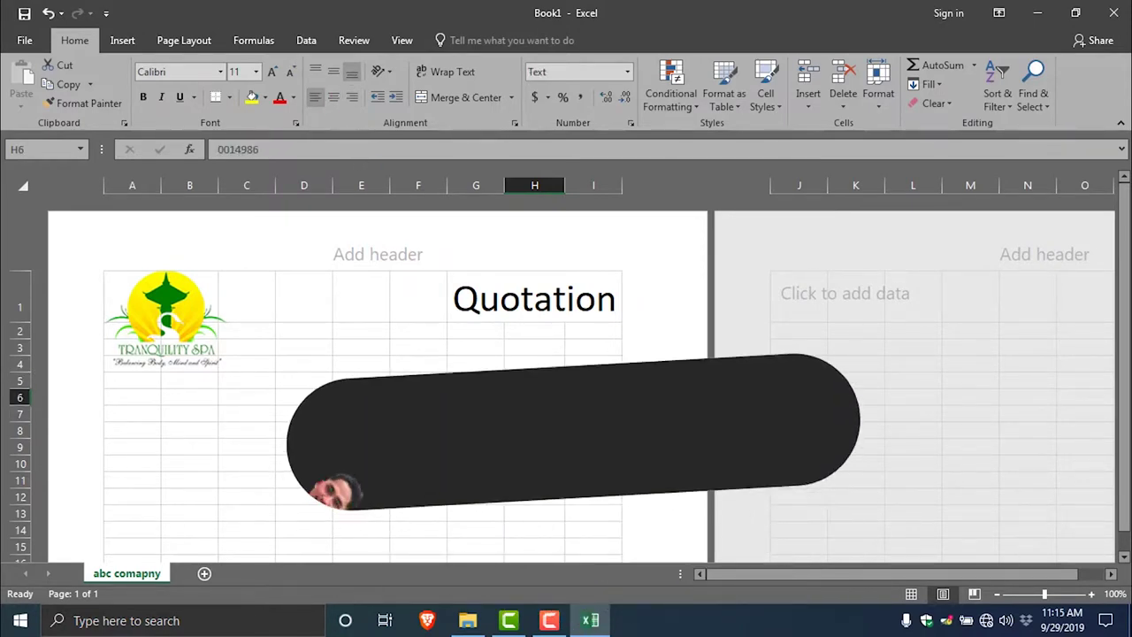
key("Down")
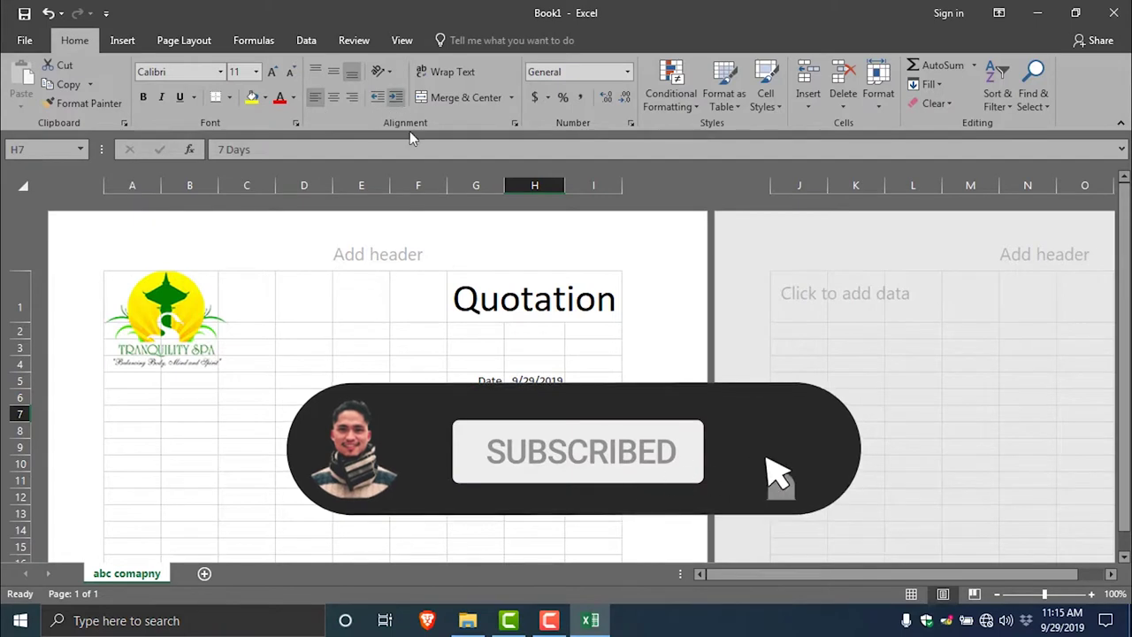
left_click(397, 98)
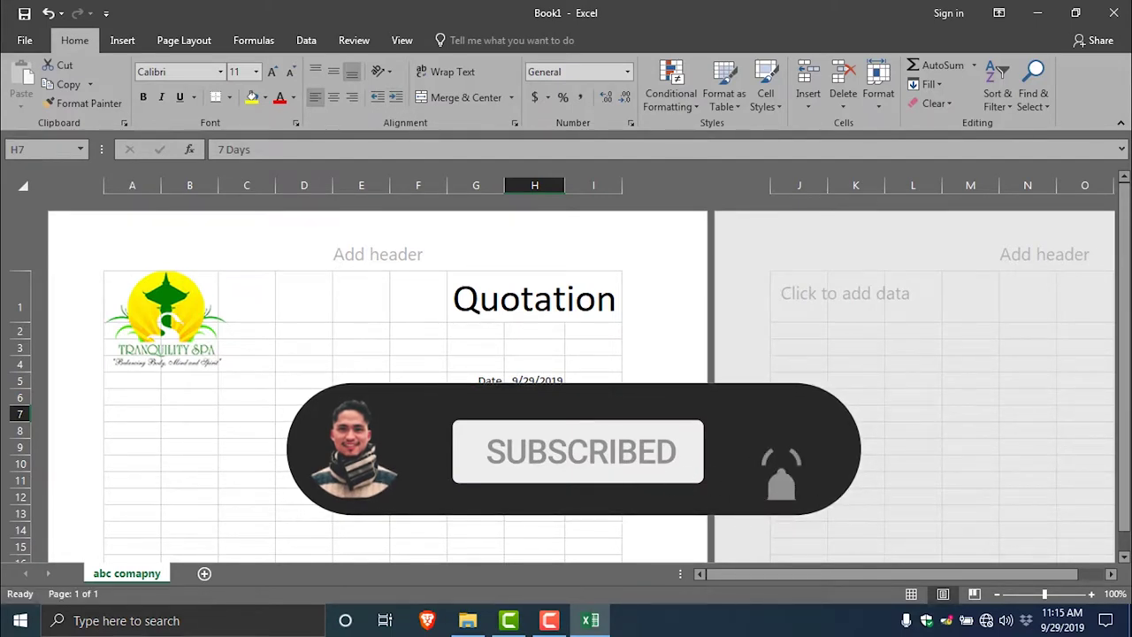
key("Up")
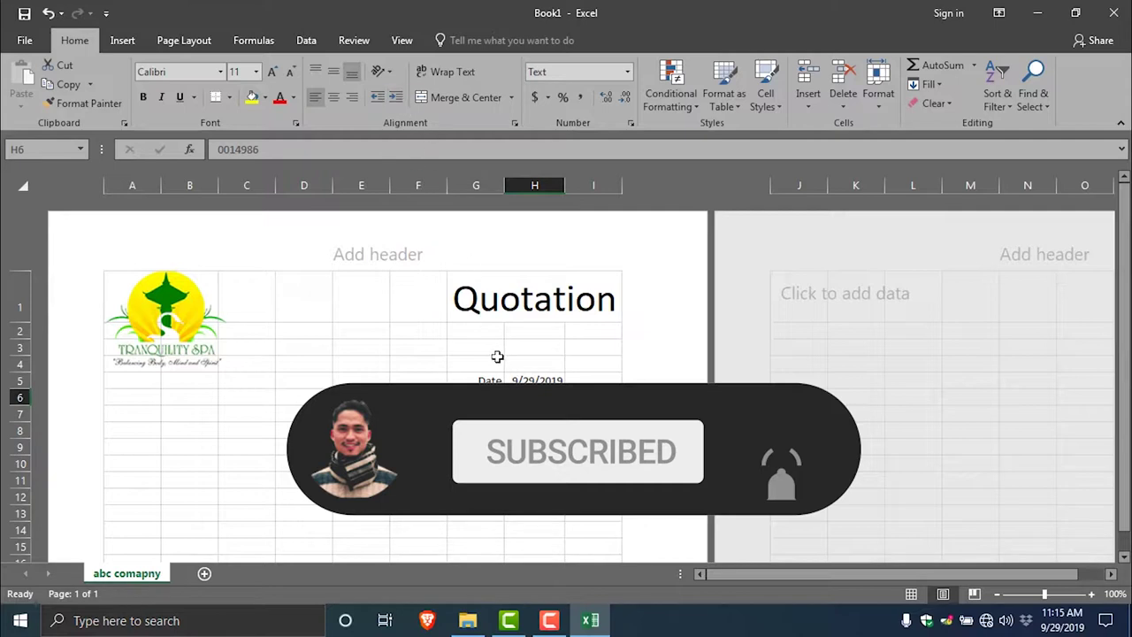
key("Right")
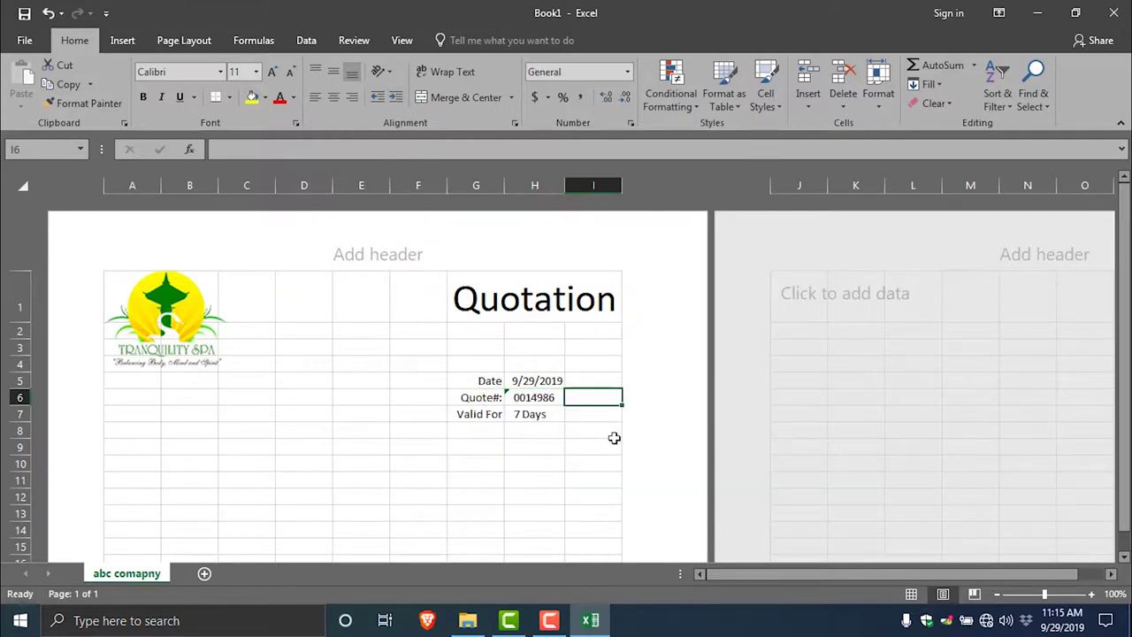
Type Clients Details, Business Name, Address and Phone down A10 to A13
scroll(601, 452, "down", 5)
scroll(539, 460, "up", 5)
scroll(213, 456, "down", 1)
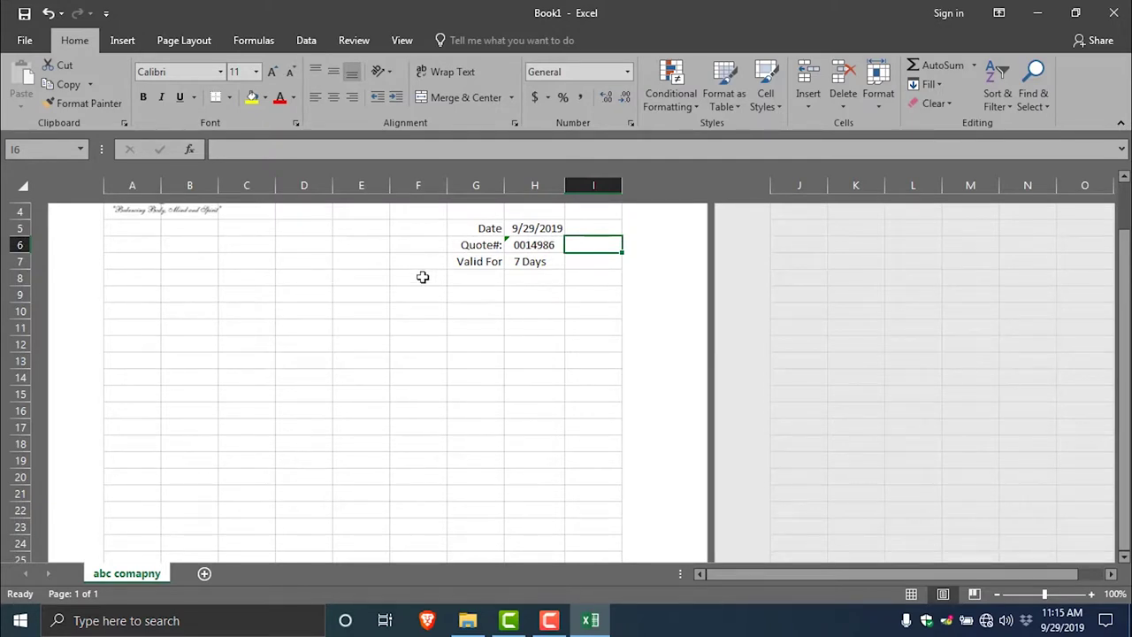
left_click(146, 309)
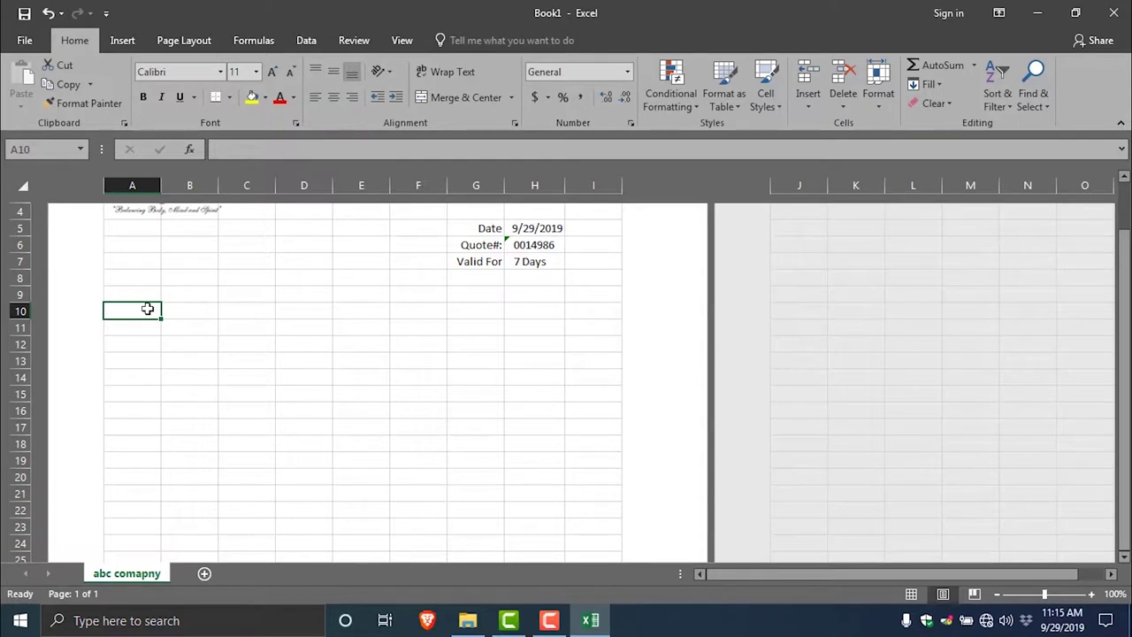
type("Clients Det")
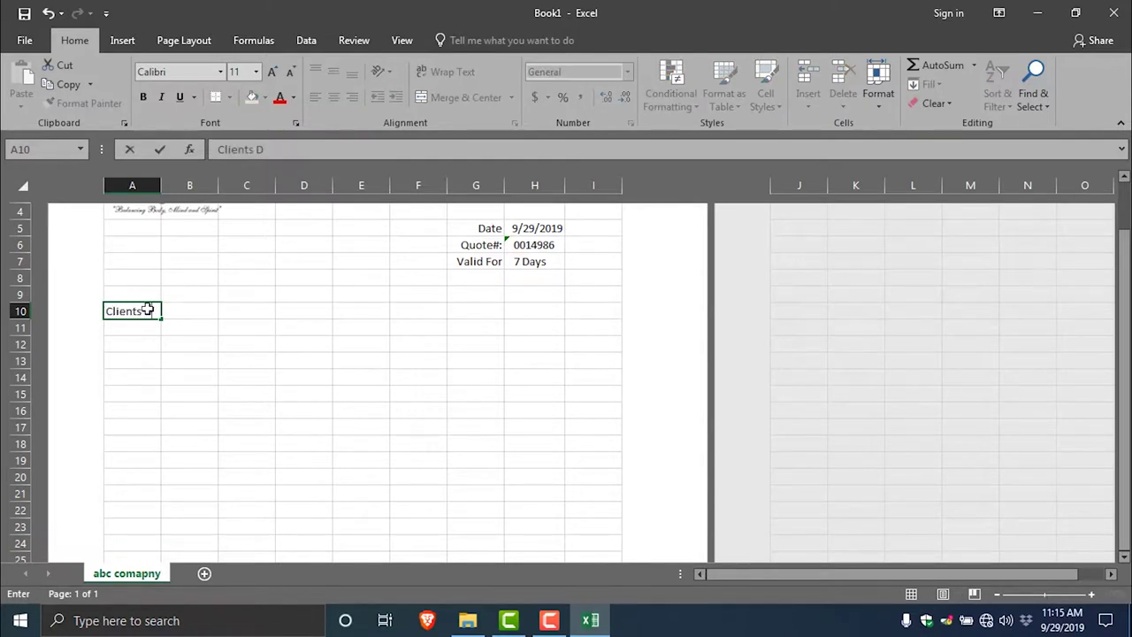
type("ails")
key("Return")
type("Busines")
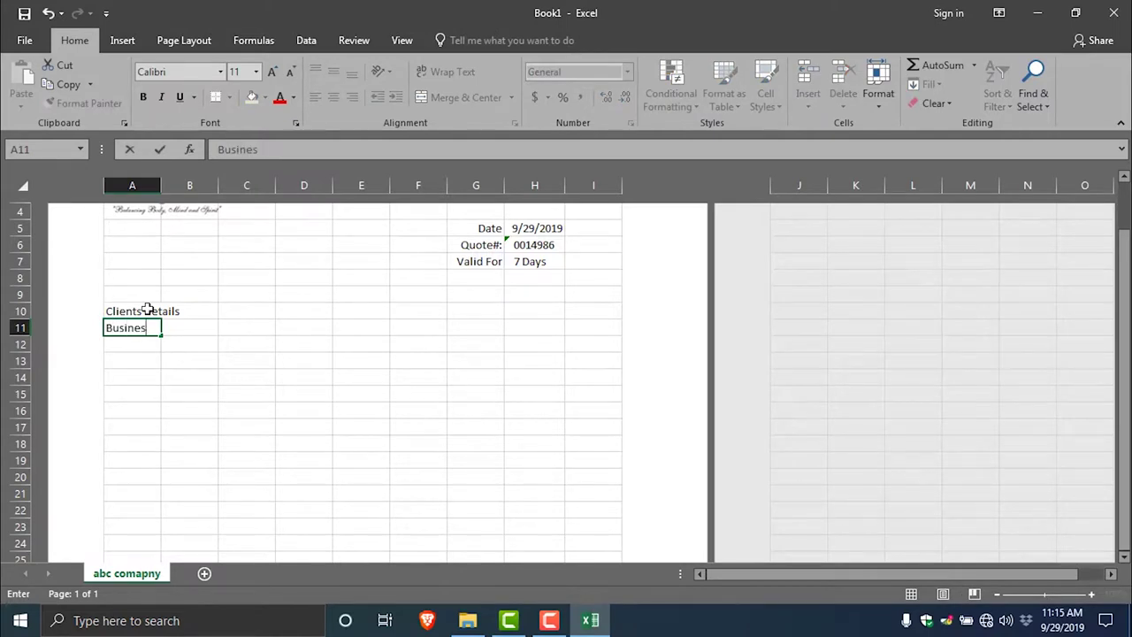
type("s Name")
key("Return")
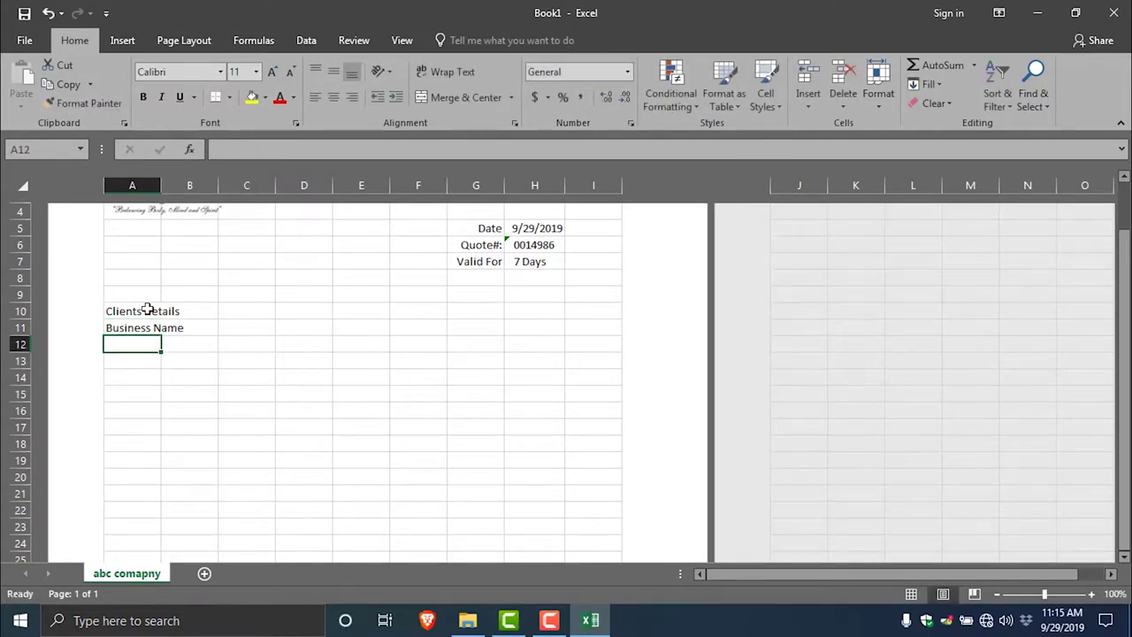
type("Add")
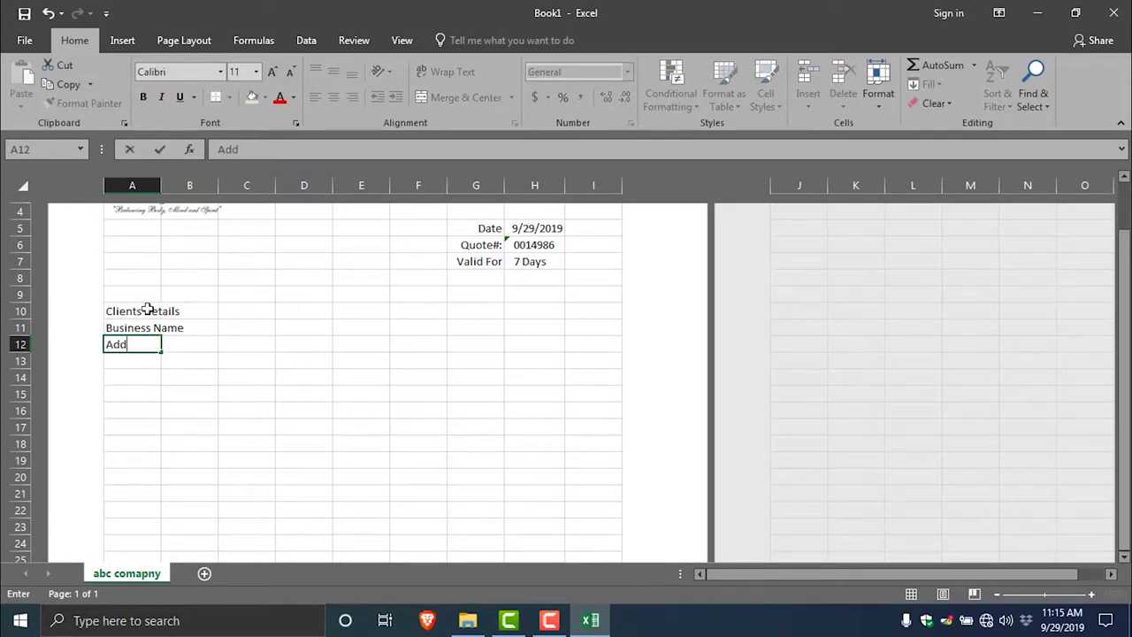
type("ress")
key("Return")
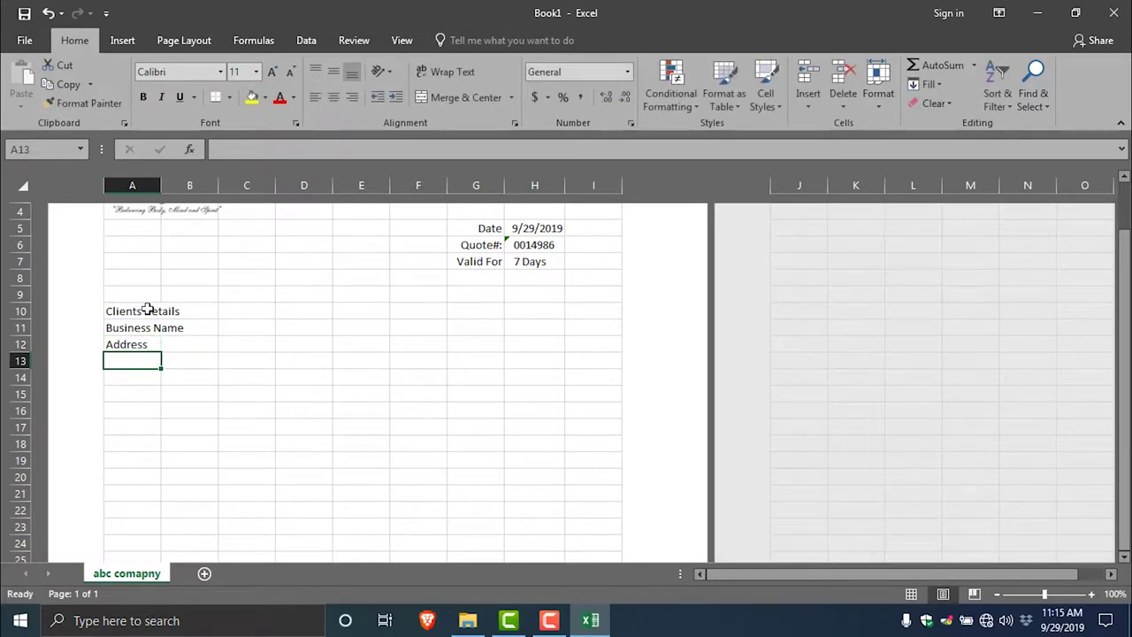
type("Phone")
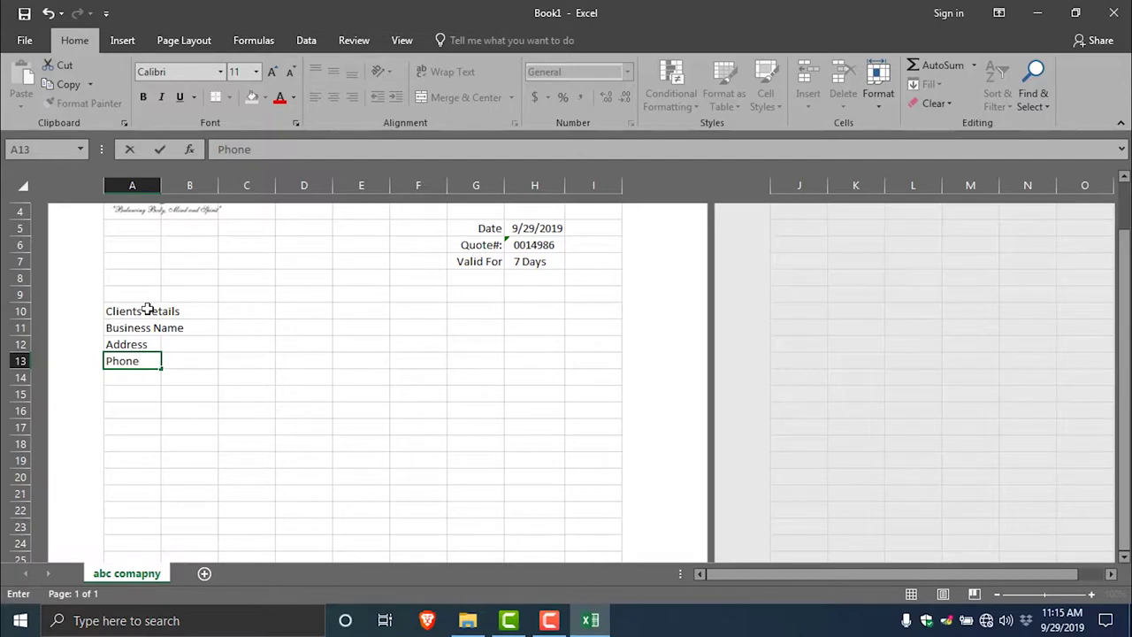
key("Return")
key("Return")
key("Return")
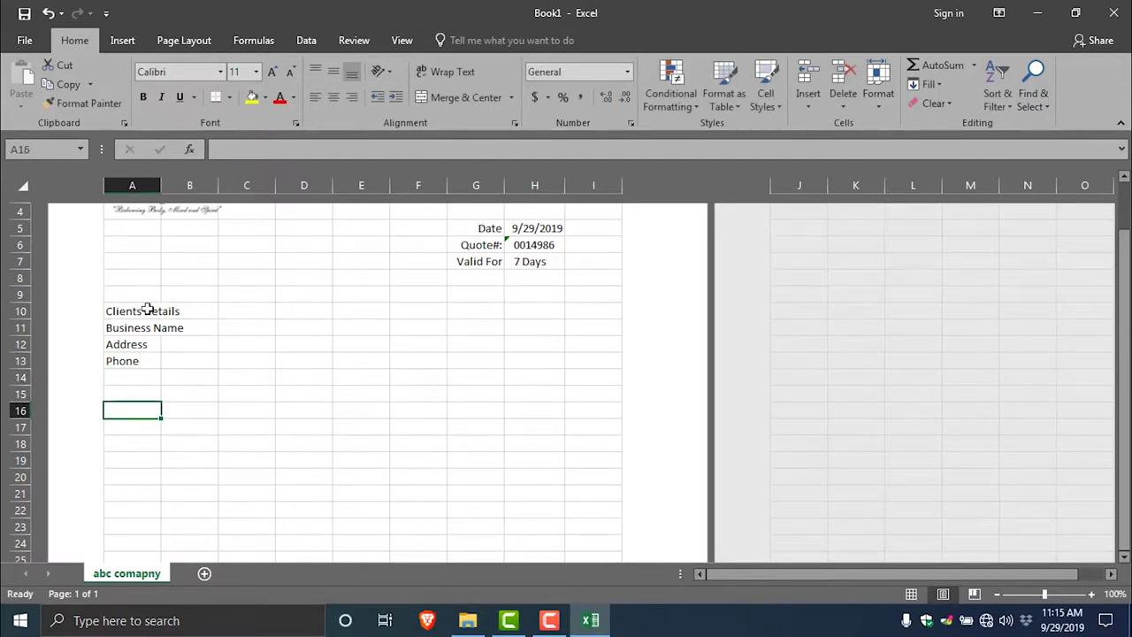
Add the Note label in A16
type("No")
key("Up")
key("Up")
key("Up")
key("Up")
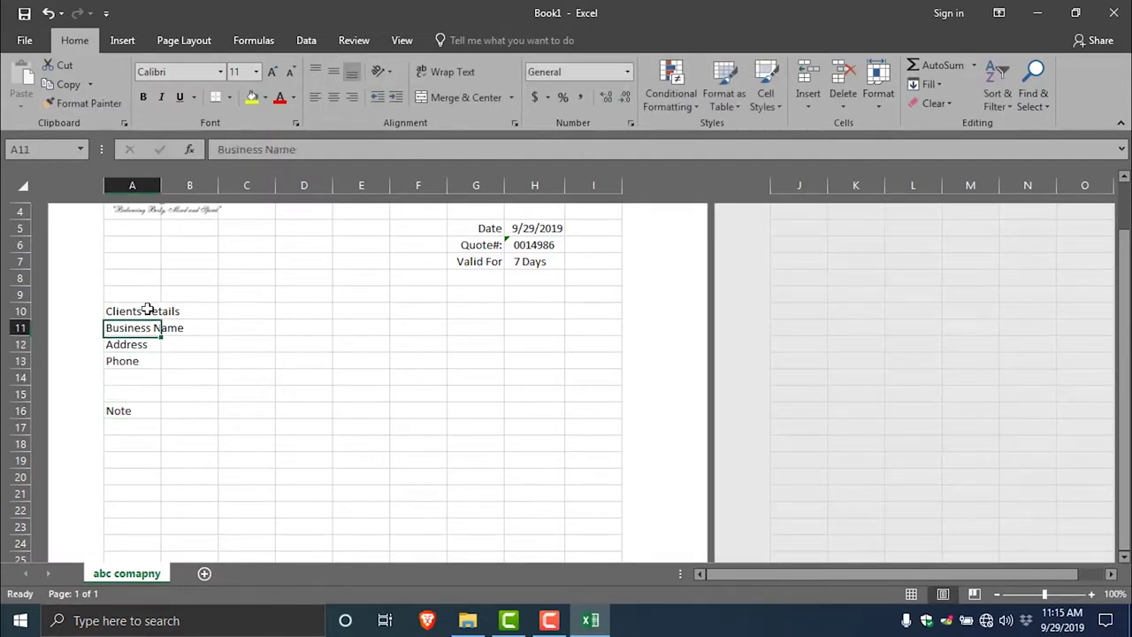
key("Up")
scroll(148, 308, "up", 3)
scroll(177, 323, "down", 3)
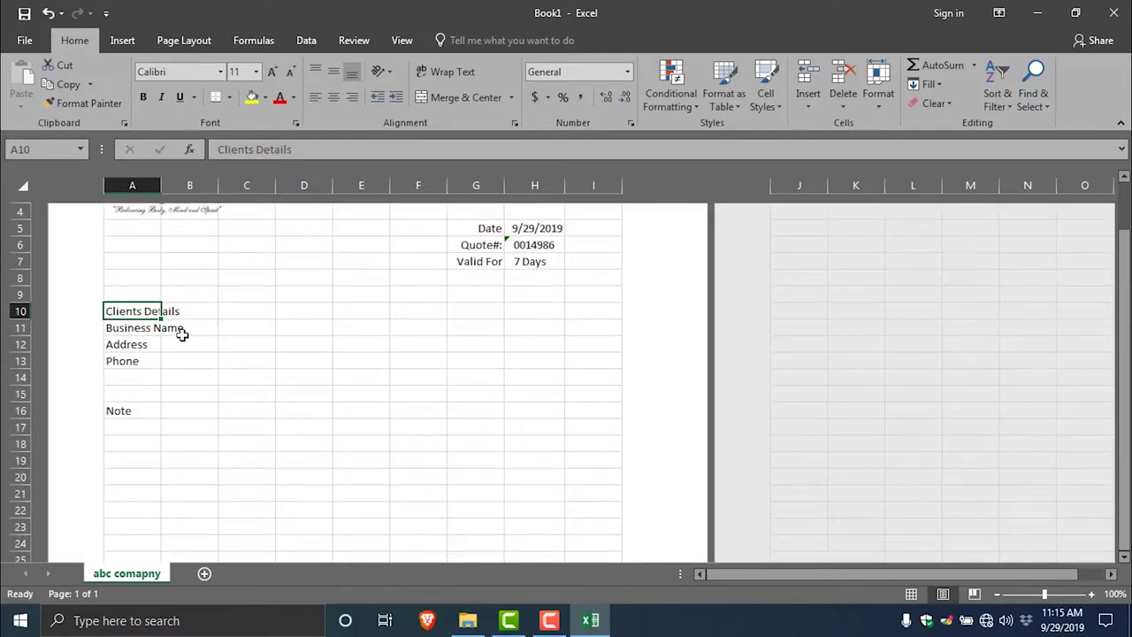
left_click(143, 241)
left_click(134, 226)
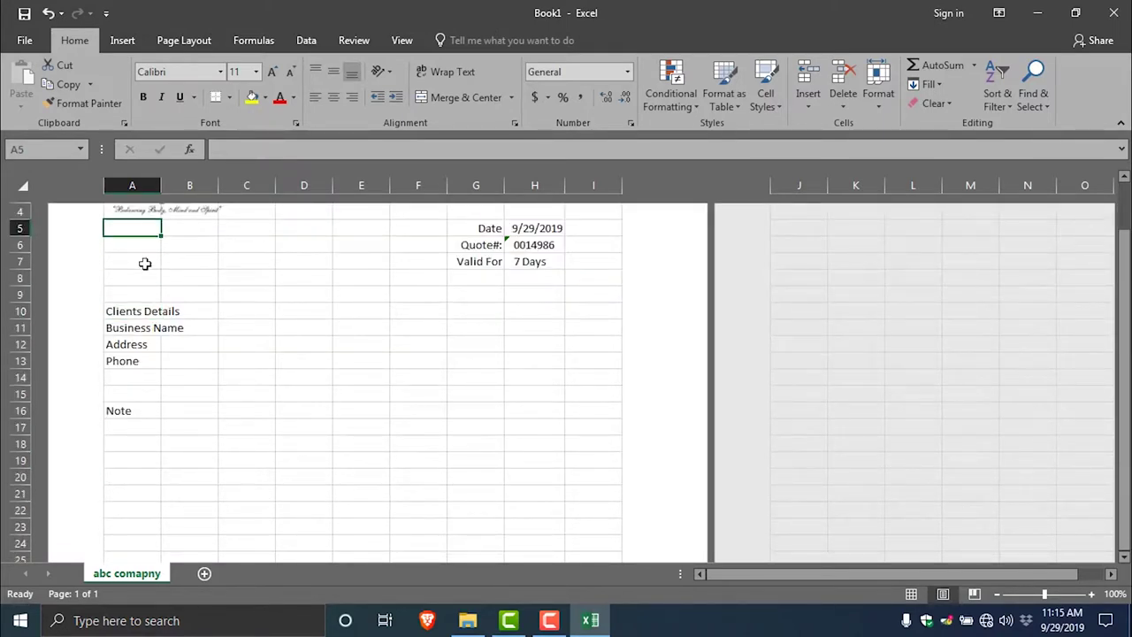
Type the company's street address in A6 and its city, country and postal code line in A7
left_click(151, 249)
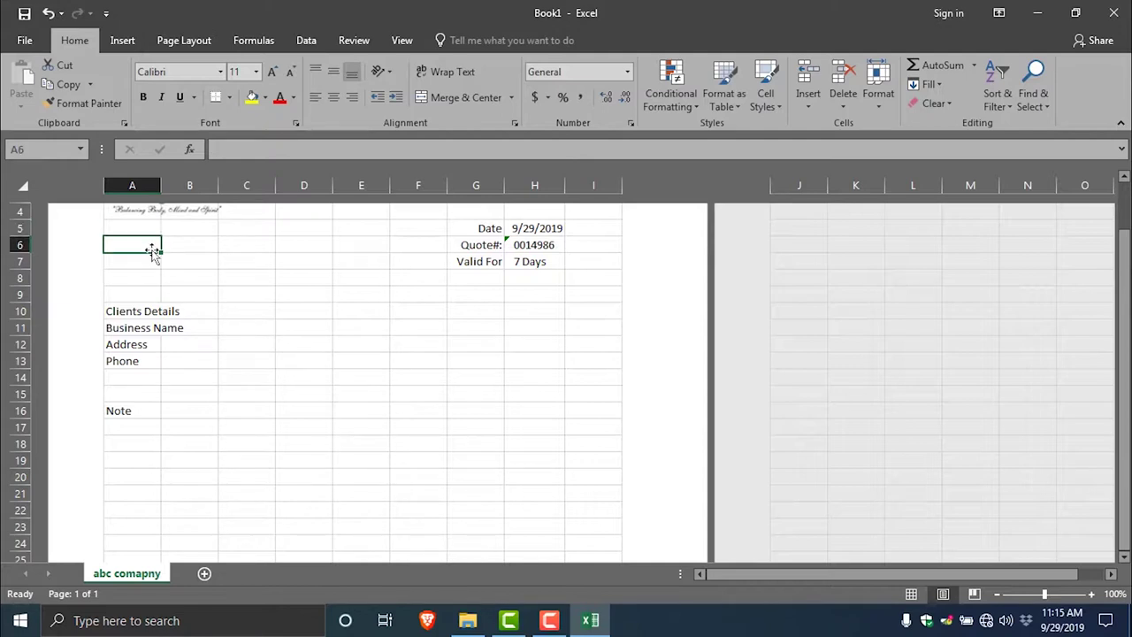
type("Blk")
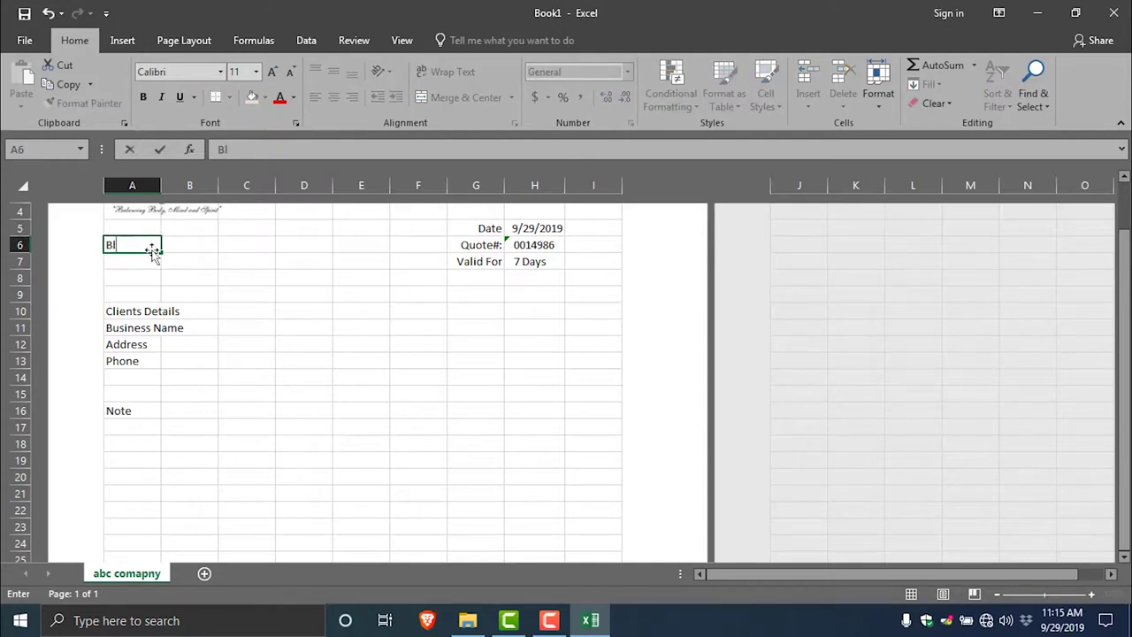
key("BackSpace")
type("oudha")
type(", Jorpati")
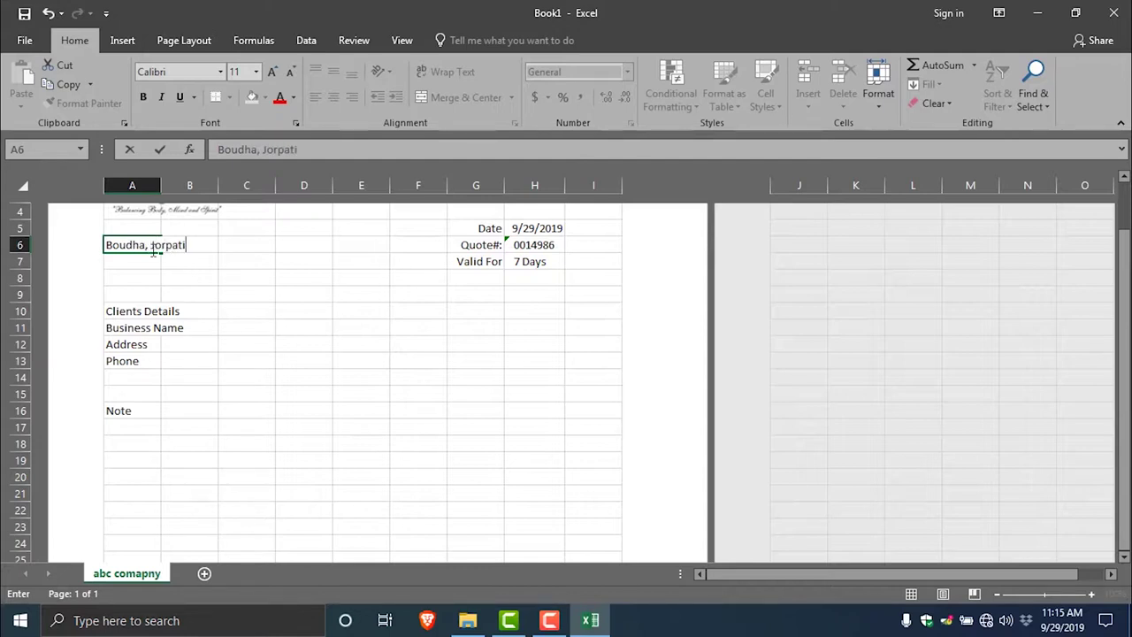
key("Return")
type("Kath")
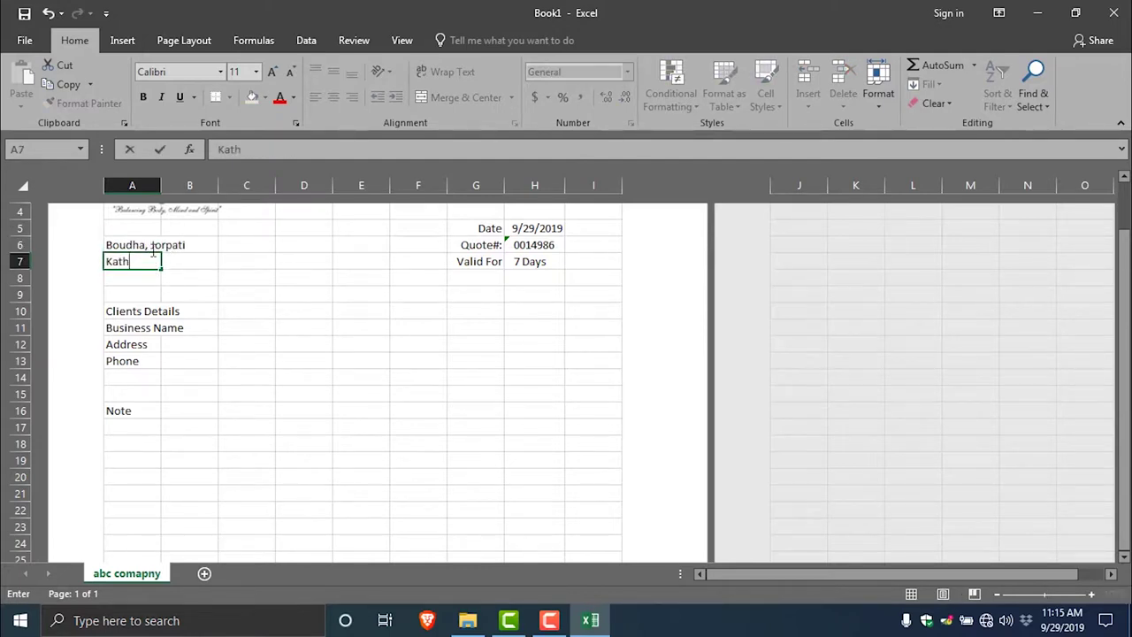
type("mandu, Ne")
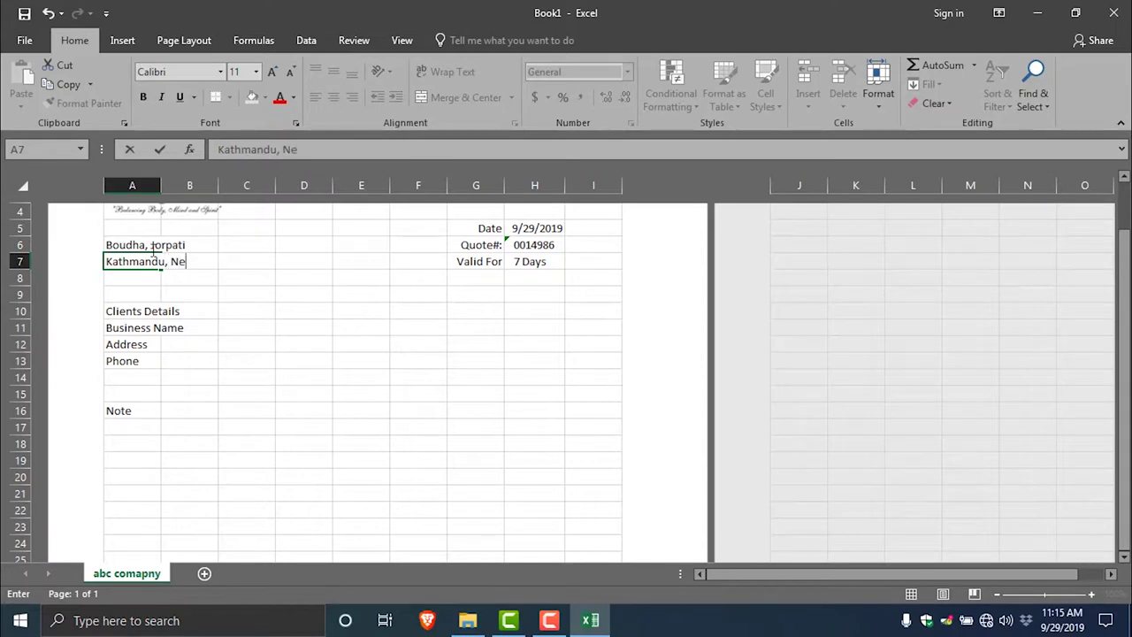
type("pal ")
type("44600")
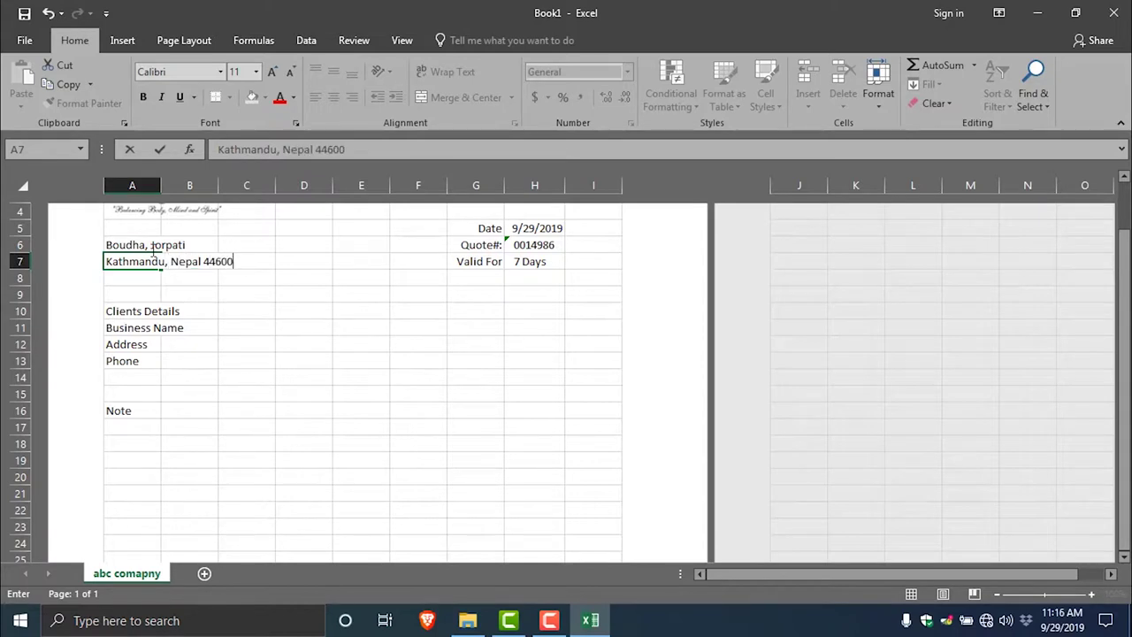
left_click(141, 318)
scroll(207, 394, "down", 2)
scroll(205, 405, "down", 1)
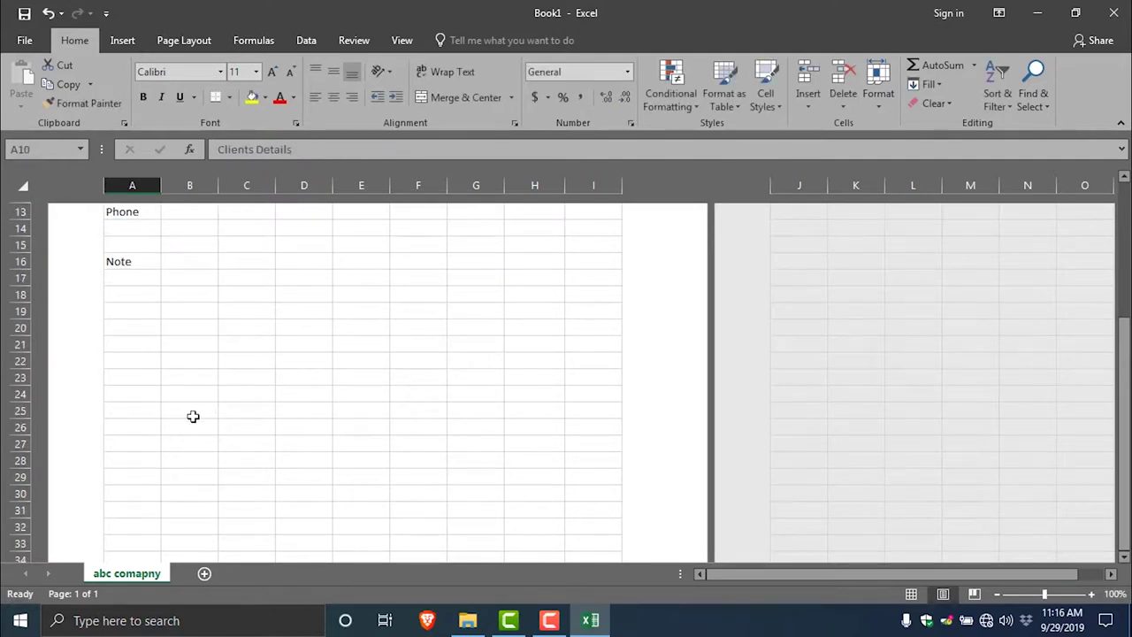
scroll(166, 377, "up", 1)
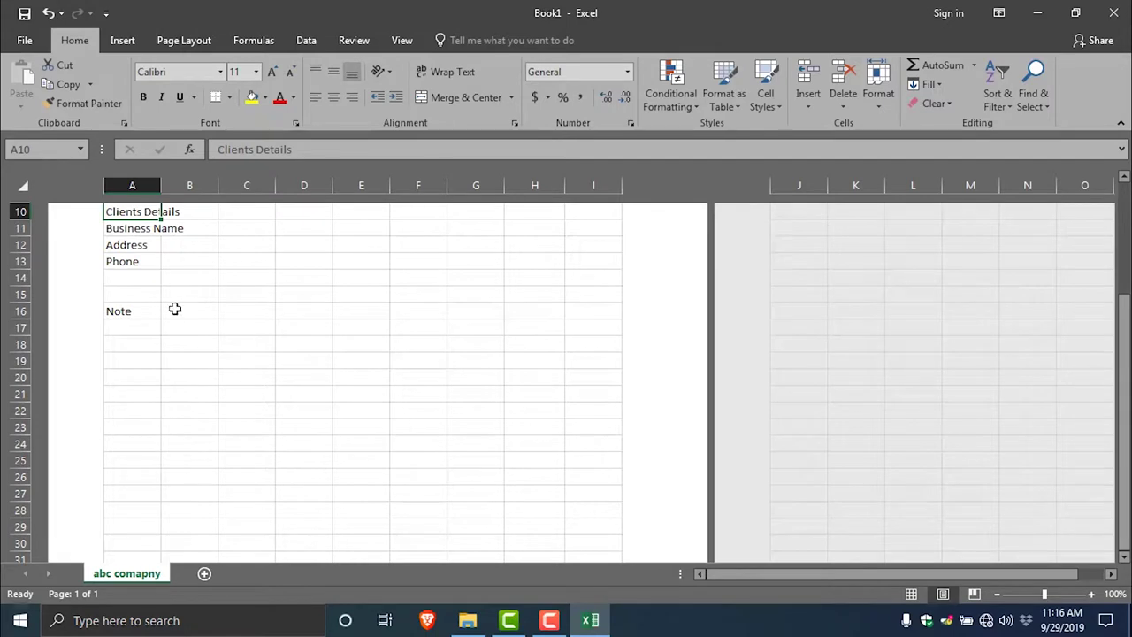
left_click_drag(186, 312, 529, 325)
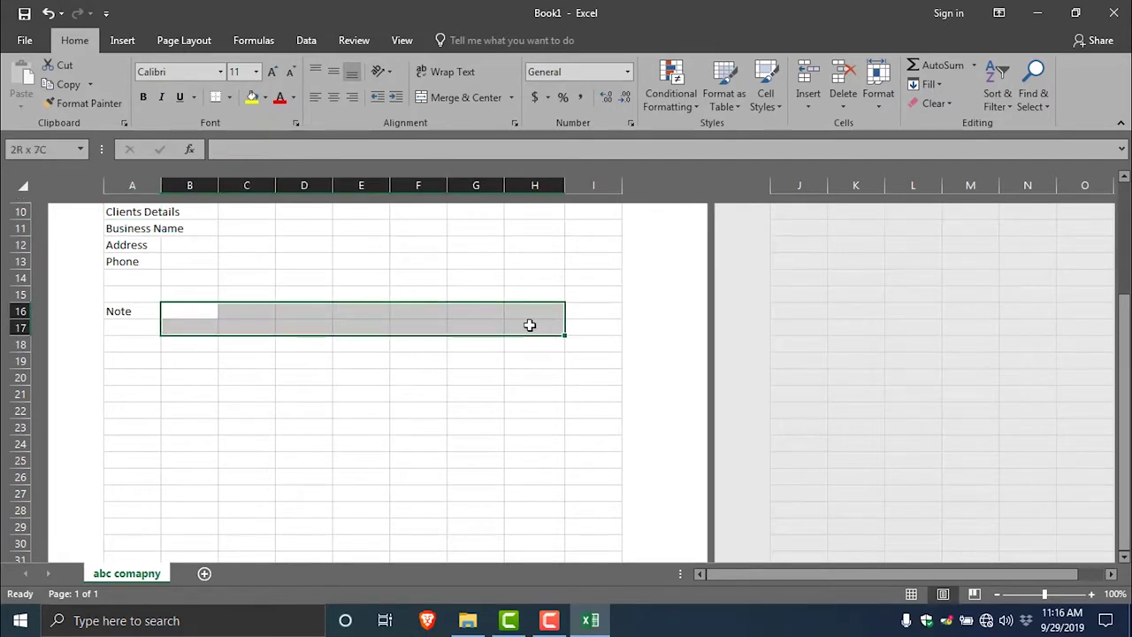
Merge B16:H17 into an empty note box and merge A16:A17, centring Note vertically
left_click(509, 94)
left_click_drag(137, 311, 136, 325)
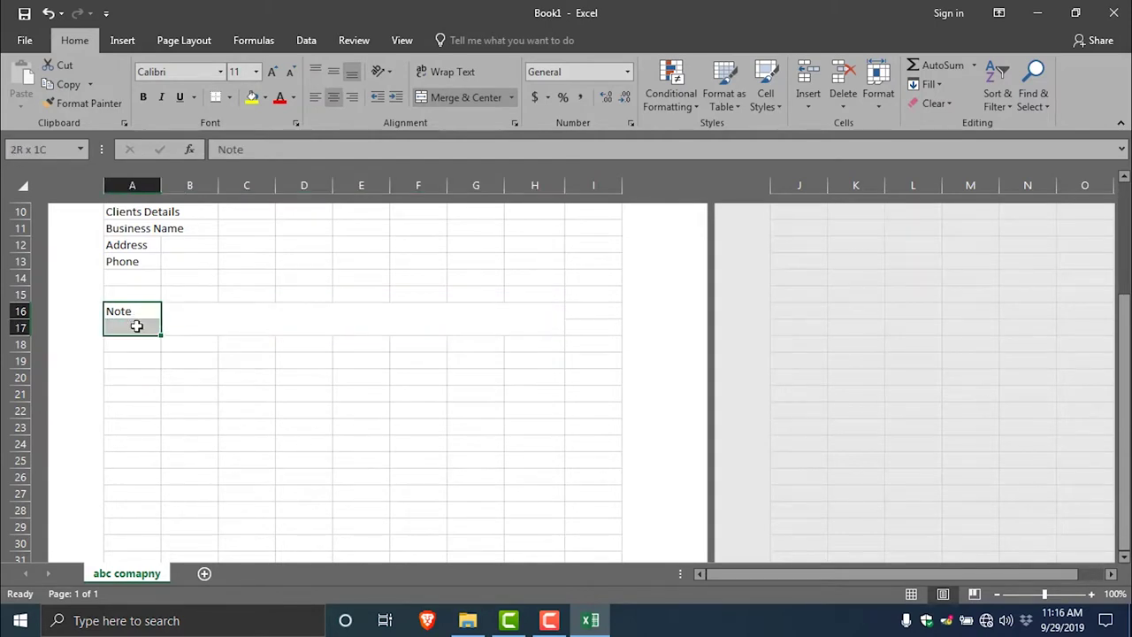
left_click(459, 98)
left_click(283, 320)
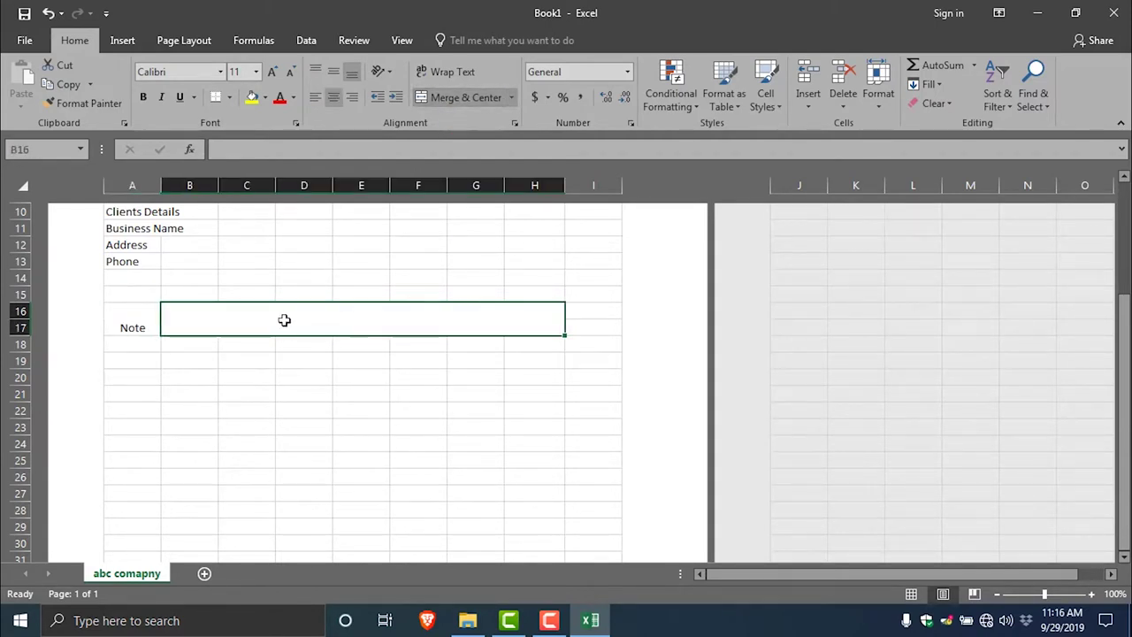
left_click(259, 148)
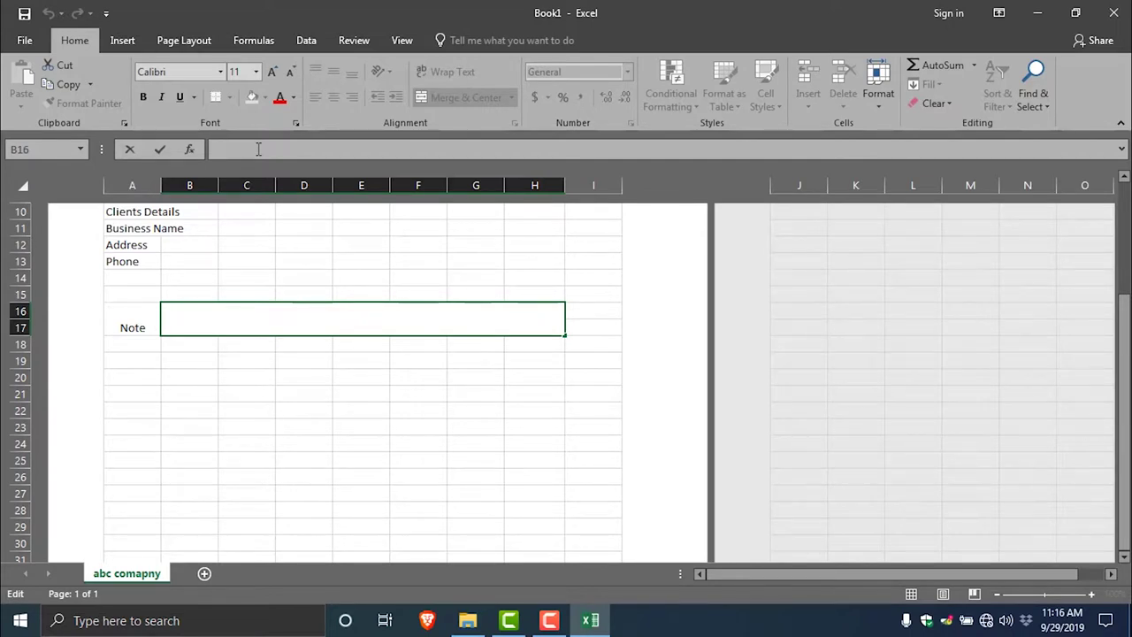
type("T")
key("BackSpace")
key("BackSpace")
key("BackSpace")
left_click(130, 329)
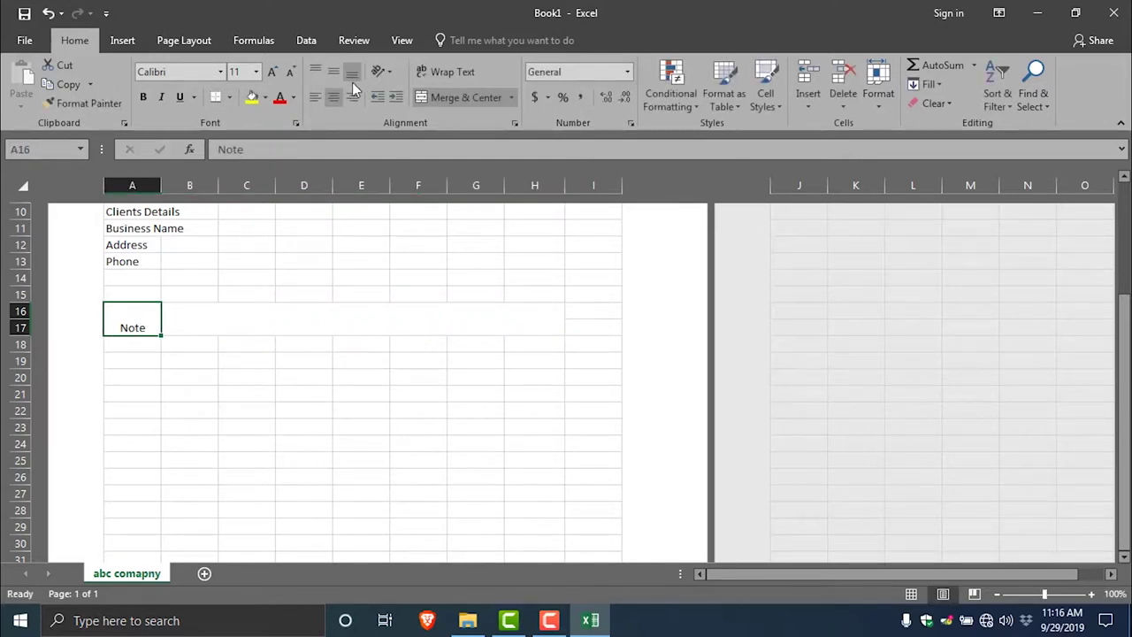
left_click(333, 70)
left_click(223, 323)
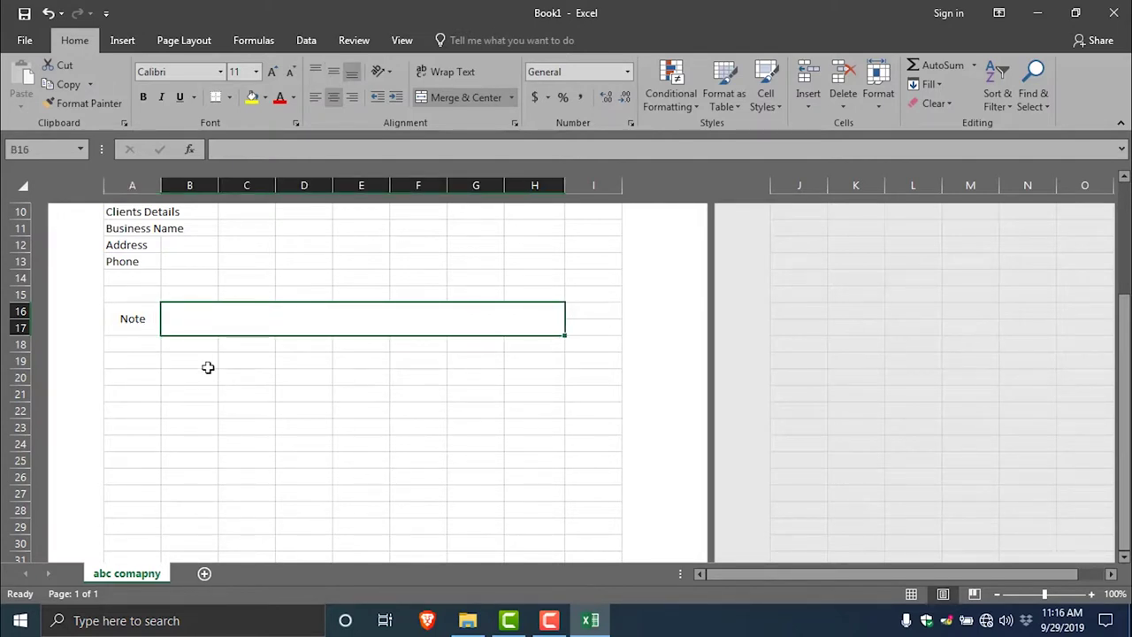
scroll(194, 401, "down", 2)
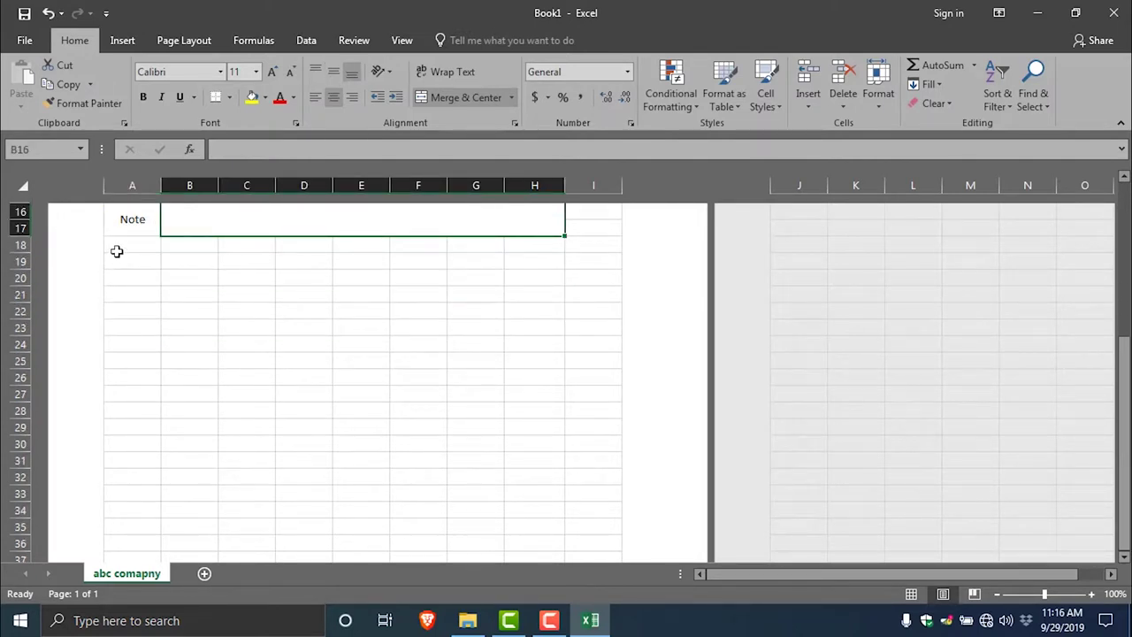
Merge and centre A19:H19 with the heading Description, and put Amount in I19
left_click_drag(119, 259, 478, 254)
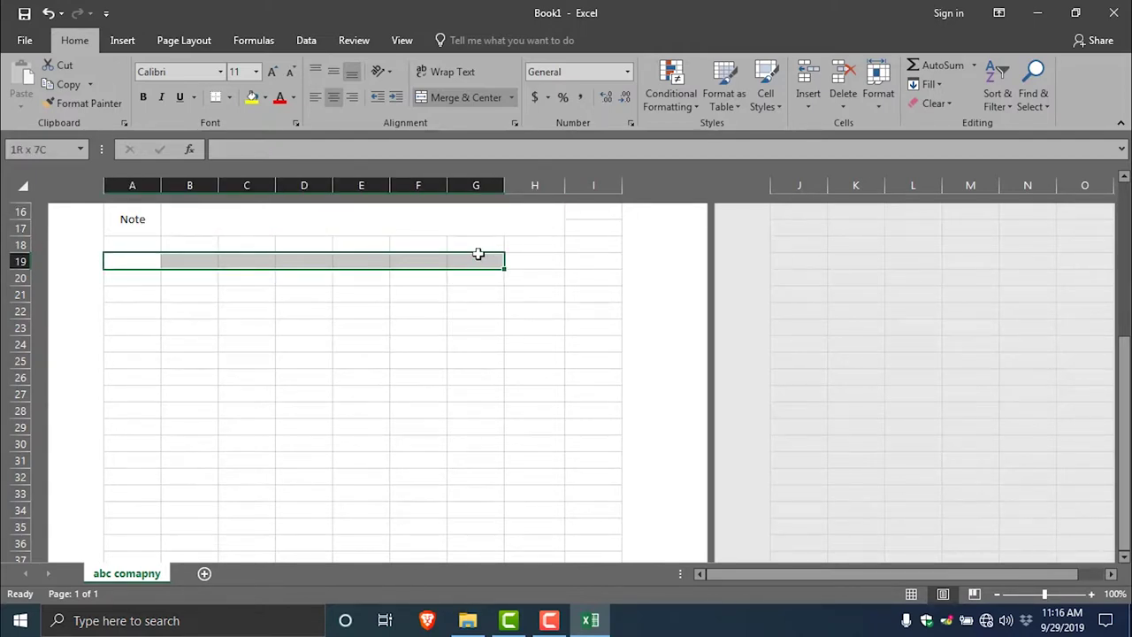
left_click_drag(478, 254, 518, 254)
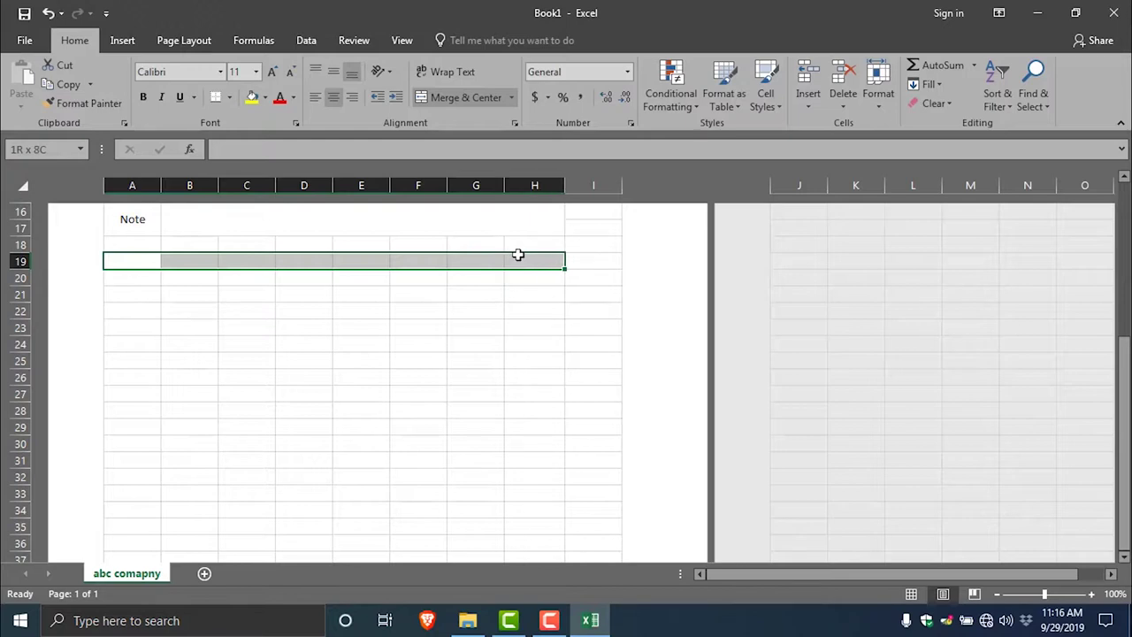
left_click_drag(518, 254, 518, 255)
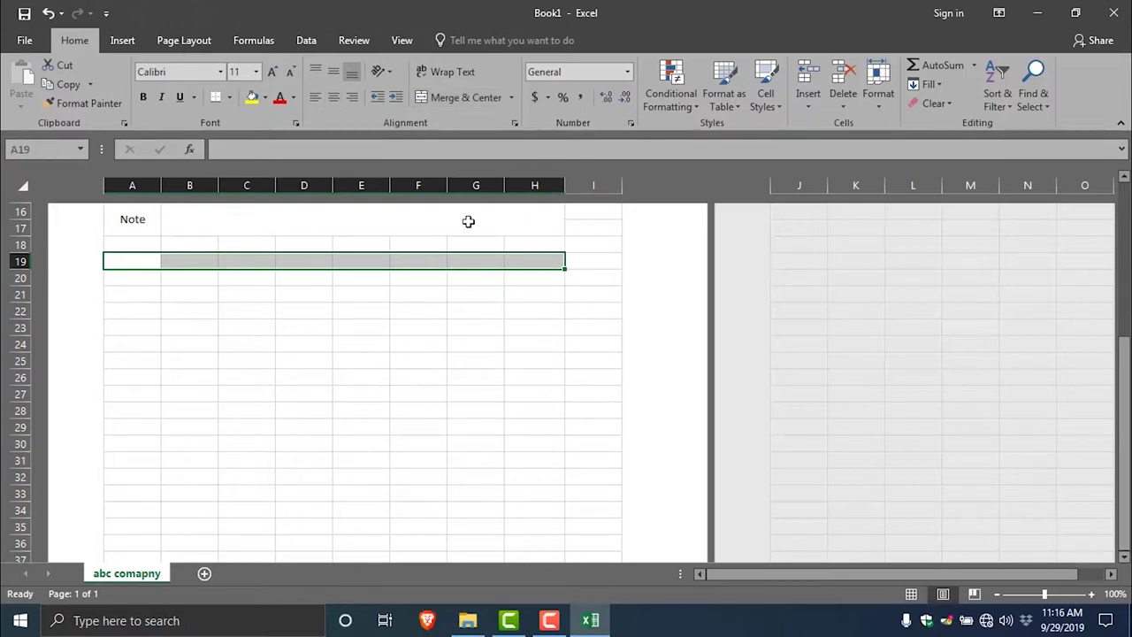
left_click(466, 98)
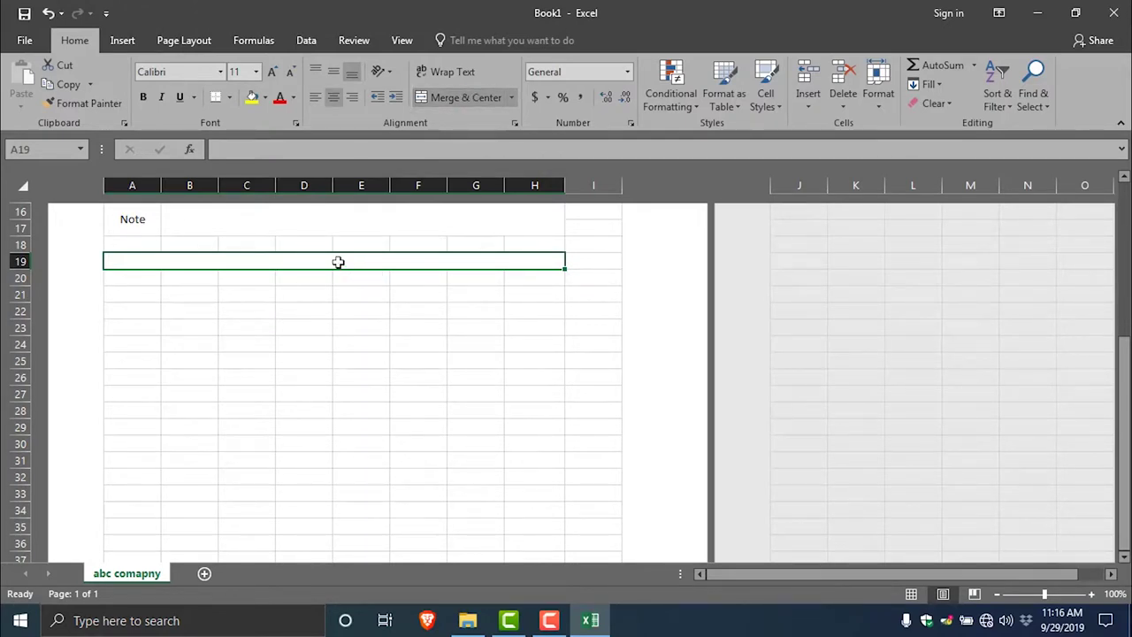
left_click(281, 151)
type("D")
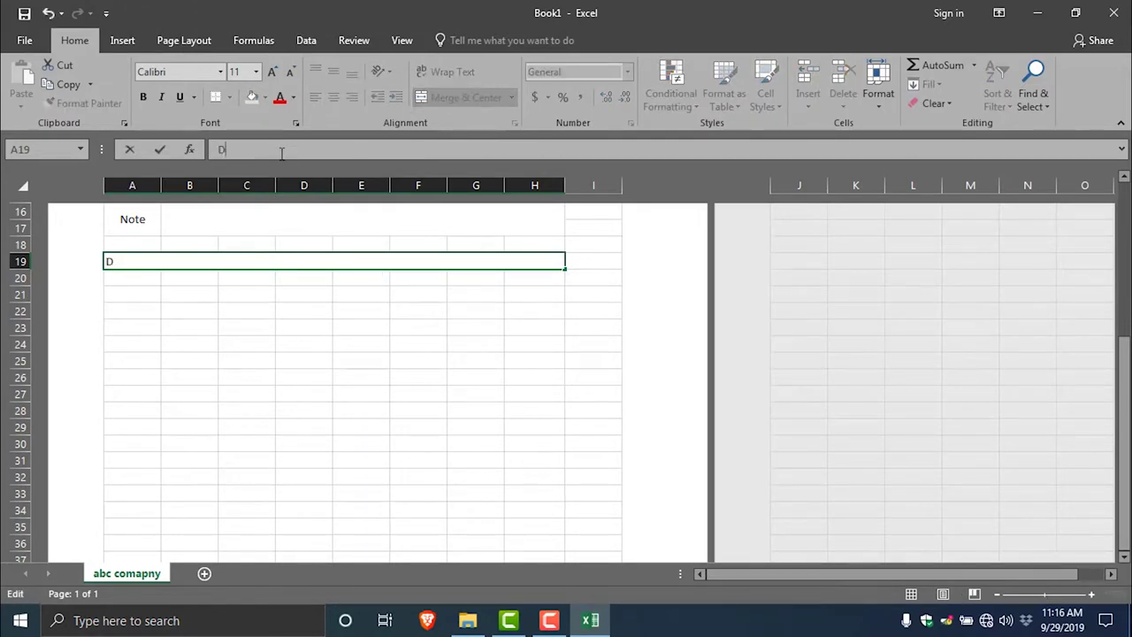
type("escri")
type("ption")
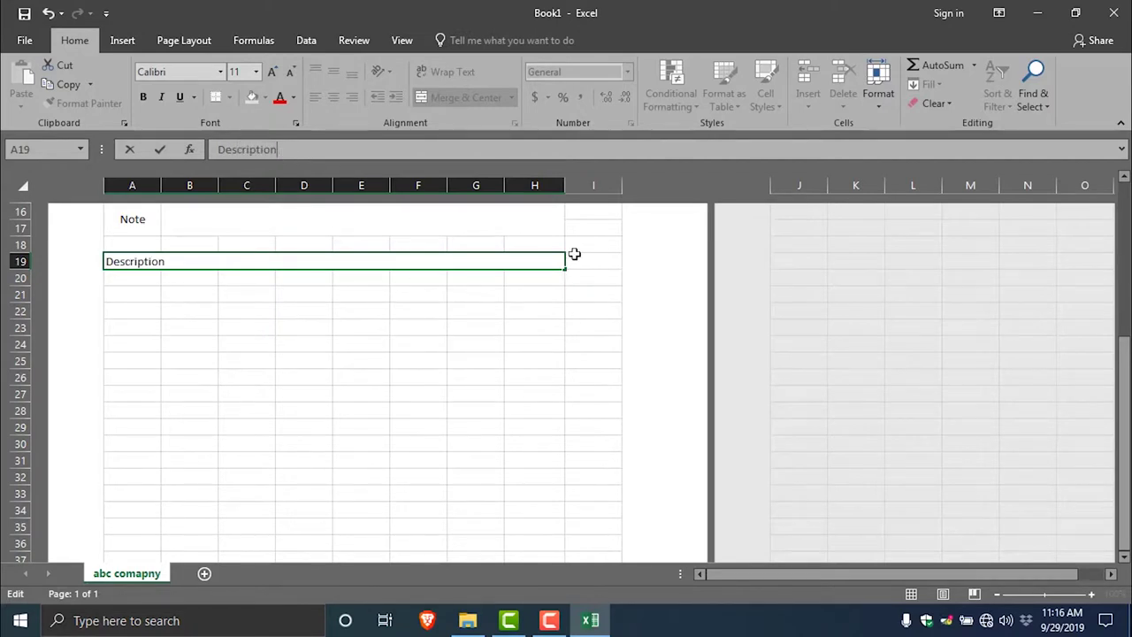
left_click(576, 257)
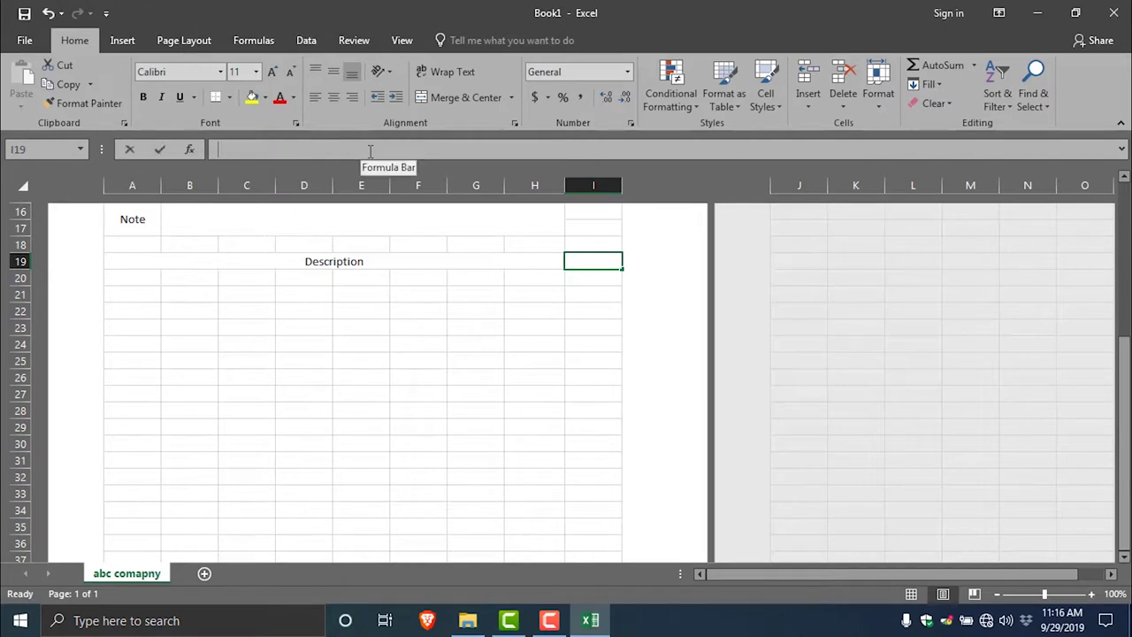
type("Amount")
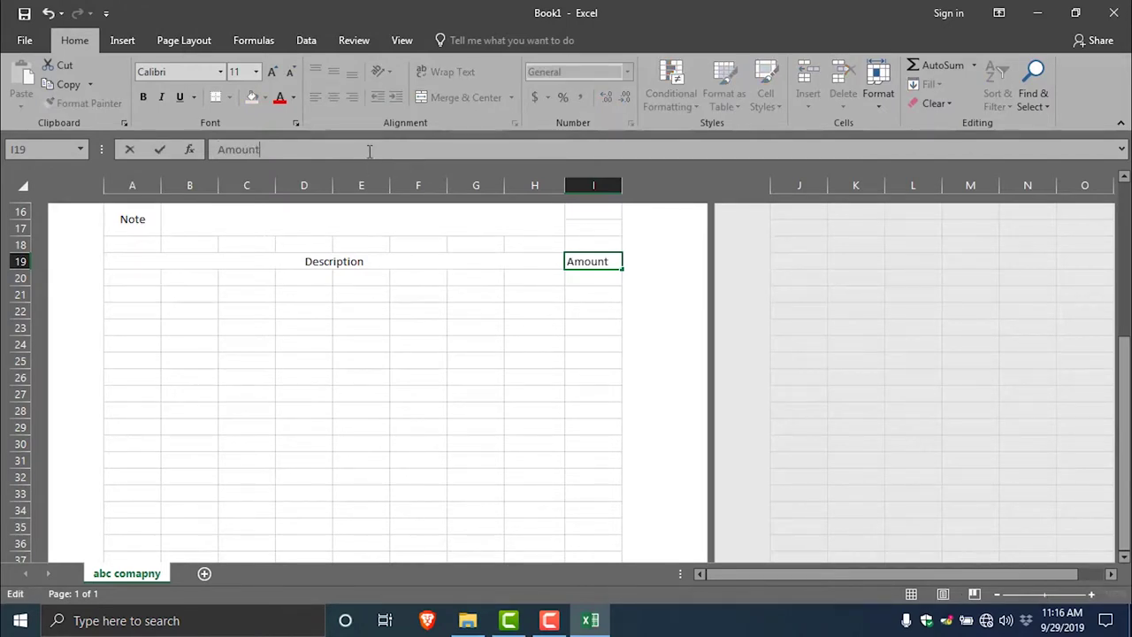
left_click(401, 328)
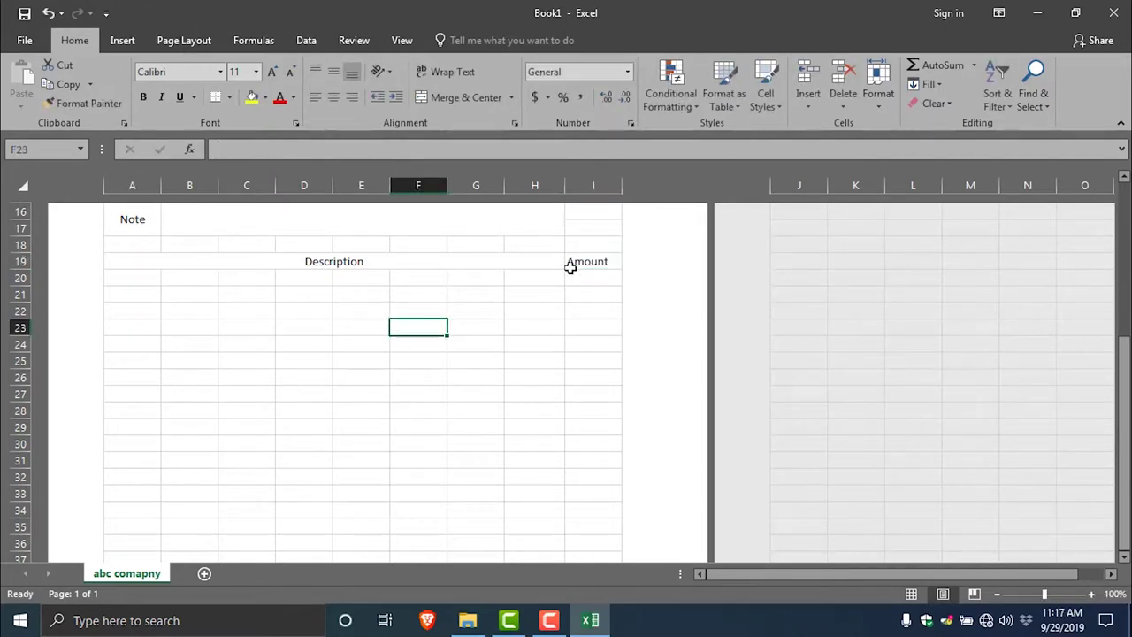
Apply the Output cell style to the Description and Amount headings in A19:I19
left_click(220, 260)
left_click_drag(471, 267, 586, 263)
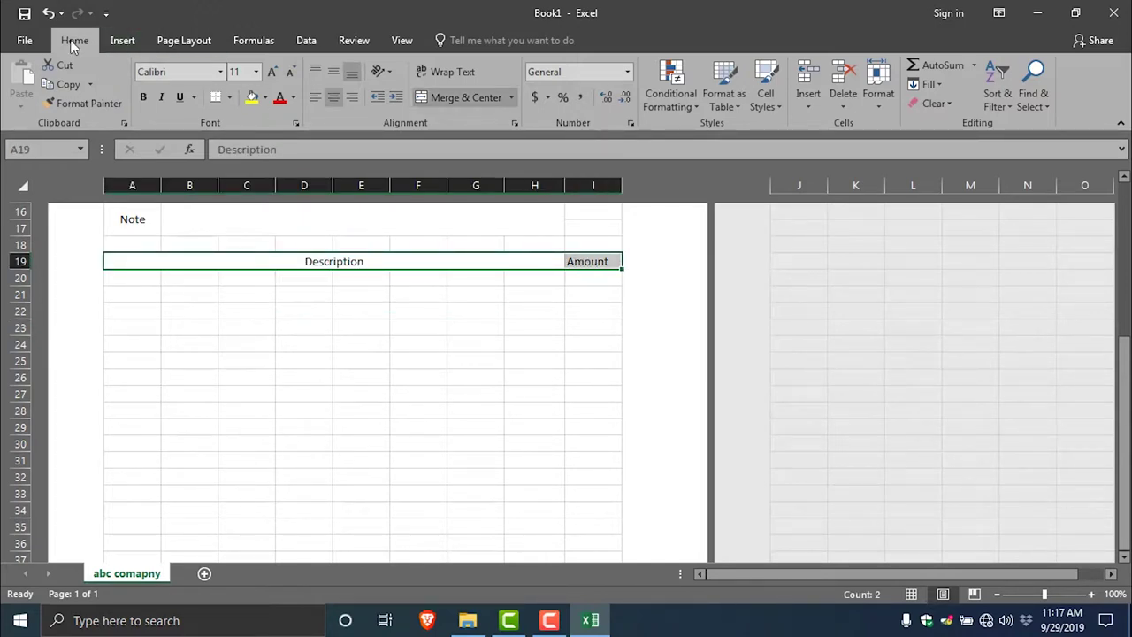
left_click(781, 108)
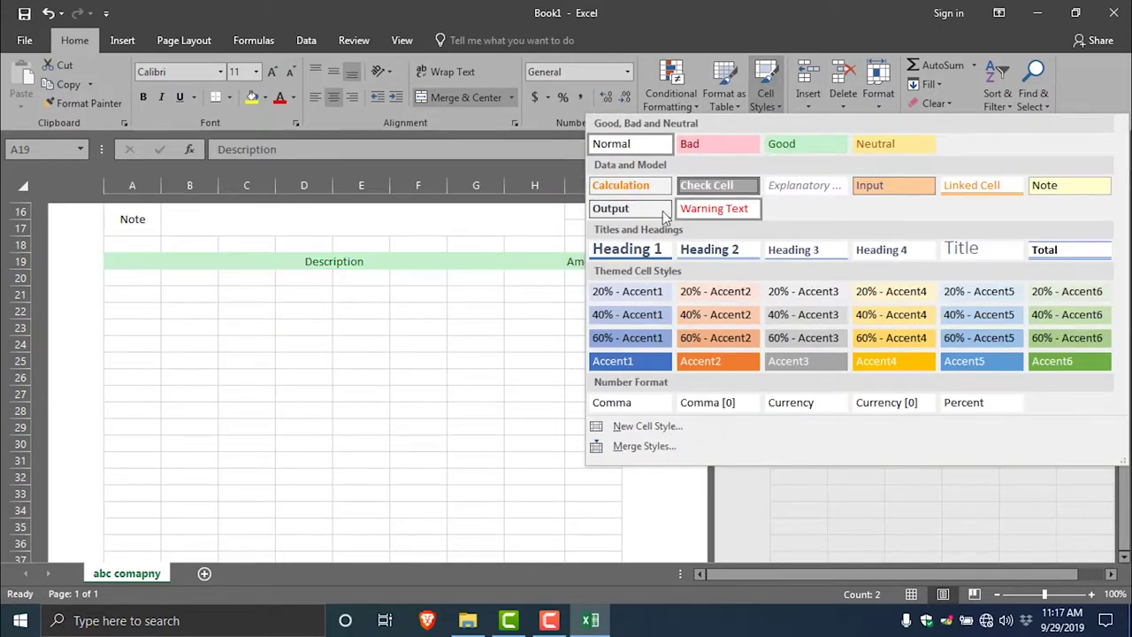
left_click(639, 215)
left_click(534, 325)
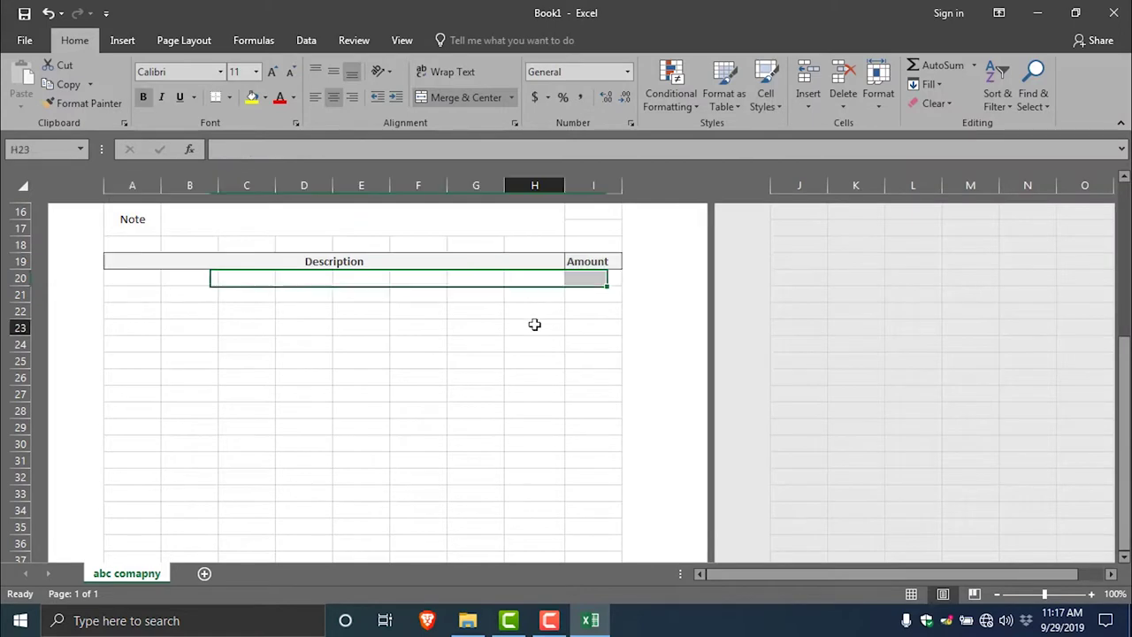
Put an outside border around the item area A20:H35
left_click_drag(115, 278, 528, 487)
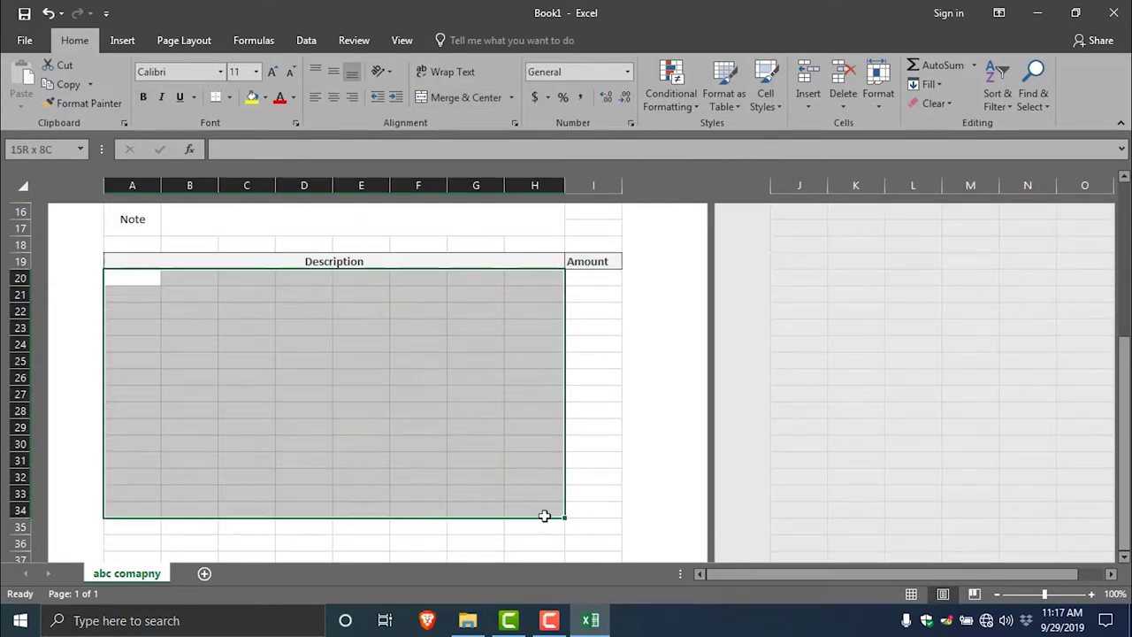
mouse_move(528, 487)
left_mouse_down()
mouse_move(546, 544)
mouse_move(546, 526)
left_mouse_up()
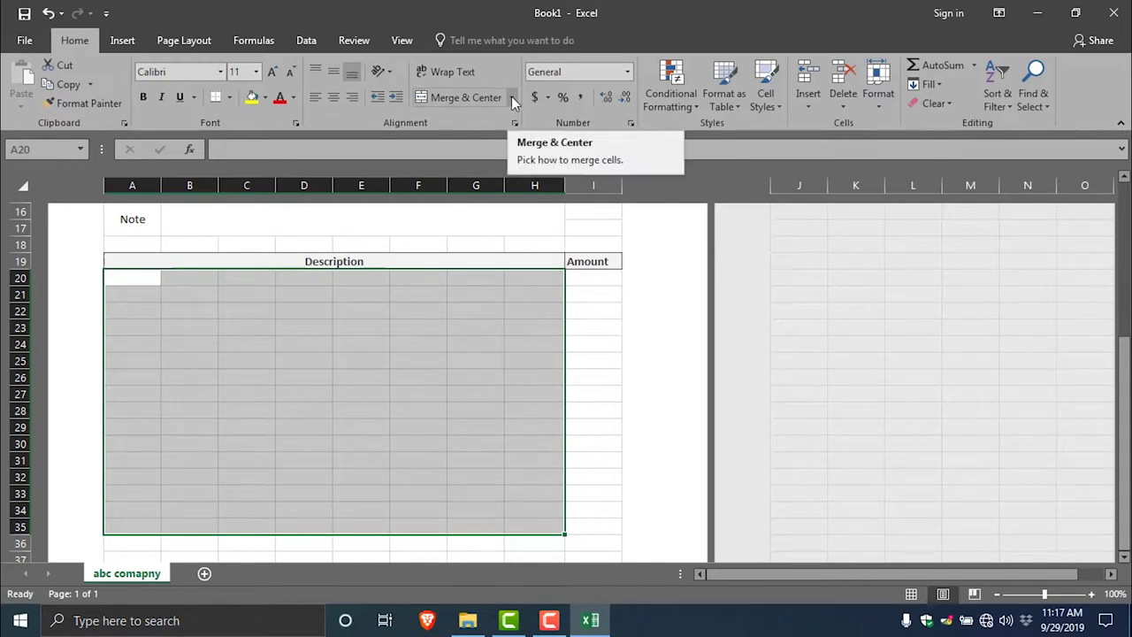
left_click(228, 98)
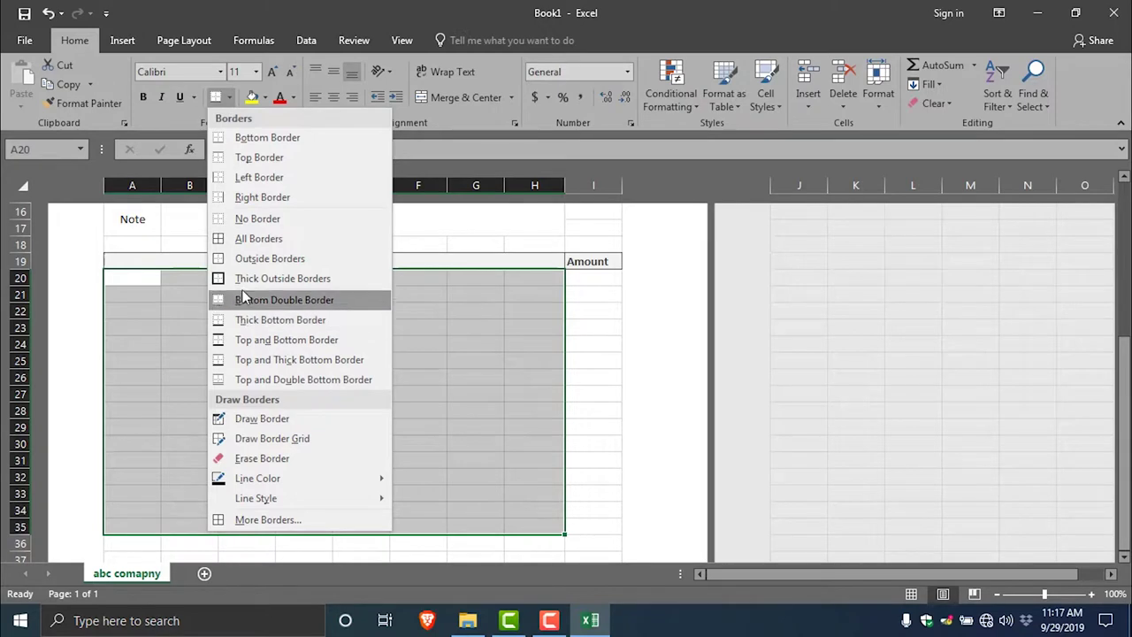
left_click(264, 267)
left_click(348, 374)
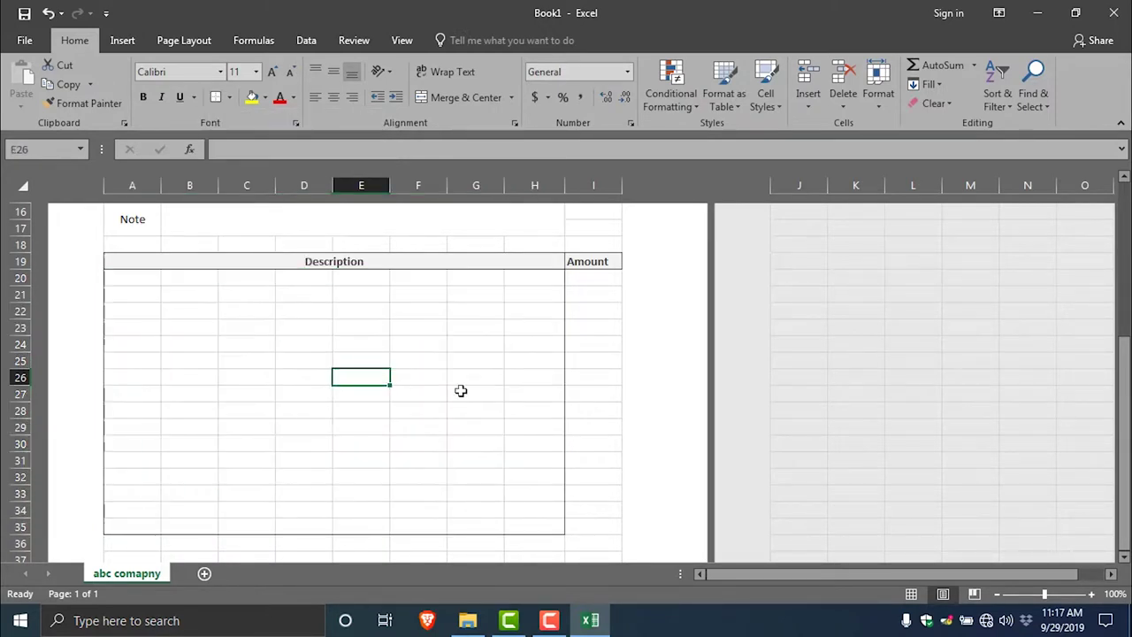
scroll(477, 376, "down", 1)
scroll(472, 376, "up", 1)
Give the Description and Amount heading row the blue Accent1 cell style
left_click_drag(591, 276, 612, 528)
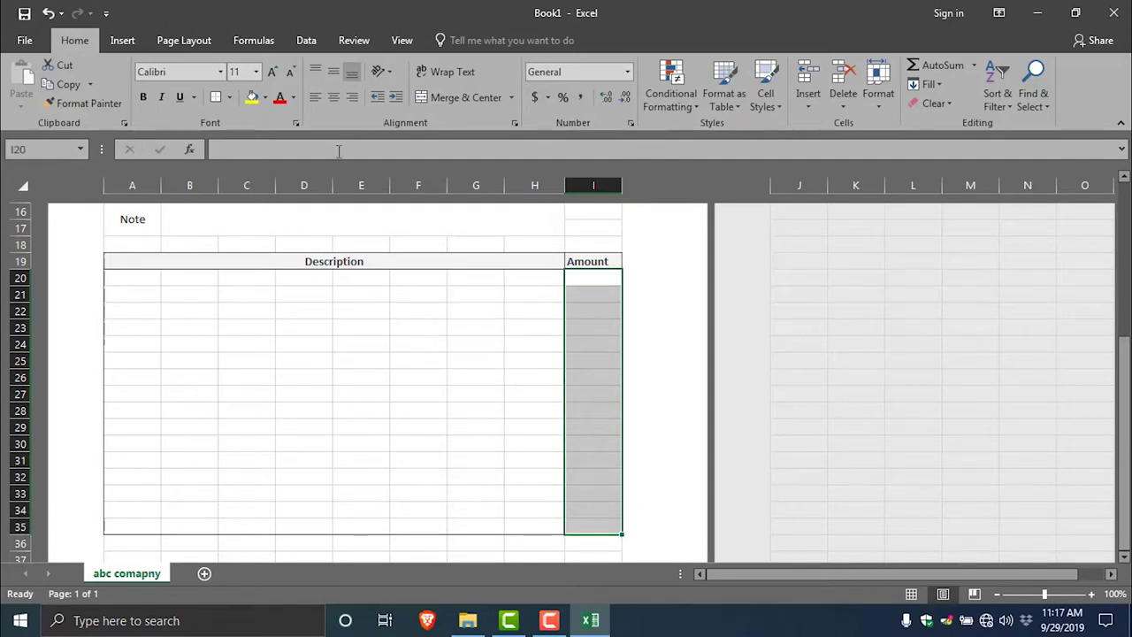
left_click_drag(448, 367, 429, 363)
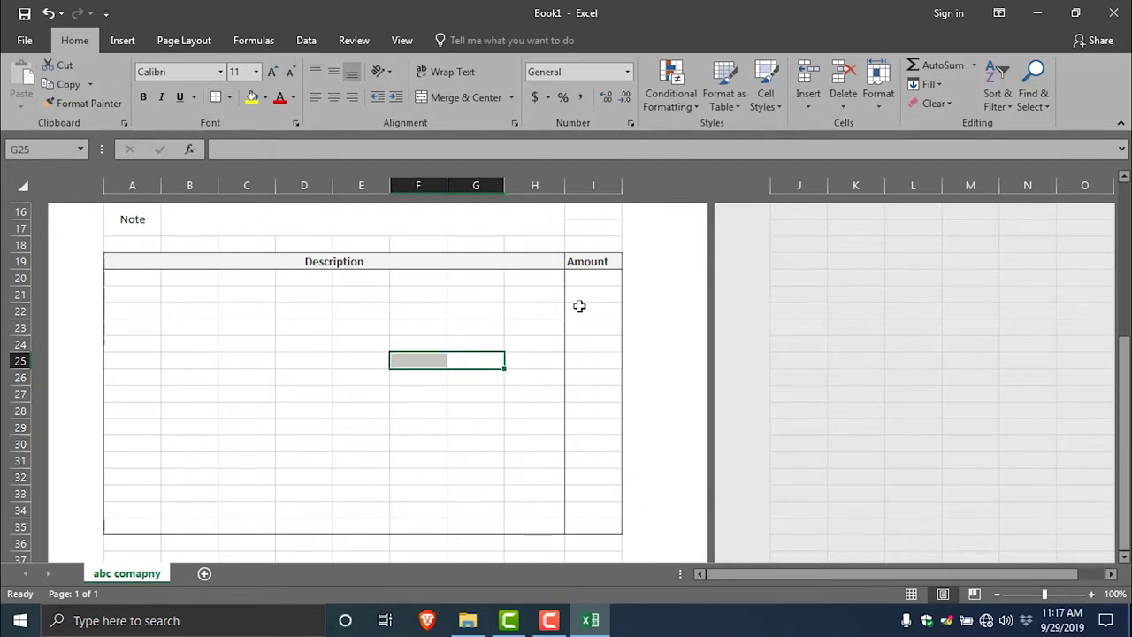
scroll(566, 323, "down", 1)
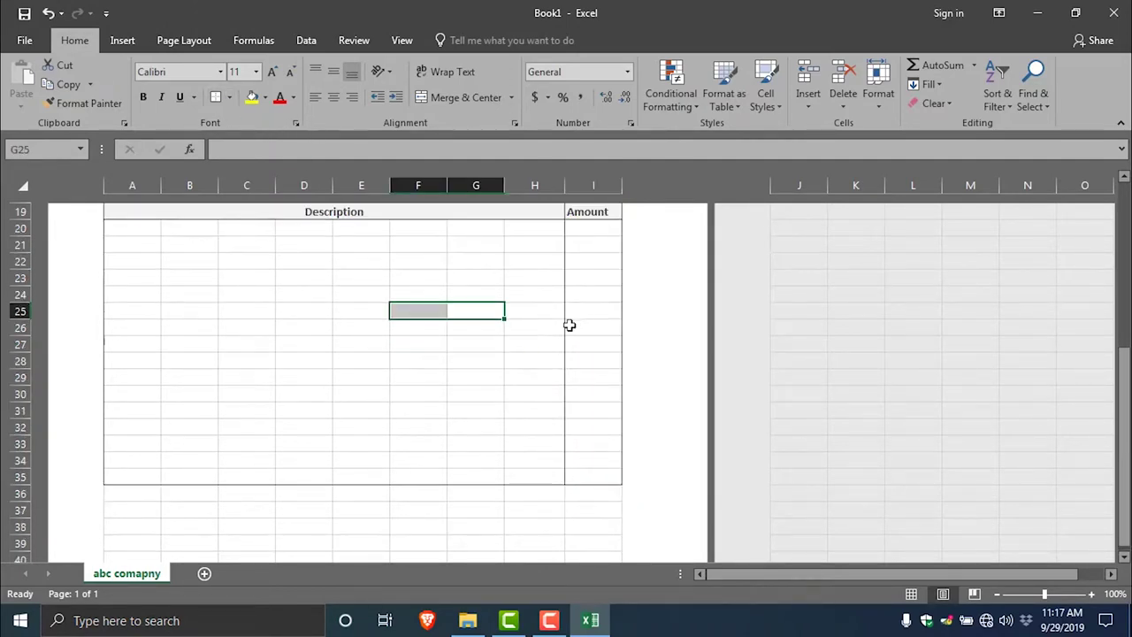
left_click(595, 230)
left_click(323, 279)
scroll(292, 329, "up", 2)
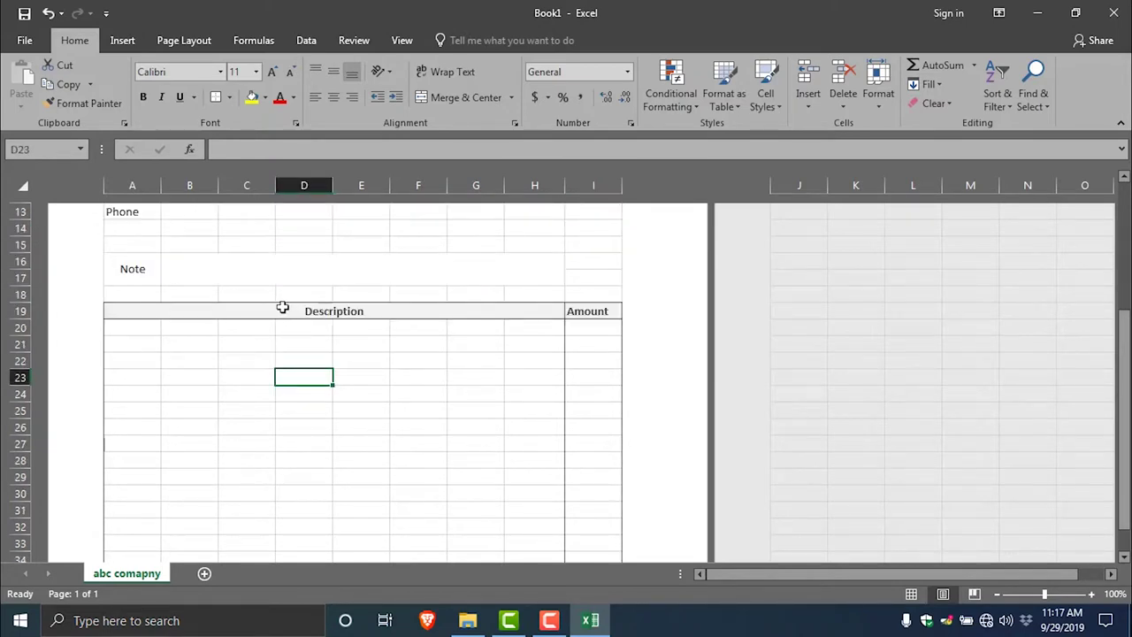
left_click_drag(288, 312, 584, 321)
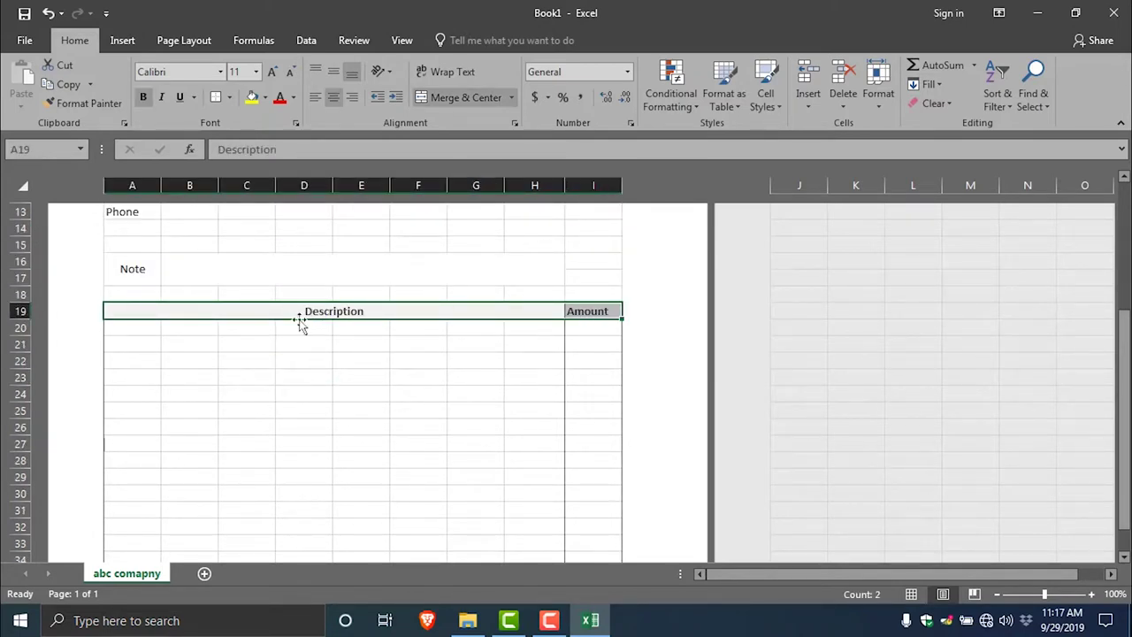
left_click(771, 102)
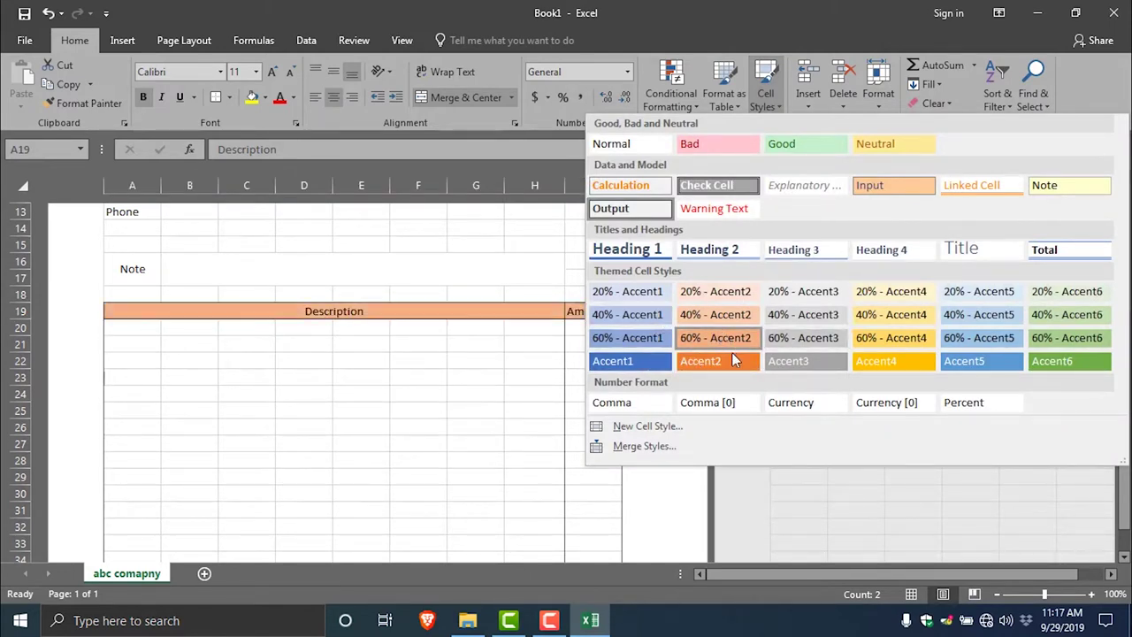
left_click(648, 361)
left_click(482, 374)
scroll(483, 374, "down", 2)
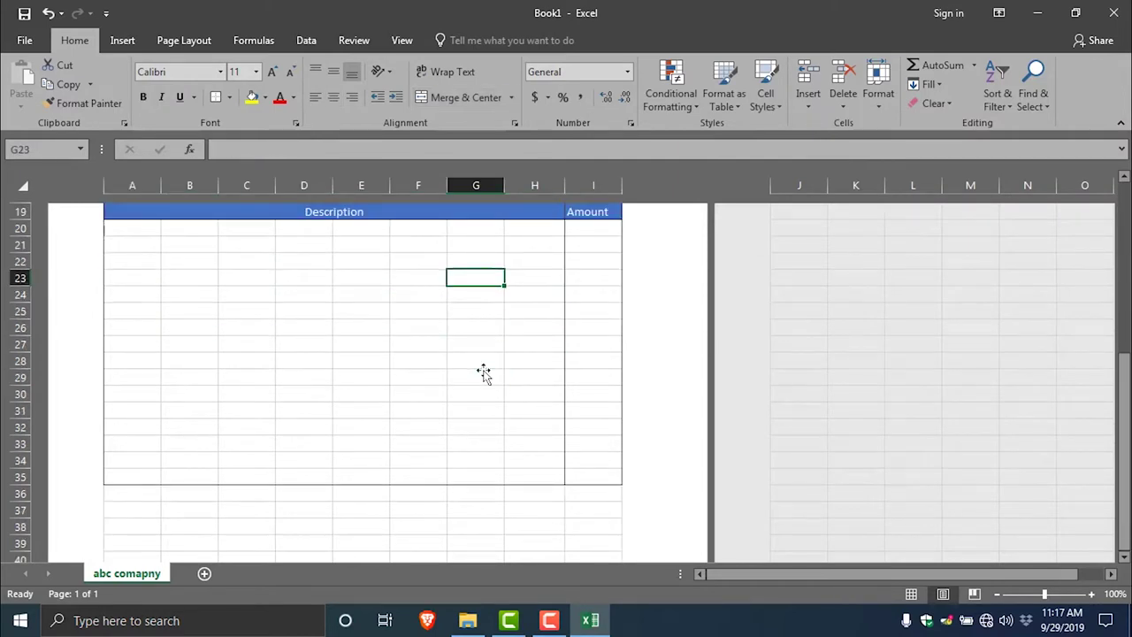
scroll(423, 349, "up", 2)
Make the Description and Amount headings bold
left_click(324, 311)
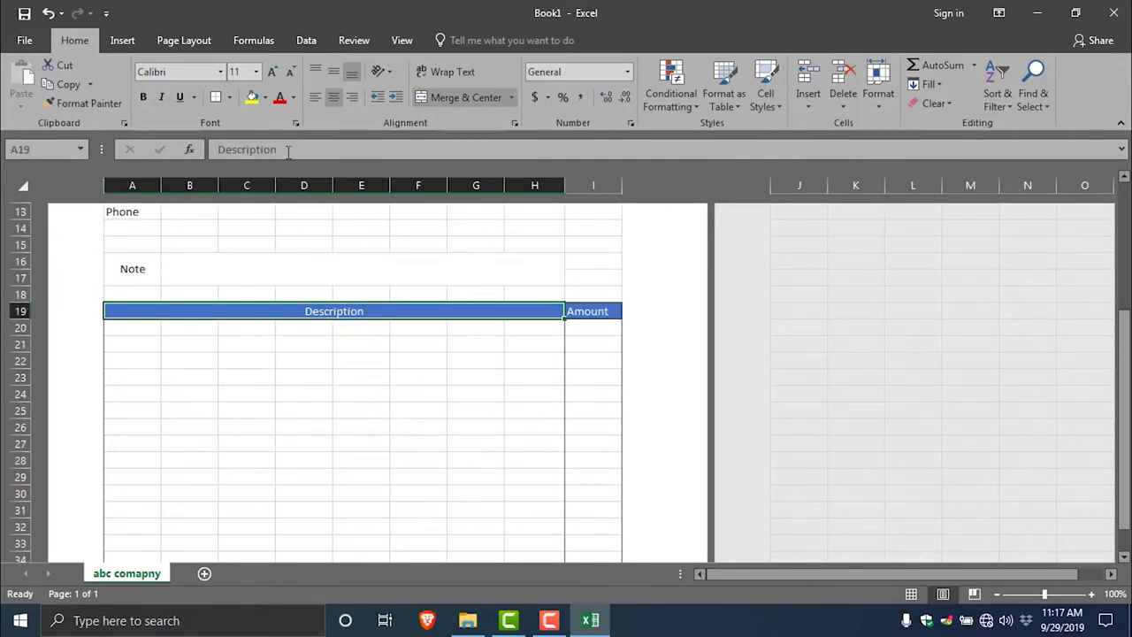
left_click(146, 99)
left_click(602, 309)
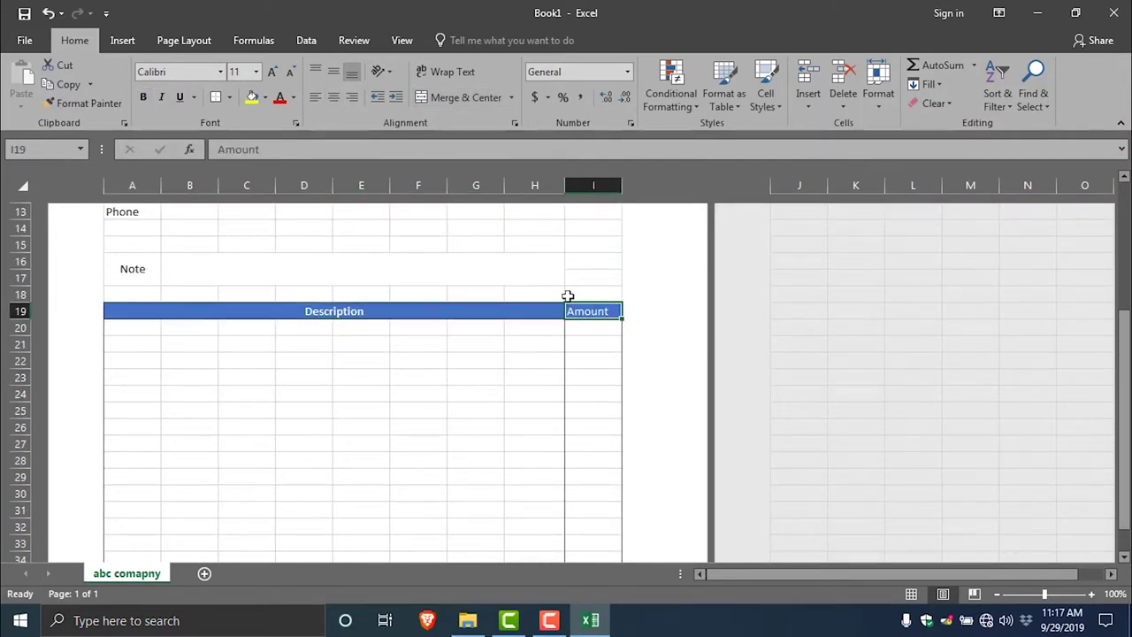
left_click(425, 370)
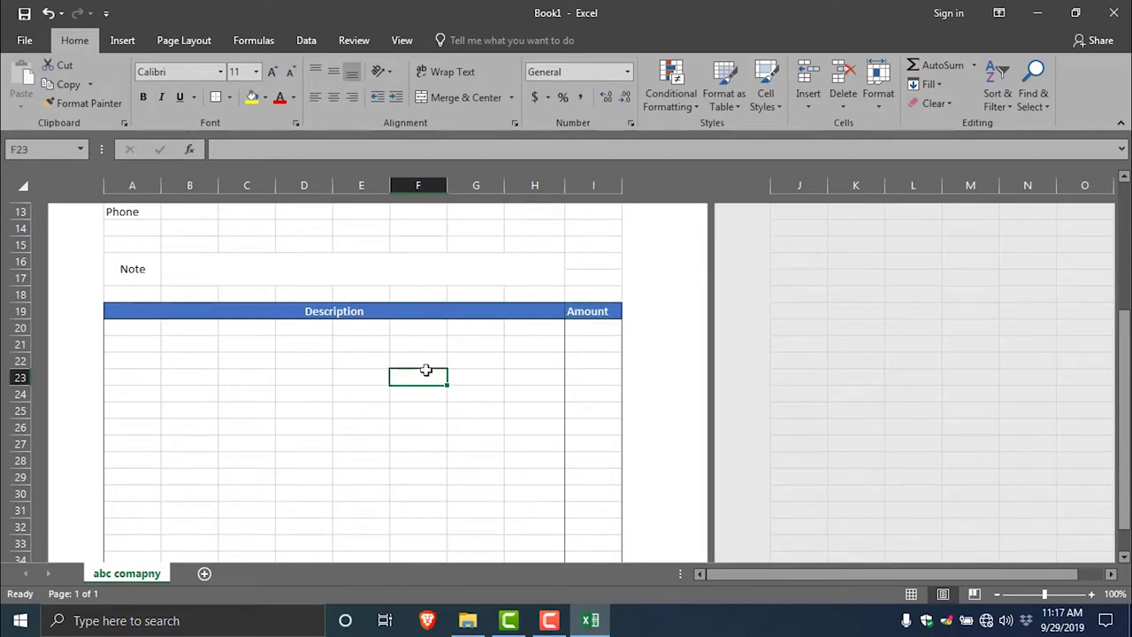
left_click_drag(133, 331, 381, 359)
Merge each row of A20:H35 across columns A to H with Merge Across, leaving column I unmerged
left_click(146, 336)
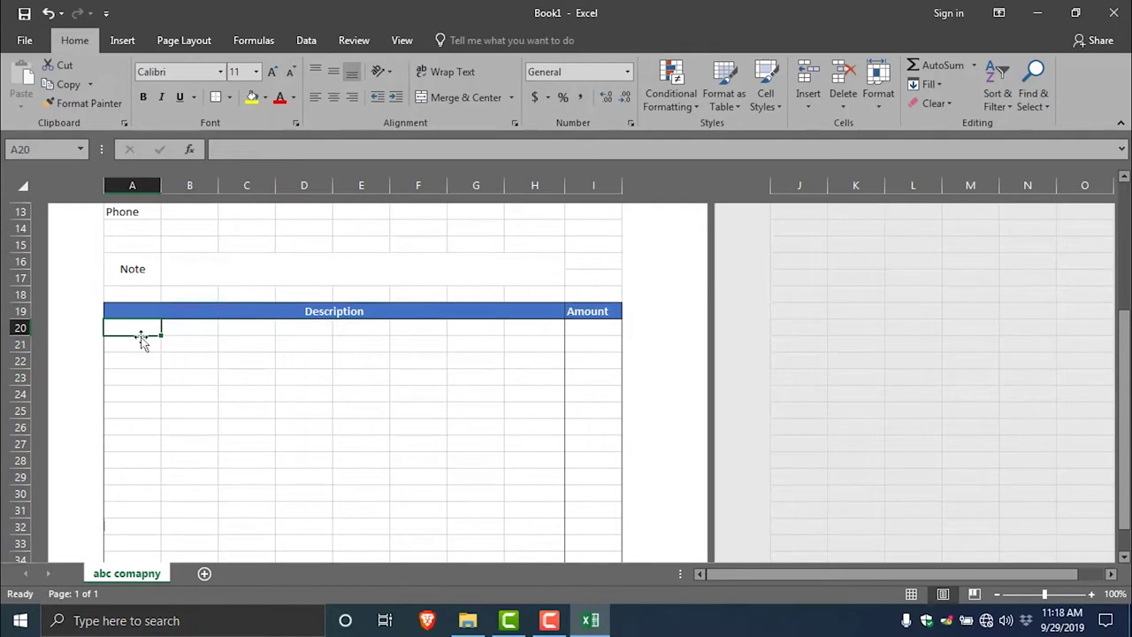
left_click_drag(137, 332, 526, 529)
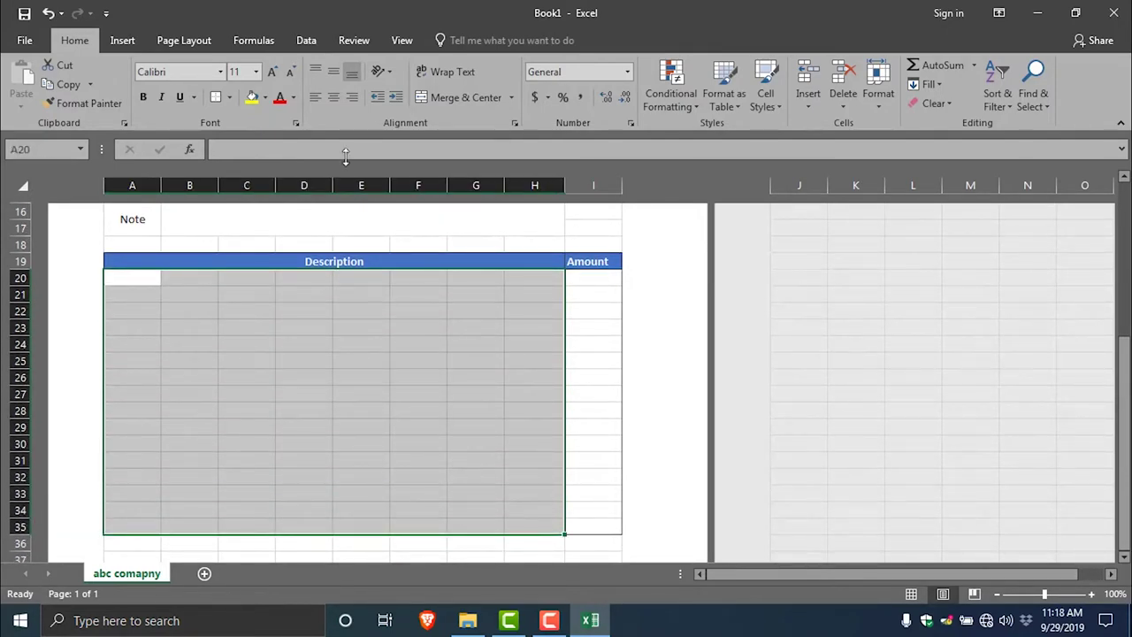
left_click(511, 99)
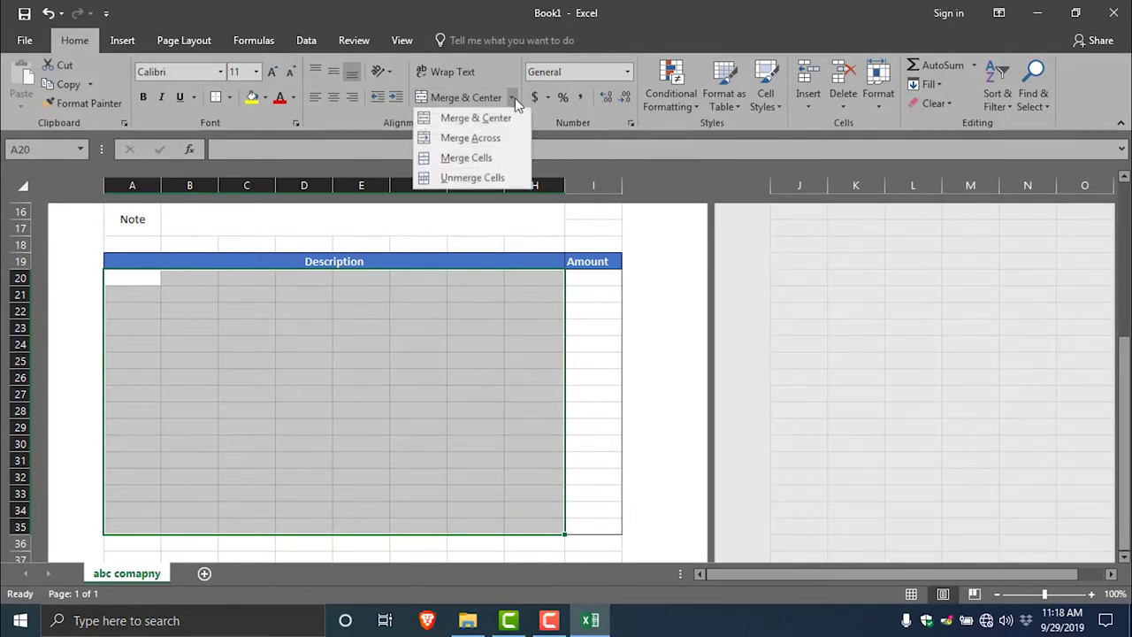
left_click(483, 141)
left_click(448, 393)
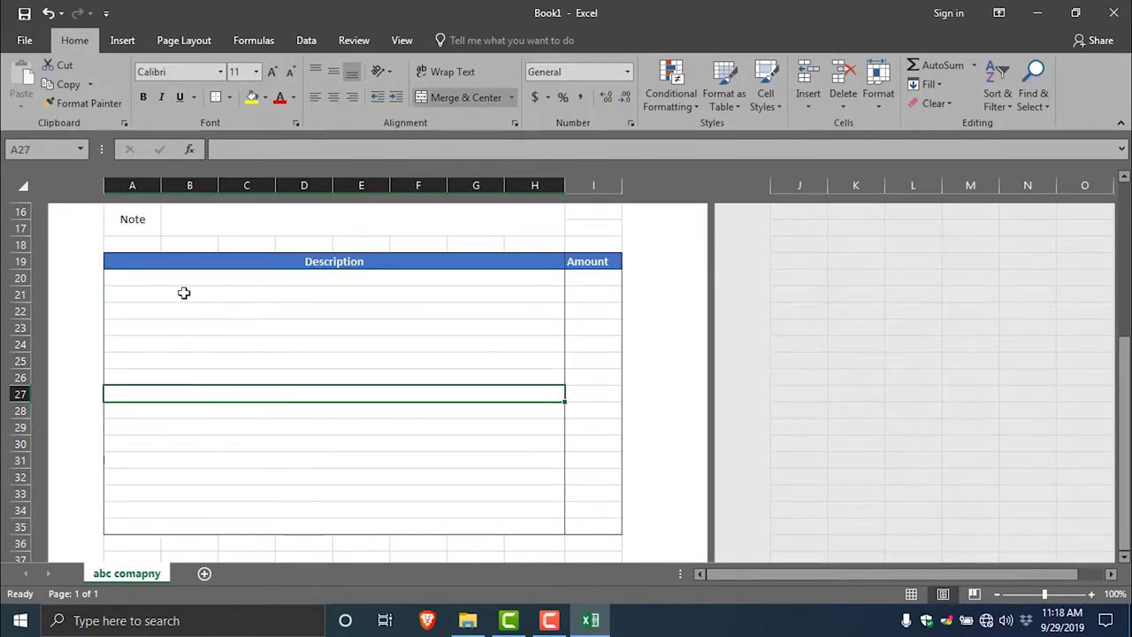
left_click(598, 282)
left_click(589, 326)
left_click(593, 393)
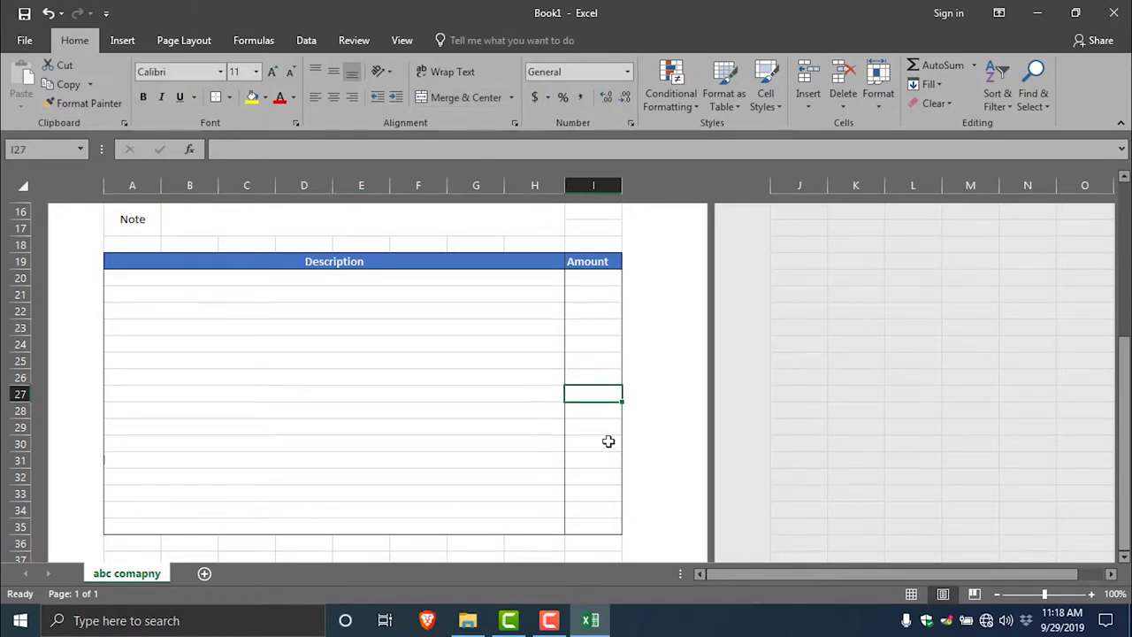
scroll(604, 429, "down", 3)
scroll(492, 452, "down", 2)
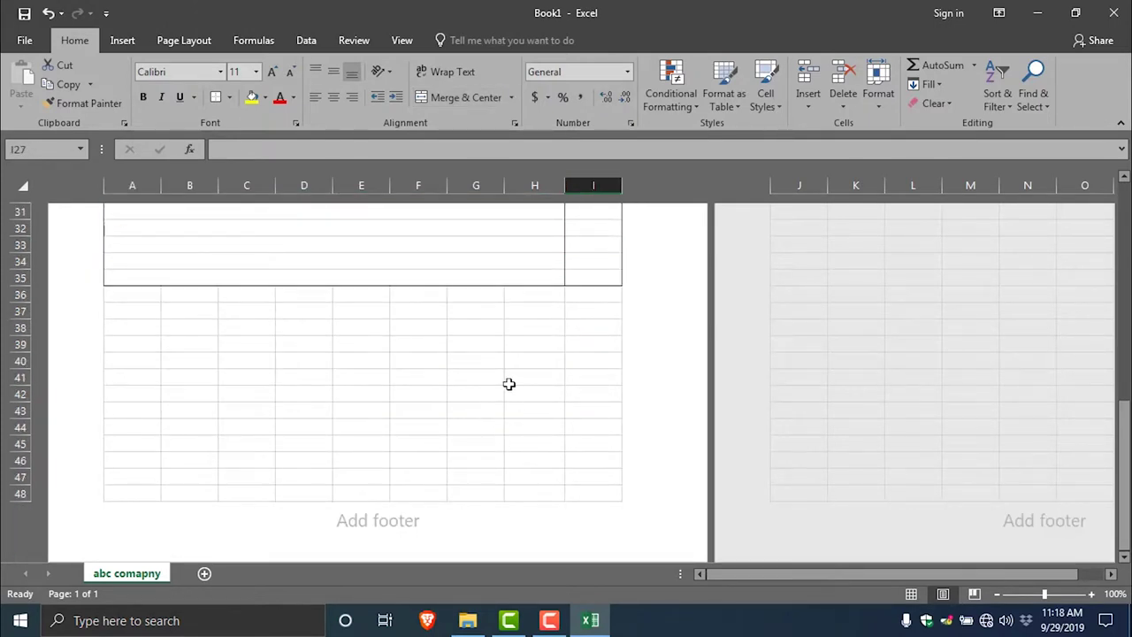
Enter the labels Subtotal, Tax and Total in H37, H38 and H39
left_click(493, 307)
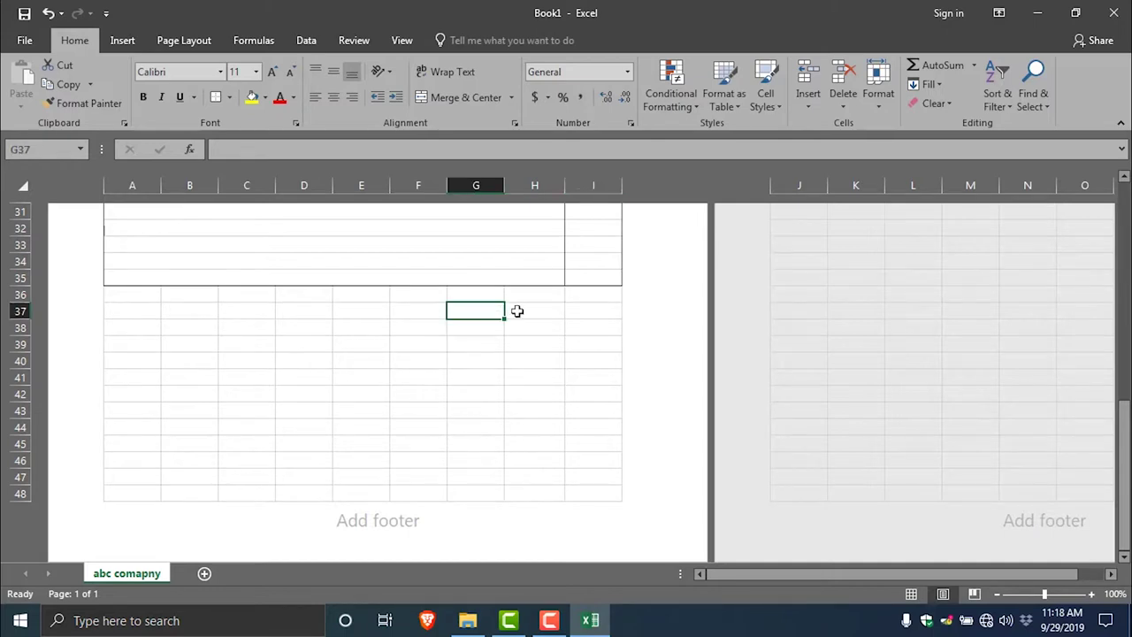
left_click(517, 311)
type("Subtotal")
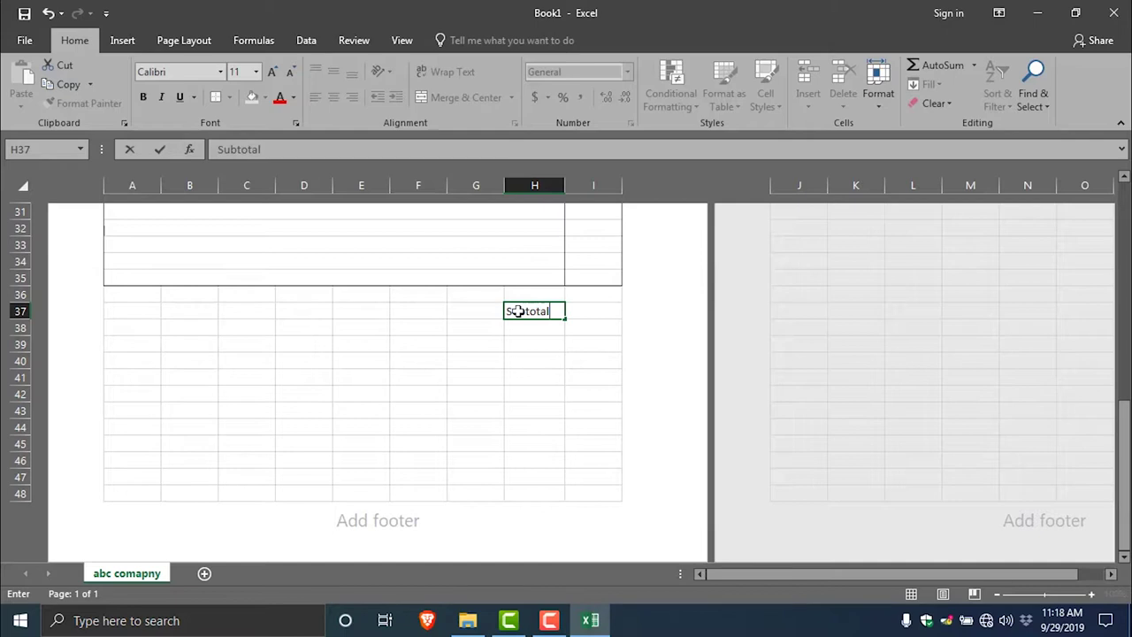
key("Return")
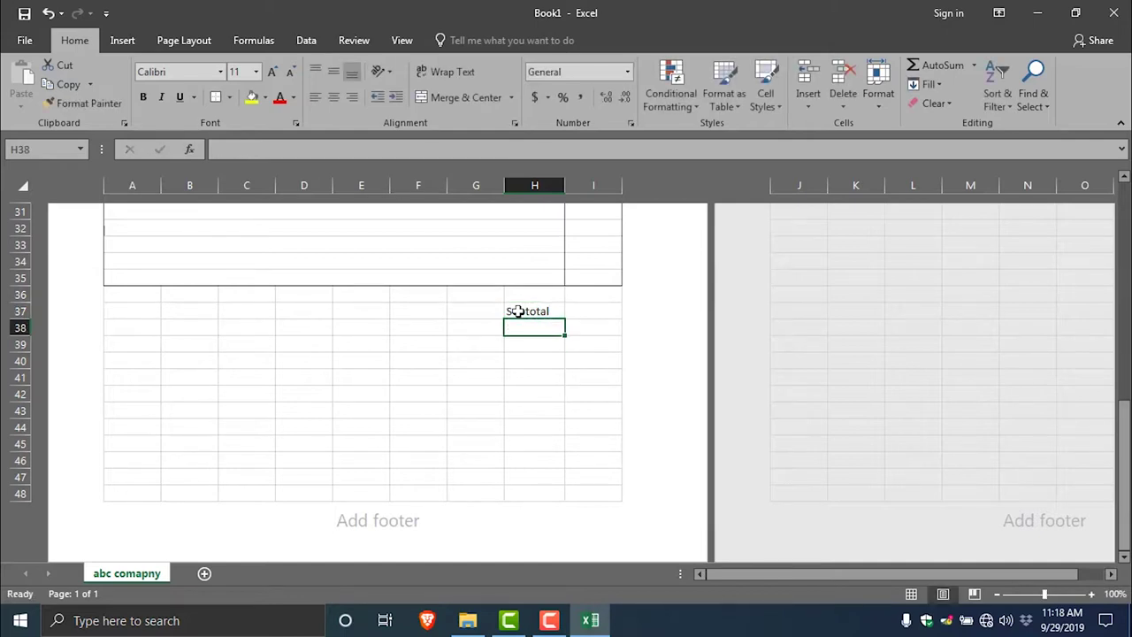
type("Tax")
key("Return")
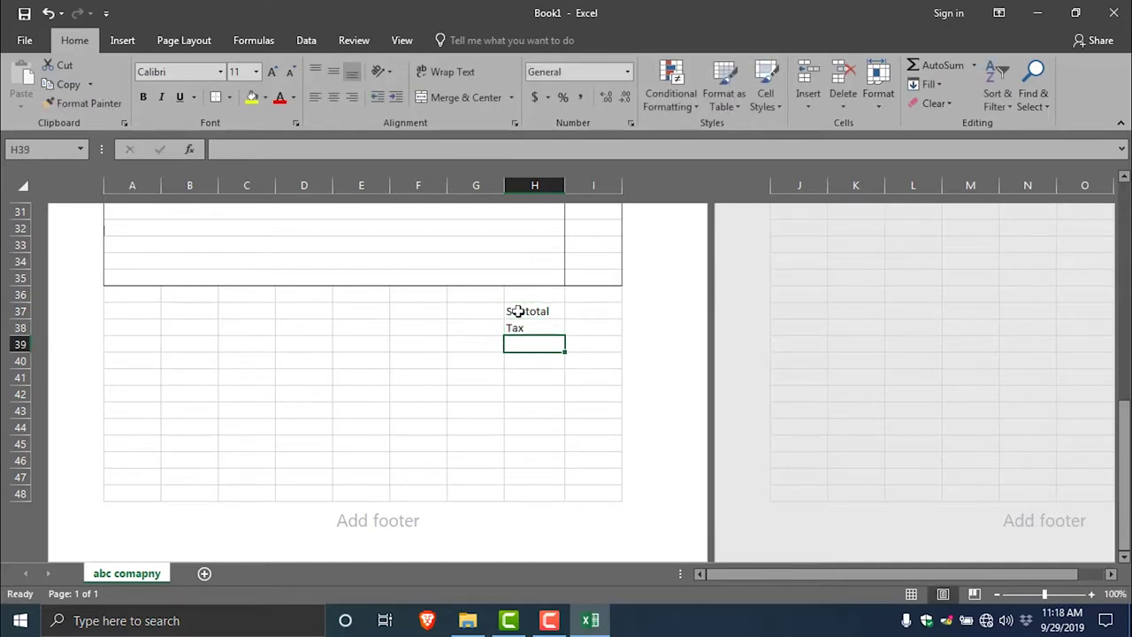
type("Total")
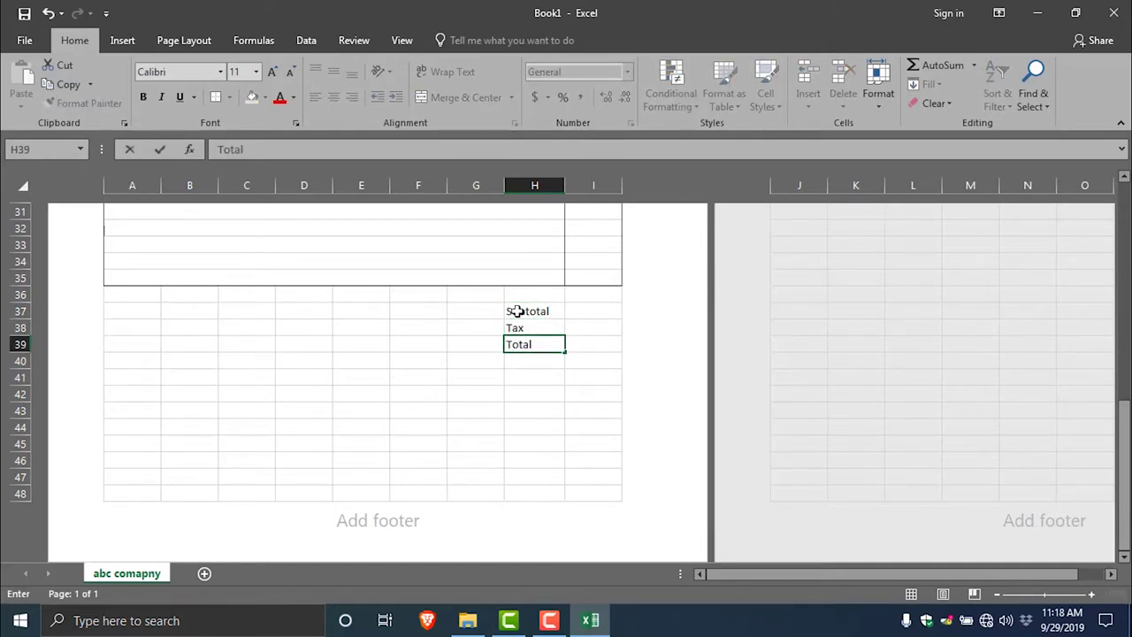
left_click(583, 311)
scroll(586, 326, "up", 1)
Enter Photoshop course and Indesign course in A20 and A21
scroll(584, 330, "up", 4)
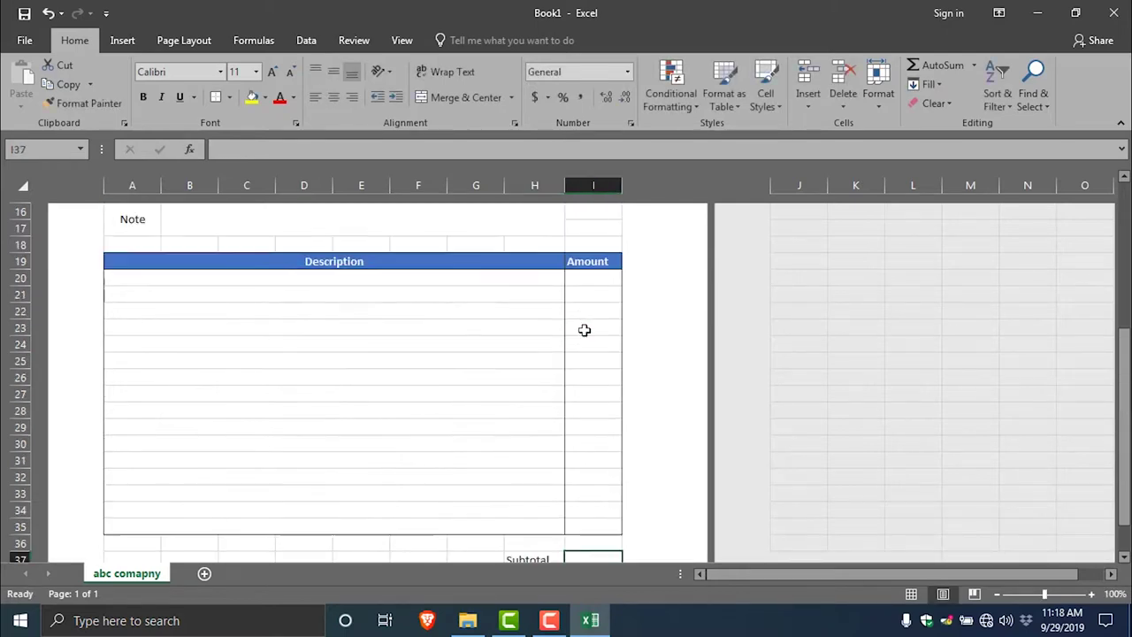
scroll(585, 330, "up", 2)
left_click(177, 377)
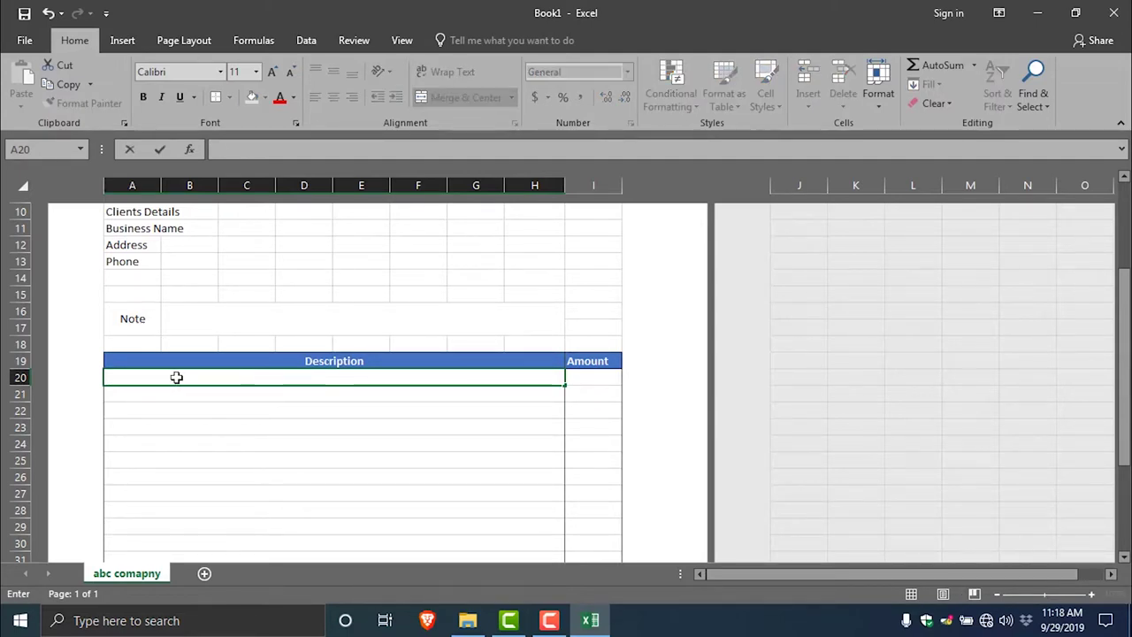
type("Photoshop")
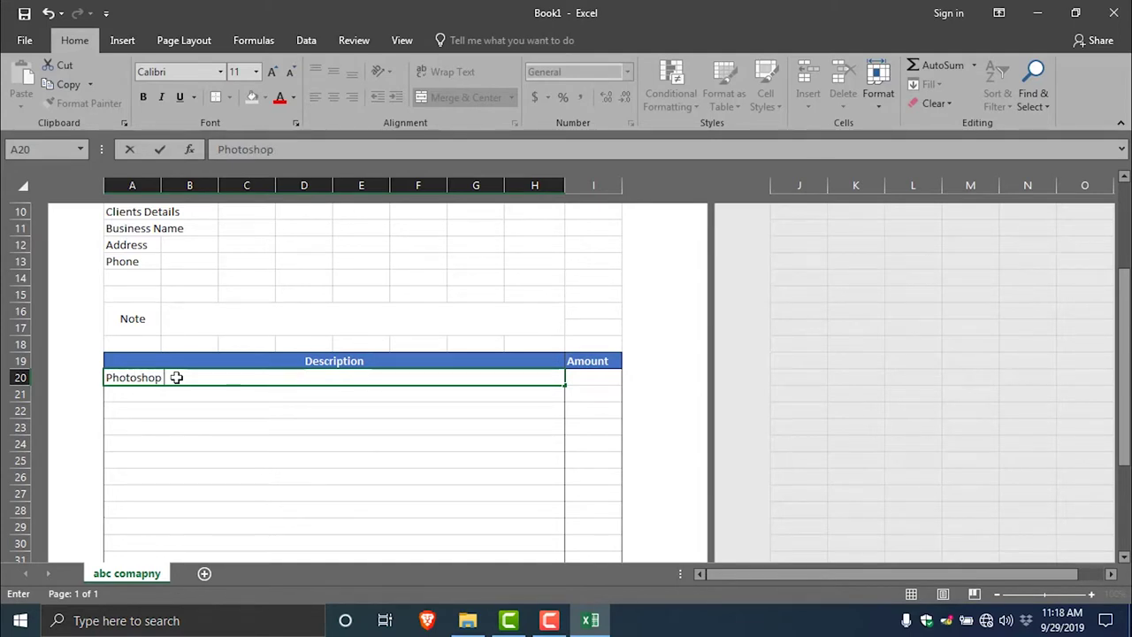
type("ourse")
key("Return")
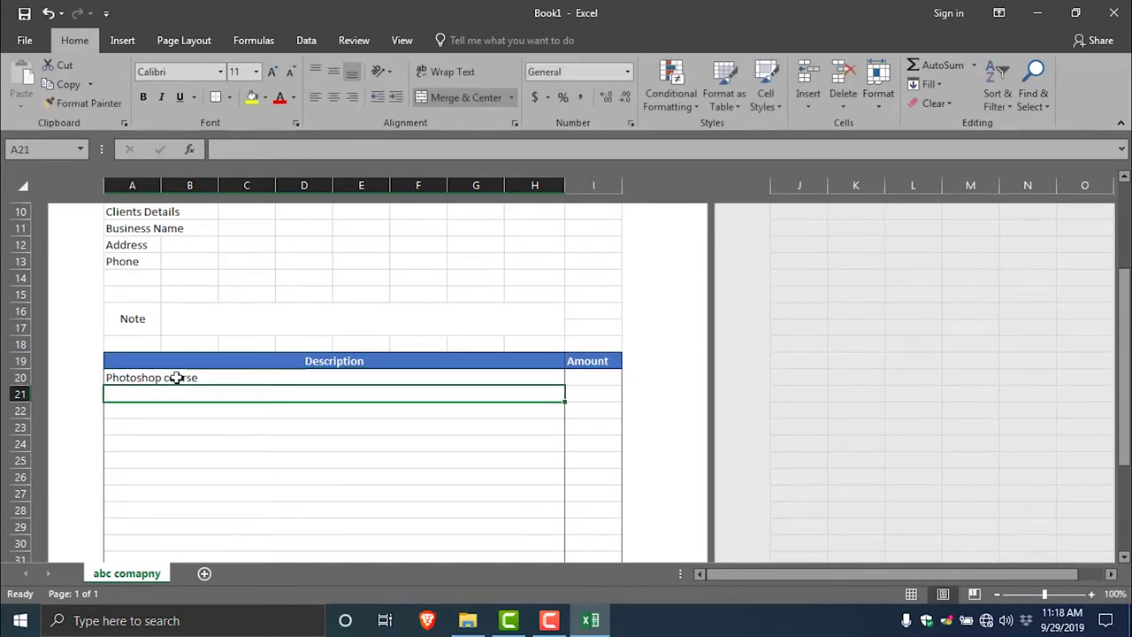
type("Indesi")
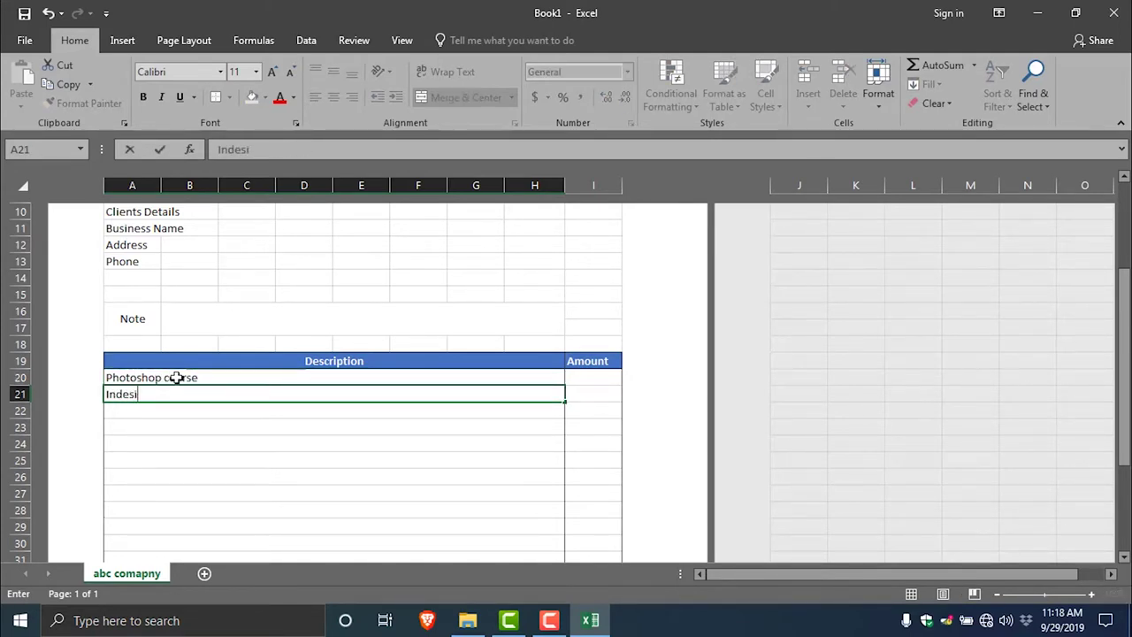
type("gn cours")
type("e")
key("Return")
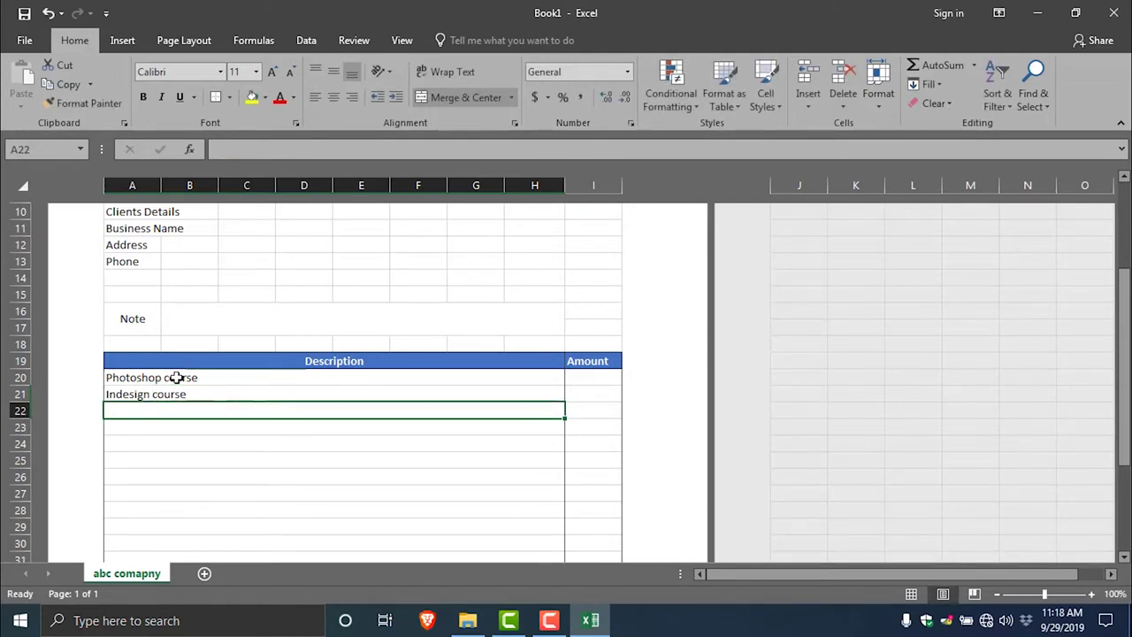
Add Adobe Xd Full course, Web development course and Illustrator Couse below them
type("Adobe Xd Full course")
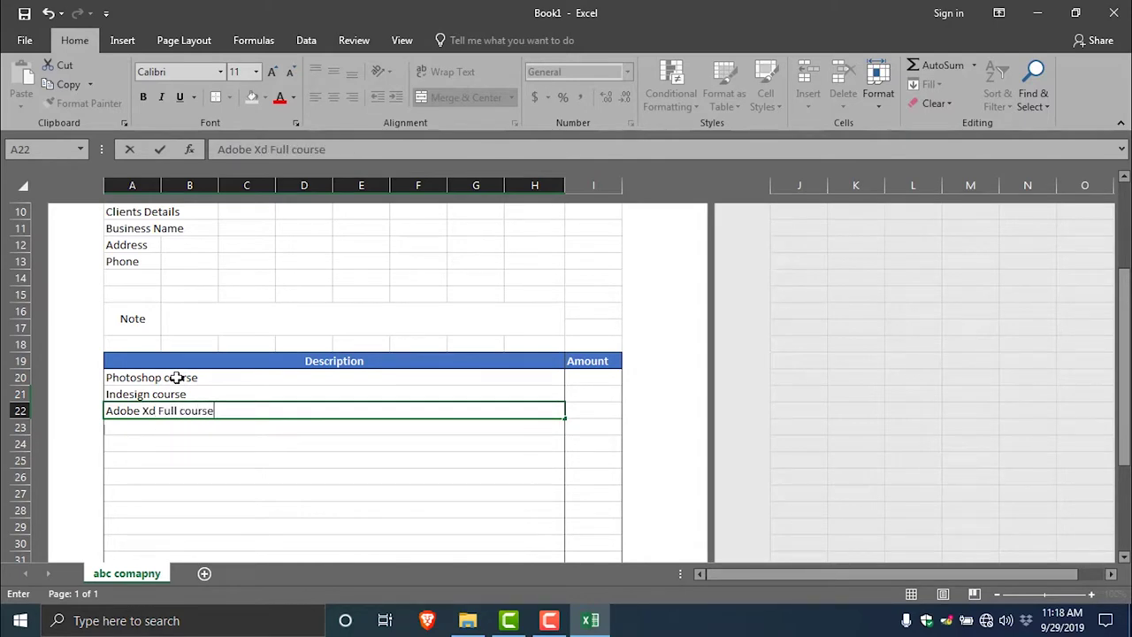
key("Return")
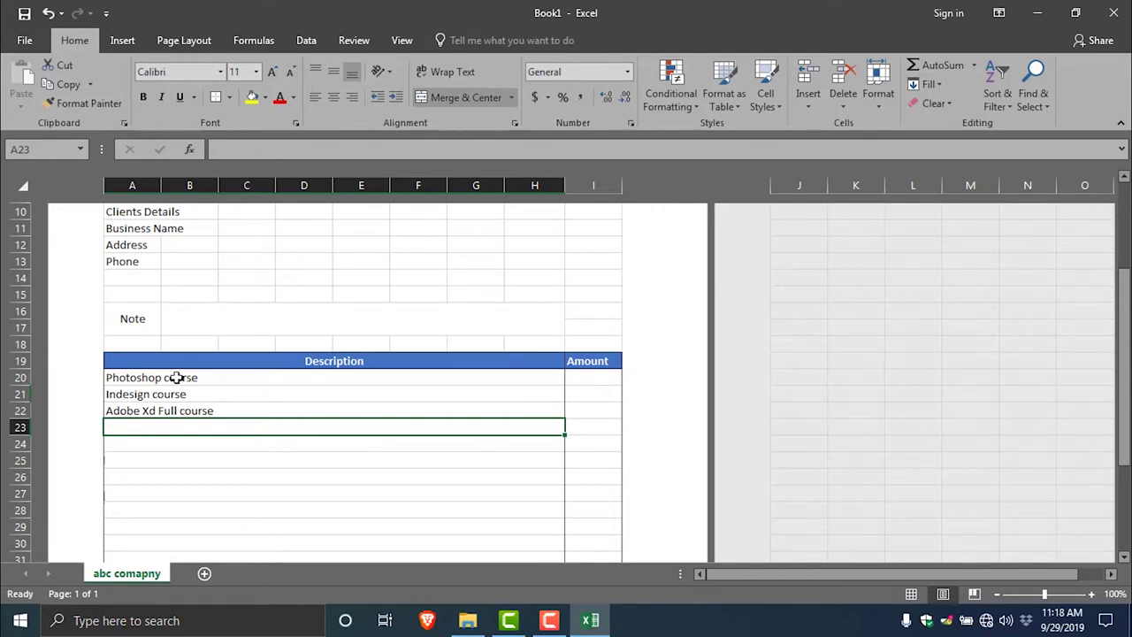
type("MSCE")
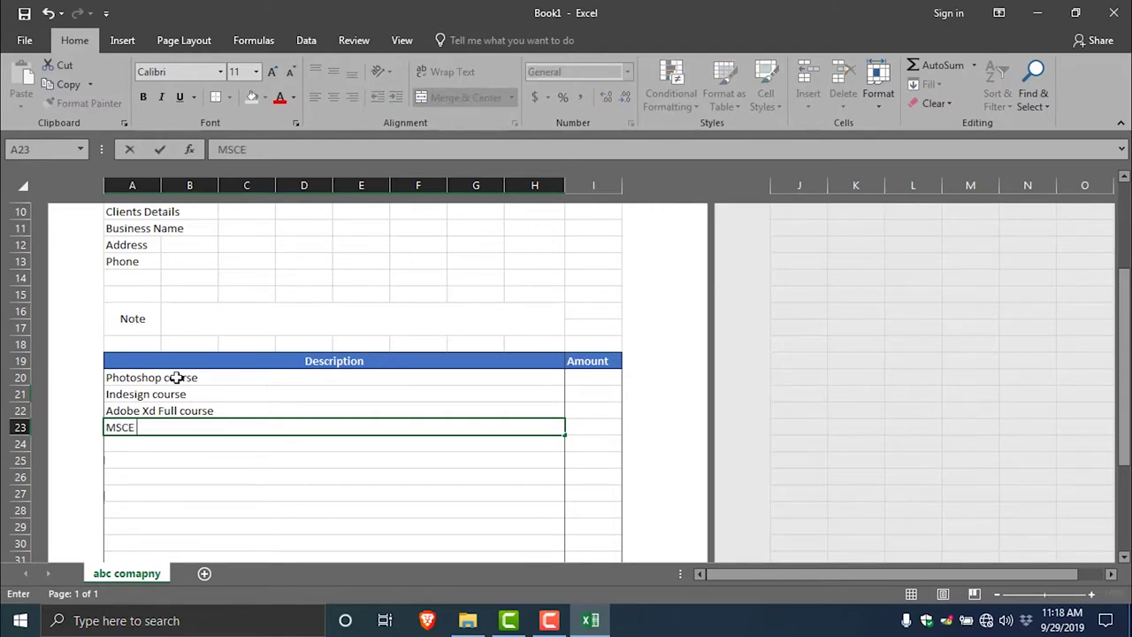
key("BackSpace")
type("Web development course")
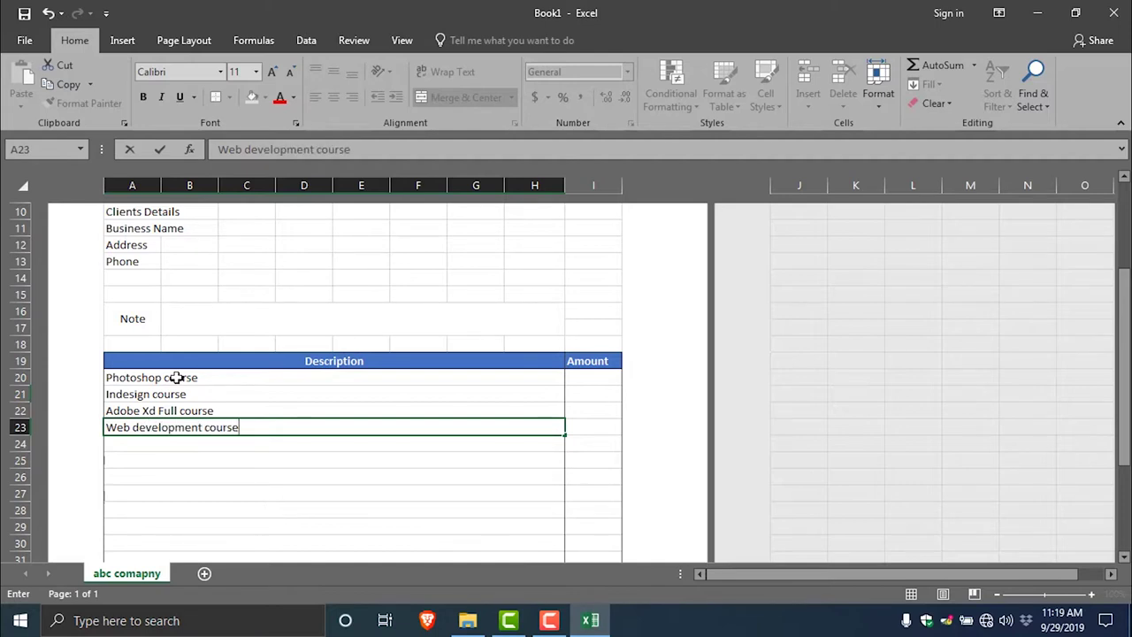
key("Return")
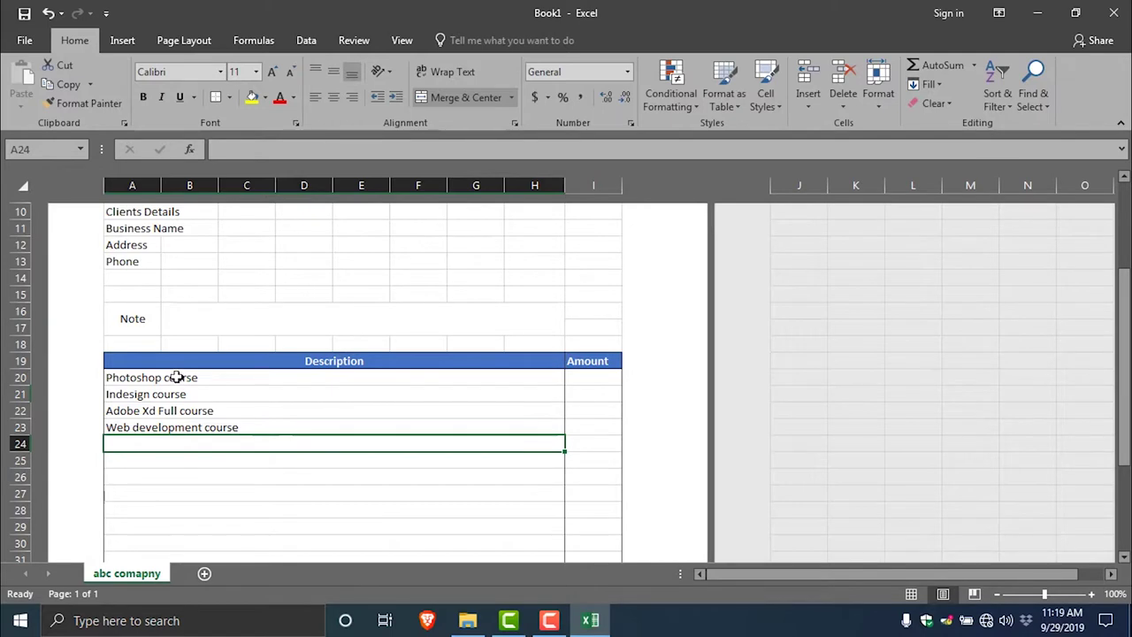
type("lll")
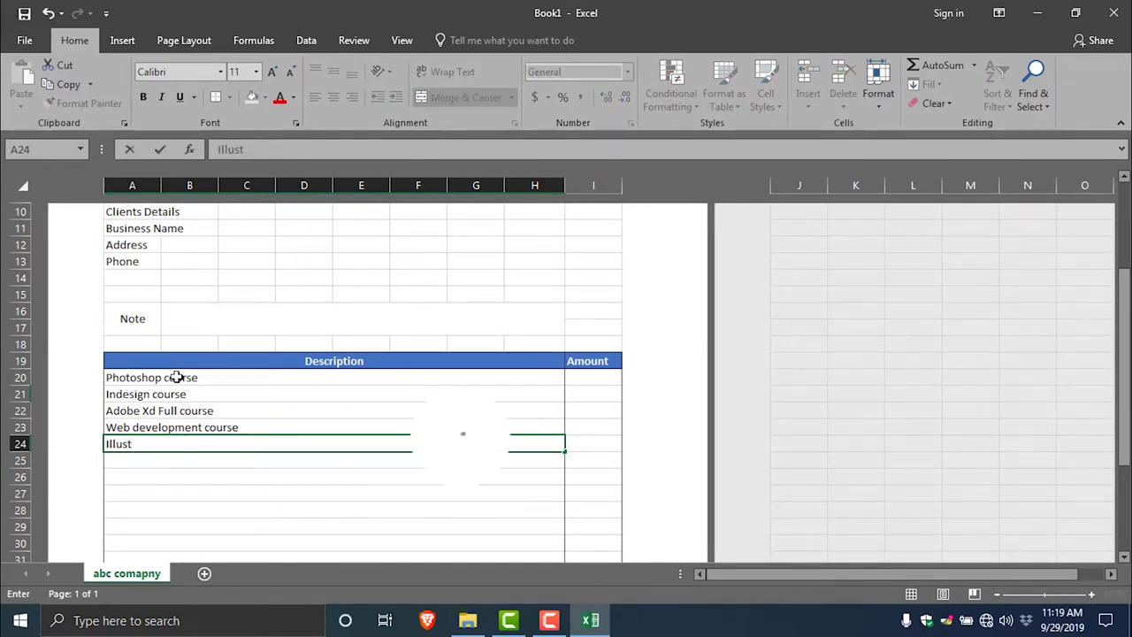
type("rator")
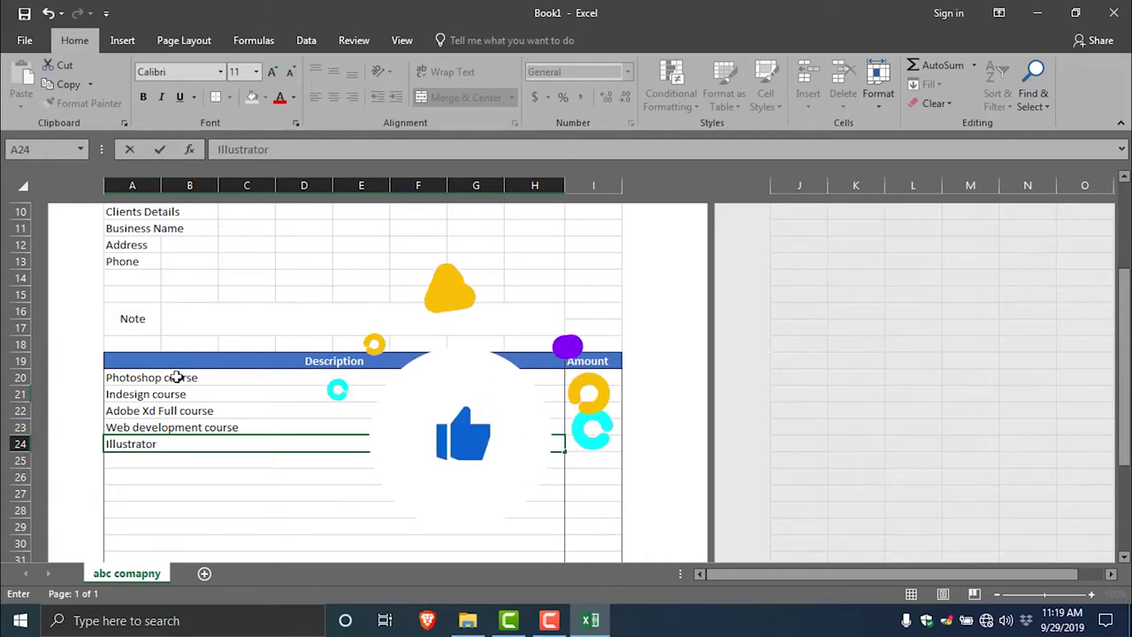
type(" Couse")
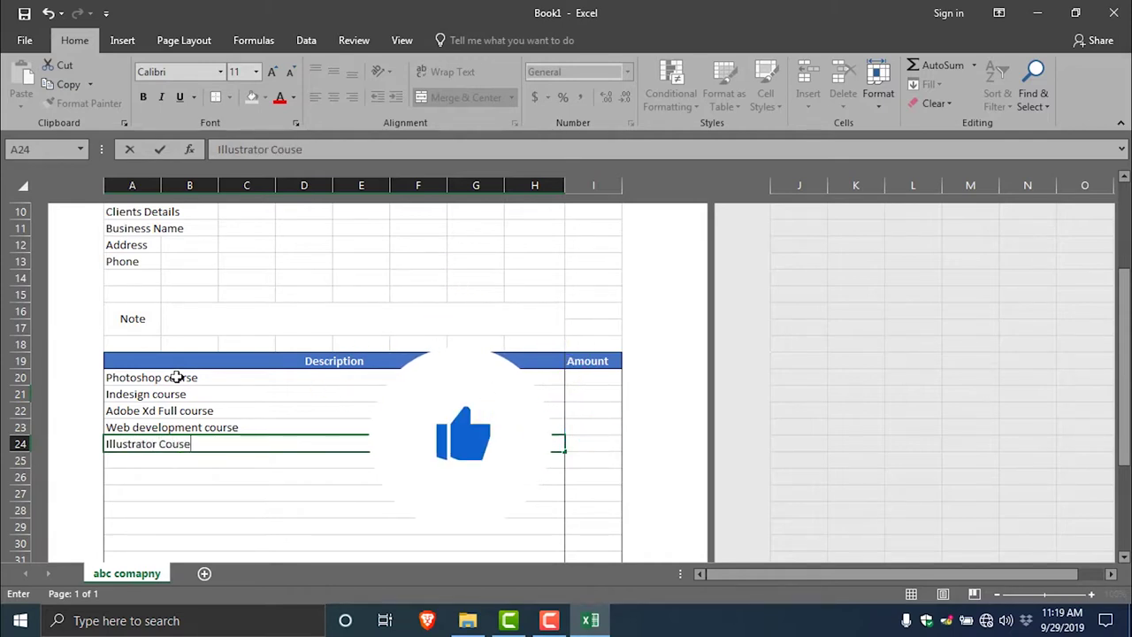
Enter amounts 500, 600, 400, 7000 and 1000 into I20:I24 for the five courses
left_click(592, 377)
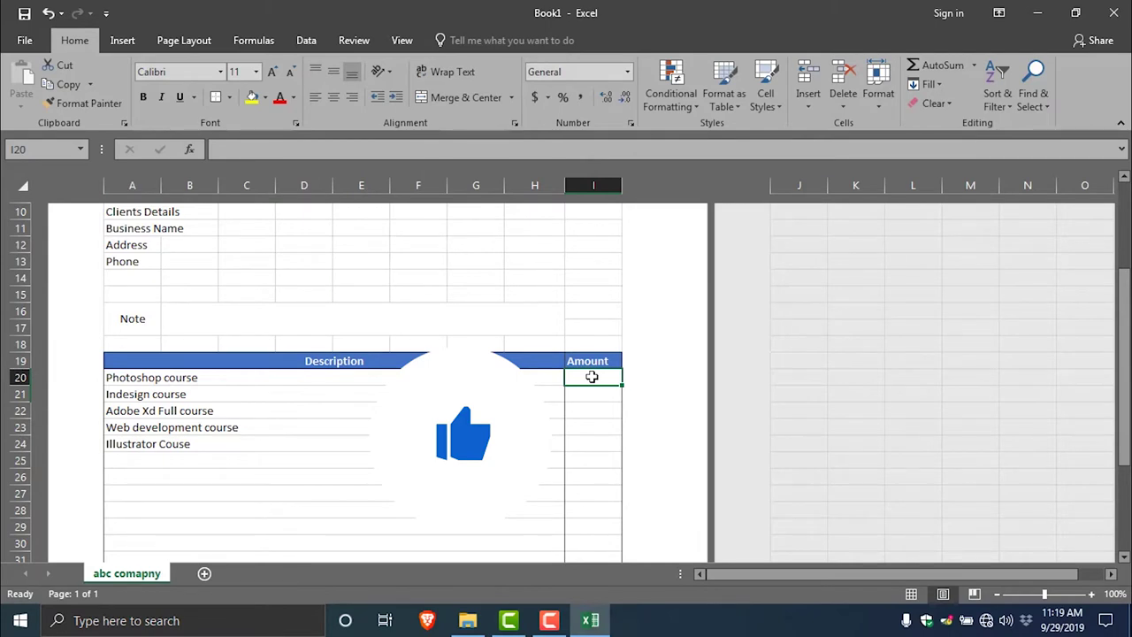
type("500")
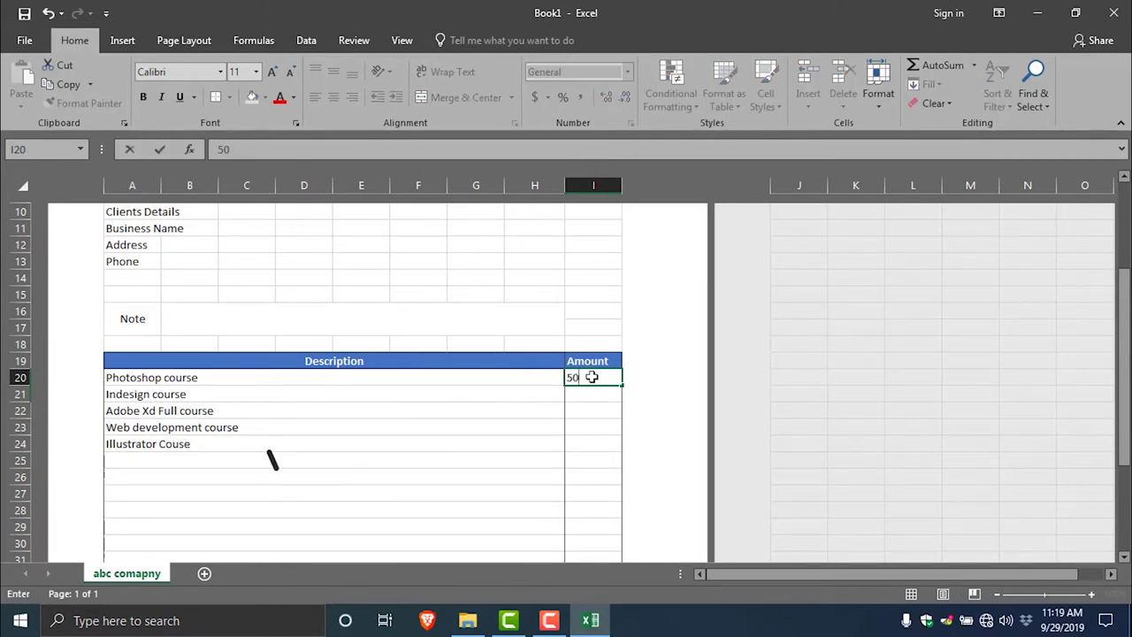
key("Return")
type("600")
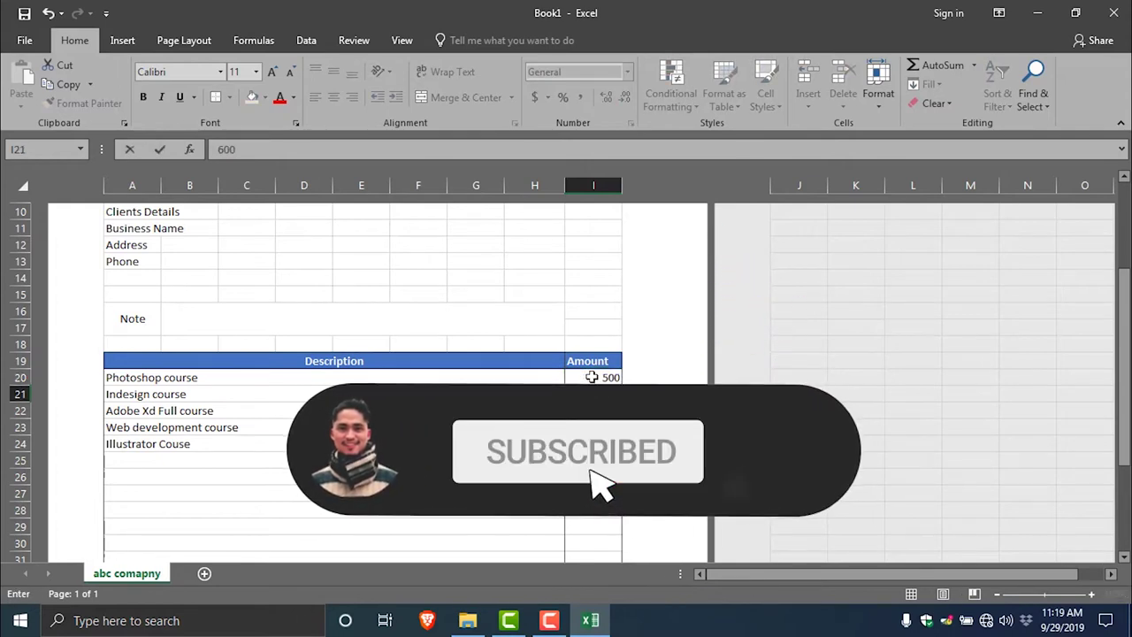
key("Return")
type("400")
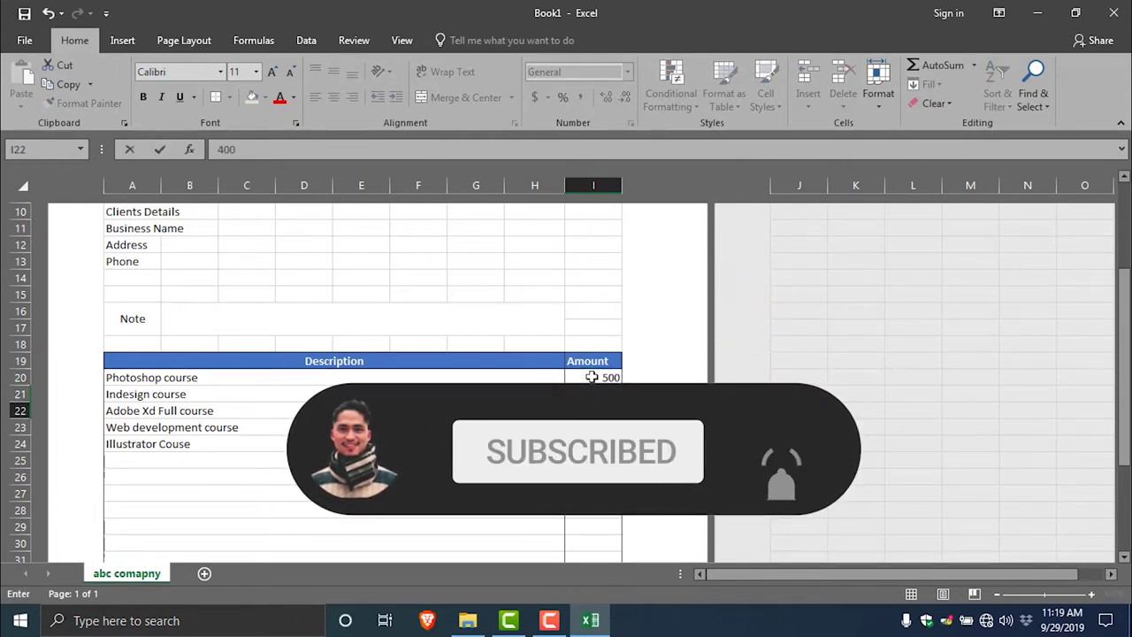
key("Return")
type("7000")
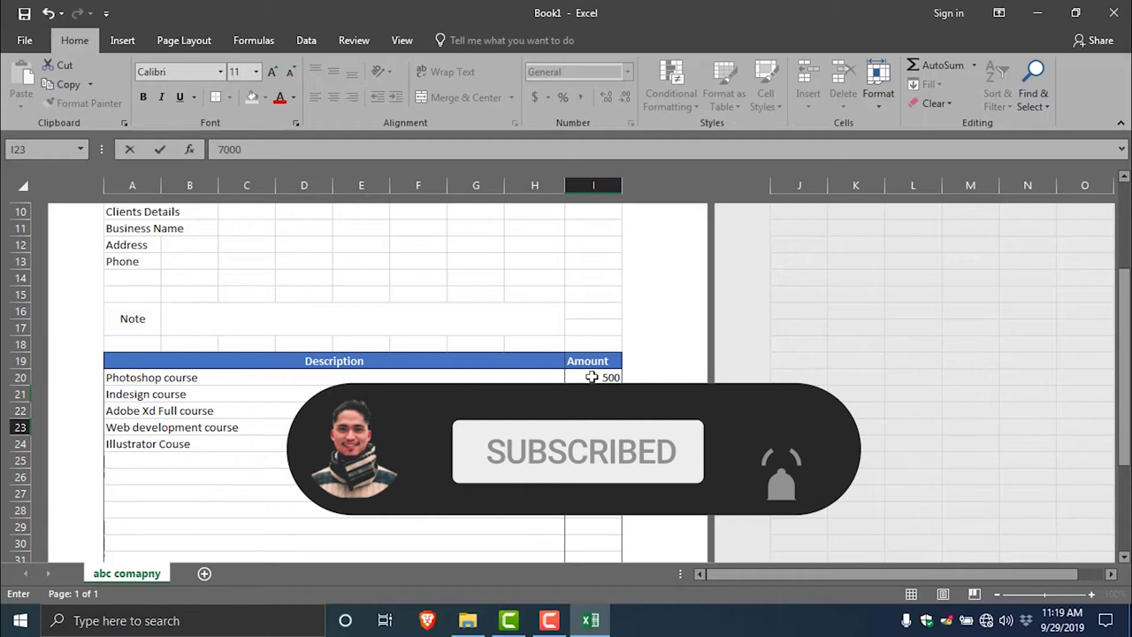
key("Return")
type("1000")
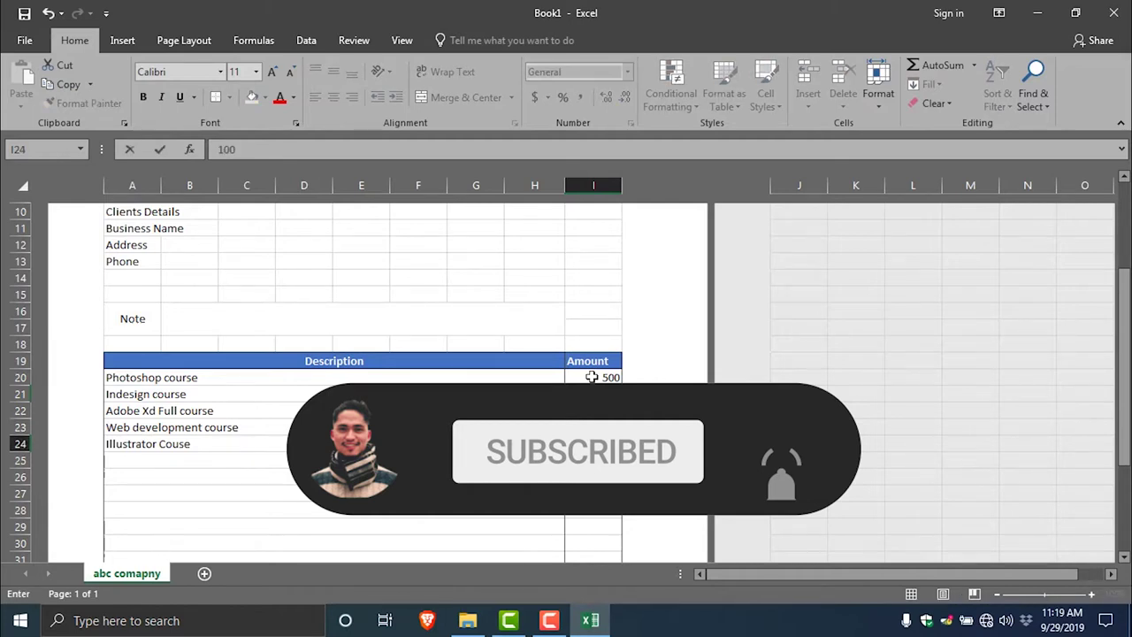
key("Return")
Check the entered amounts, ending back on the first value, 500
scroll(594, 385, "down", 2)
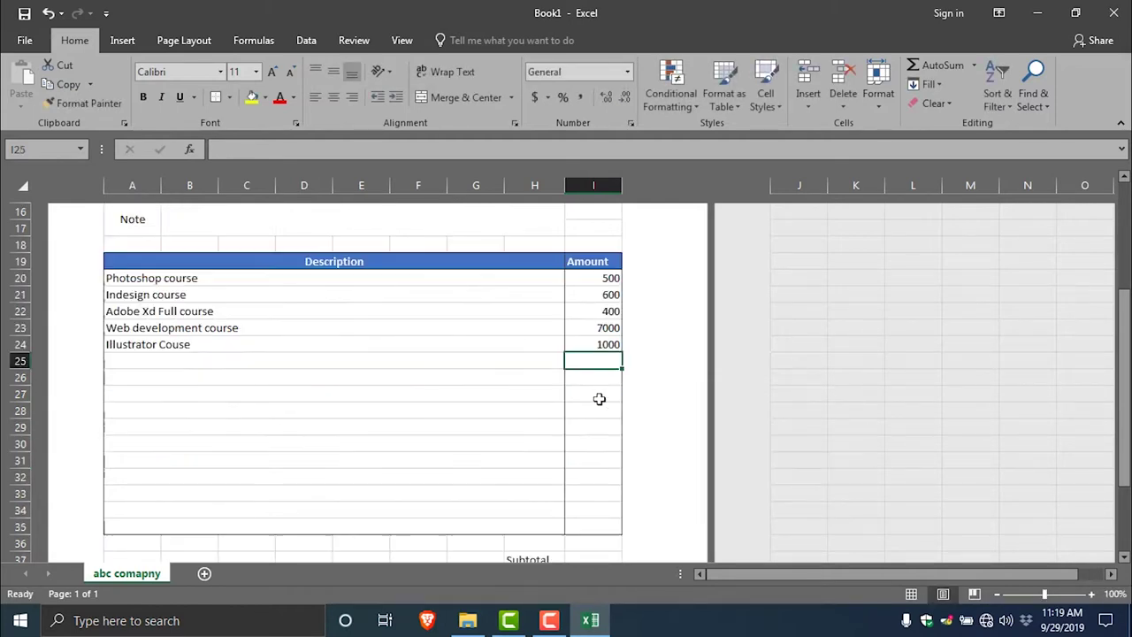
scroll(599, 397, "down", 1)
scroll(601, 415, "up", 1)
left_click(591, 232)
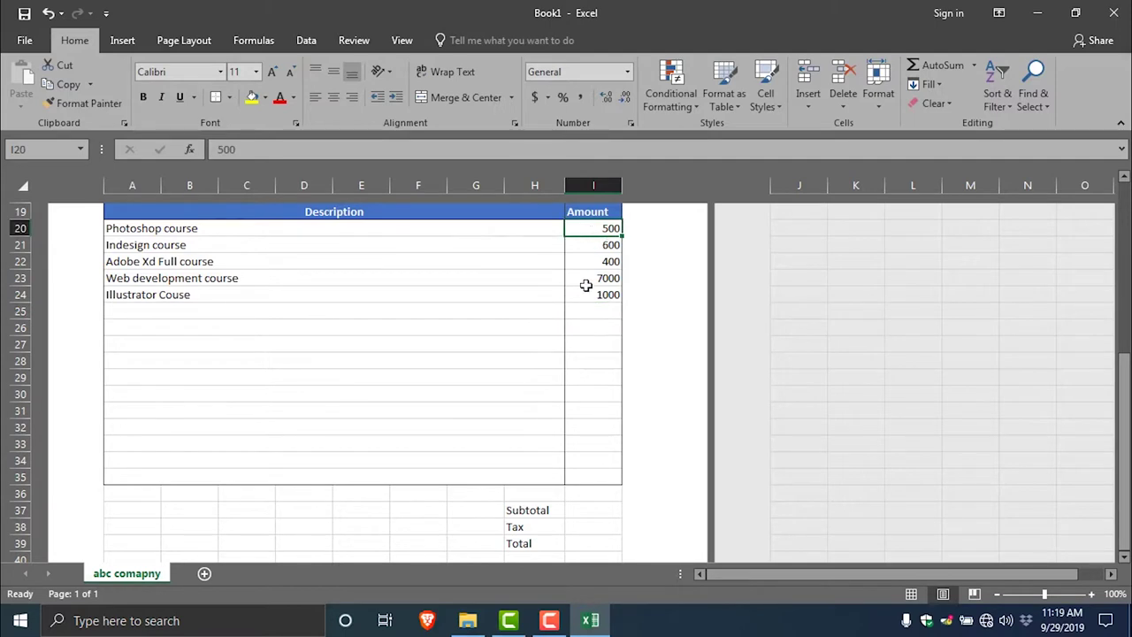
left_click(603, 258)
left_click(606, 294)
left_click(607, 262)
left_click(608, 231)
scroll(593, 278, "up", 1)
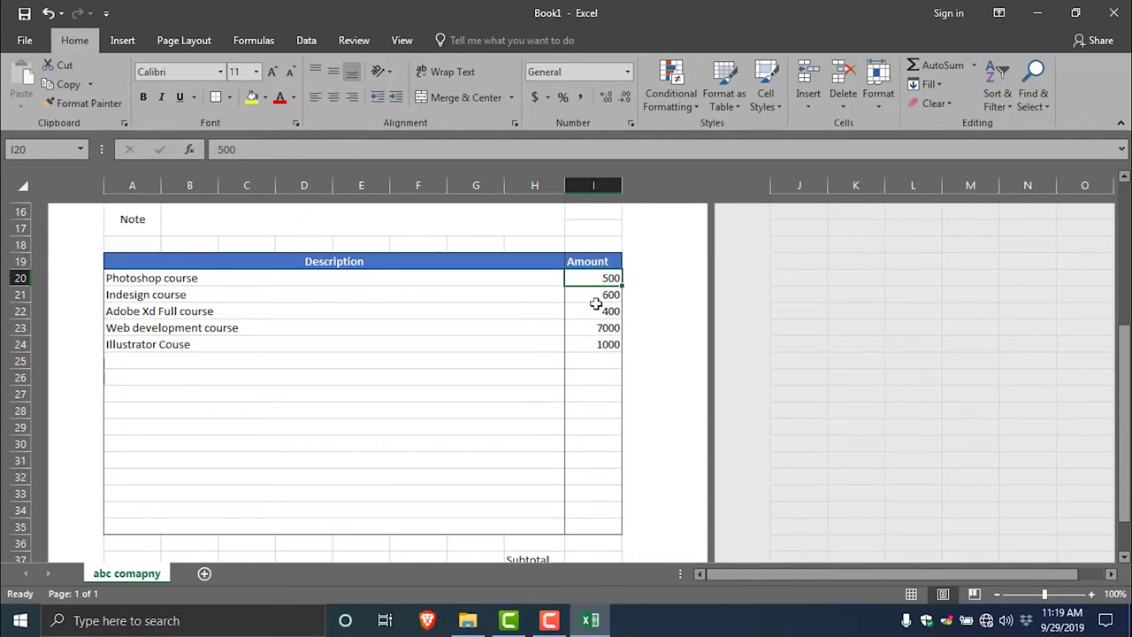
Format I20:I35 as Currency with the NPR symbol, showing e.g. NPR 7,000.00
left_click(597, 308)
left_click(597, 280)
left_click_drag(596, 289, 610, 528)
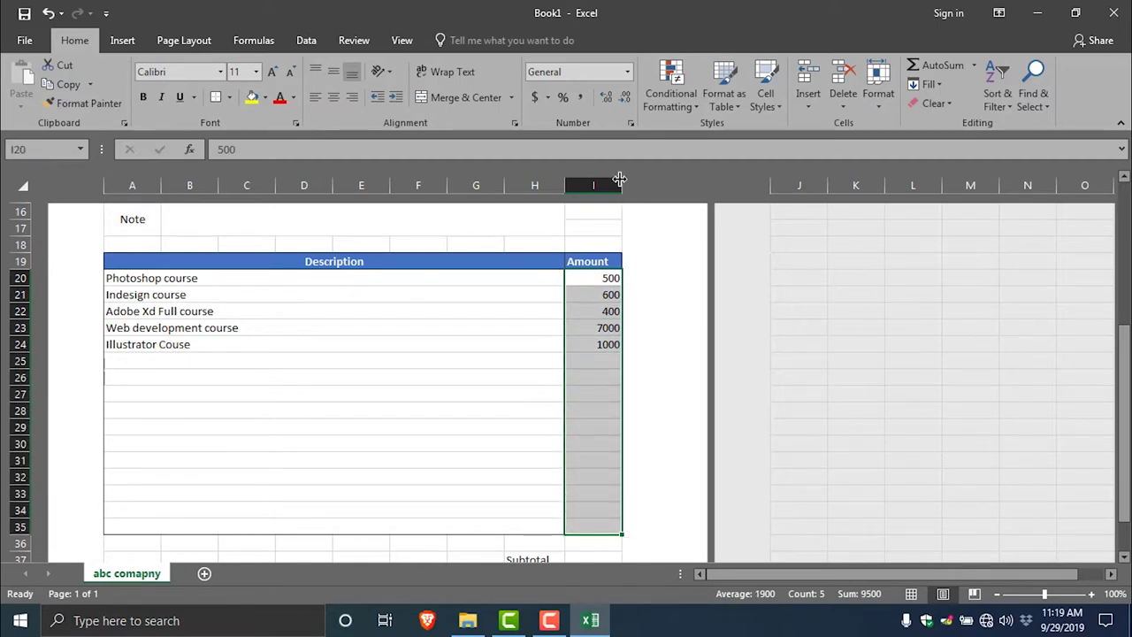
left_click(548, 96)
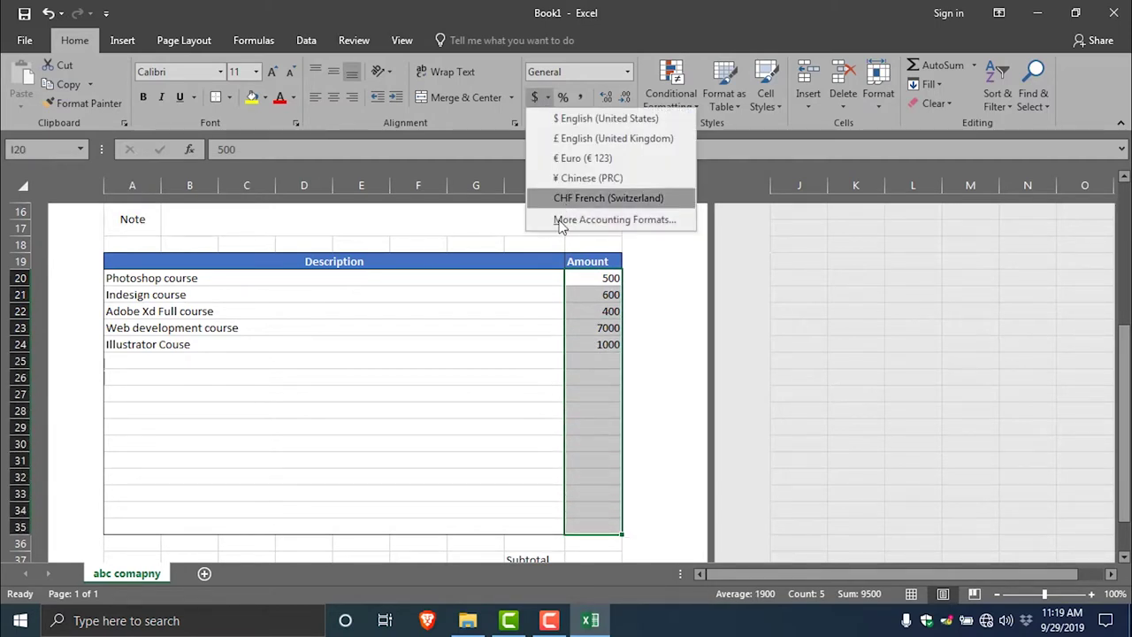
left_click(638, 70)
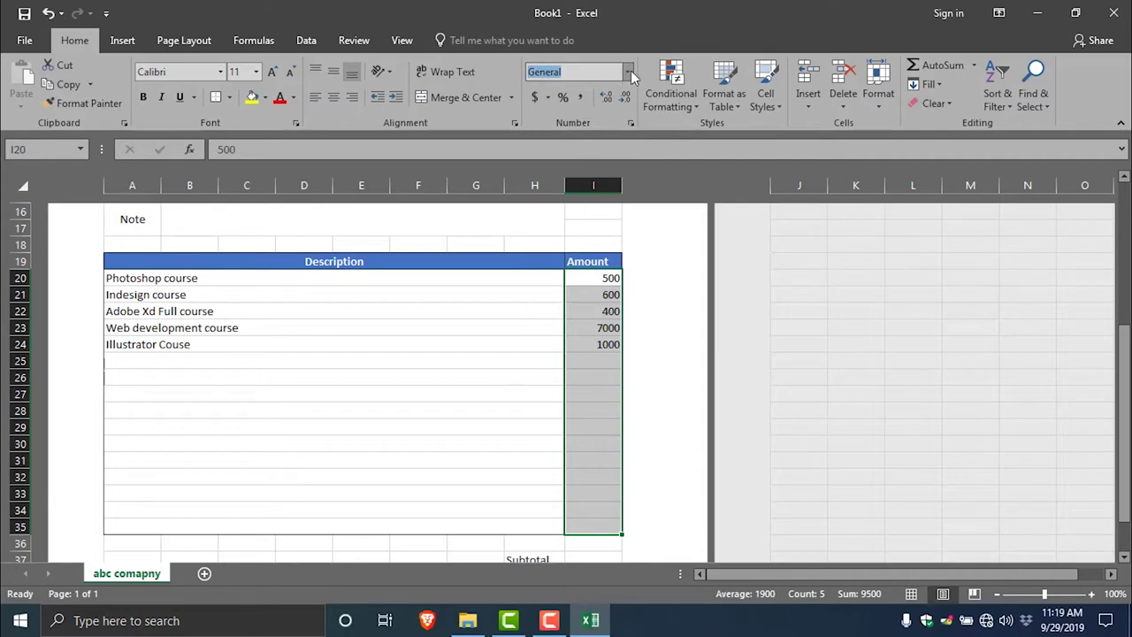
left_click(626, 72)
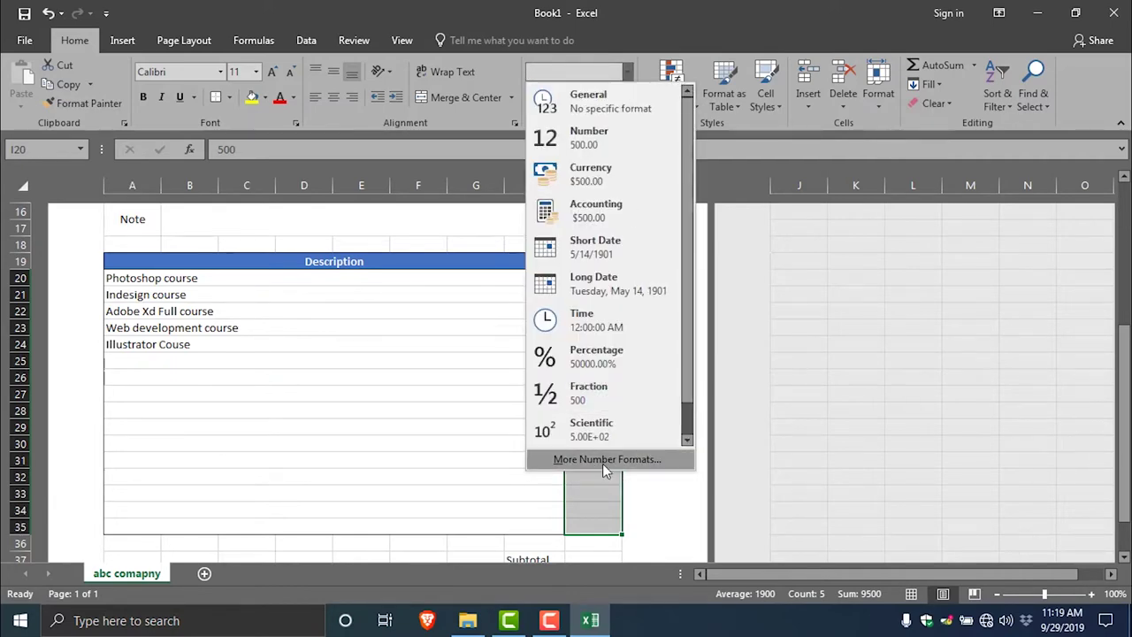
left_click(604, 464)
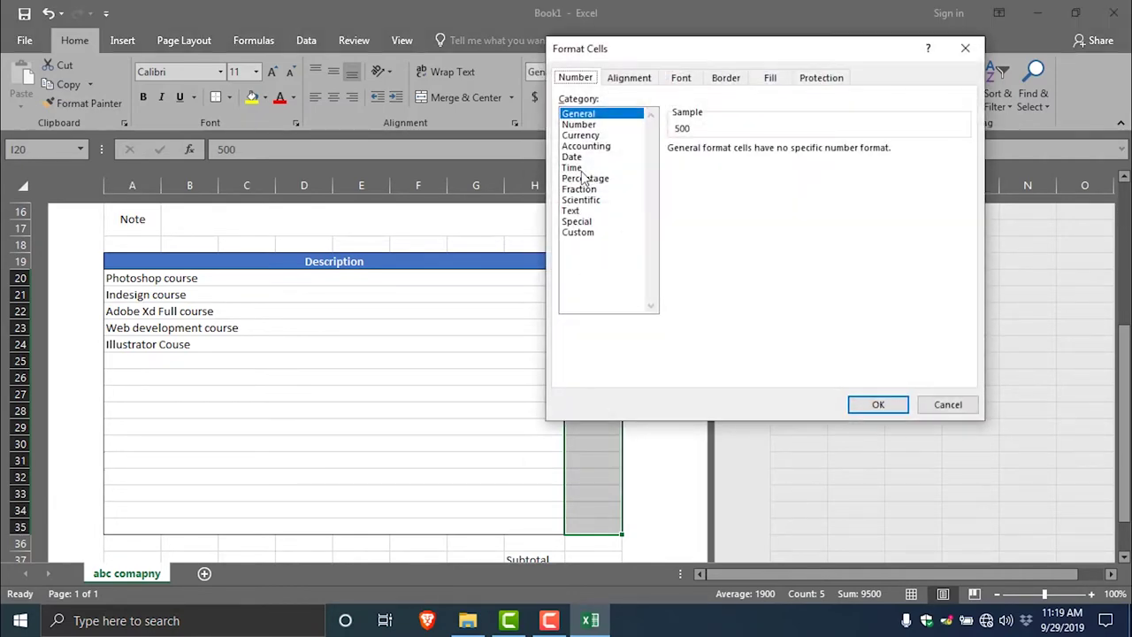
left_click(583, 136)
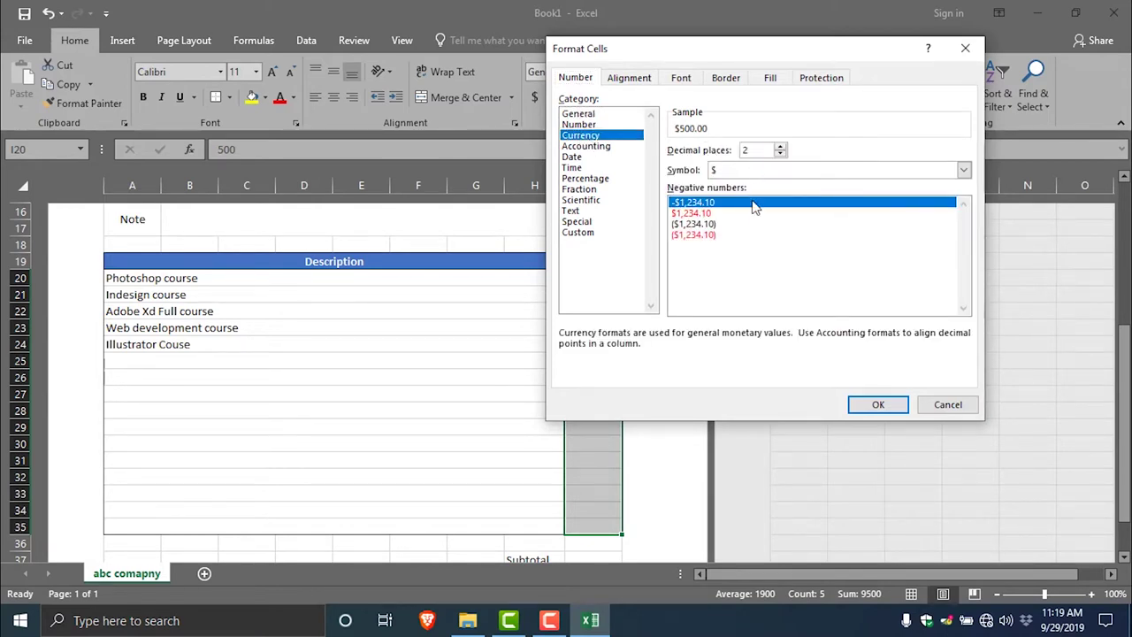
left_click(743, 171)
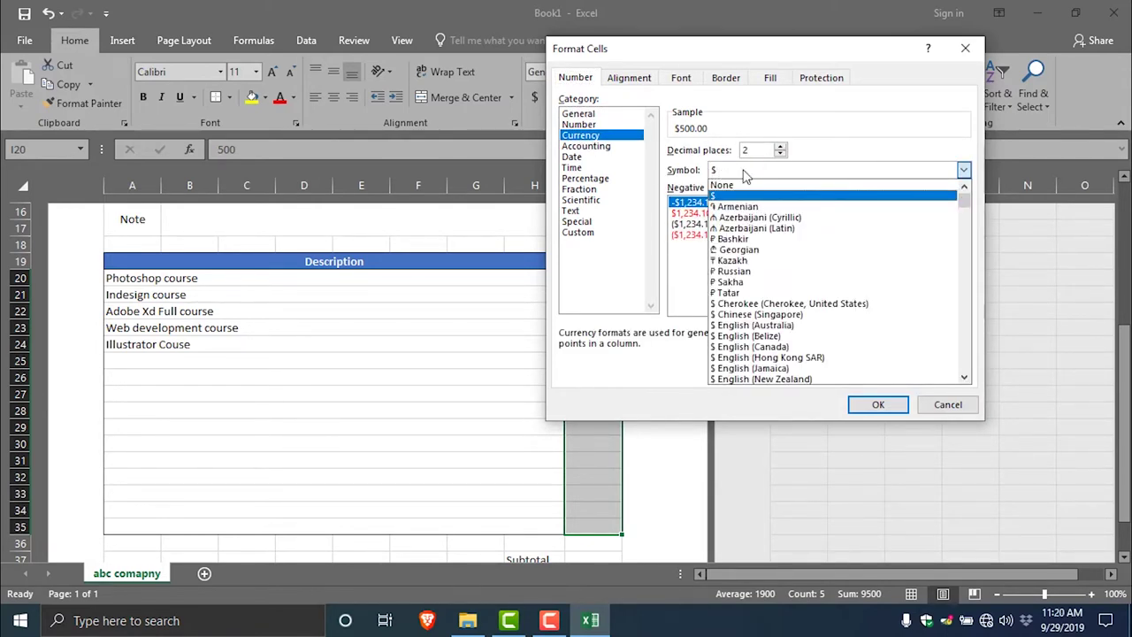
scroll(743, 174, "down", 20)
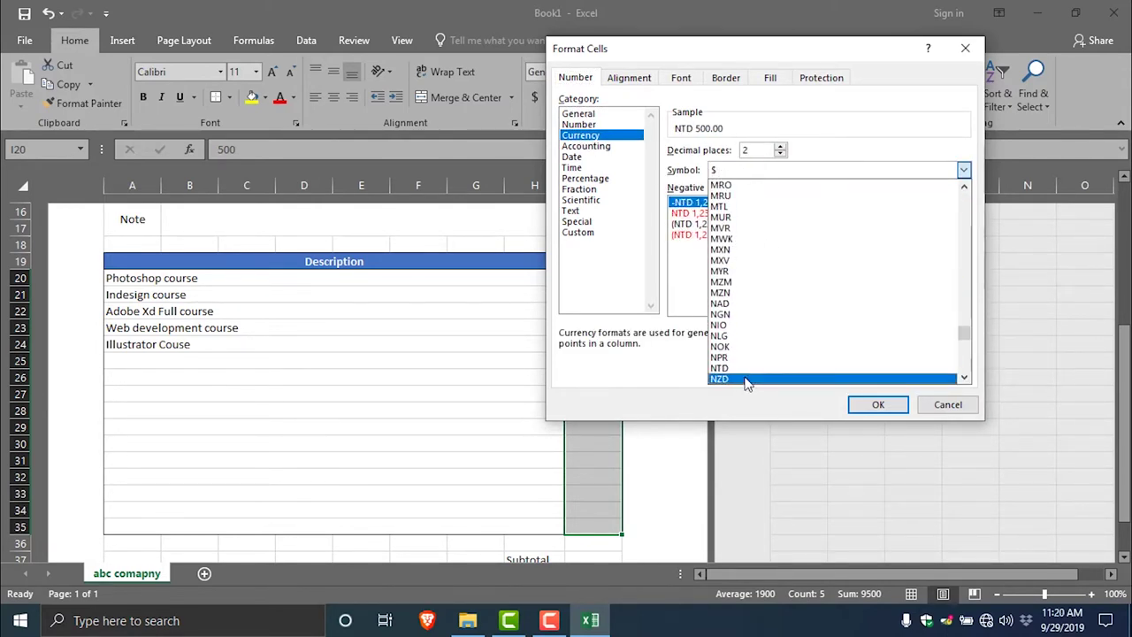
left_click(750, 357)
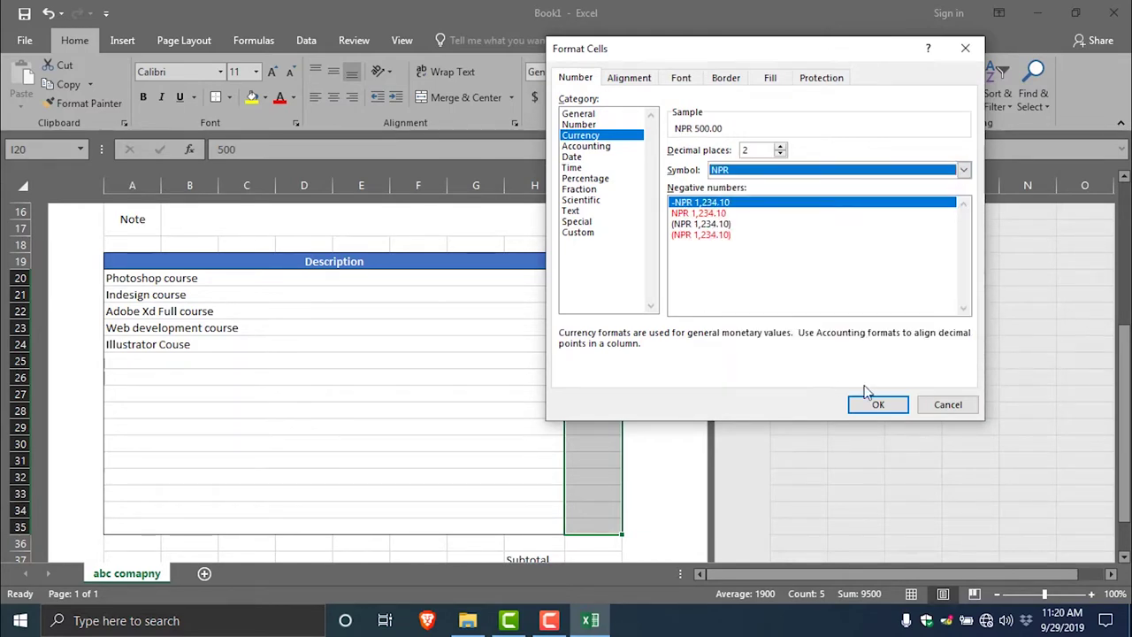
left_click(888, 406)
left_click_drag(610, 344, 610, 303)
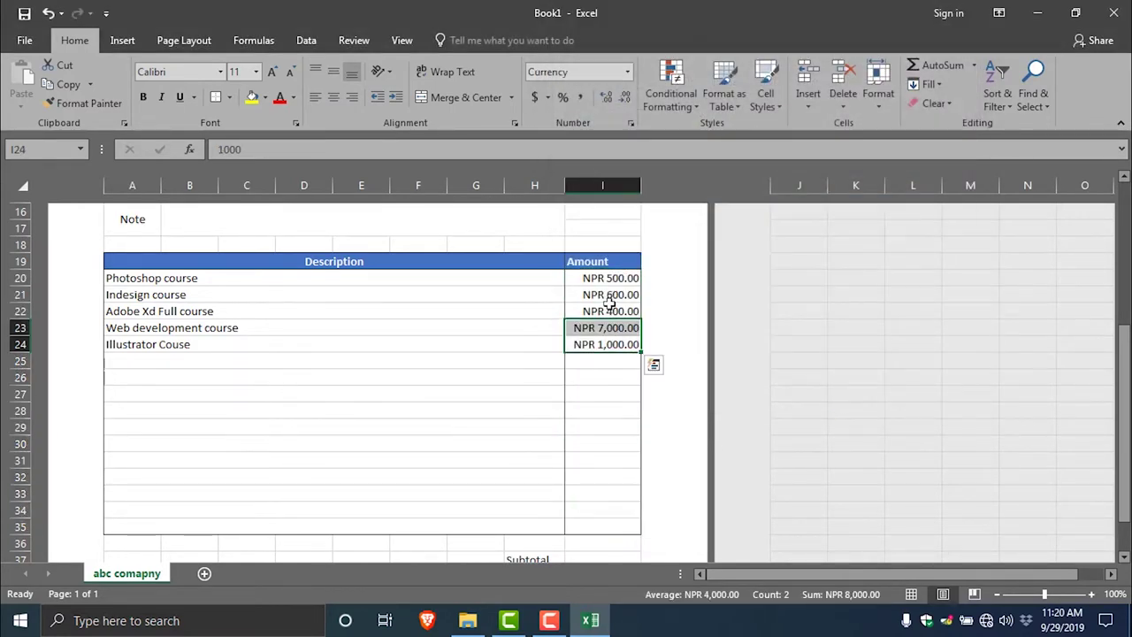
Enter =SUM(I20:I35) in Subtotal cell I37, giving NPR 9,500.00
scroll(596, 389, "up", 1)
scroll(596, 424, "down", 2)
scroll(603, 419, "down", 2)
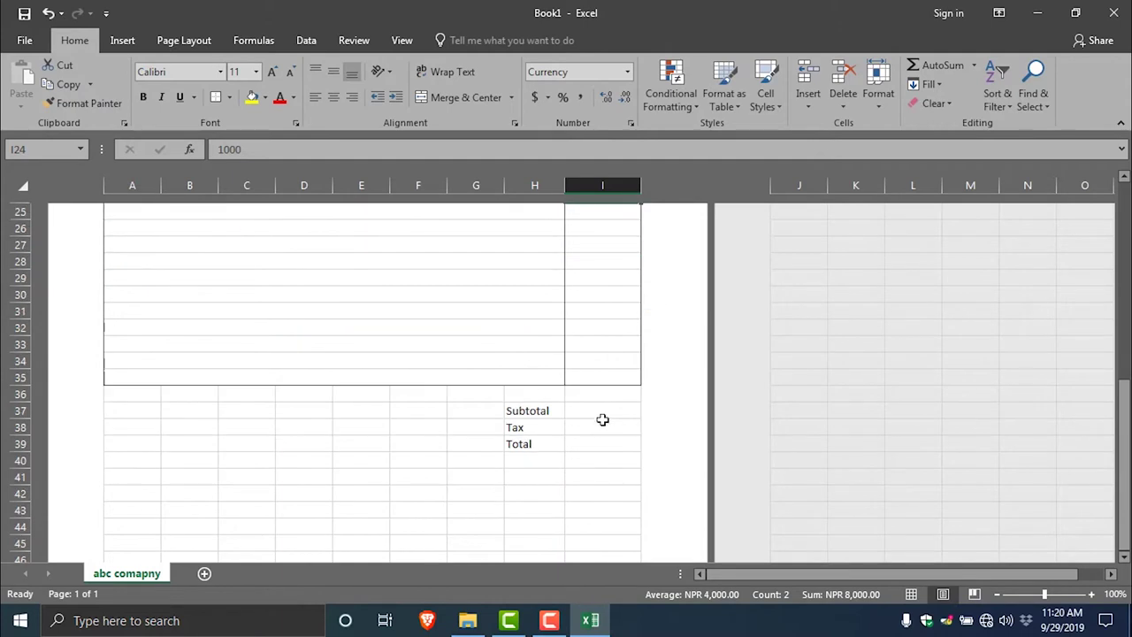
scroll(599, 412, "up", 3)
scroll(599, 412, "down", 1)
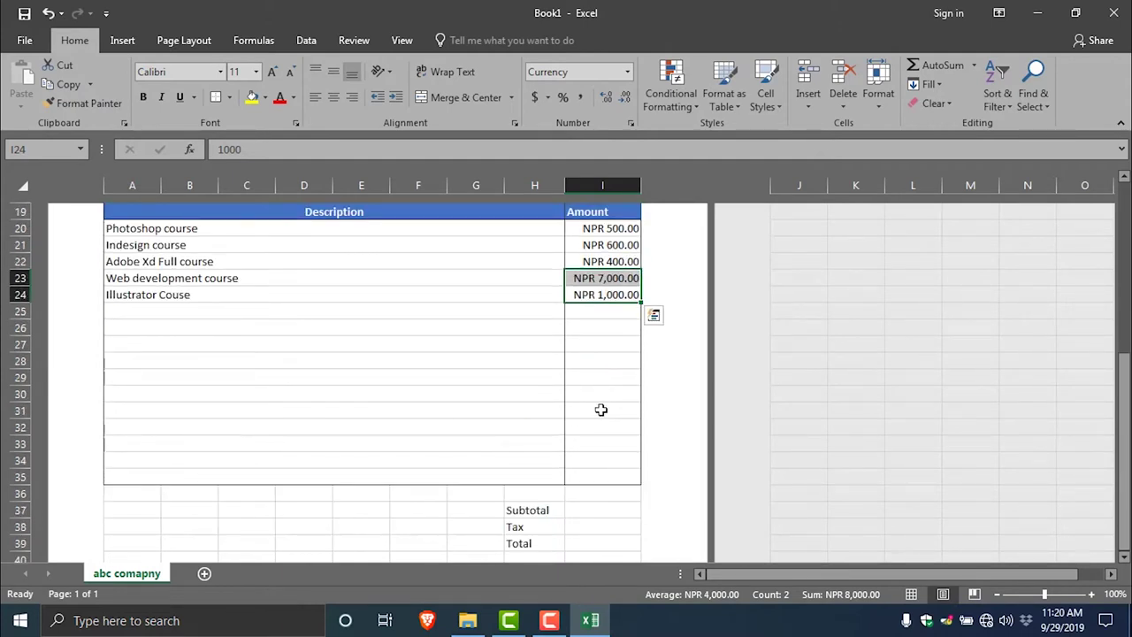
scroll(601, 410, "down", 1)
left_click(624, 361)
scroll(636, 437, "down", 2)
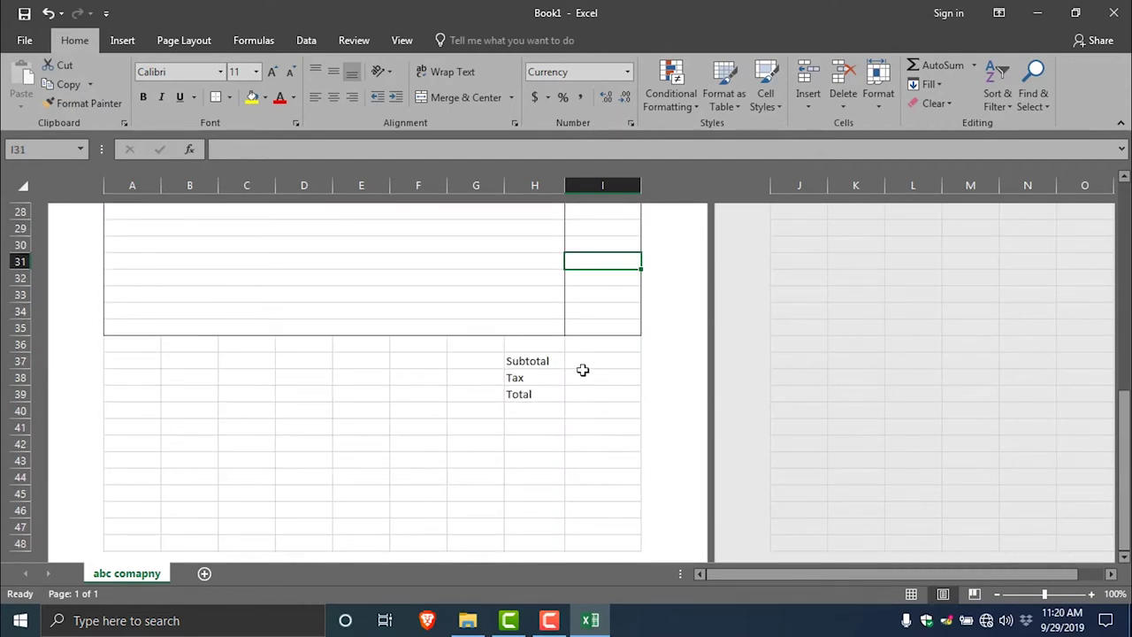
left_click(585, 360)
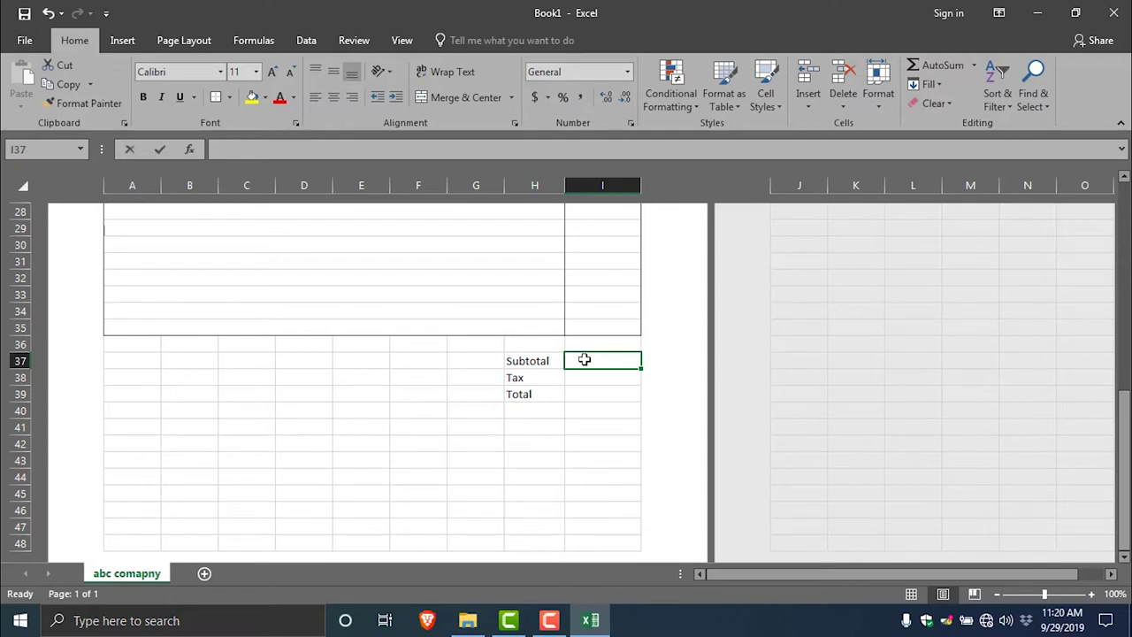
type("=sum")
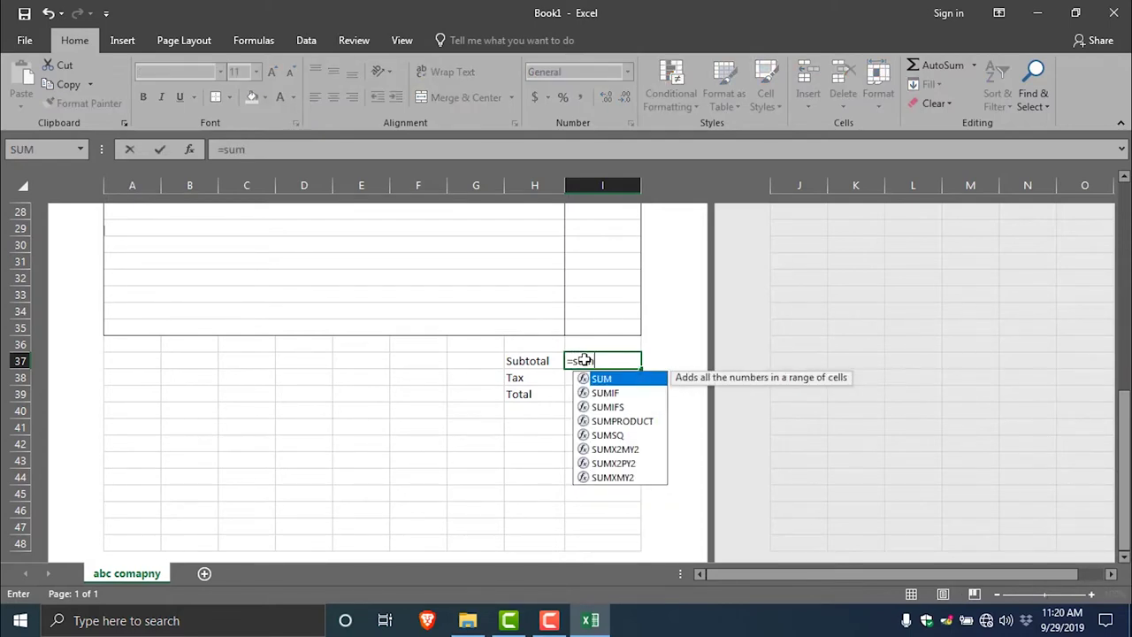
type("(")
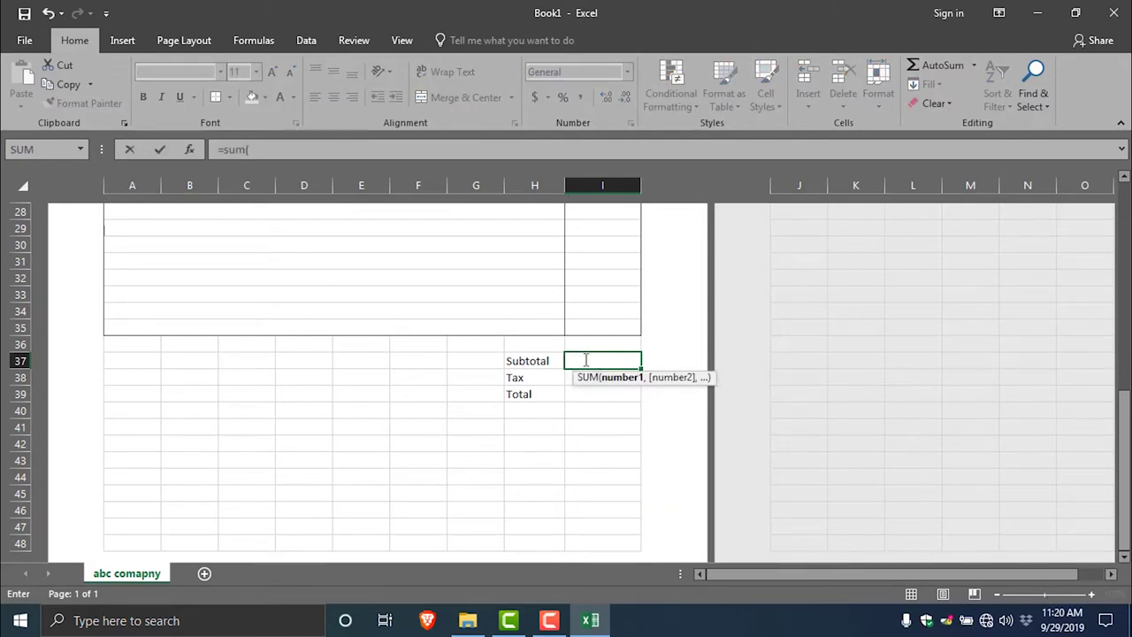
scroll(602, 356, "up", 2)
scroll(601, 321, "up", 1)
left_click_drag(601, 228, 602, 479)
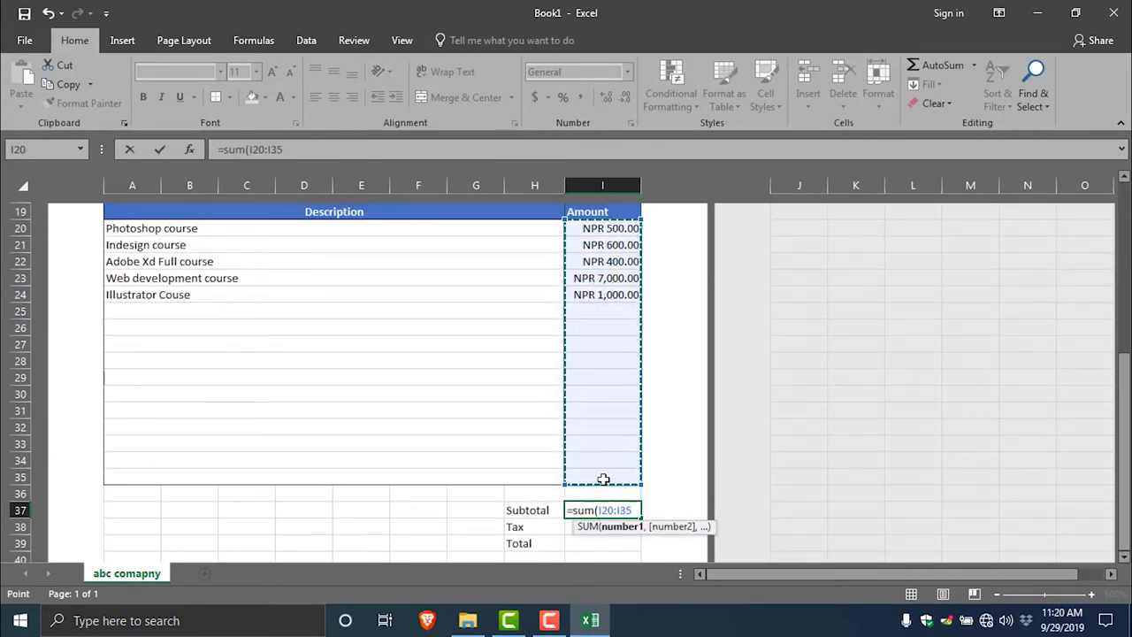
key("Return")
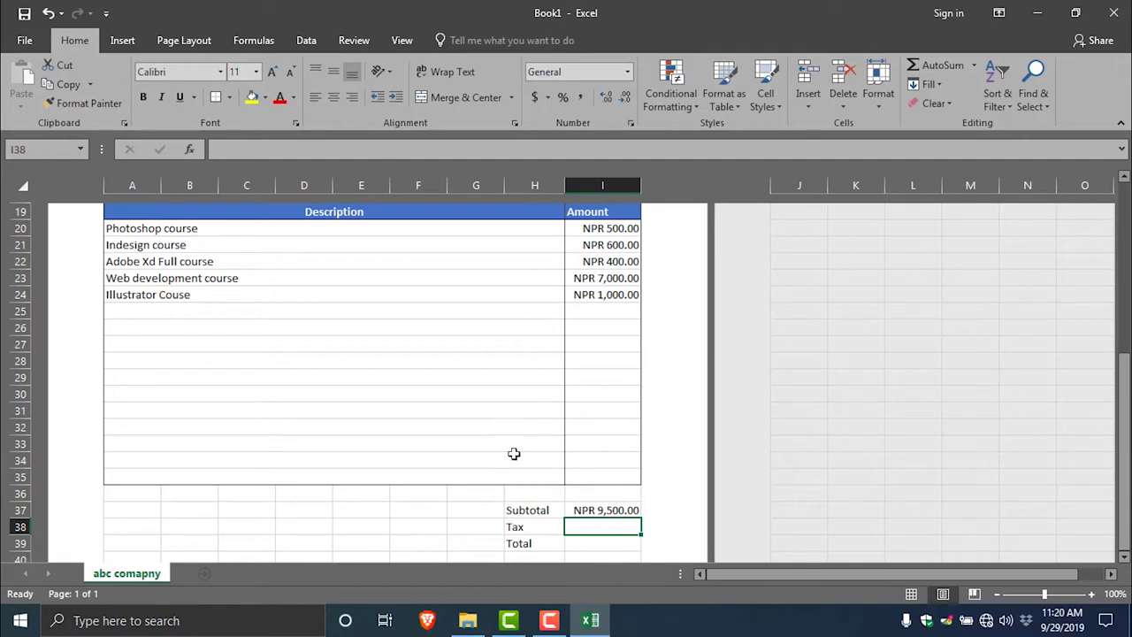
Enter =I37*0.13 in Tax cell I38, giving NPR 1,235.00
left_click(605, 511)
left_click(600, 526)
type("=")
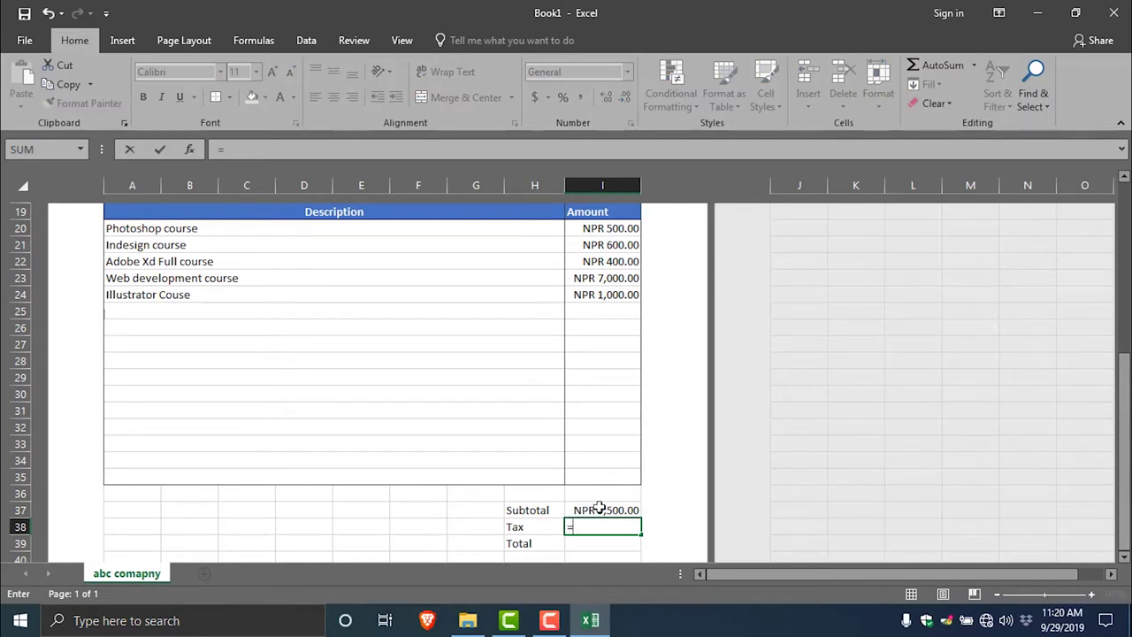
left_click(602, 510)
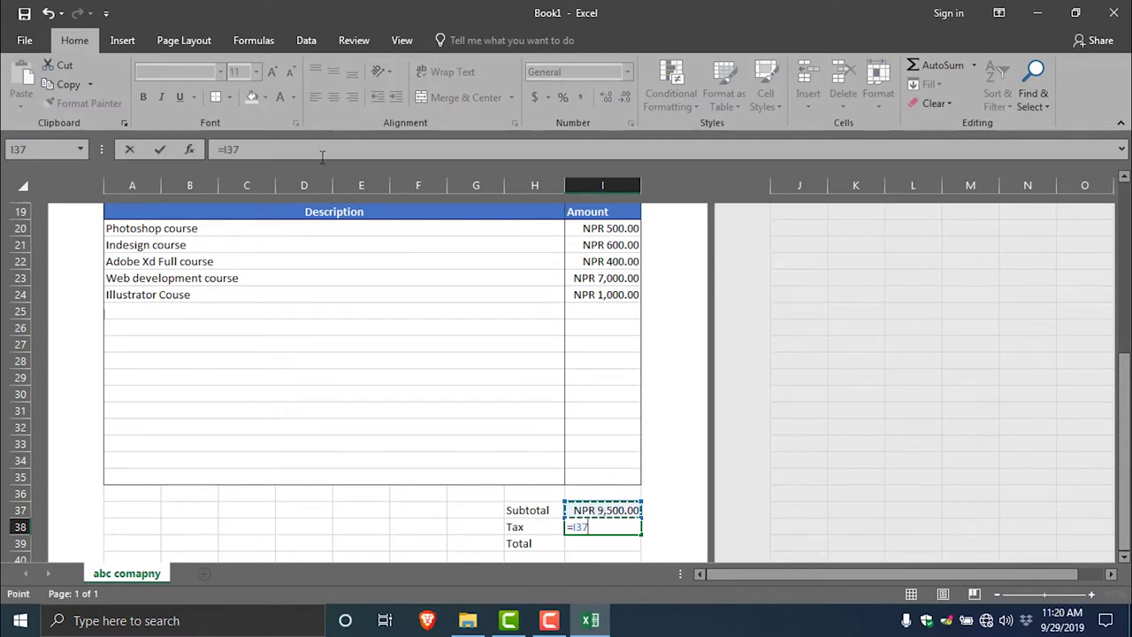
left_click(255, 148)
type("13")
key("Return")
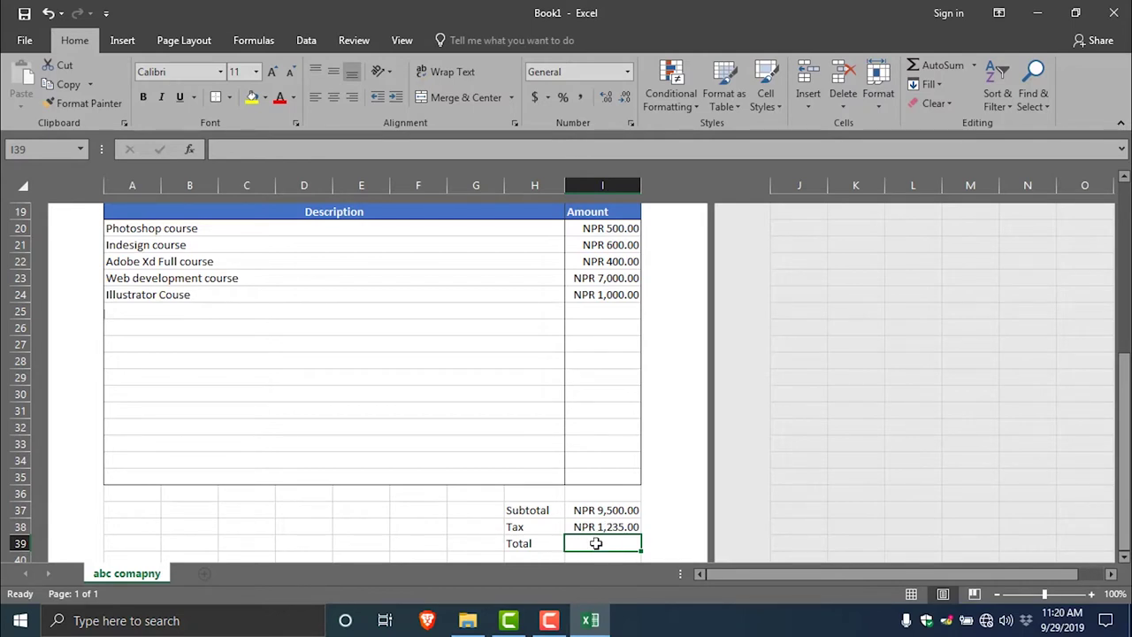
Enter =SUM(I37,I38) in I39 so the Total reads NPR 10,735.00
type("=sum")
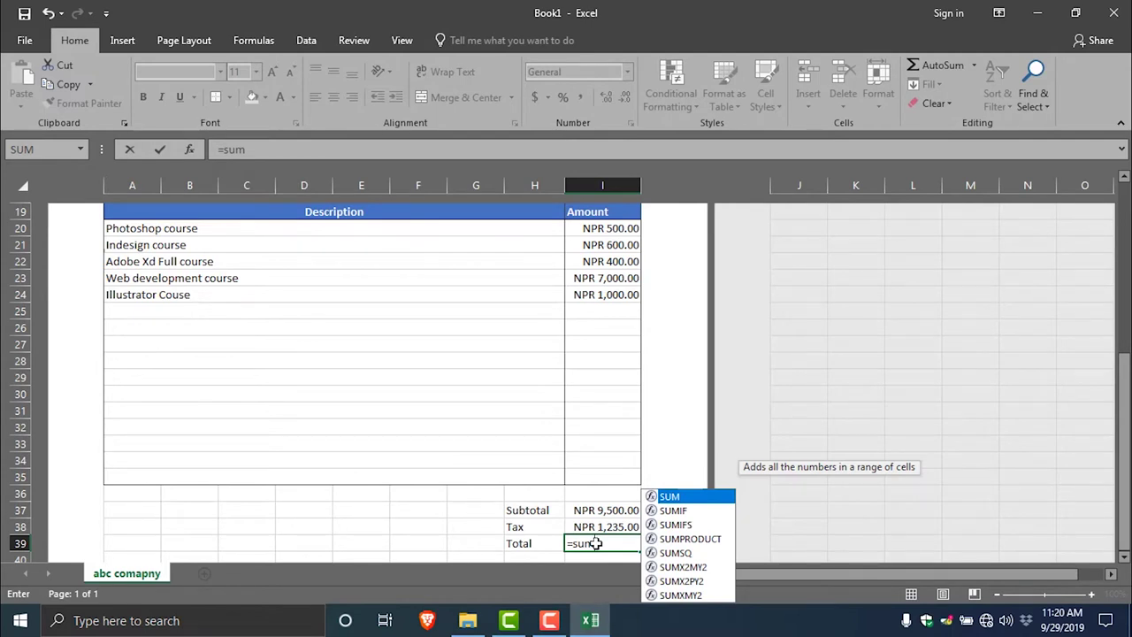
type("(")
left_click(606, 510)
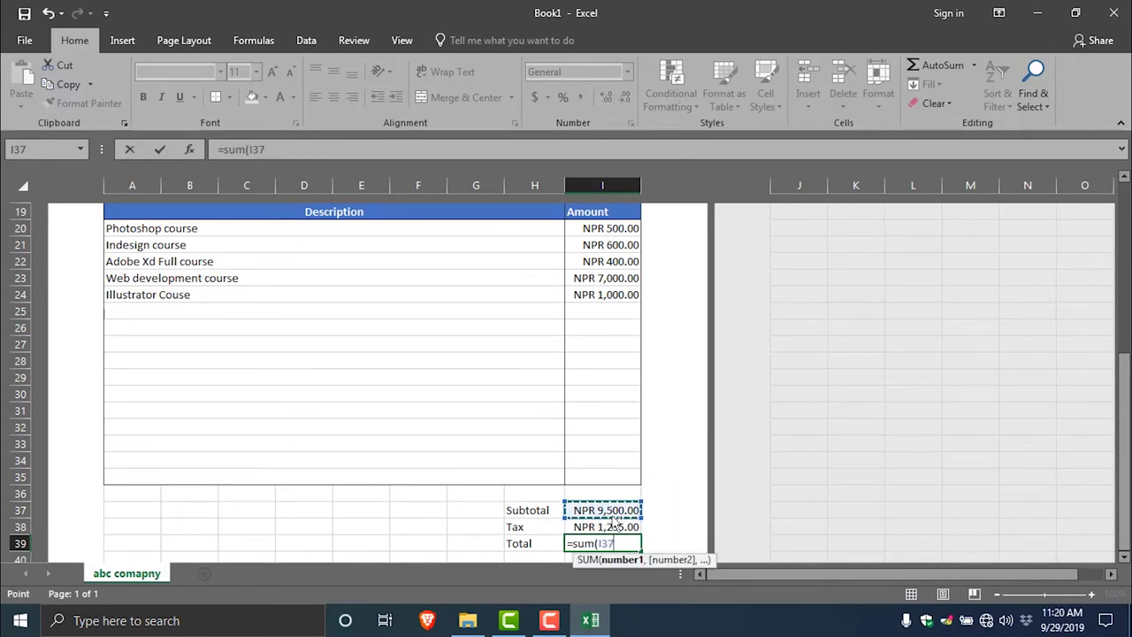
type(",")
left_click(610, 527)
key("Return")
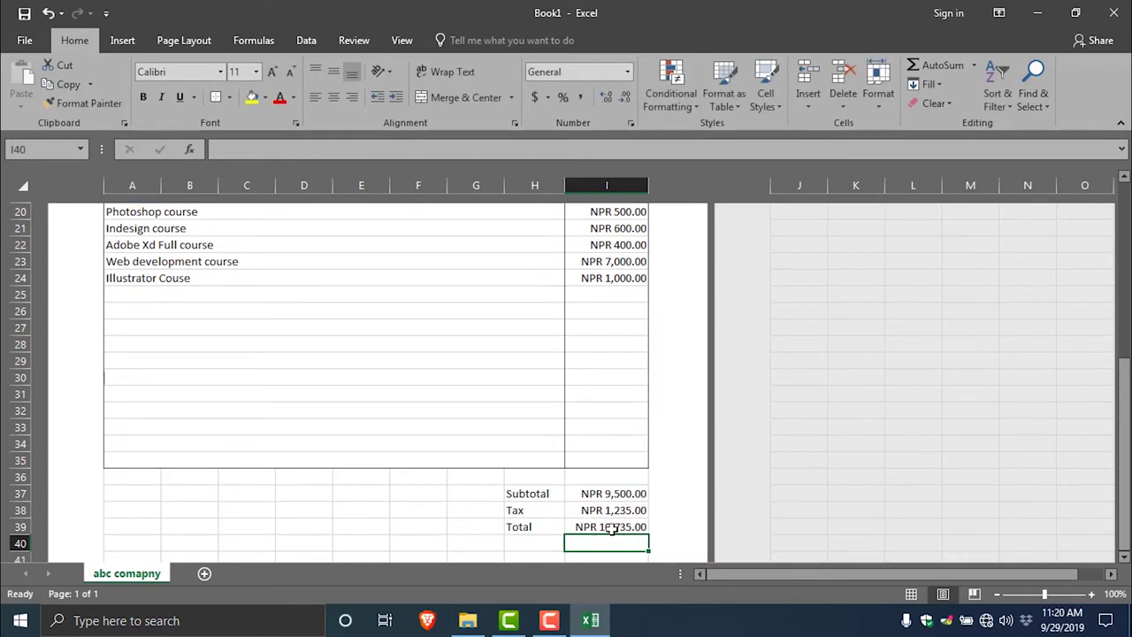
scroll(566, 525, "down", 1)
Add a Video Course line in row 25 priced 8000, raising the total to NPR 19,775.00
scroll(327, 468, "up", 3)
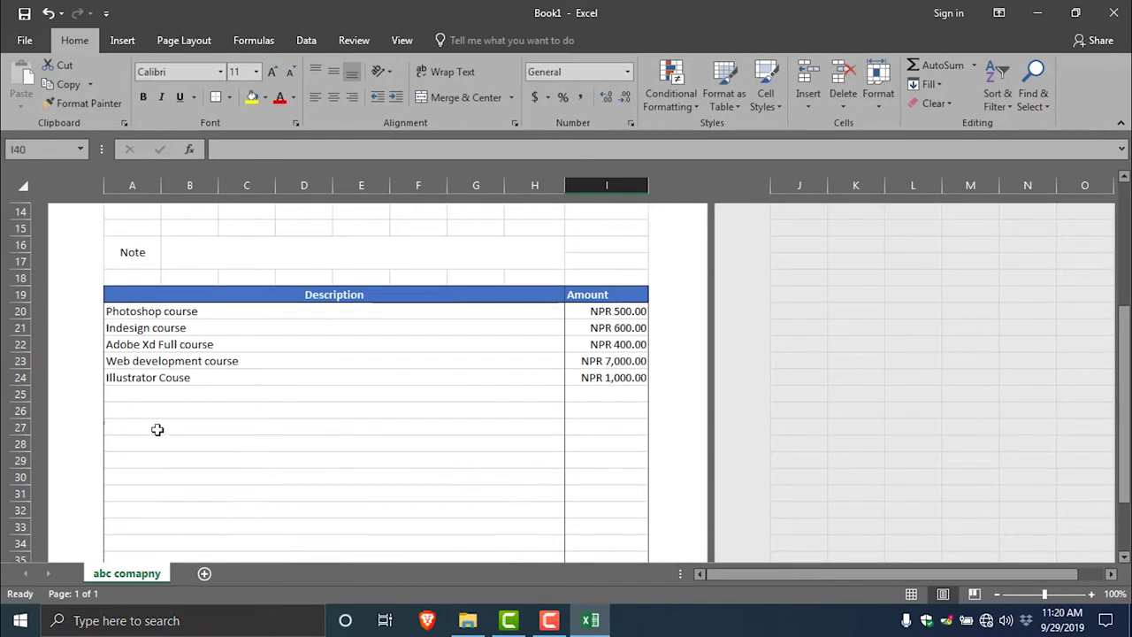
left_click(133, 393)
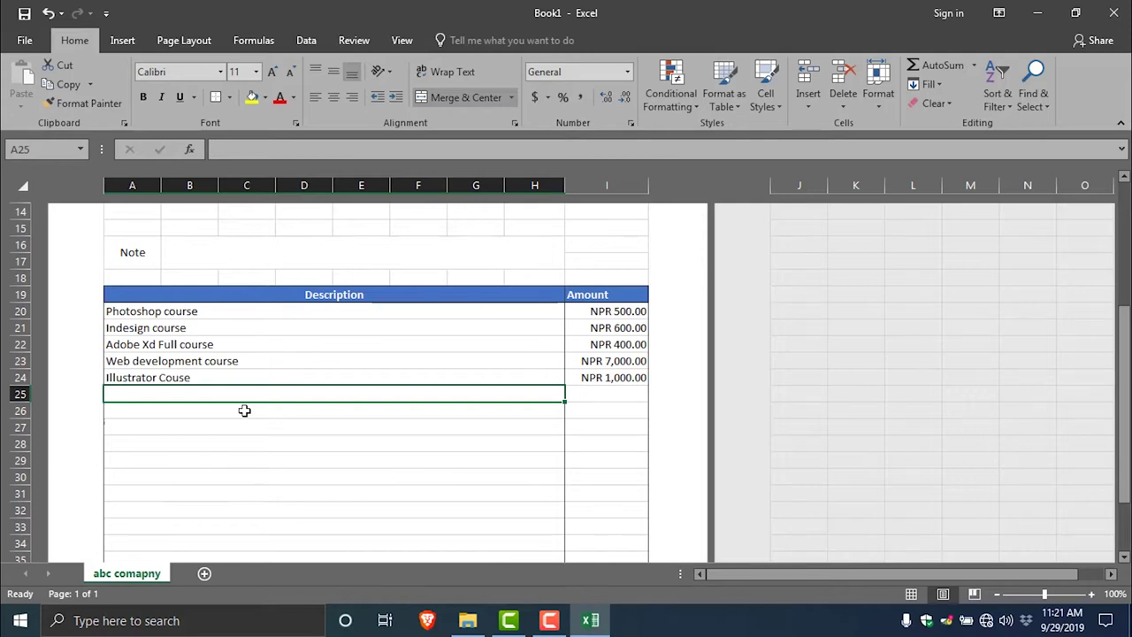
type("Video Course")
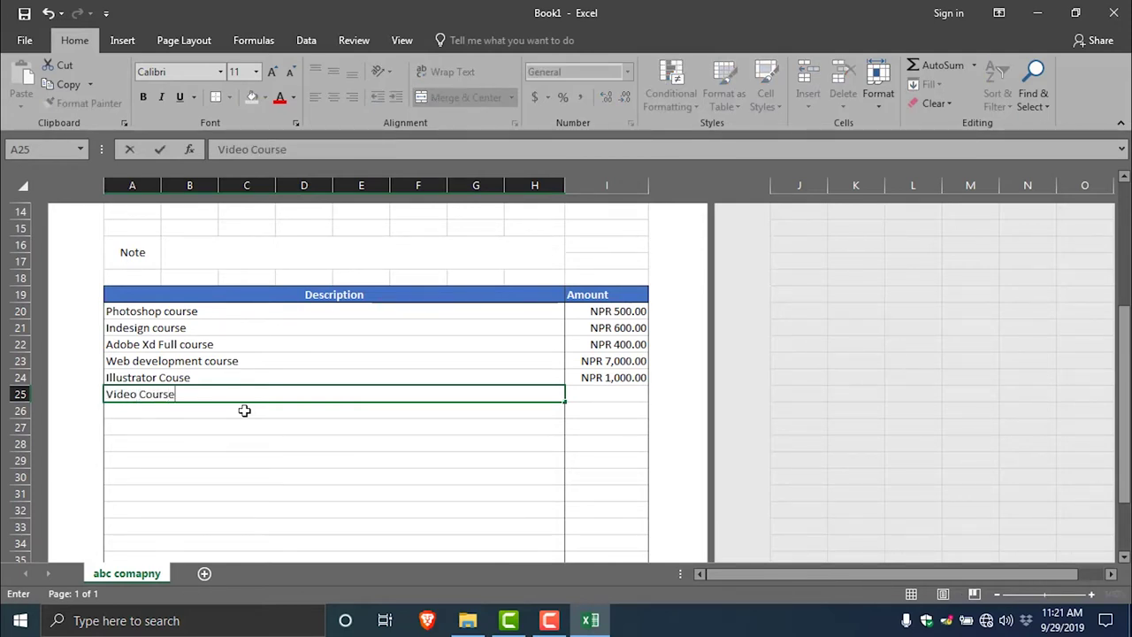
key("Tab")
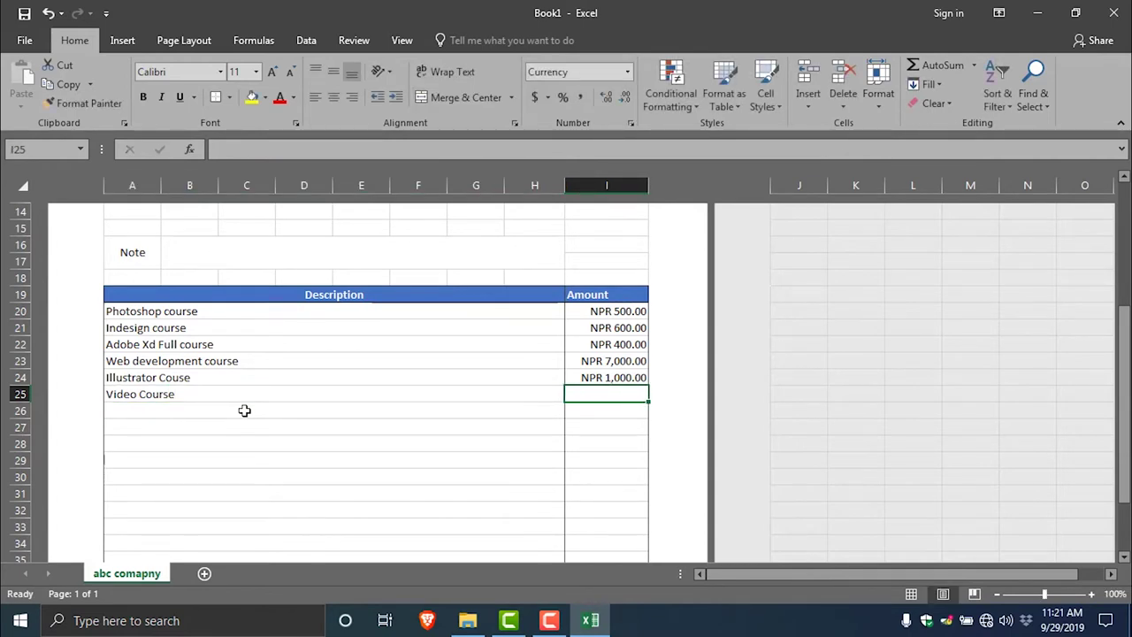
scroll(244, 410, "down", 1)
scroll(326, 399, "down", 1)
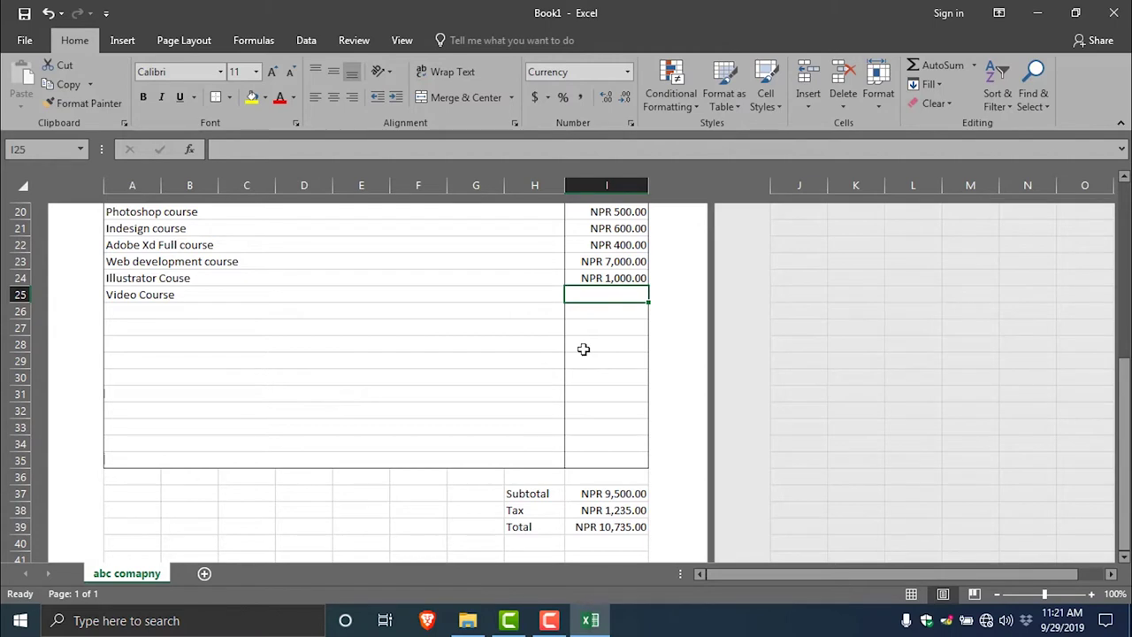
type("8000")
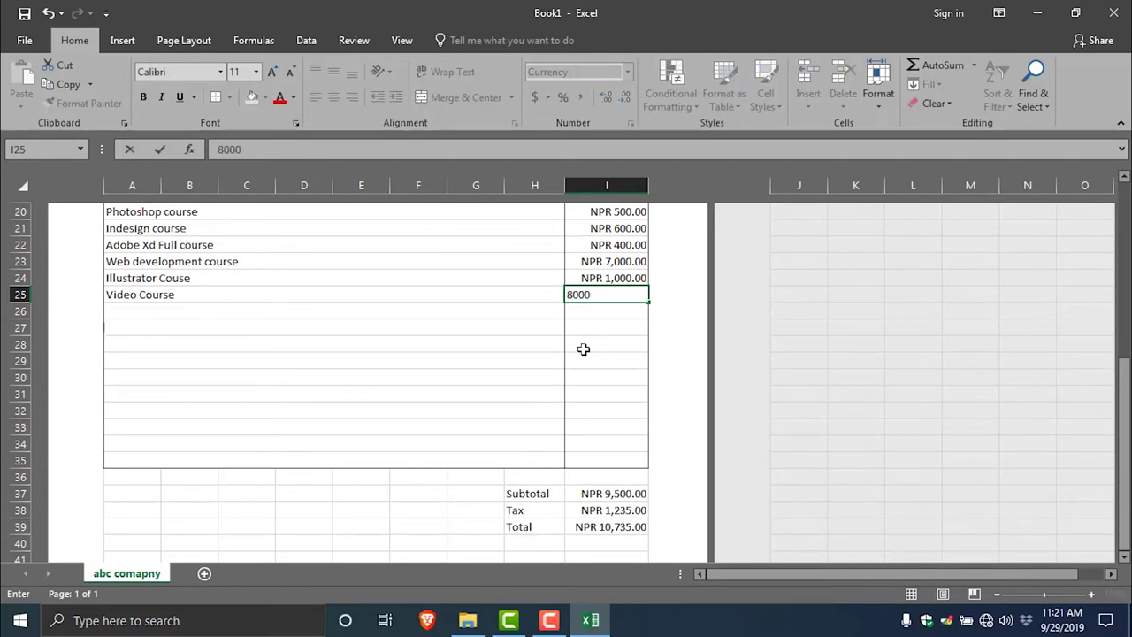
key("Return")
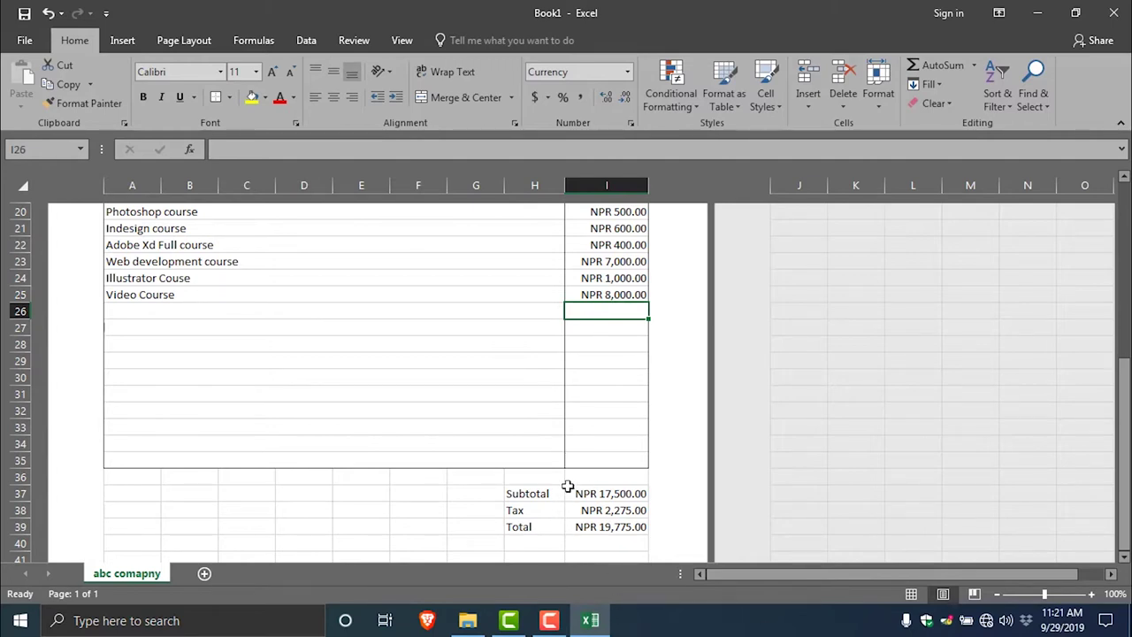
scroll(614, 485, "up", 1)
Clear the Video Course, Illustrator and Web development amounts in I25, I24 and I23
scroll(614, 485, "up", 1)
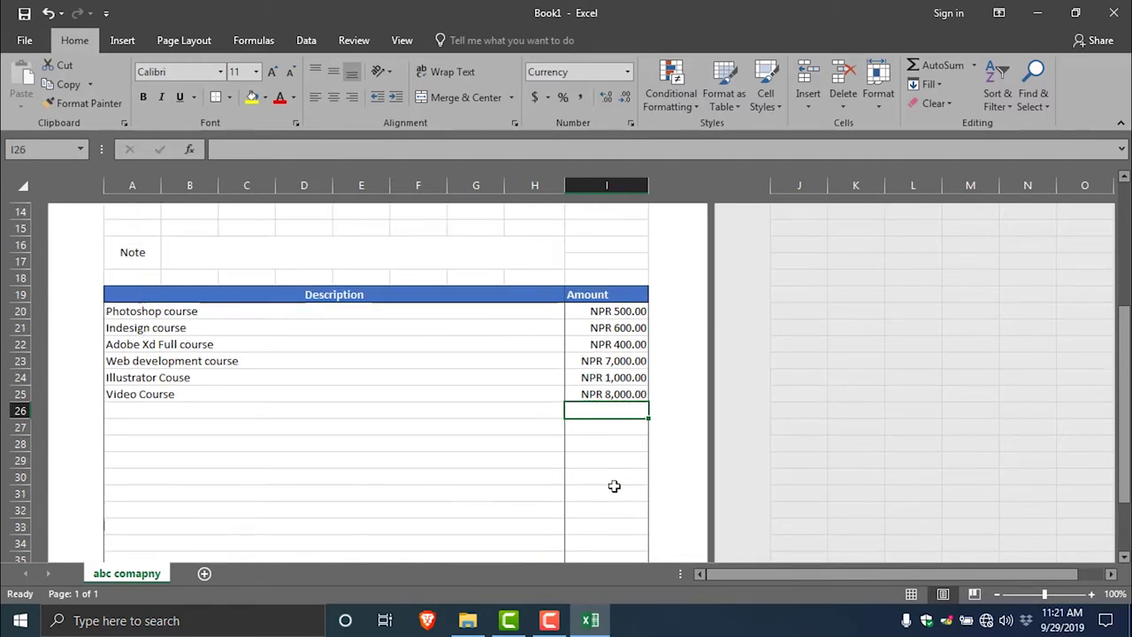
scroll(613, 485, "down", 2)
left_click(616, 293)
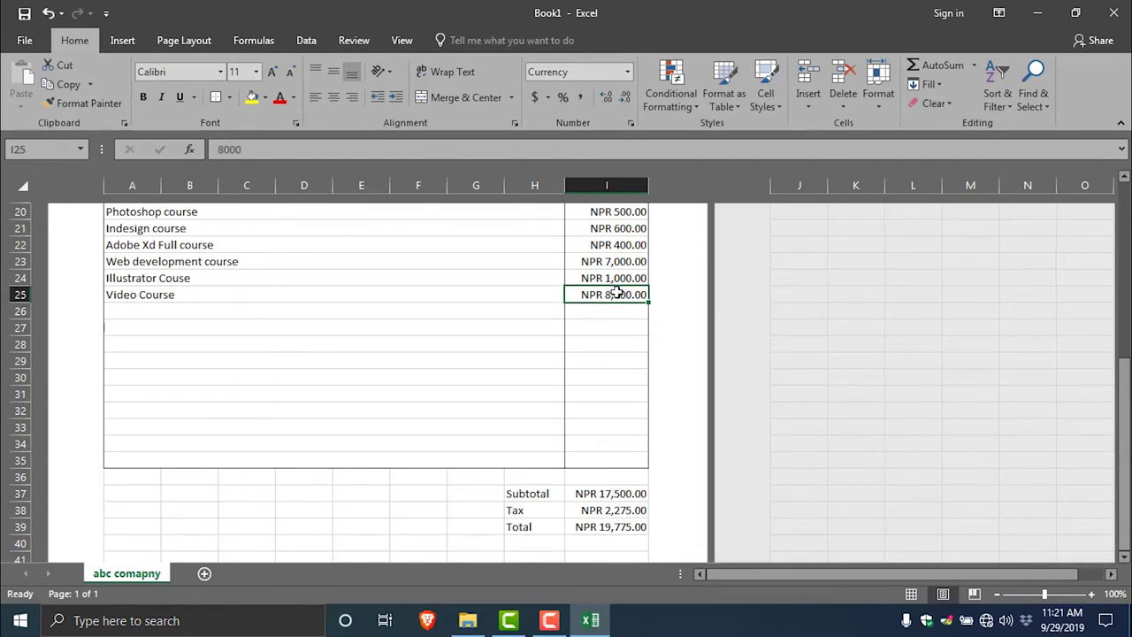
key("Delete")
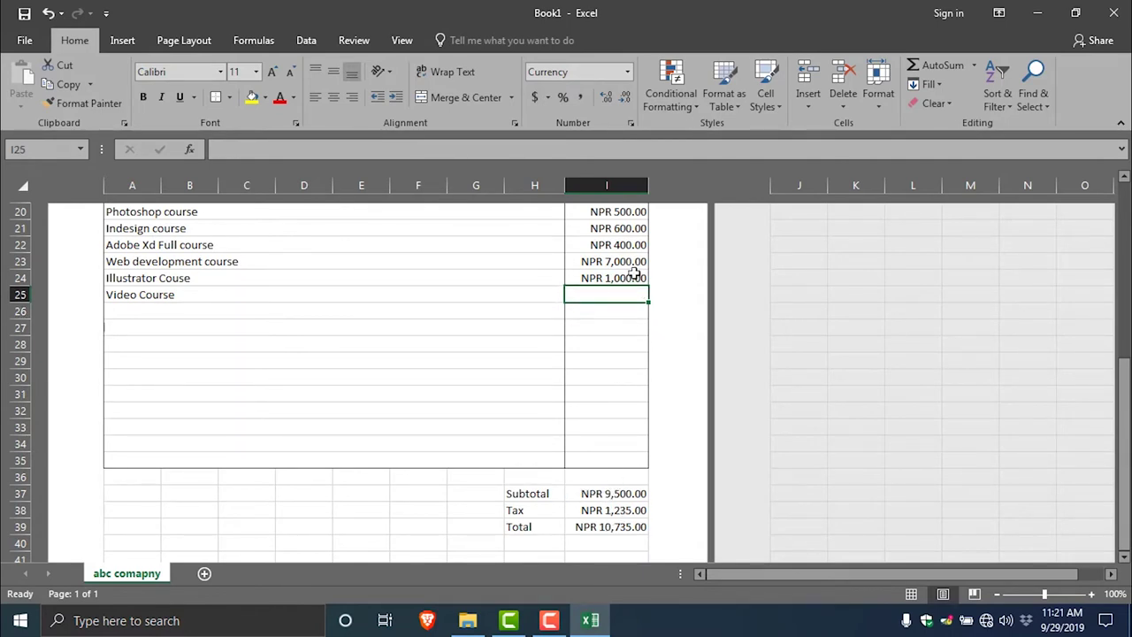
left_click(635, 275)
key("Delete")
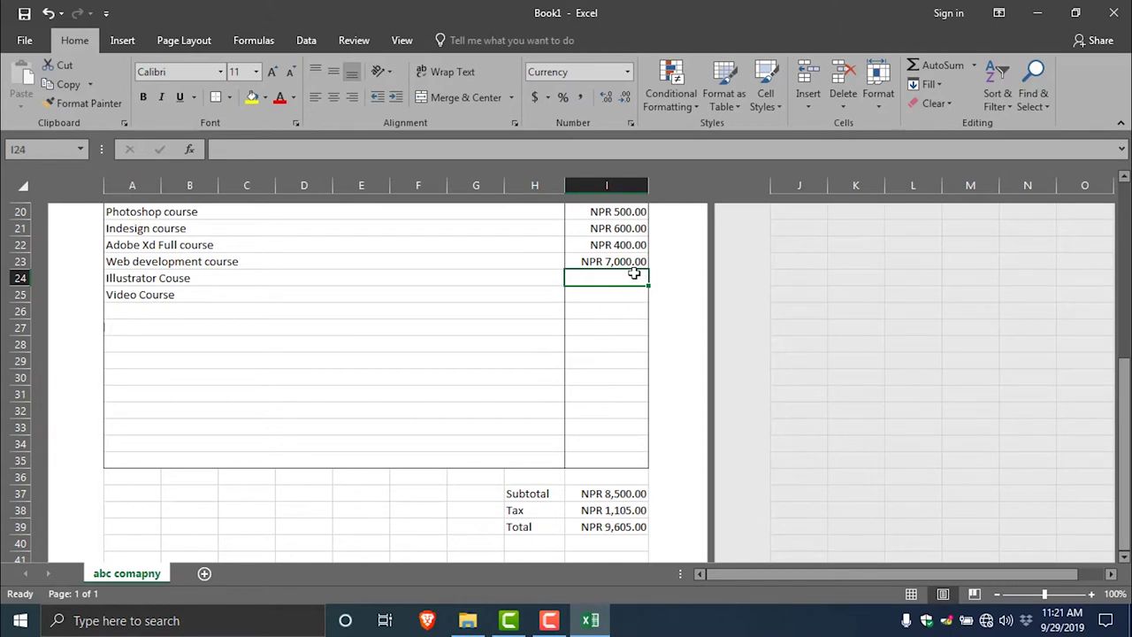
left_click(626, 245)
left_click(625, 260)
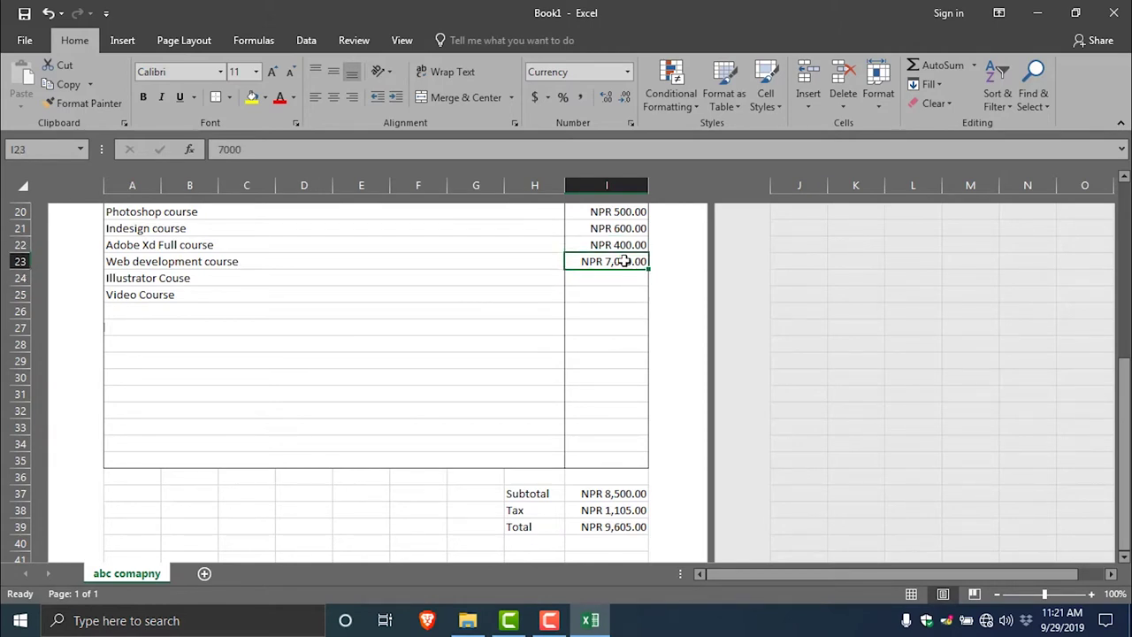
key("Delete")
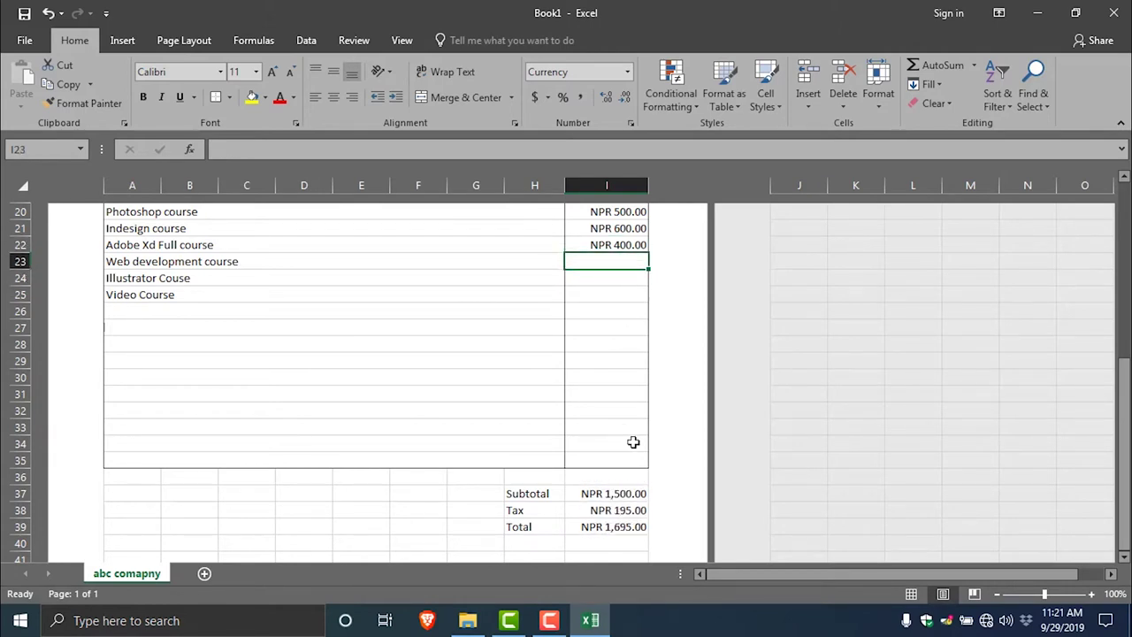
scroll(596, 429, "up", 1)
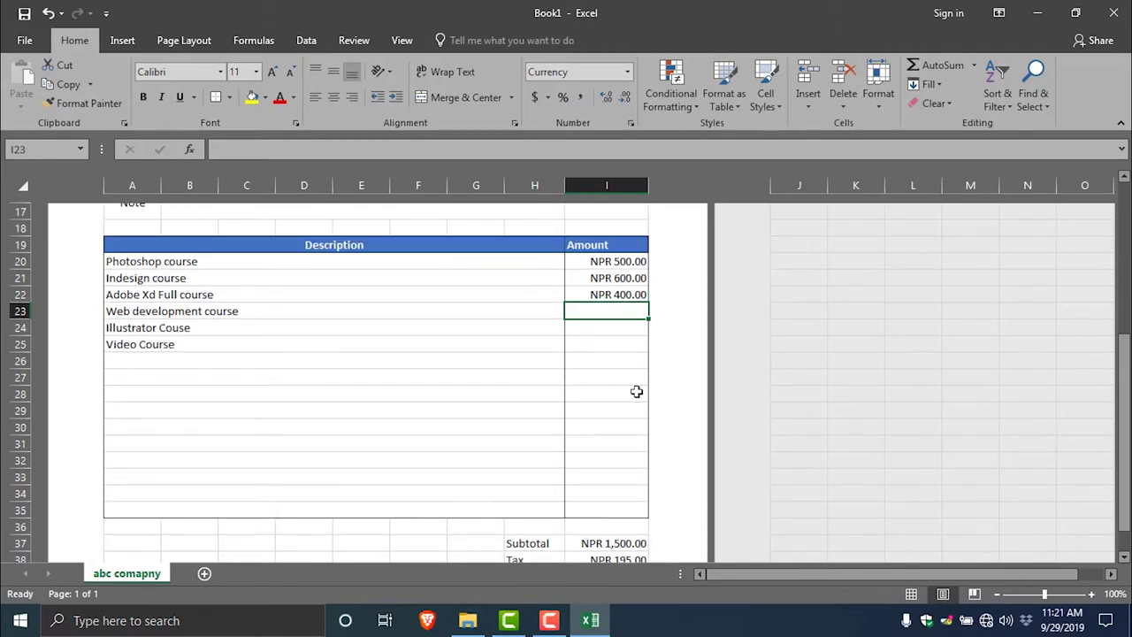
scroll(648, 443, "down", 1)
scroll(249, 415, "up", 3)
scroll(249, 415, "down", 2)
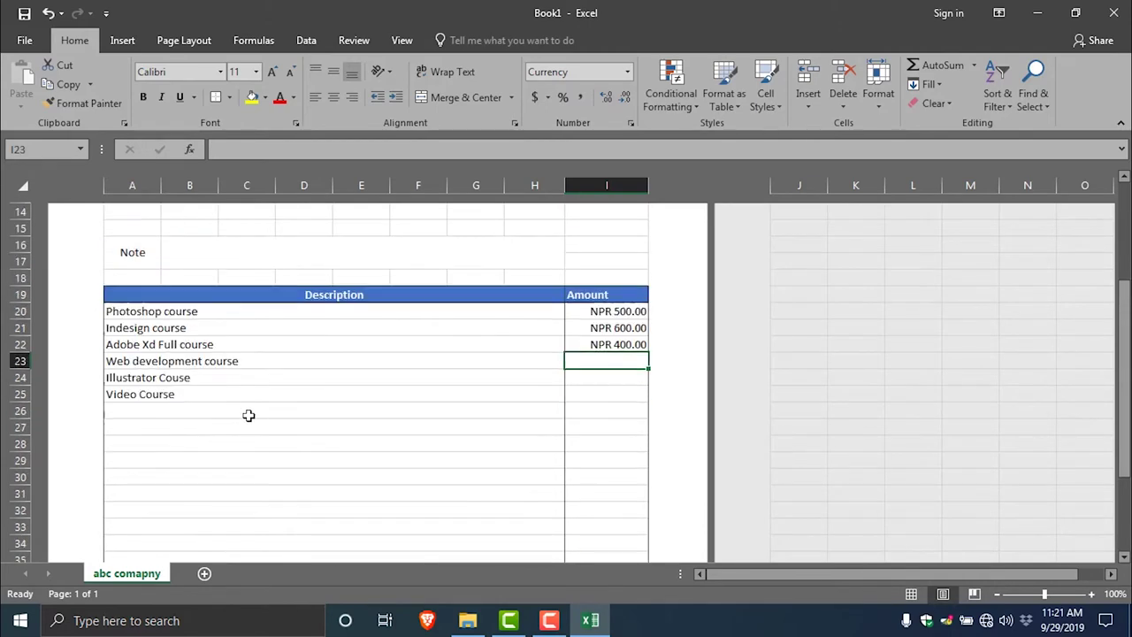
scroll(250, 414, "down", 5)
scroll(249, 415, "up", 4)
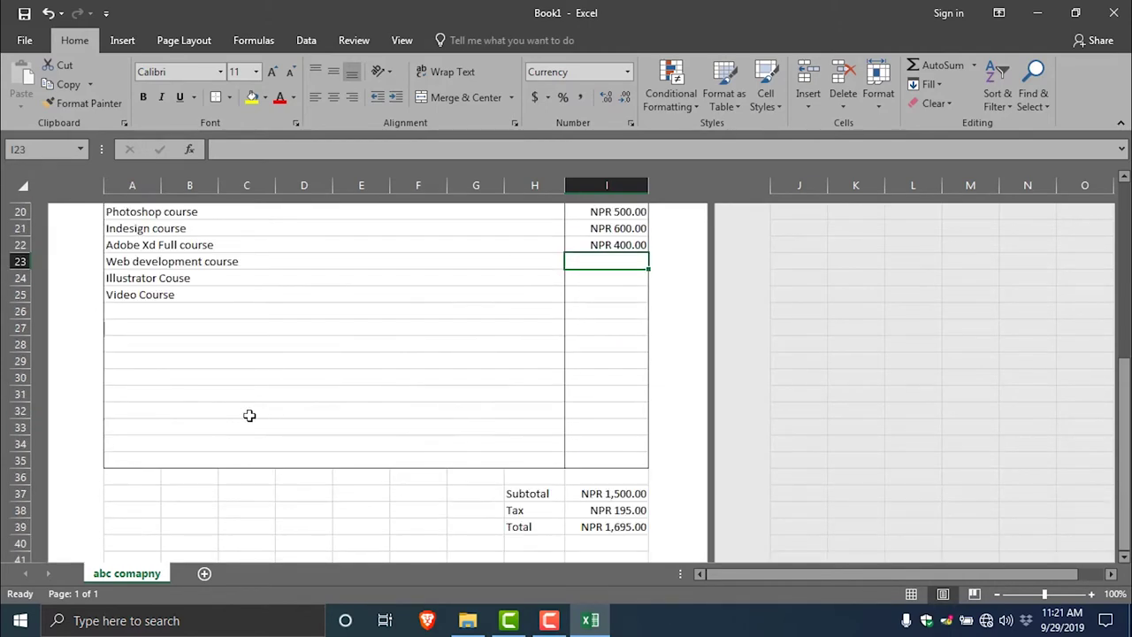
scroll(249, 414, "up", 6)
scroll(249, 415, "down", 3)
scroll(221, 409, "up", 2)
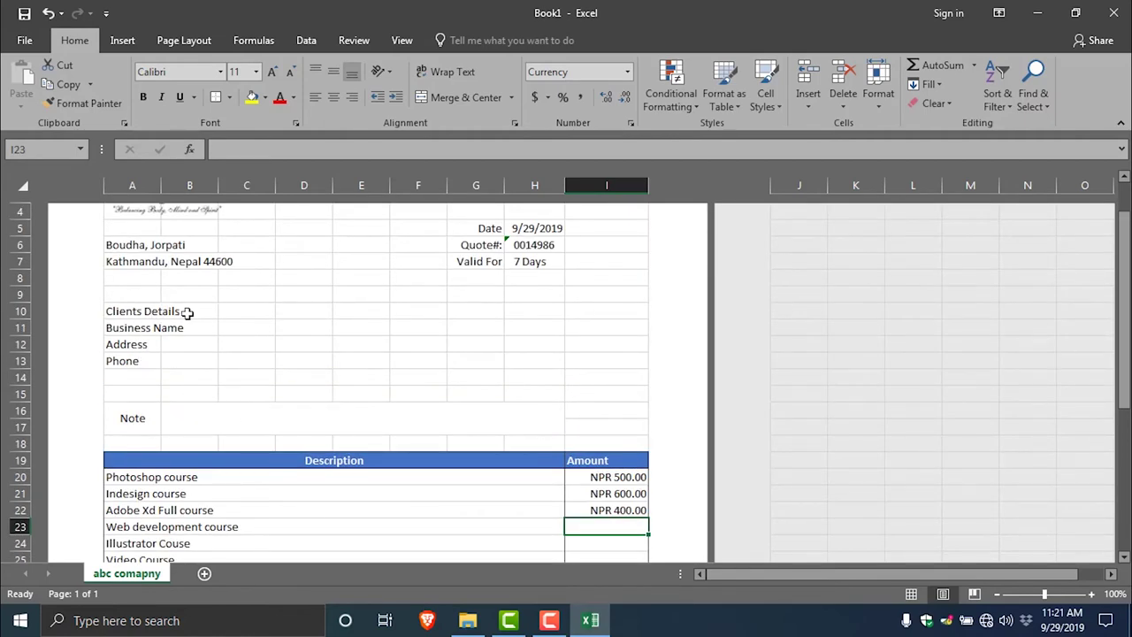
Make the Clients Details heading bold at font size 18
left_click_drag(197, 312, 124, 311)
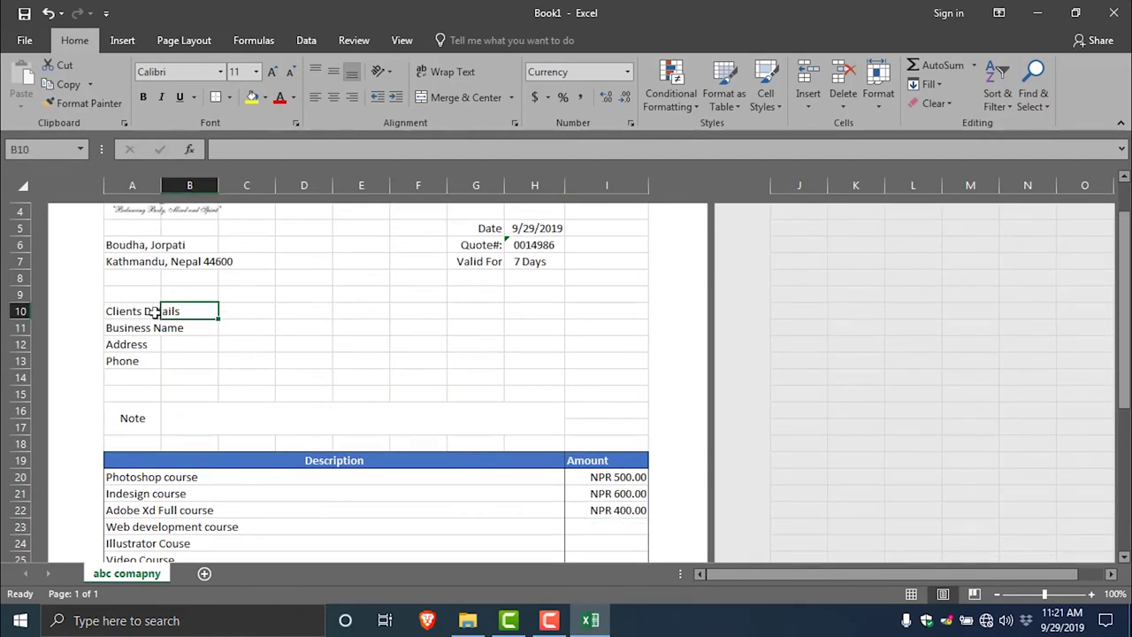
left_click(142, 97)
left_click(256, 71)
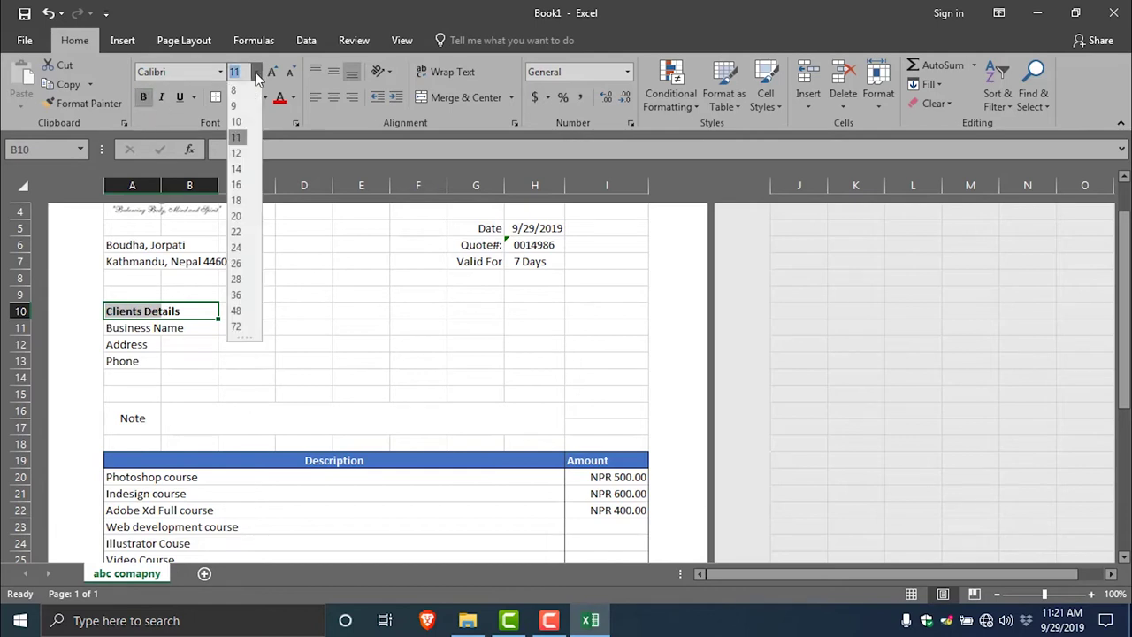
left_click(237, 201)
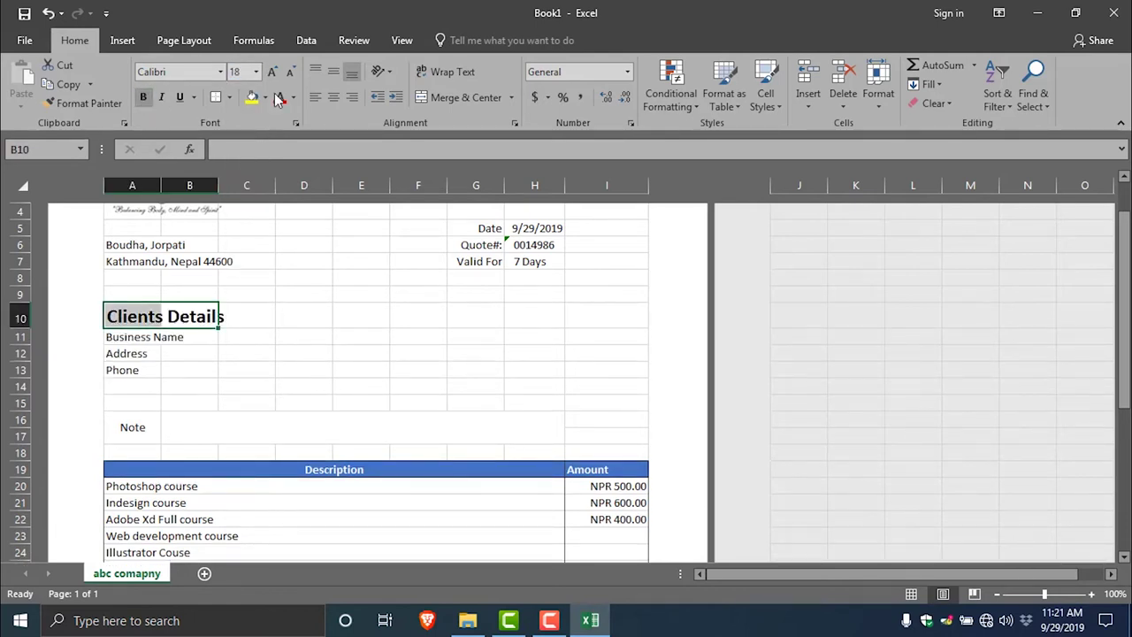
Merge and centre the heading across A10:D10, then select cell B11
left_click(250, 317)
left_click_drag(147, 320, 292, 314)
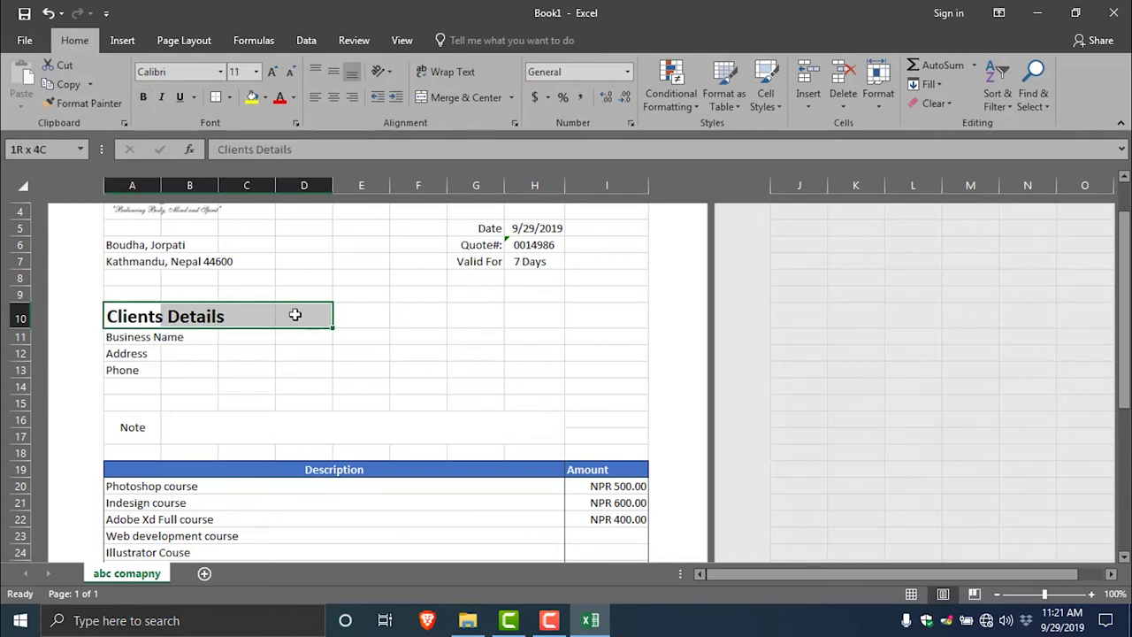
left_click(425, 99)
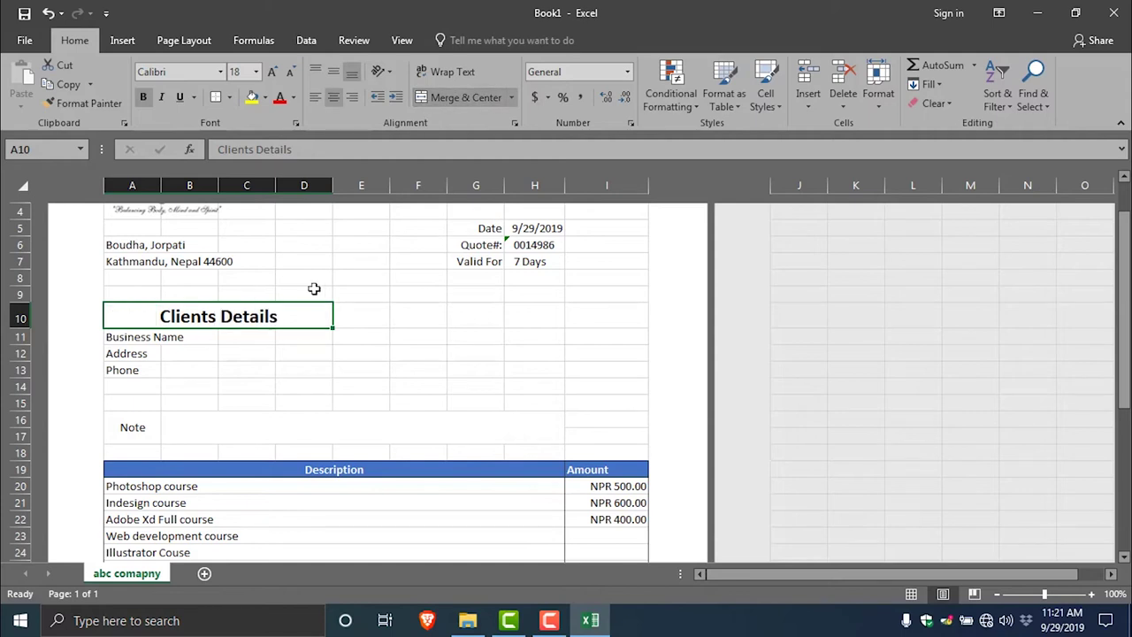
left_click(133, 337)
left_click(212, 353)
left_click(217, 337)
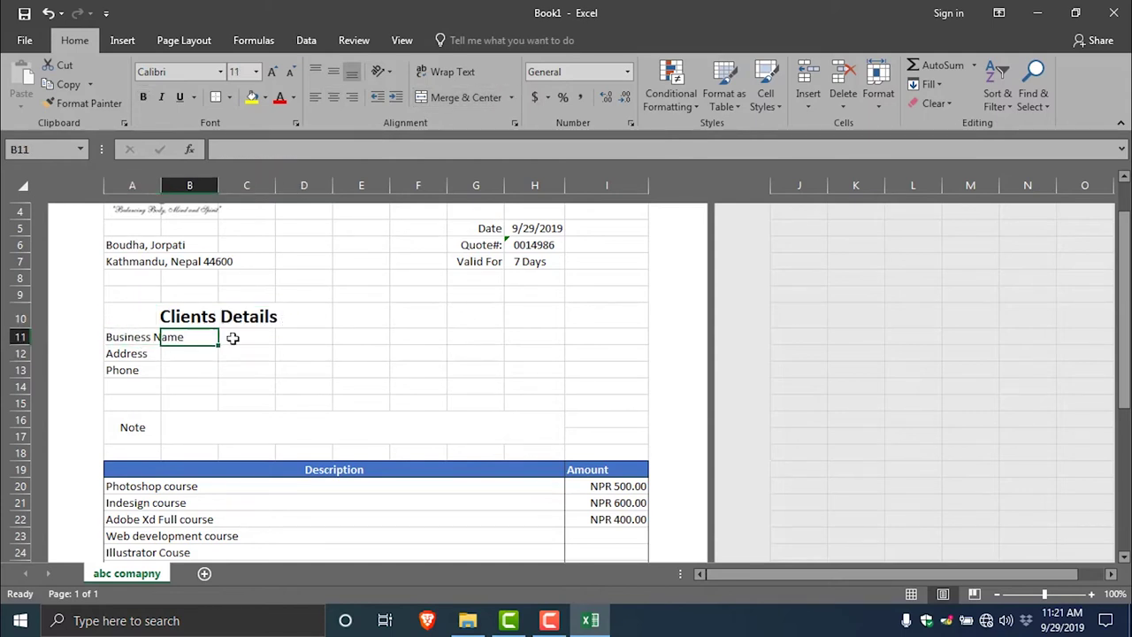
Review the finished quotation, select cell E14, and show the File Info page for Book1
scroll(234, 337, "down", 3)
scroll(296, 426, "down", 4)
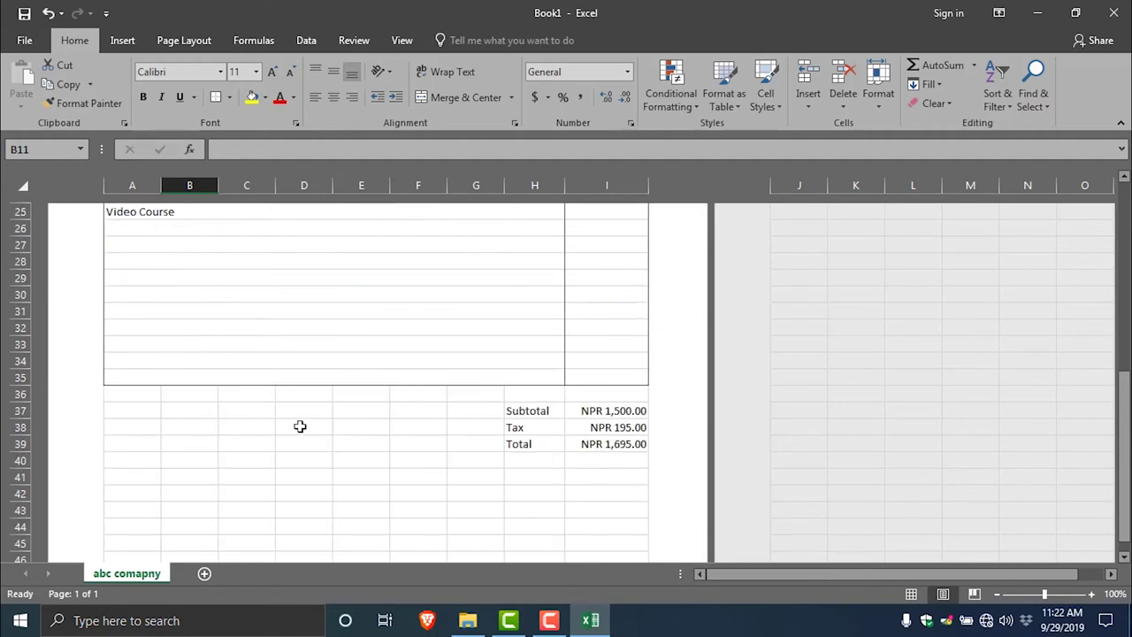
scroll(300, 426, "down", 3)
scroll(300, 426, "up", 6)
scroll(300, 426, "up", 6)
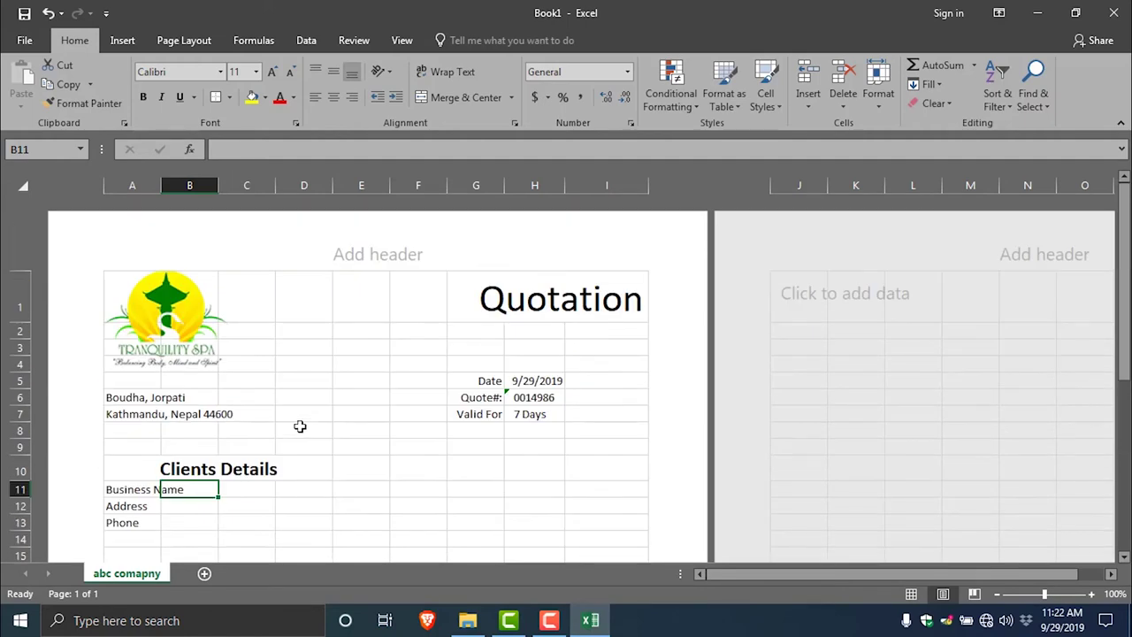
scroll(300, 426, "down", 3)
scroll(300, 426, "down", 7)
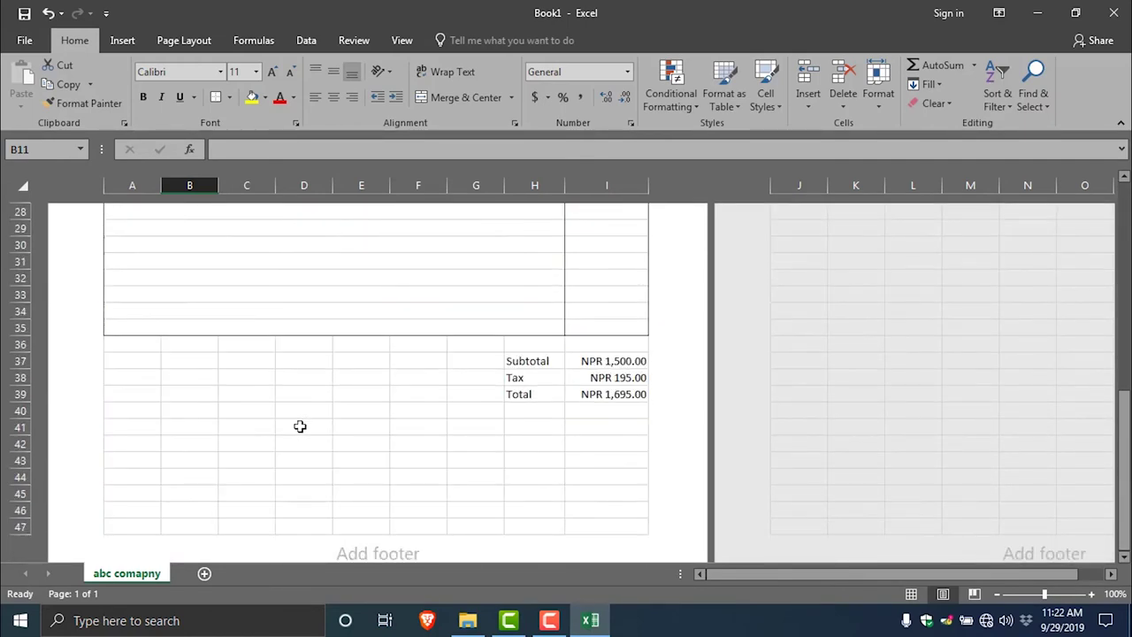
scroll(300, 426, "down", 3)
scroll(300, 426, "up", 5)
scroll(300, 426, "up", 4)
scroll(299, 426, "up", 1)
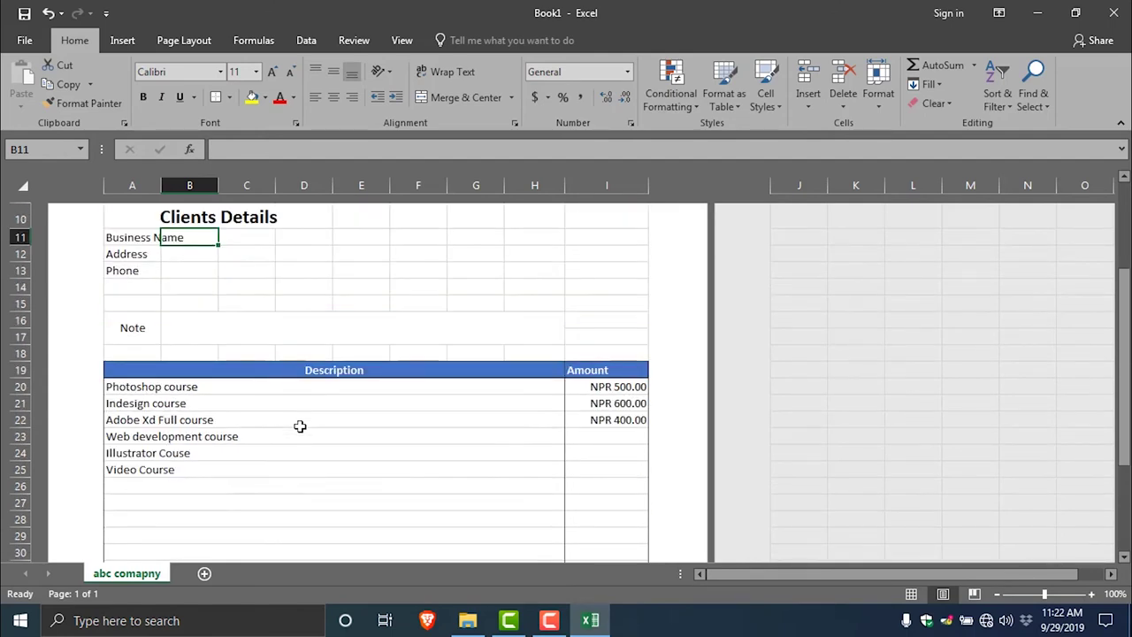
scroll(299, 427, "up", 1)
left_click(342, 337)
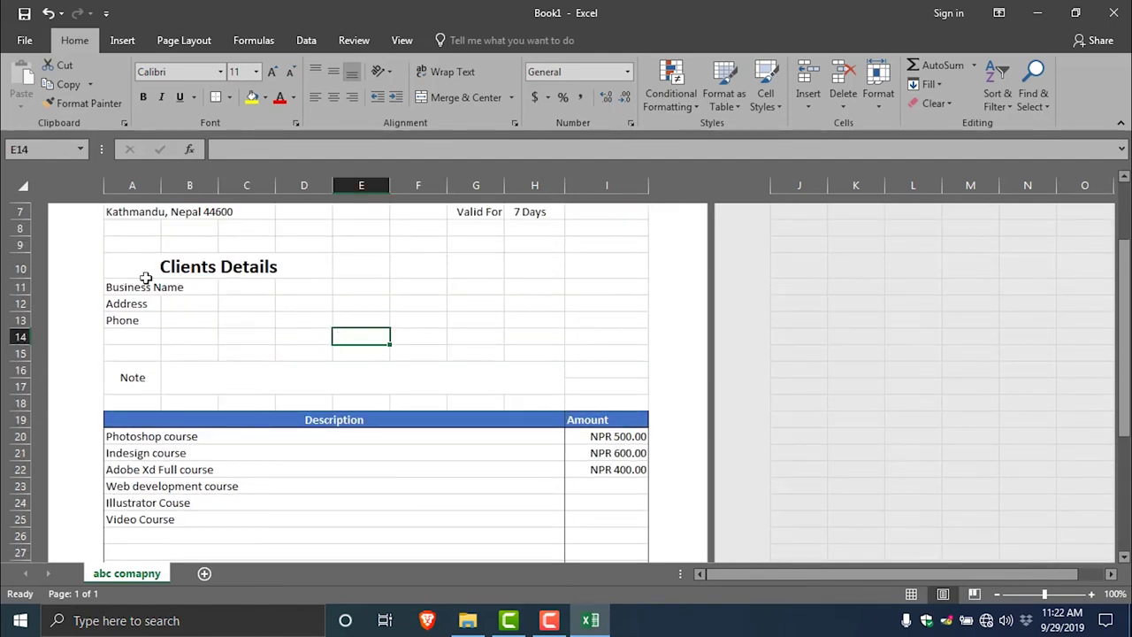
left_click(25, 40)
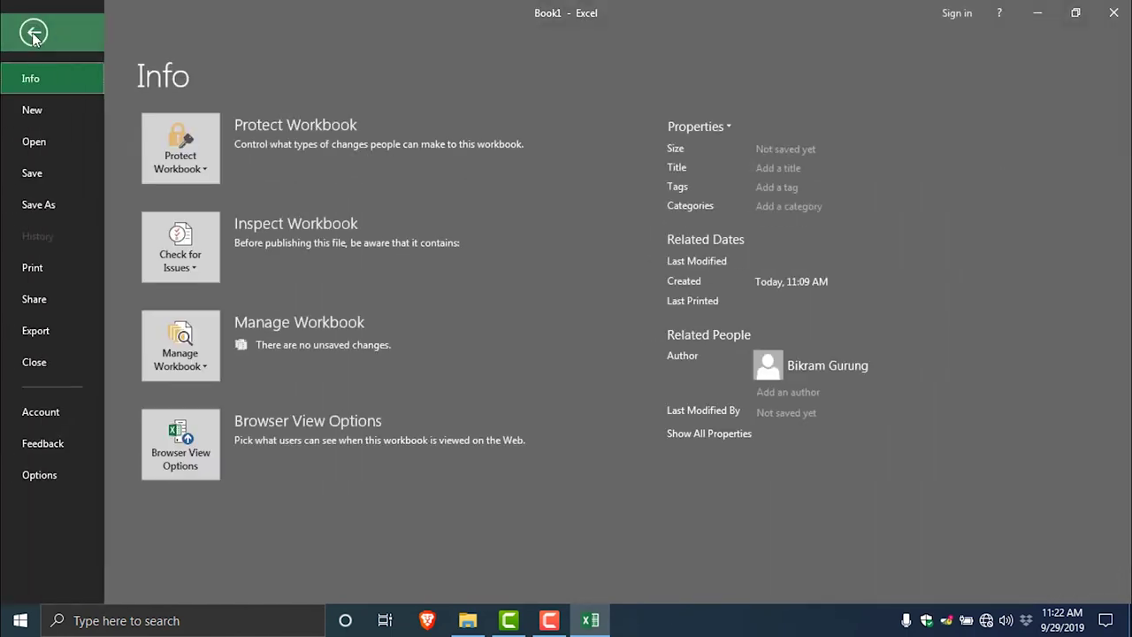
In Save As, choose the Excel Template format and name the file ABC Invoice
left_click(30, 211)
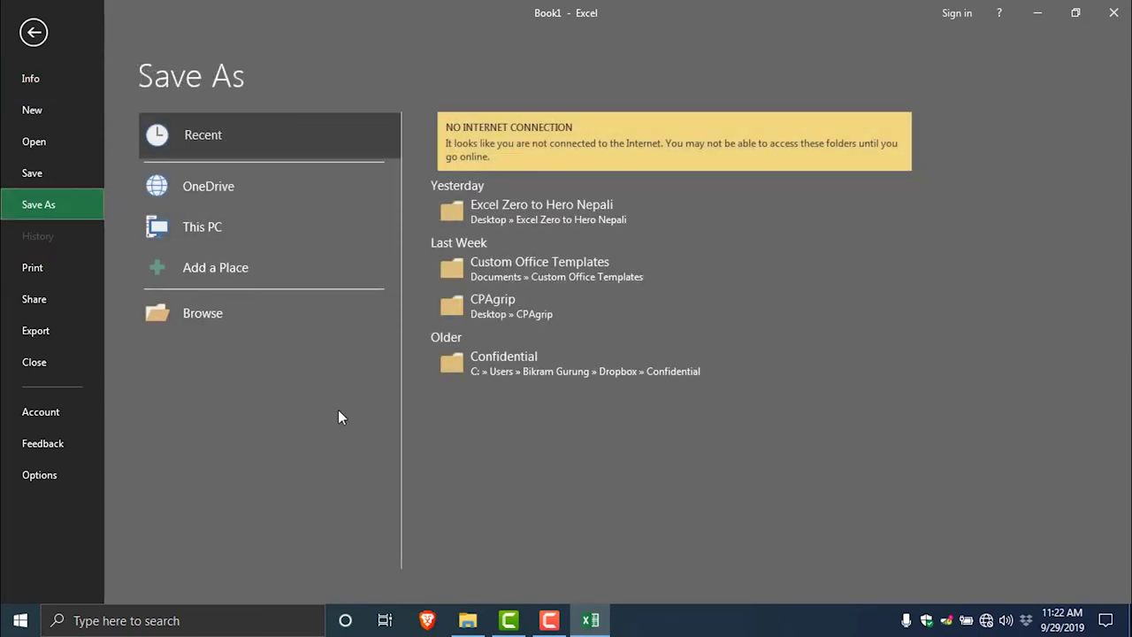
left_click(176, 313)
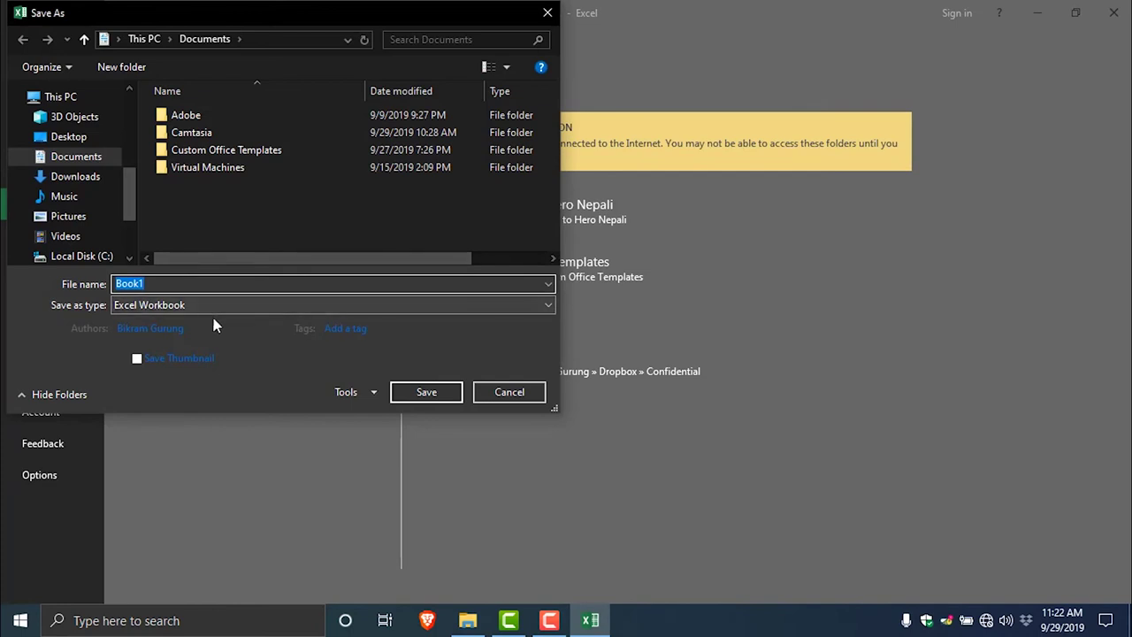
left_click(162, 311)
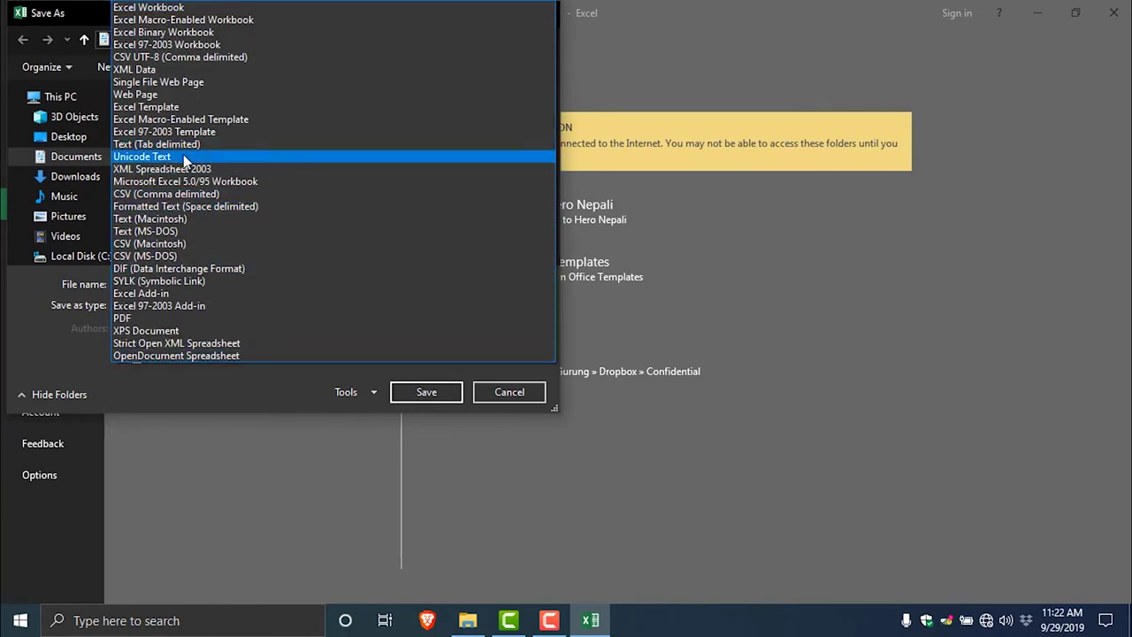
left_click(146, 107)
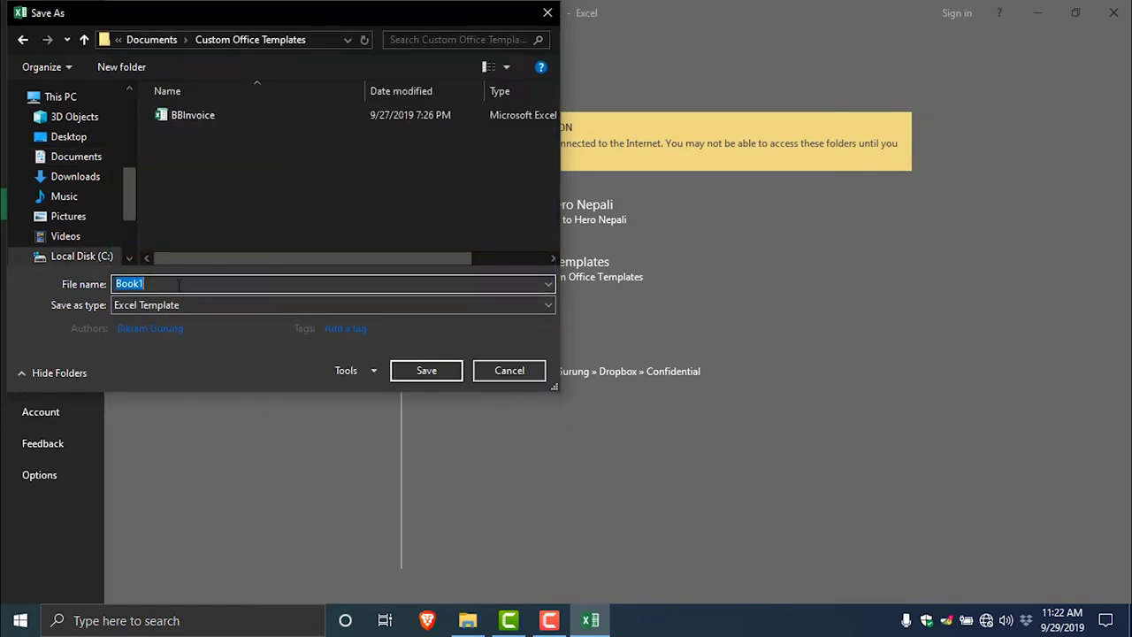
type("ABC Invoice")
left_click_drag(136, 190, 124, 111)
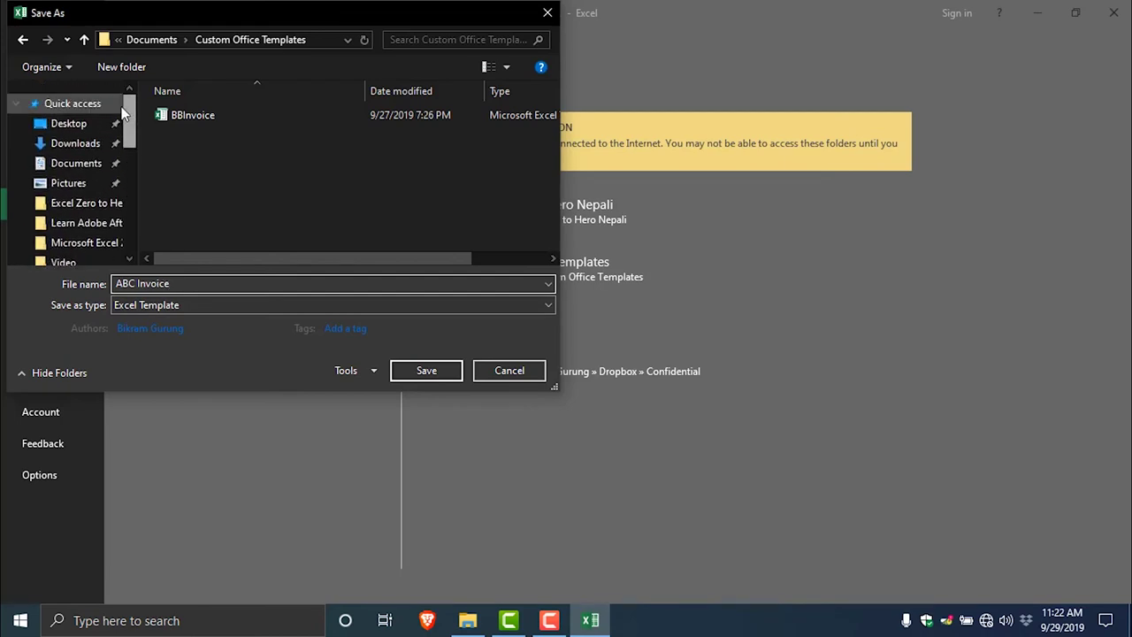
Copy the Custom Office Templates folder path, then save ABC Invoice into Documents
left_click(313, 39)
right_click(241, 39)
left_click(274, 92)
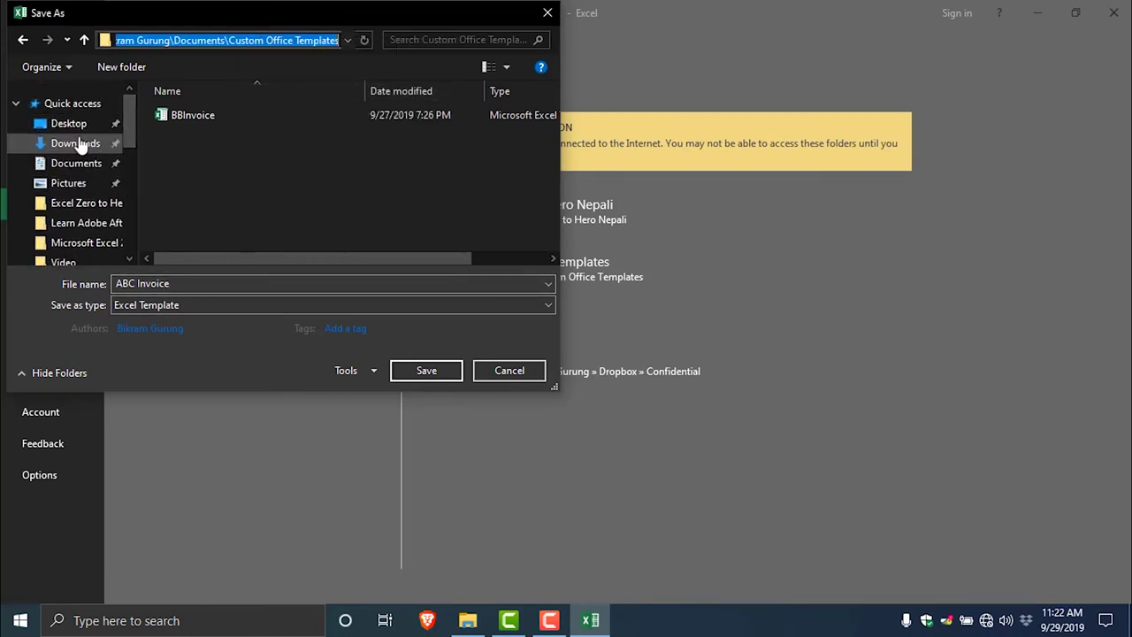
left_click(69, 125)
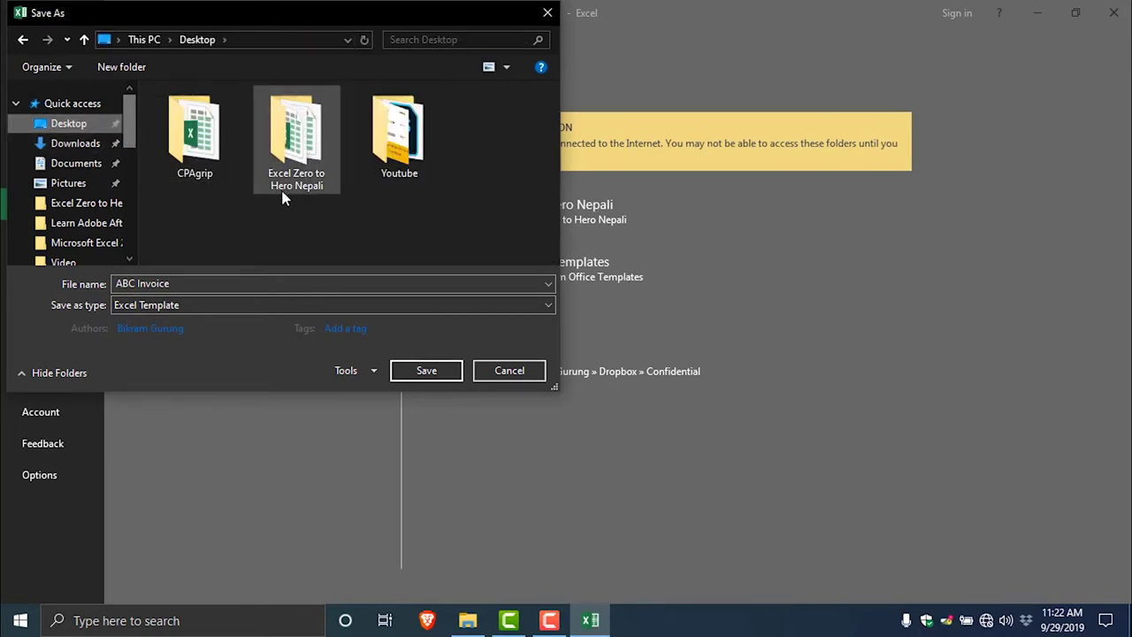
mouse_move(126, 129)
left_mouse_down()
mouse_move(138, 213)
mouse_move(137, 122)
left_mouse_up()
left_click(96, 144)
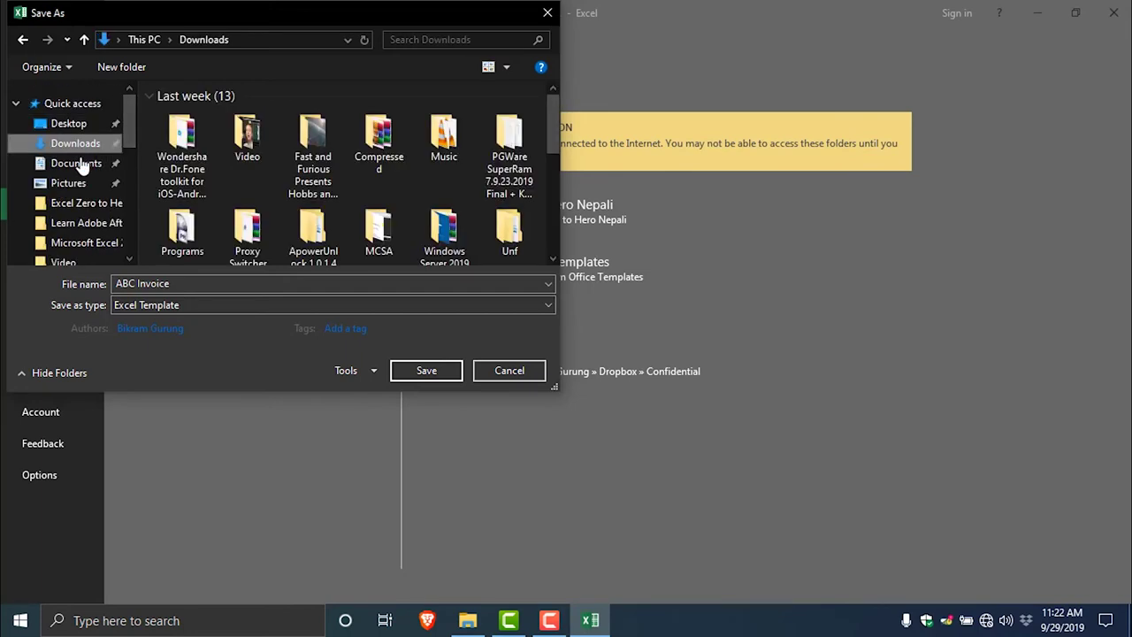
mouse_move(131, 119)
left_mouse_down()
mouse_move(130, 141)
mouse_move(131, 131)
left_mouse_up()
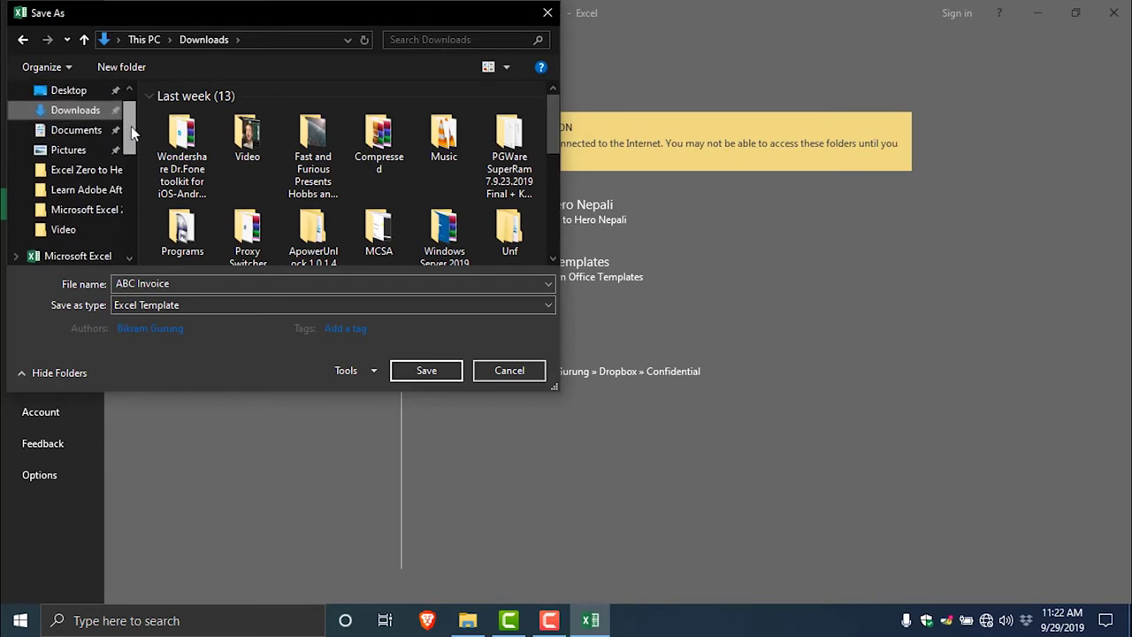
left_click(62, 130)
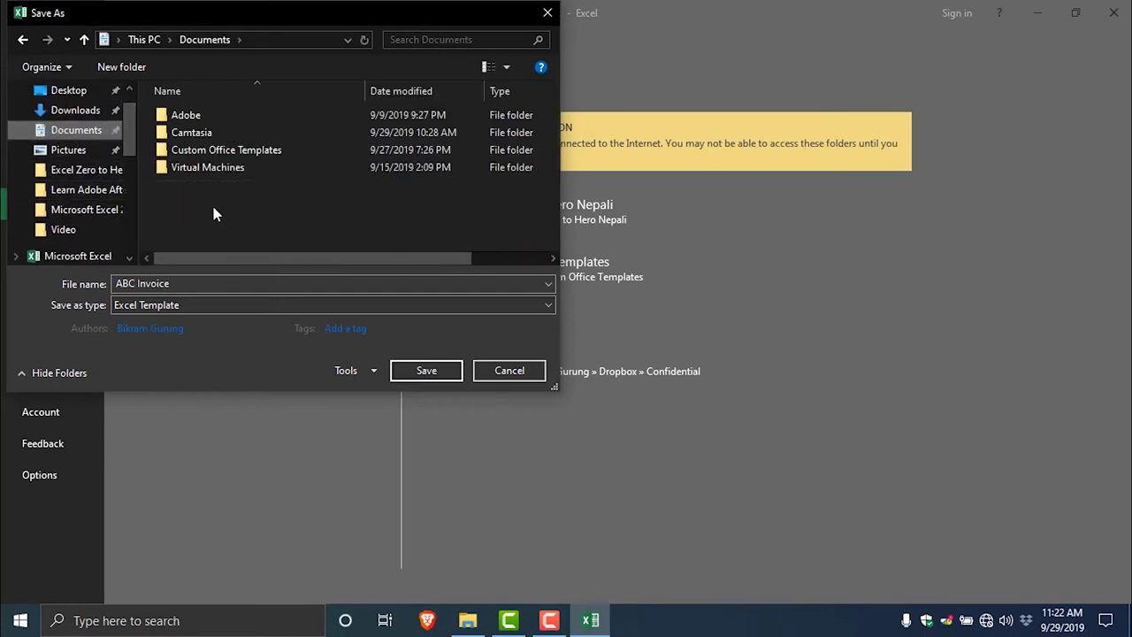
left_click(423, 370)
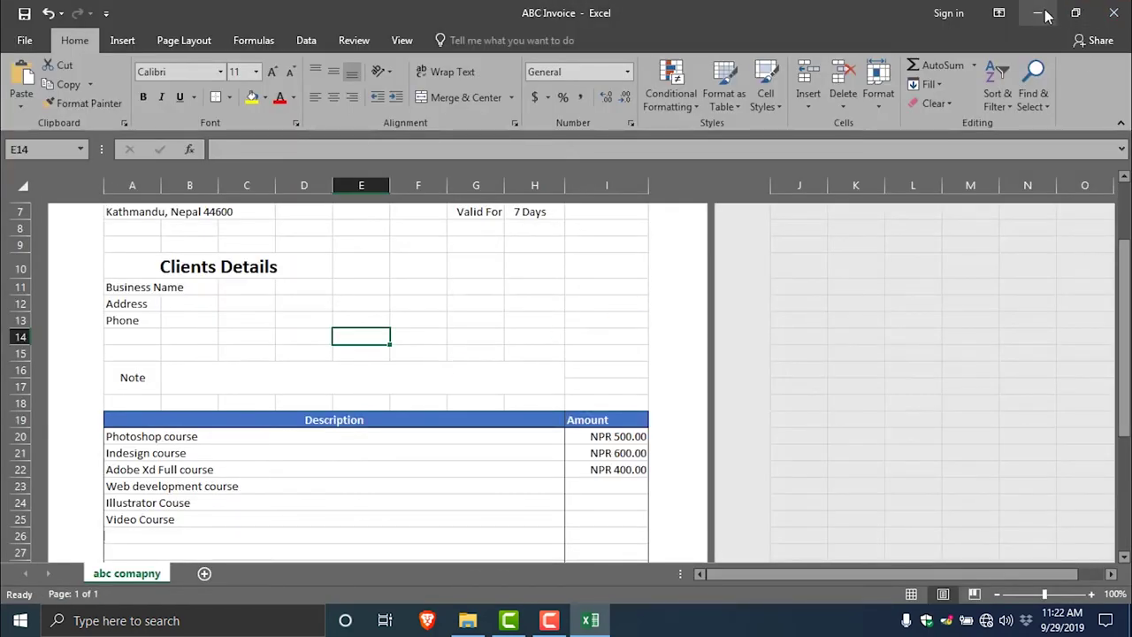
Minimize Excel and open the ABC Invoice template from File Explorer's Documents folder
left_click(1042, 14)
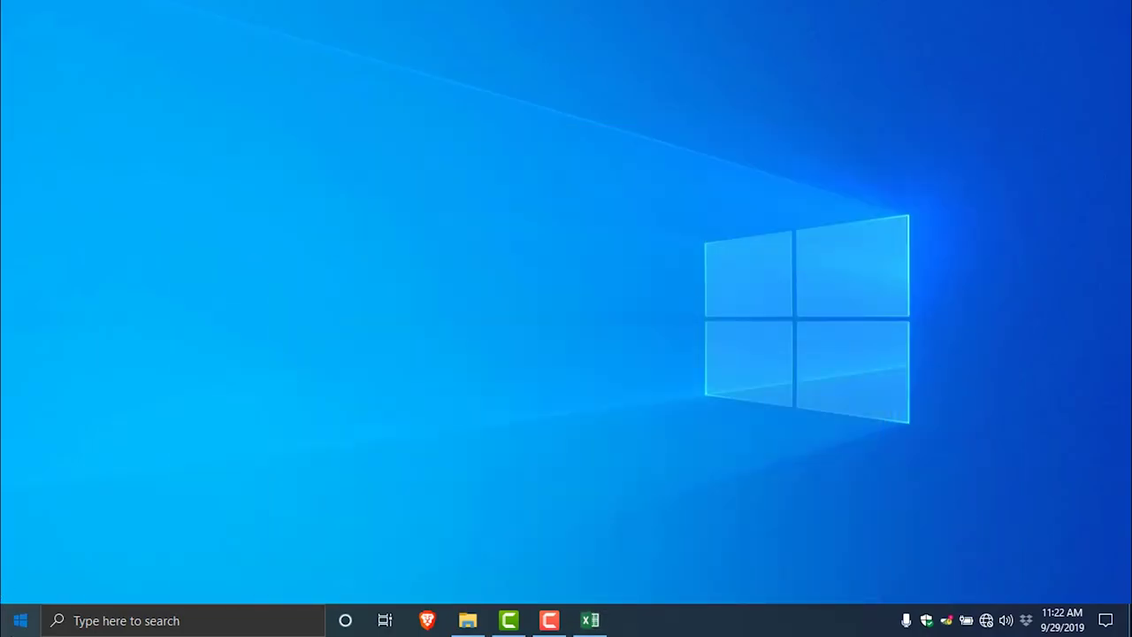
left_click(20, 620)
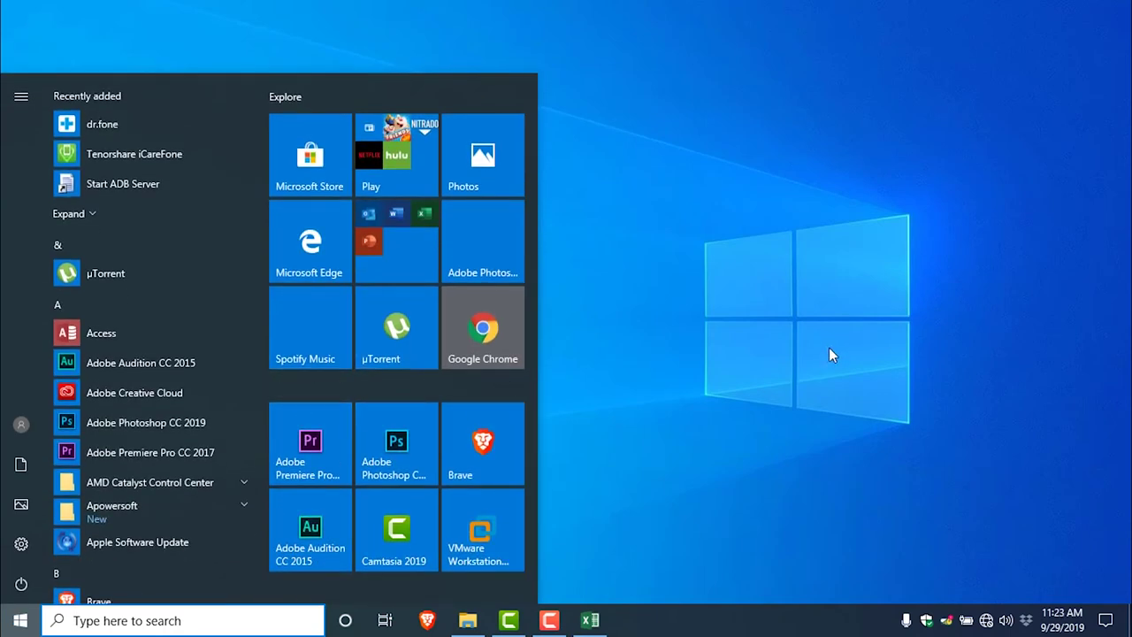
key("super+e")
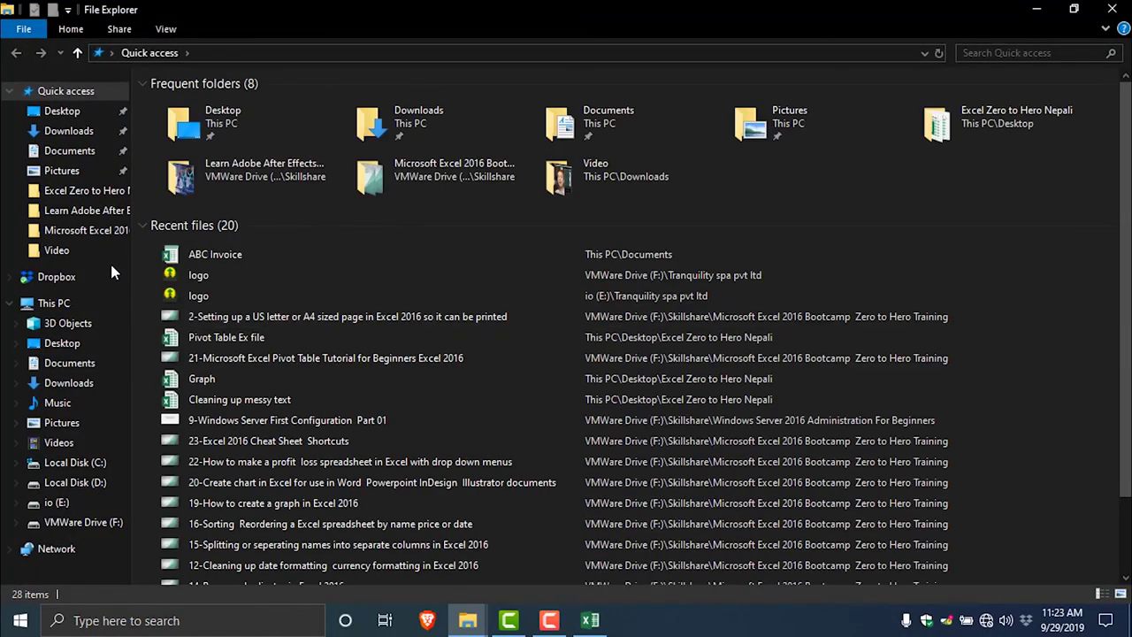
left_click(59, 154)
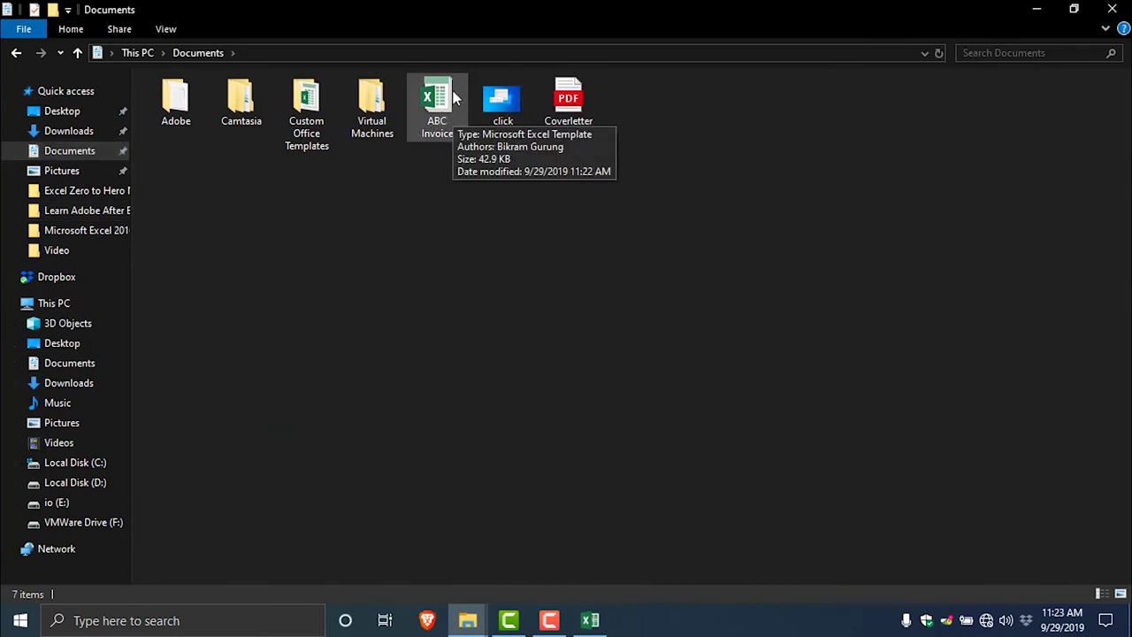
double_click(442, 114)
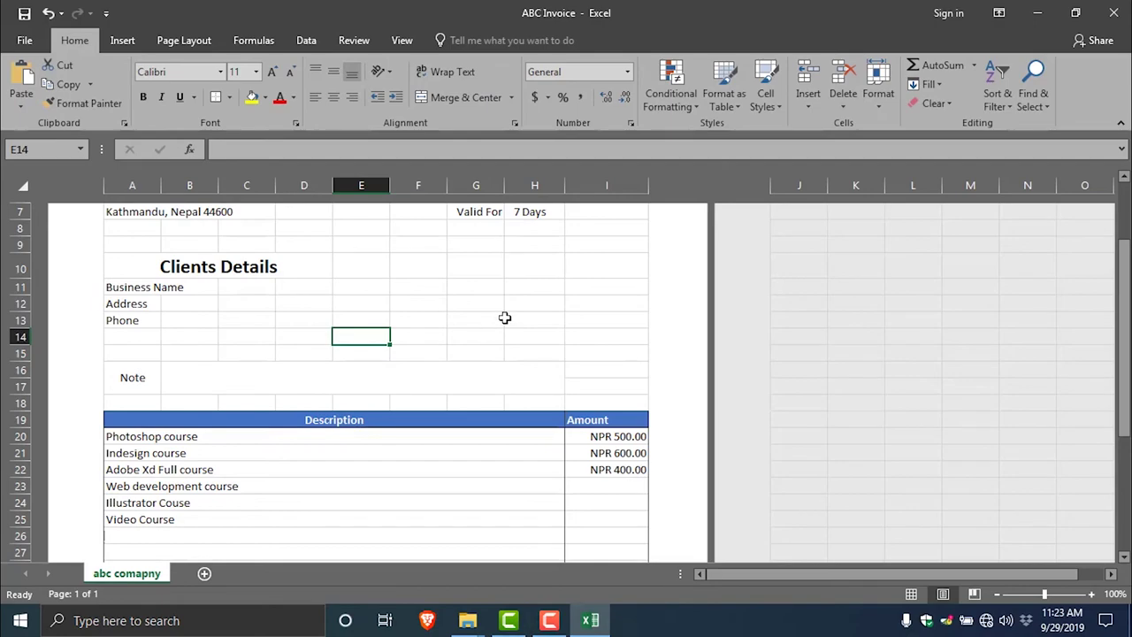
Close the opened window and reselect the ABC Invoice file in Documents
left_click(1114, 13)
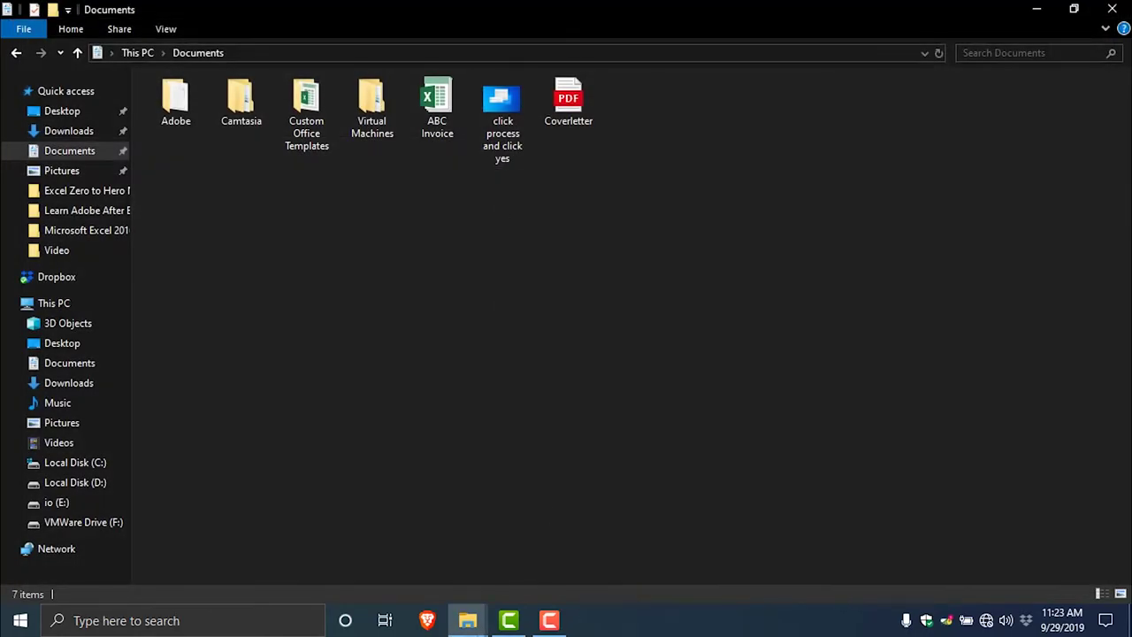
left_click(437, 115)
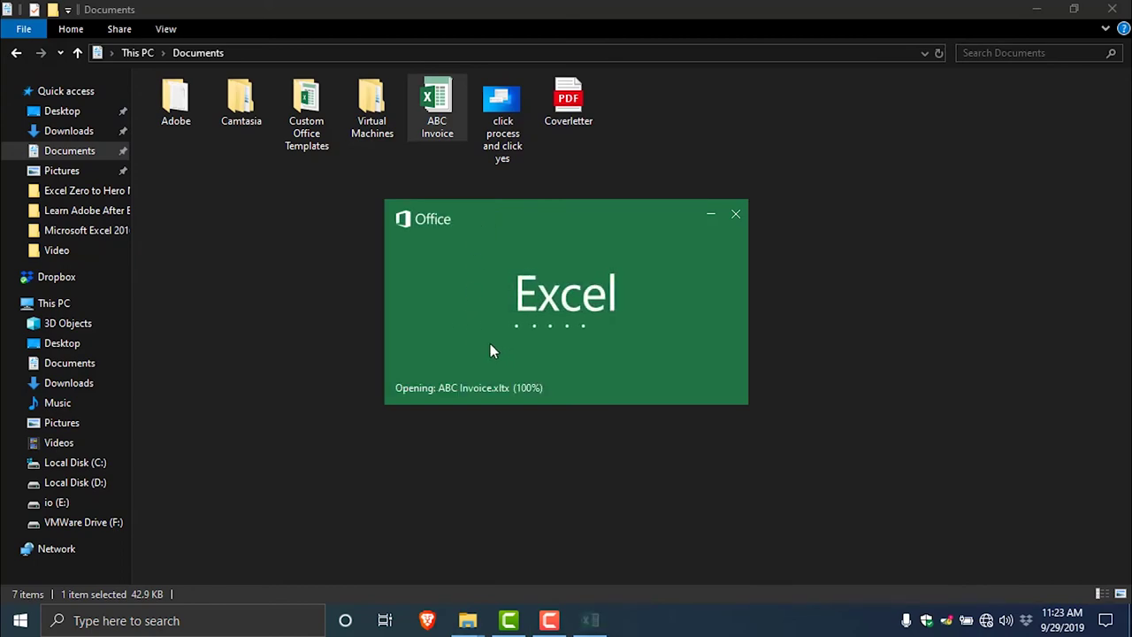
scroll(490, 349, "down", 2)
scroll(457, 389, "down", 6)
Save ABC Invoice1 via Save As into the pasted Custom Office Templates folder path
scroll(472, 384, "up", 2)
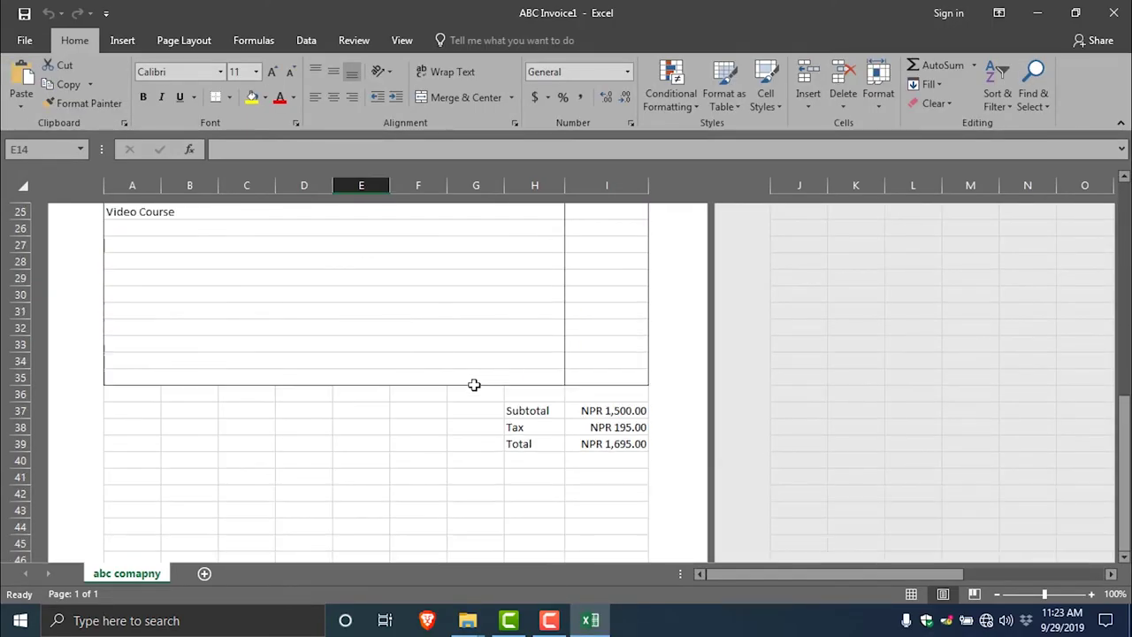
scroll(473, 385, "up", 4)
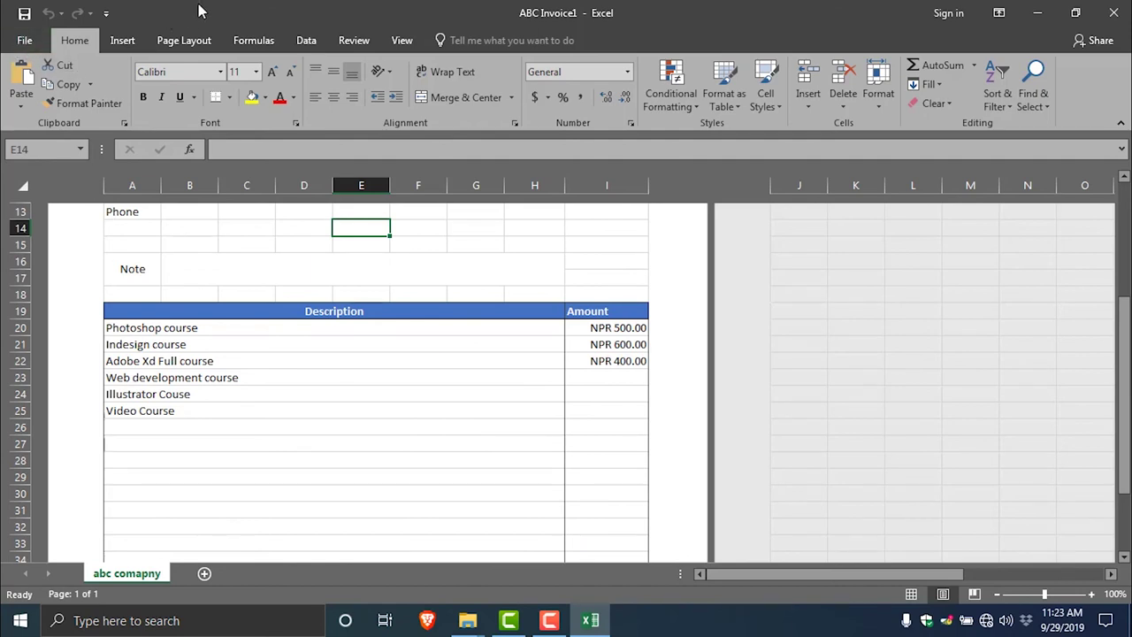
left_click(25, 40)
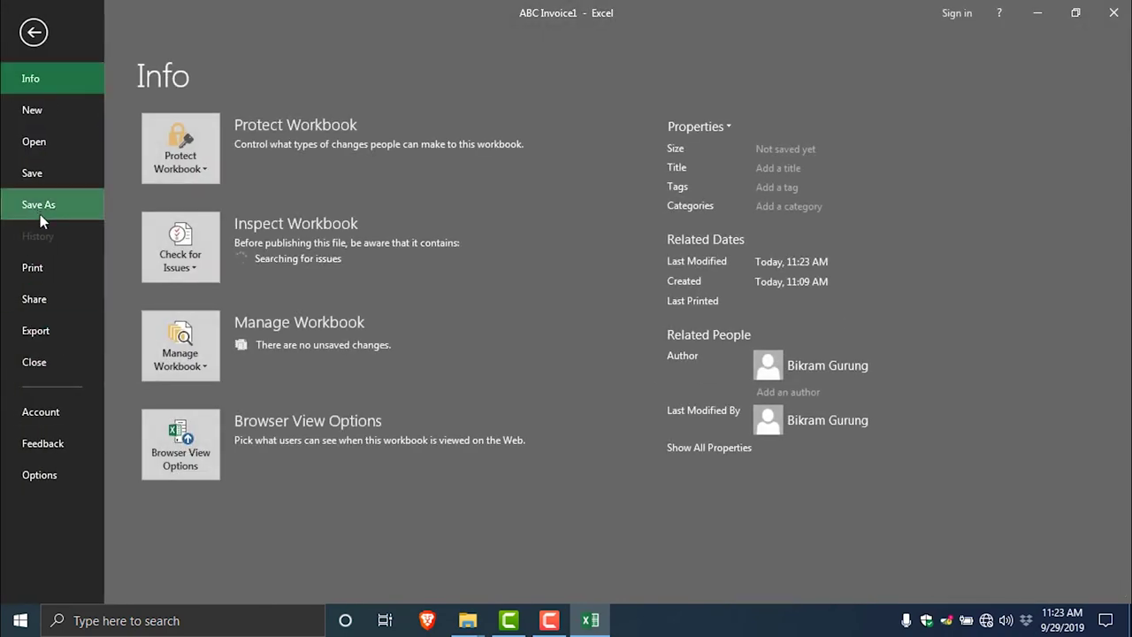
left_click(36, 209)
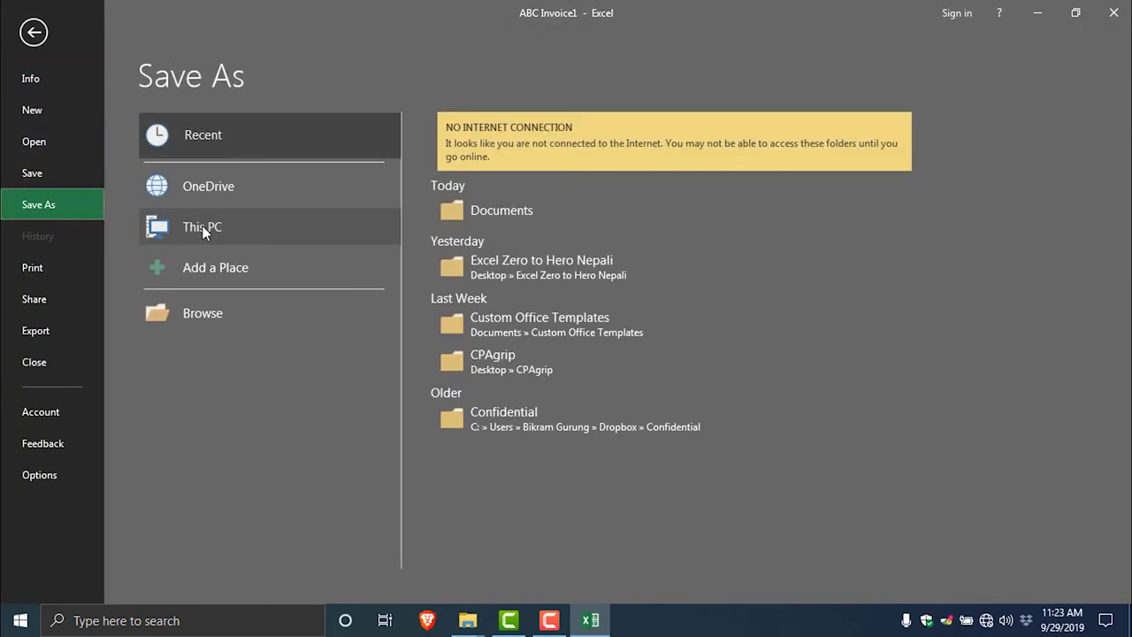
left_click(242, 318)
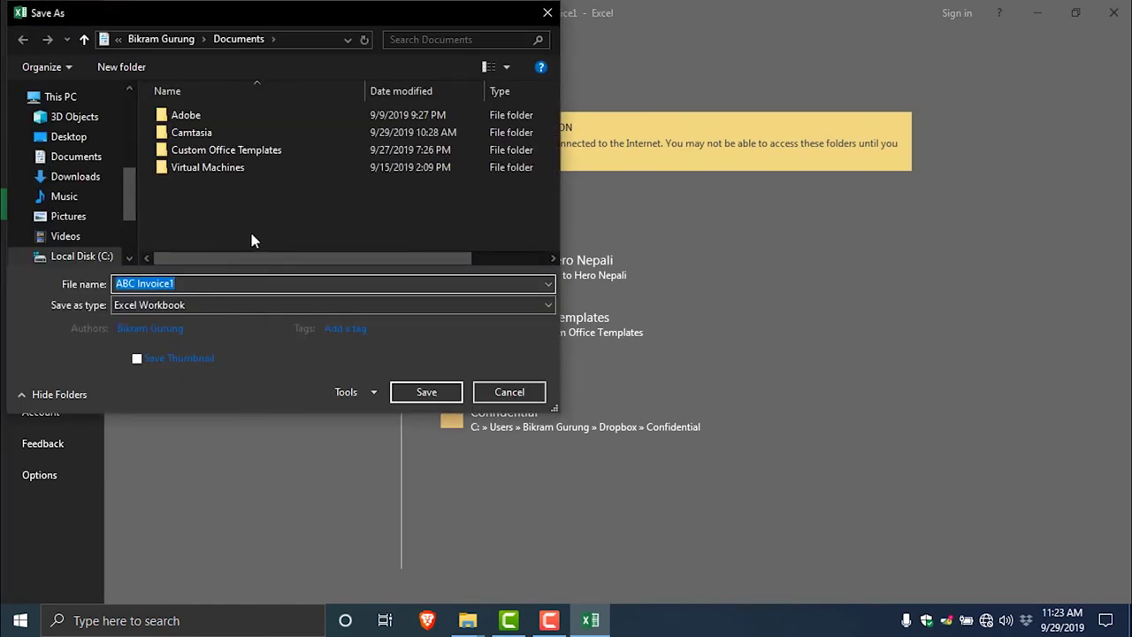
left_click(308, 40)
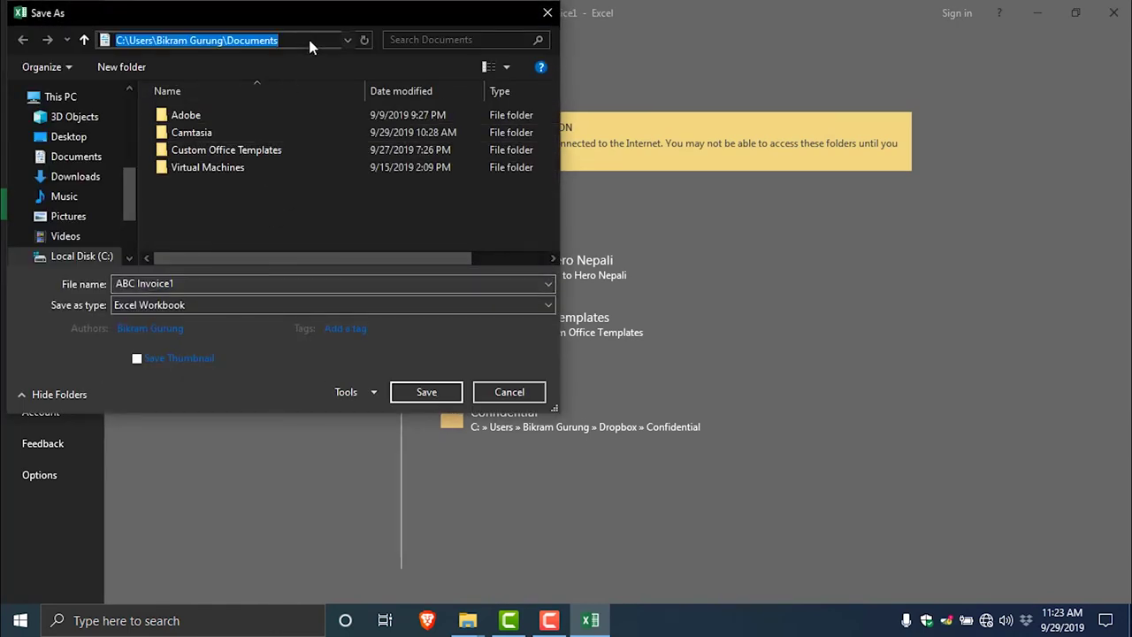
key("ctrl+v")
left_click(363, 40)
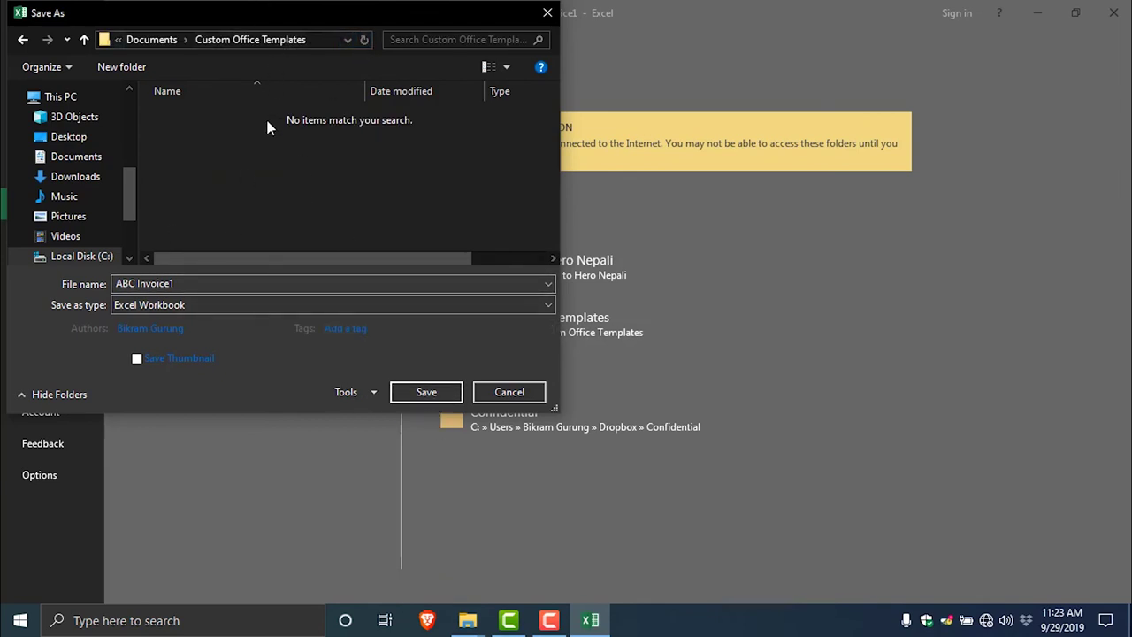
left_click(211, 282)
left_click(212, 281)
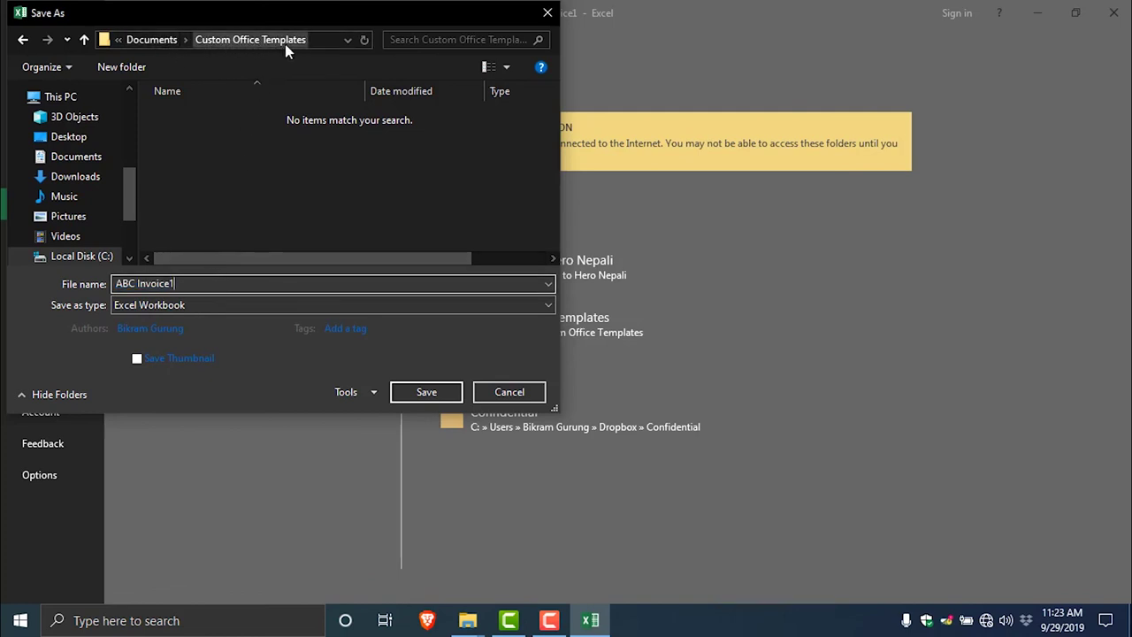
left_click(426, 389)
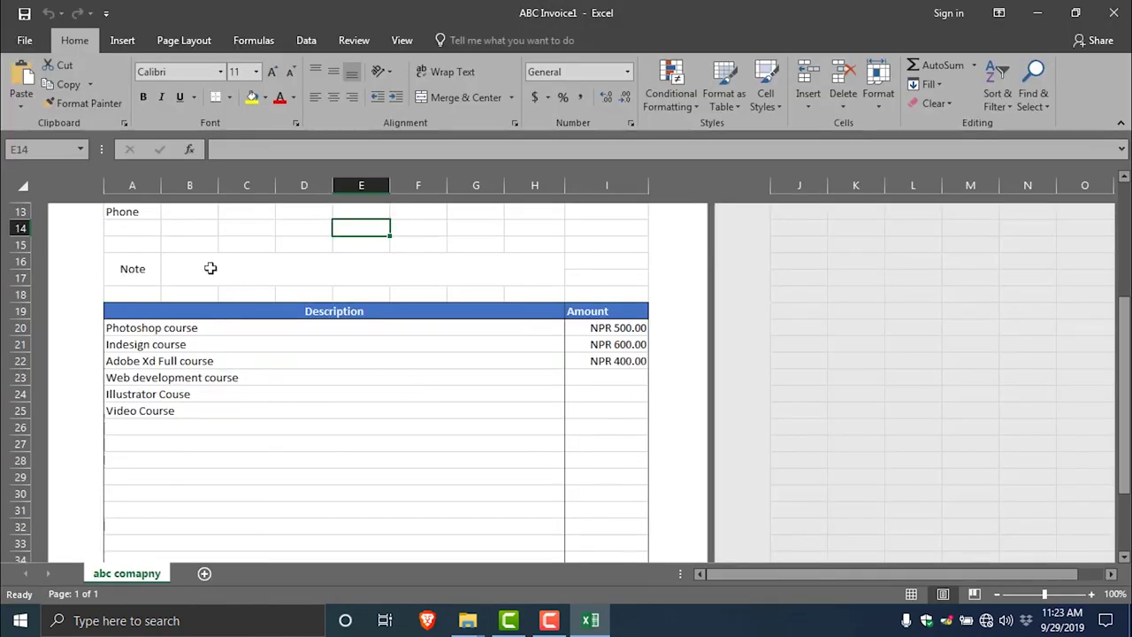
Create a new workbook from the ABC Invoice1 template under File > New > Personal
left_click(25, 39)
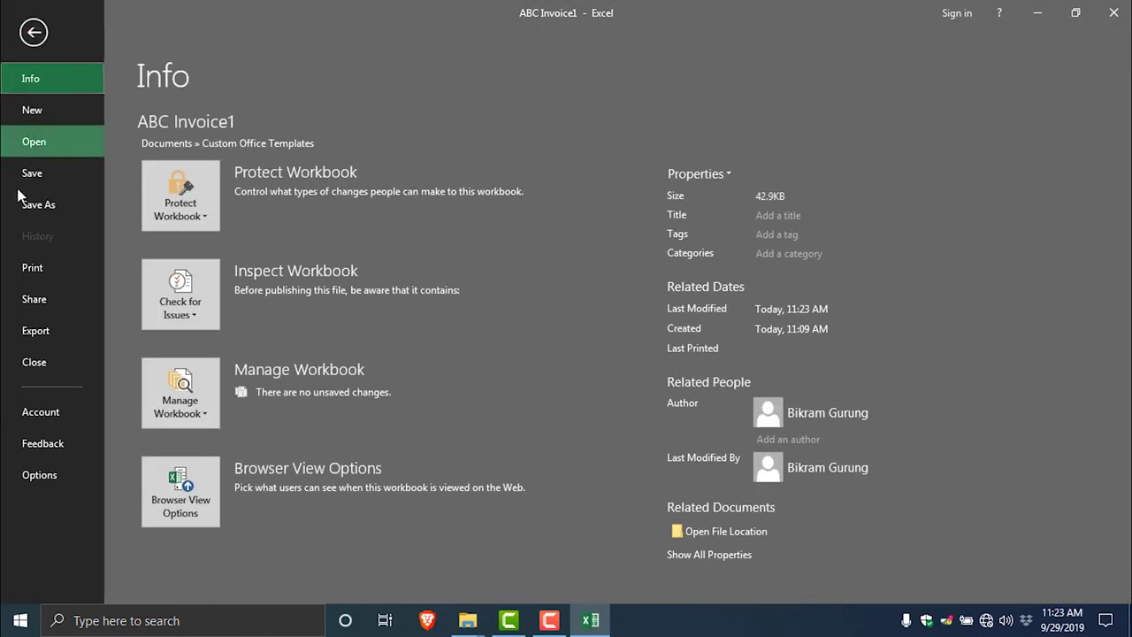
left_click(41, 113)
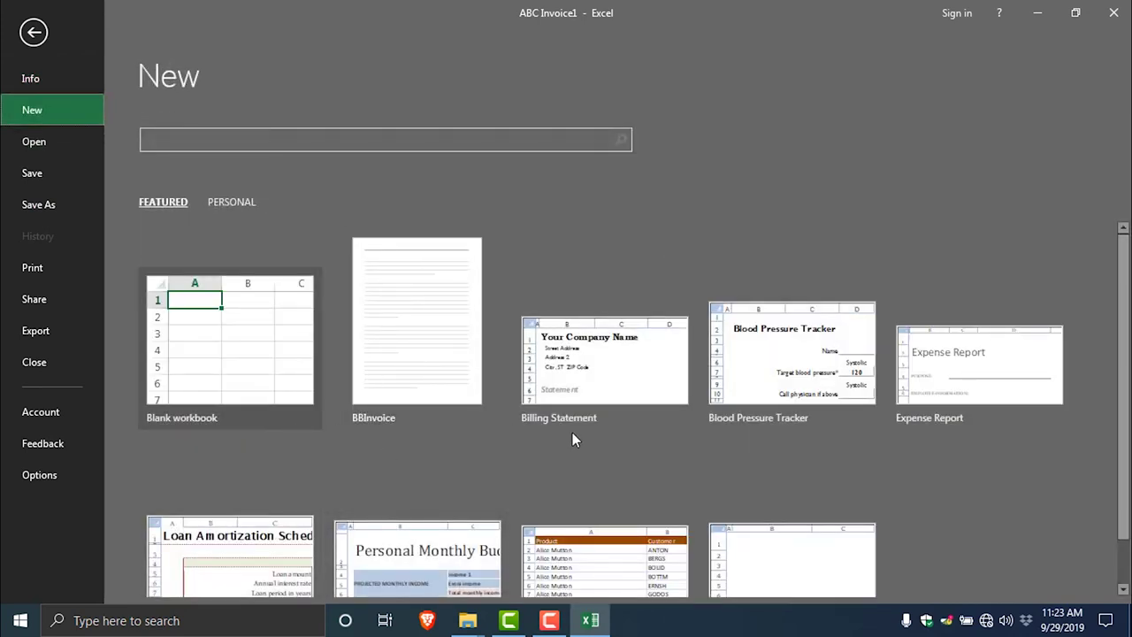
scroll(586, 439, "down", 1)
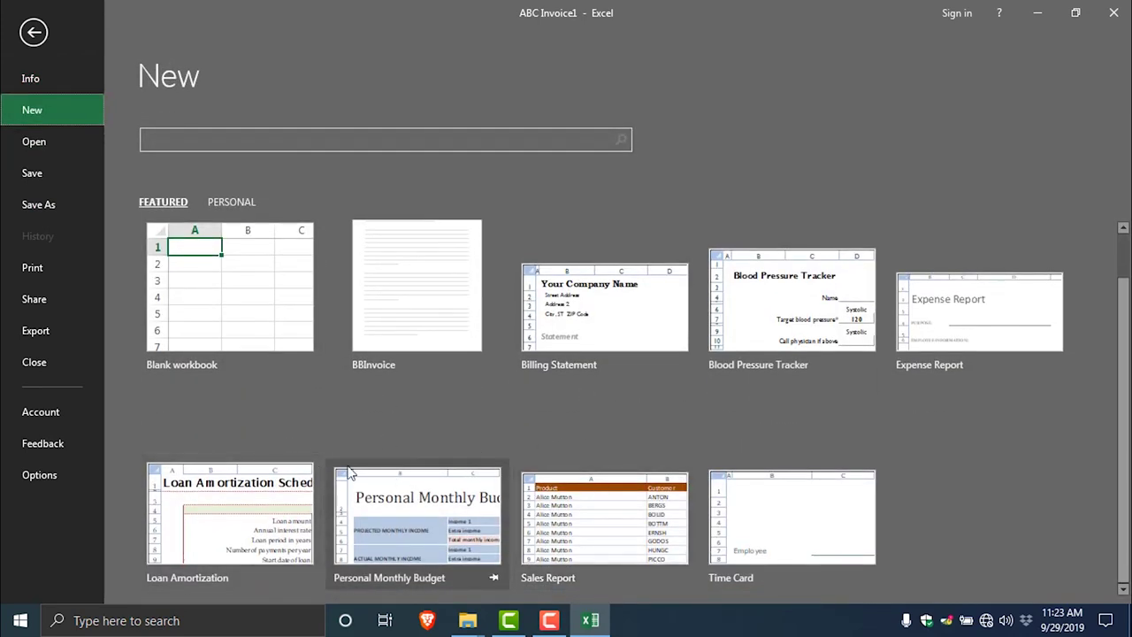
scroll(354, 442, "up", 1)
left_click(226, 200)
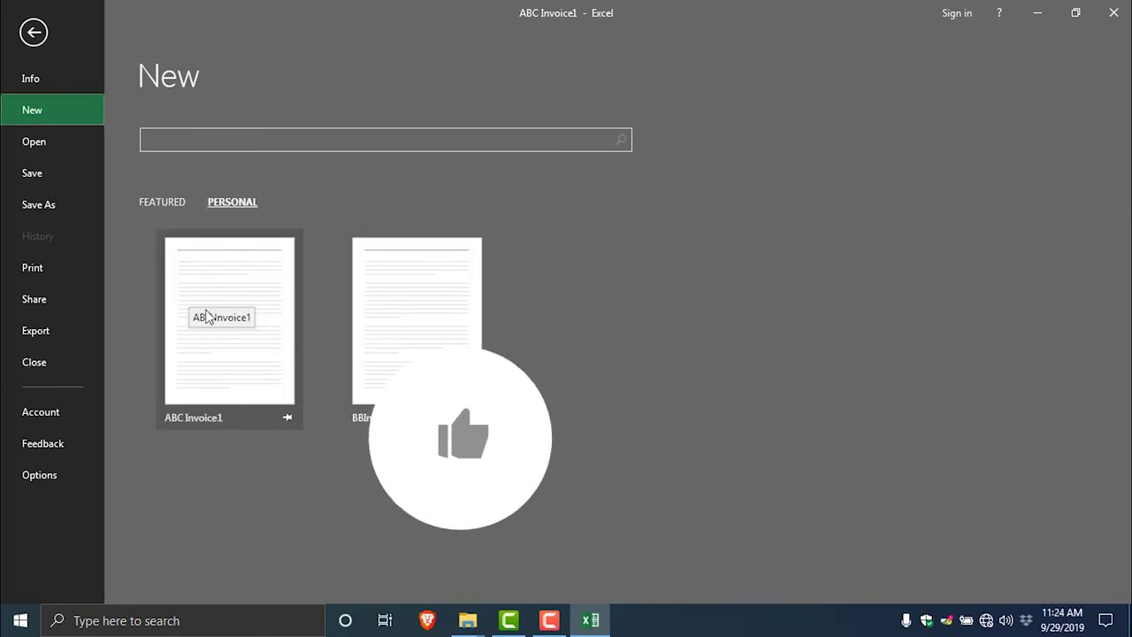
left_click(223, 333)
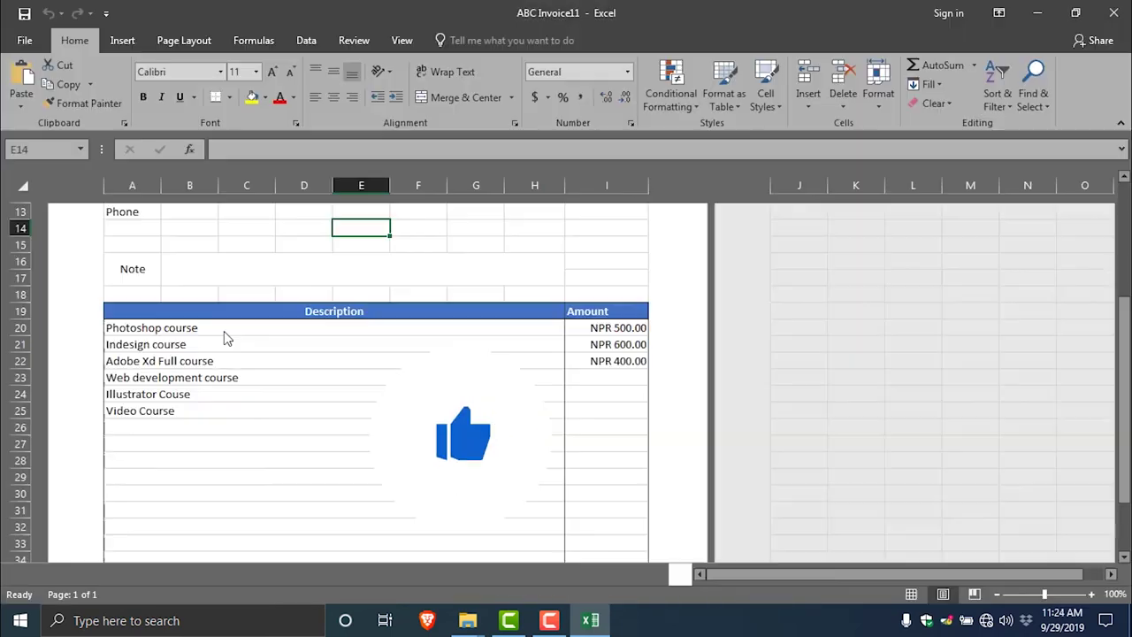
Scroll through the new ABC Invoice11 sheet, then minimize Excel and the Documents window
scroll(331, 353, "down", 4)
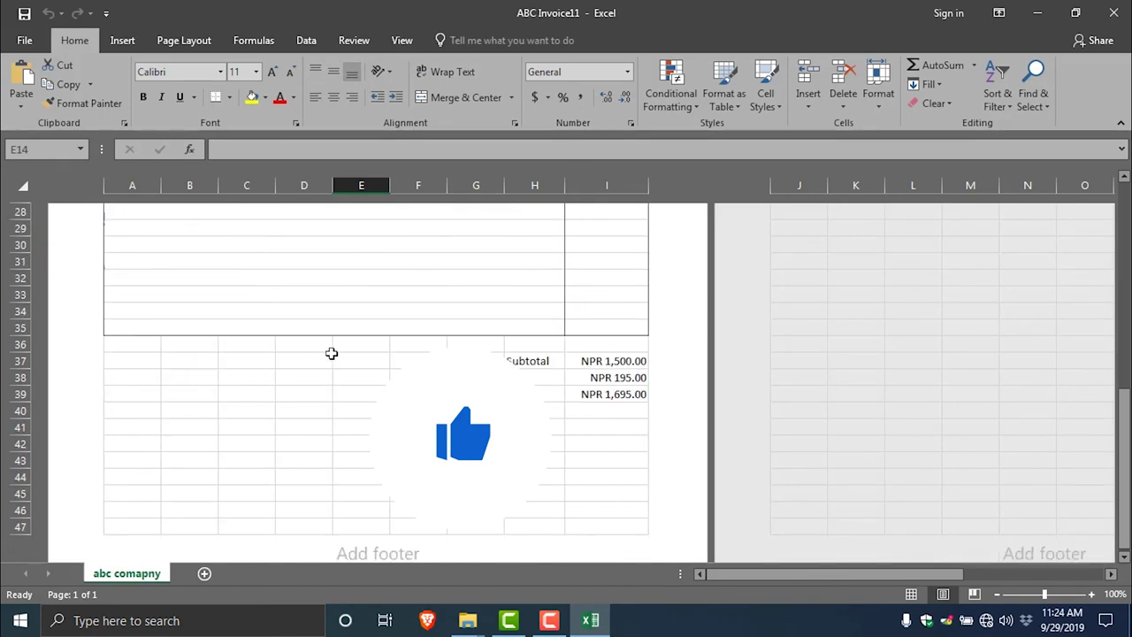
scroll(331, 353, "down", 5)
scroll(331, 353, "up", 5)
scroll(332, 352, "up", 5)
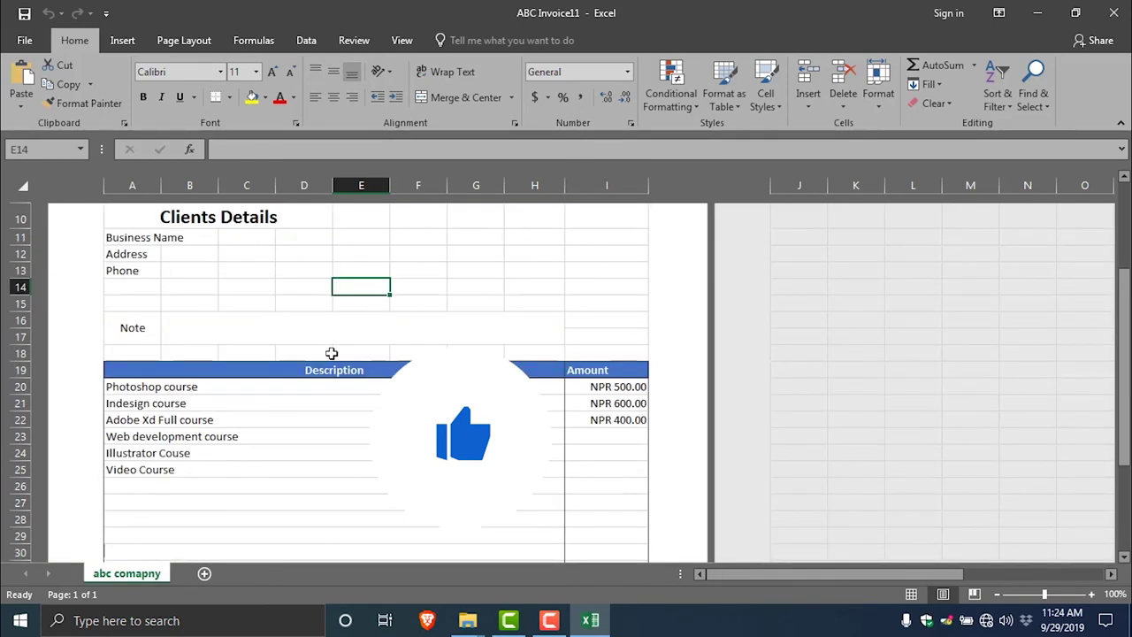
scroll(666, 506, "down", 5)
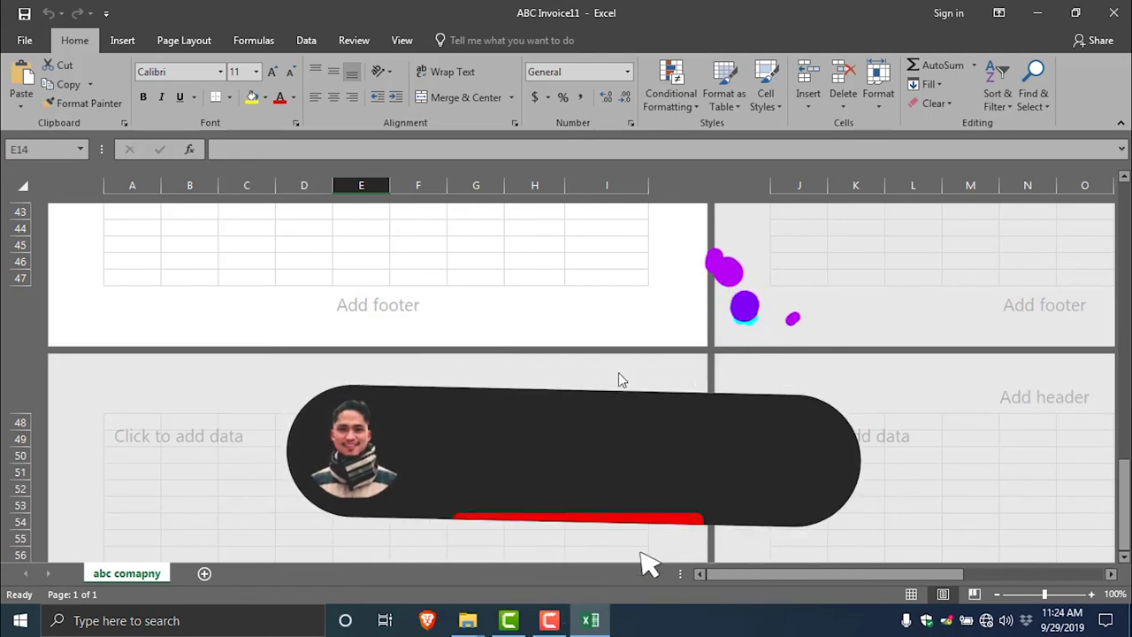
scroll(619, 380, "up", 3)
scroll(619, 379, "up", 3)
scroll(376, 380, "down", 3)
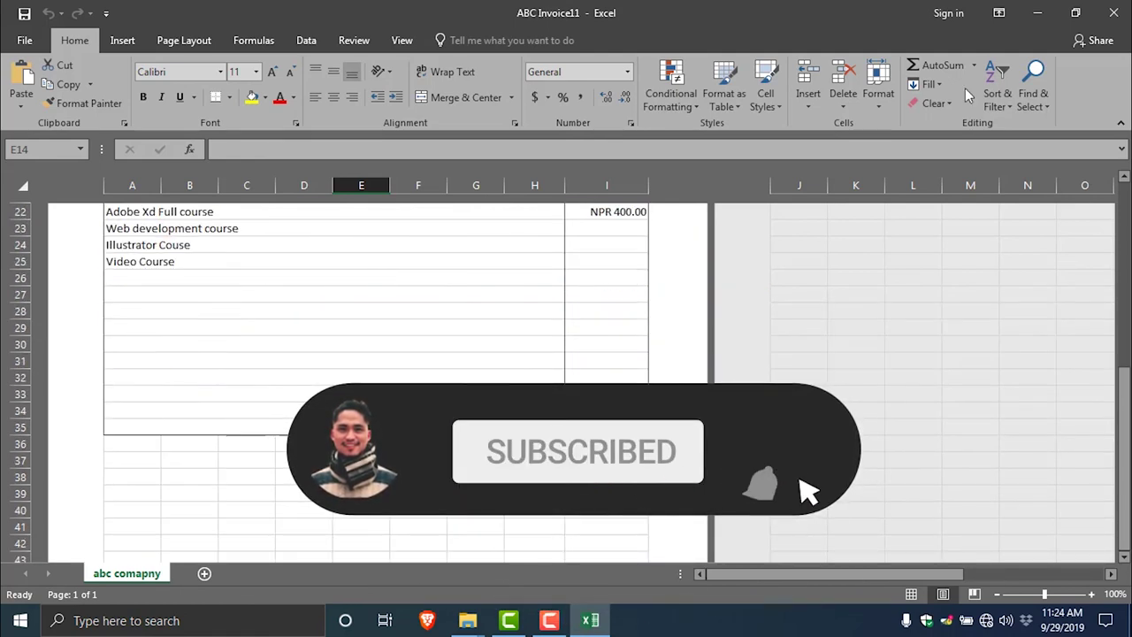
left_click(1046, 14)
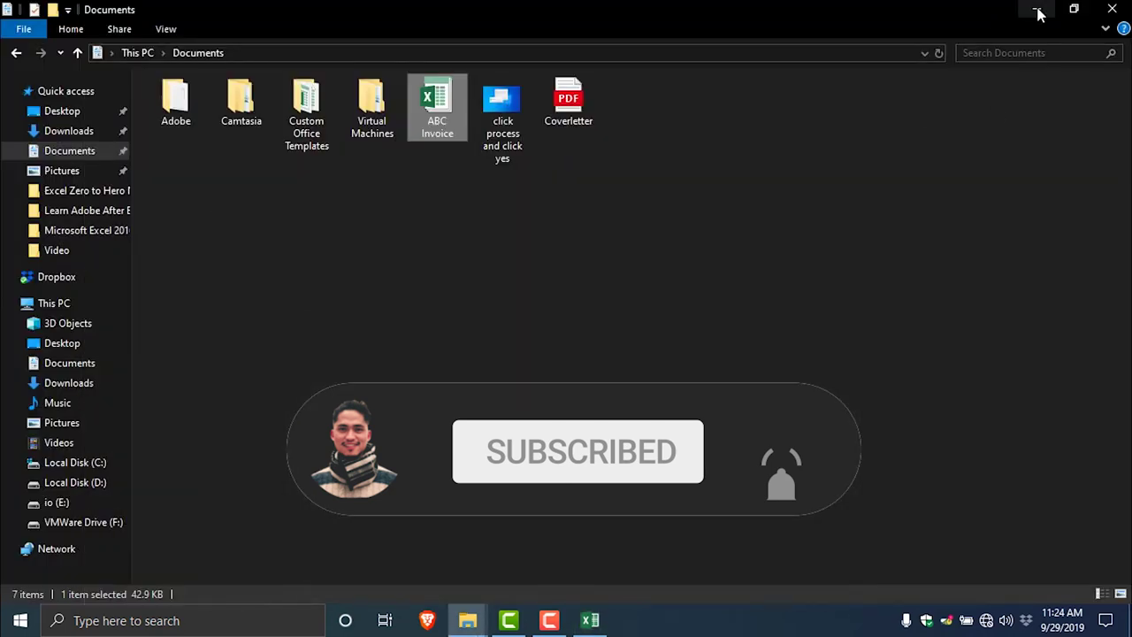
left_click(1035, 10)
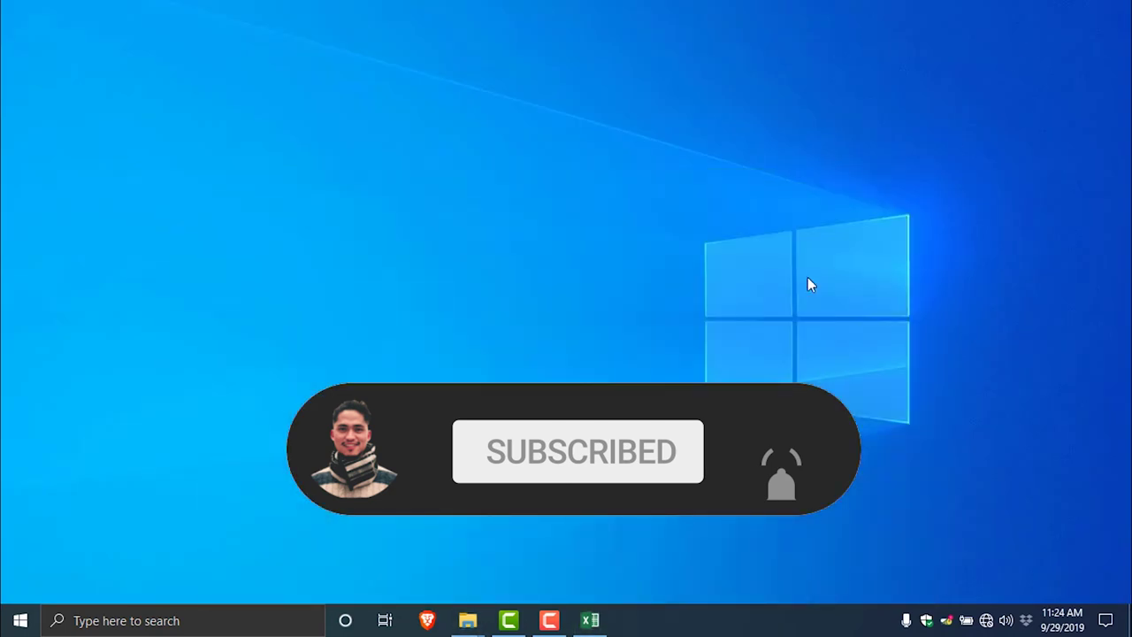